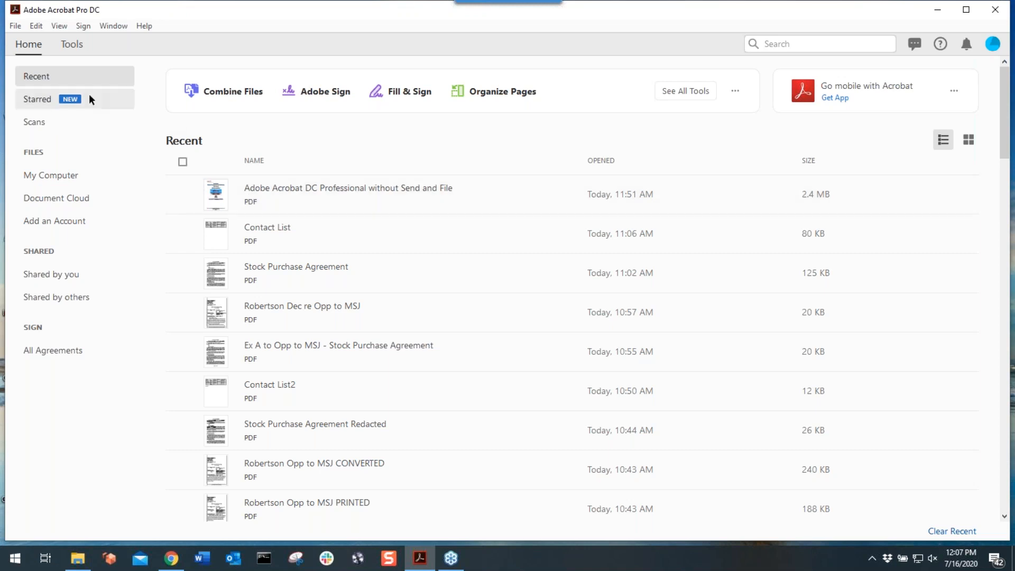
Open the Adobe Acrobat DC Professional without Send and File guide and the Contact List PDF from the recent files
click(15, 28)
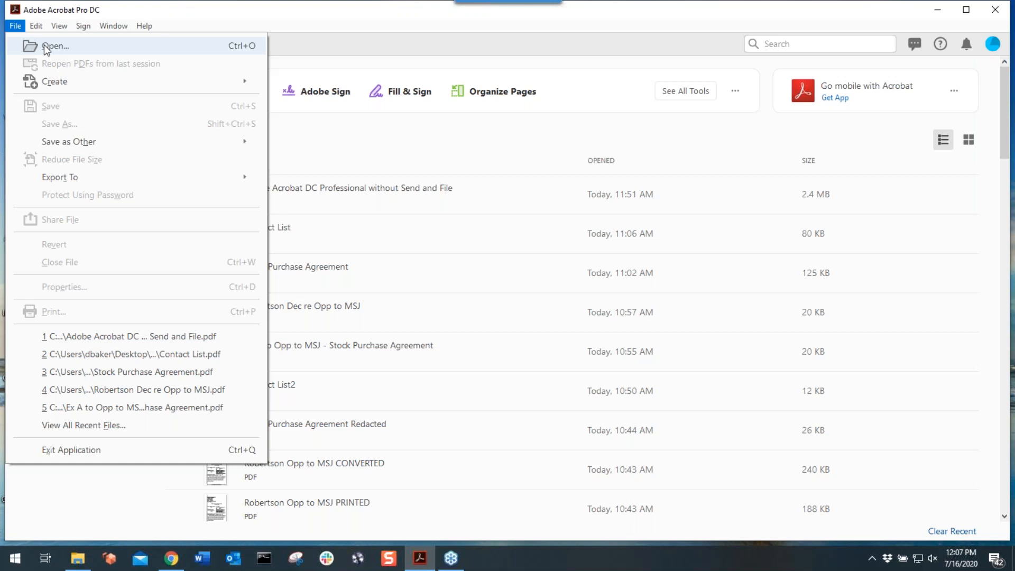
click(305, 44)
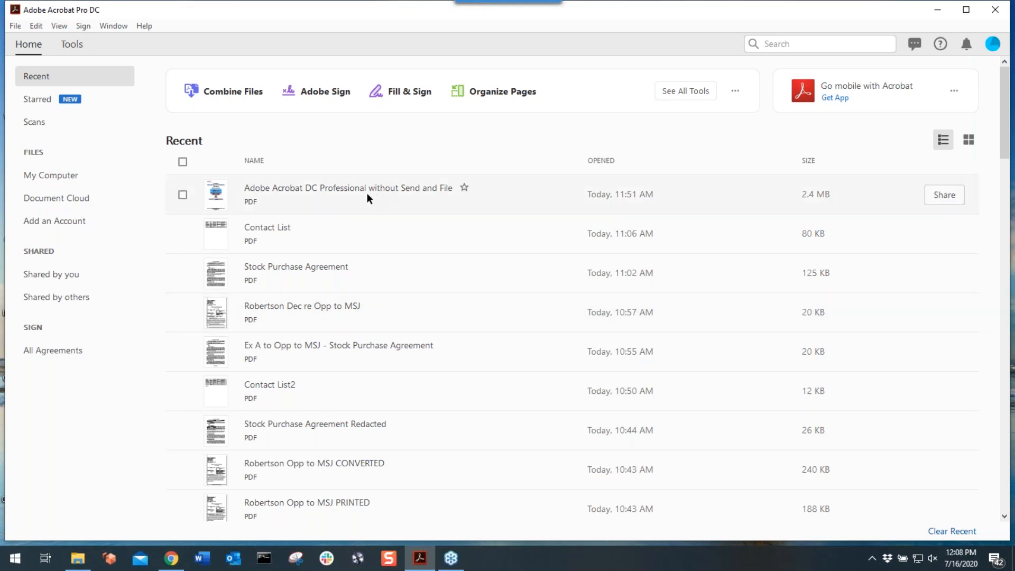
double_click(314, 190)
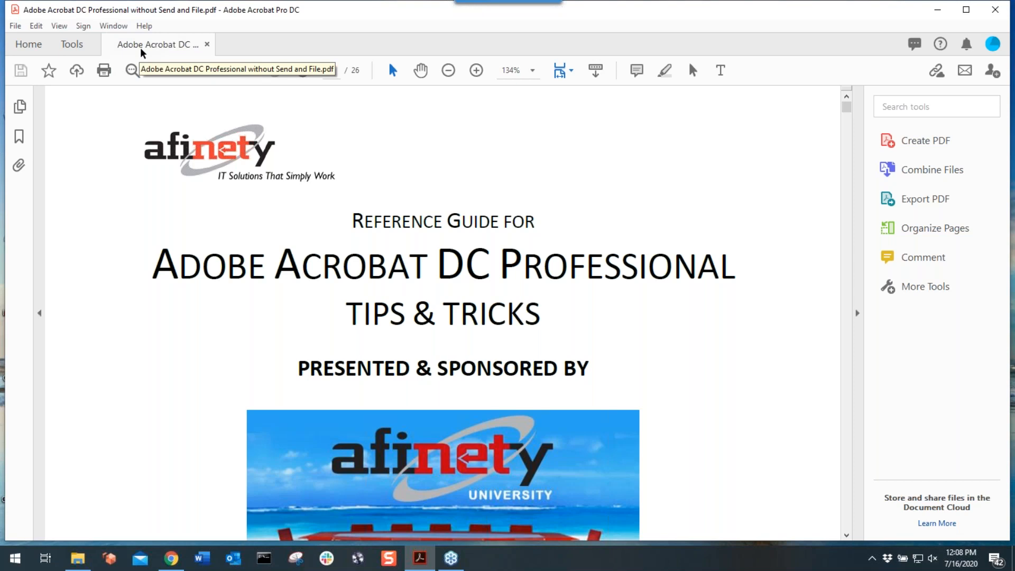
click(29, 44)
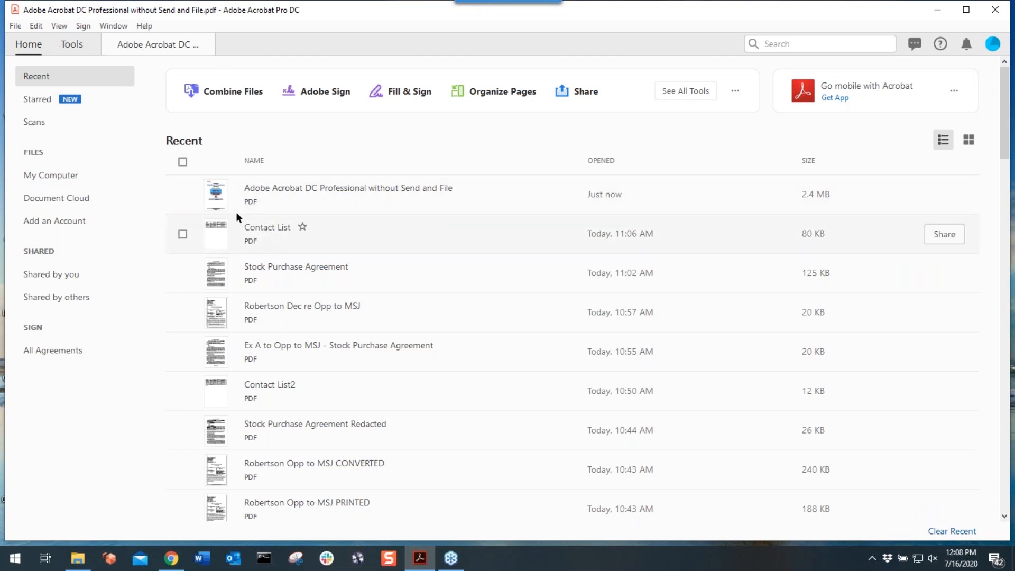
double_click(263, 229)
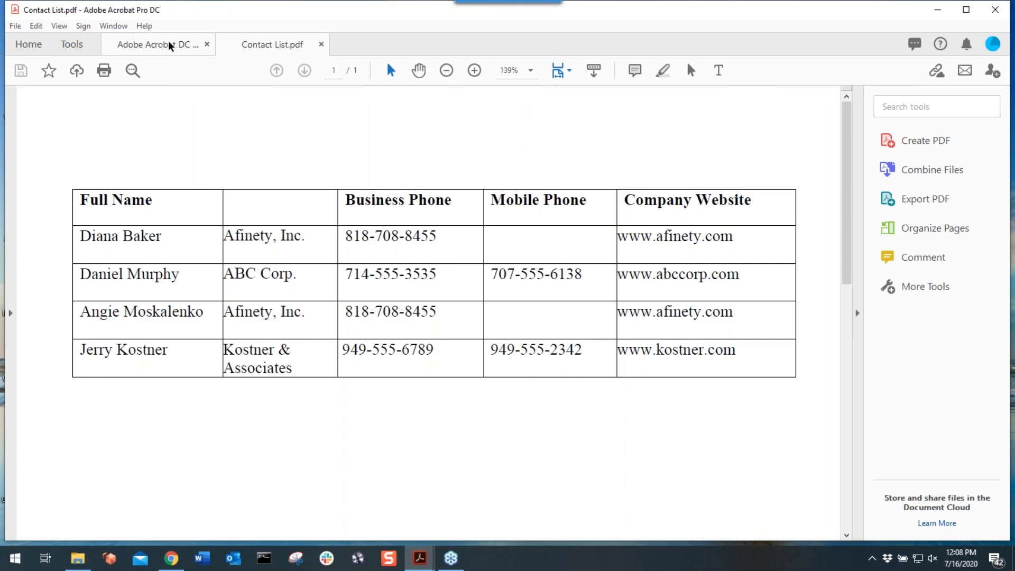
Switch between the guide and Contact List documents, and return to the recent files list
click(168, 42)
click(245, 48)
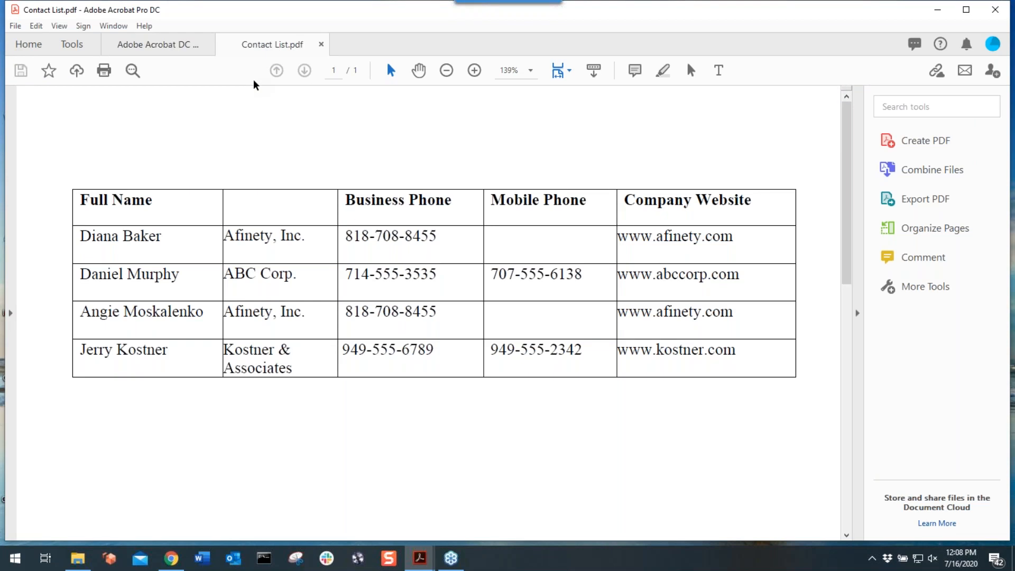
click(179, 46)
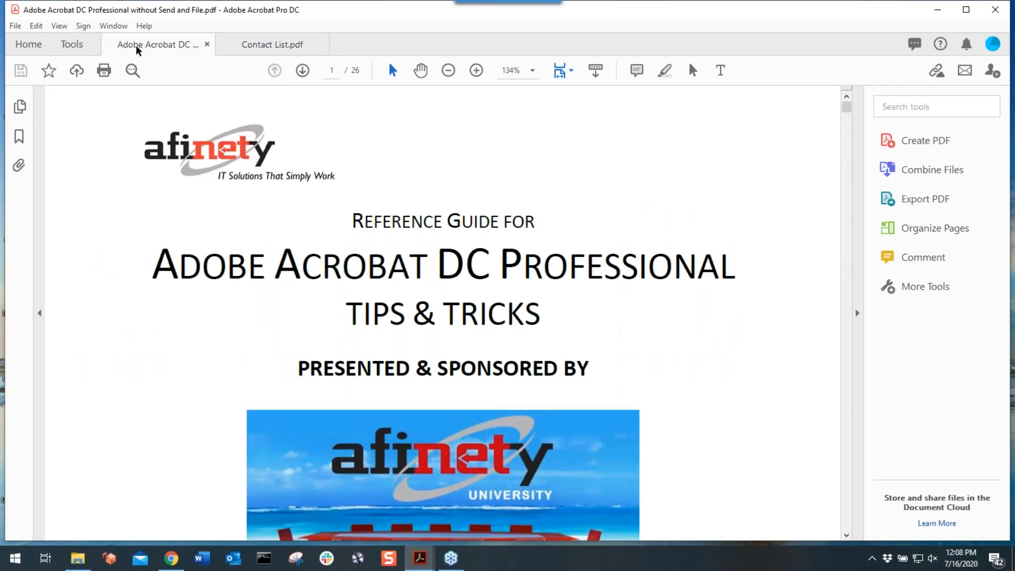
click(29, 45)
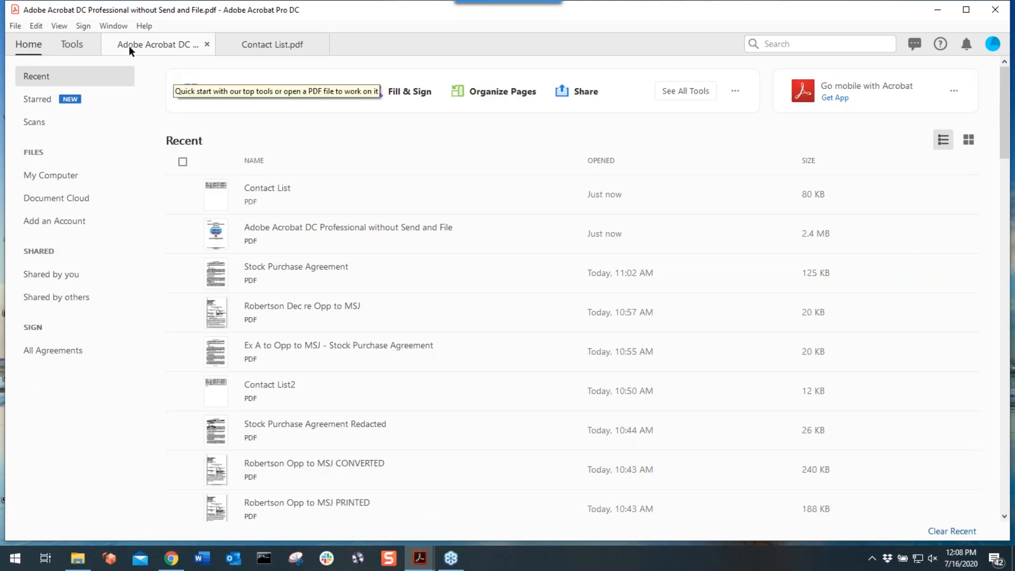
Browse the full collection of available tools across its categories
click(71, 45)
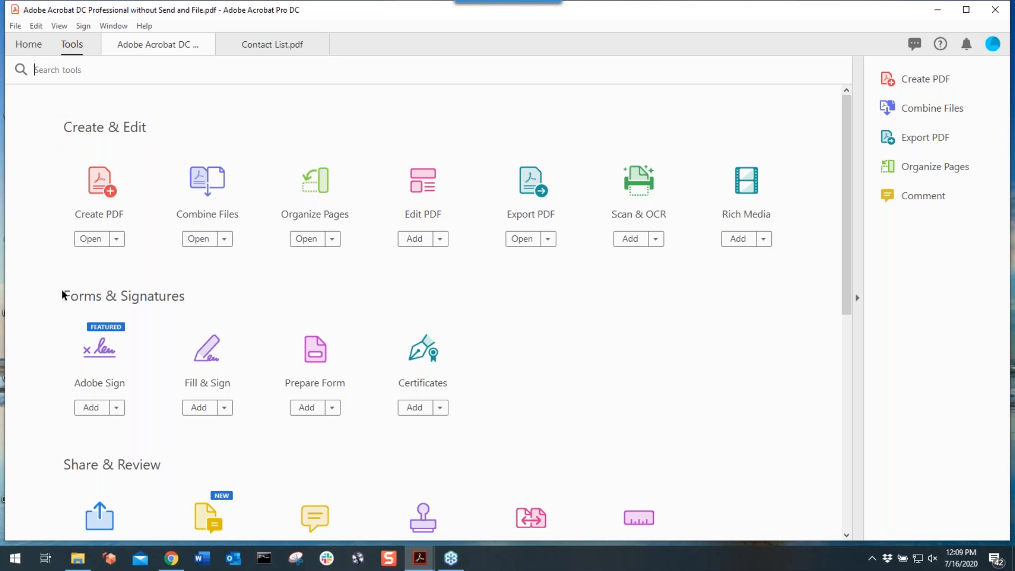
scroll(62, 295, down, 1)
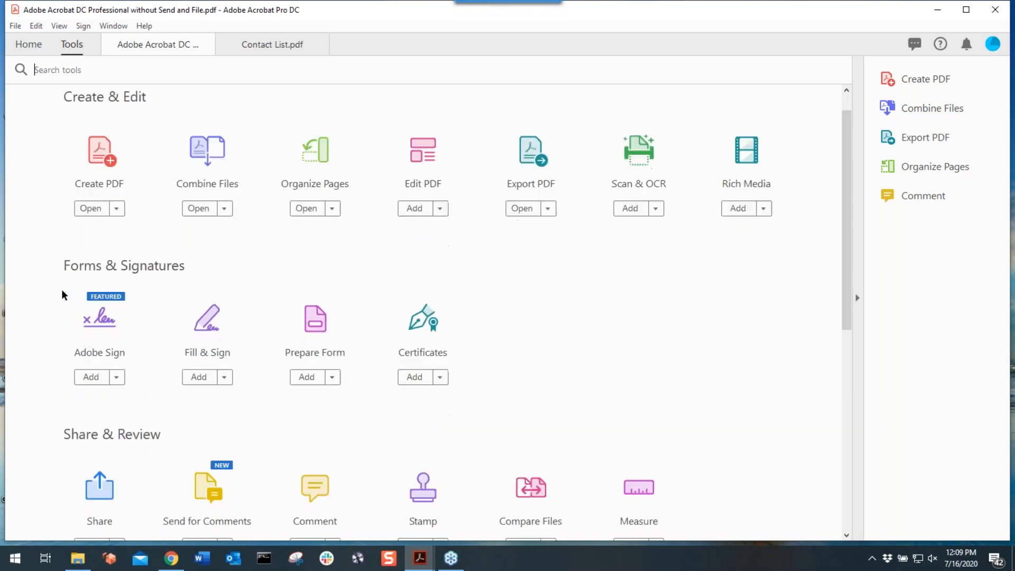
scroll(62, 296, down, 1)
scroll(61, 290, down, 6)
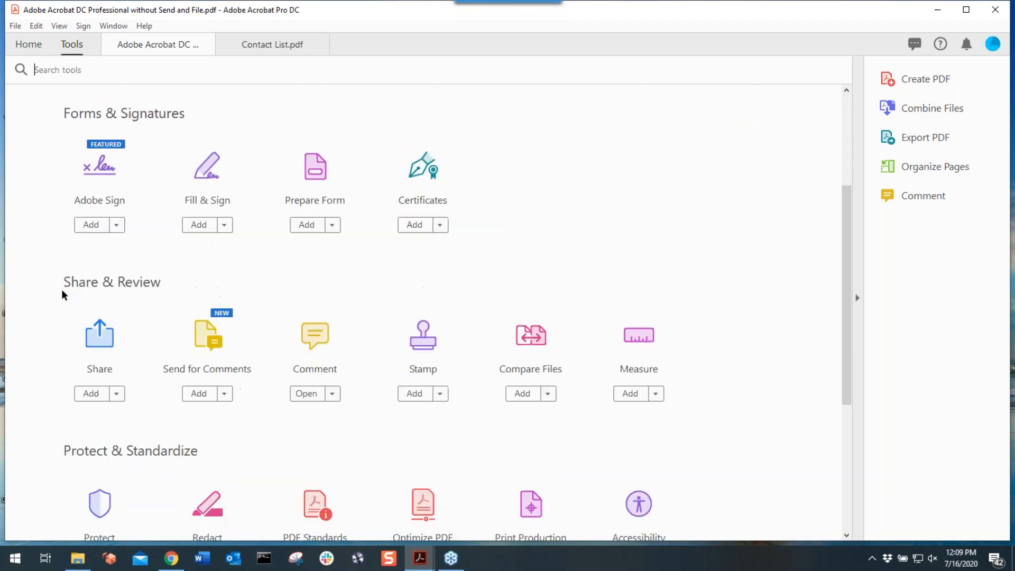
scroll(65, 296, up, 7)
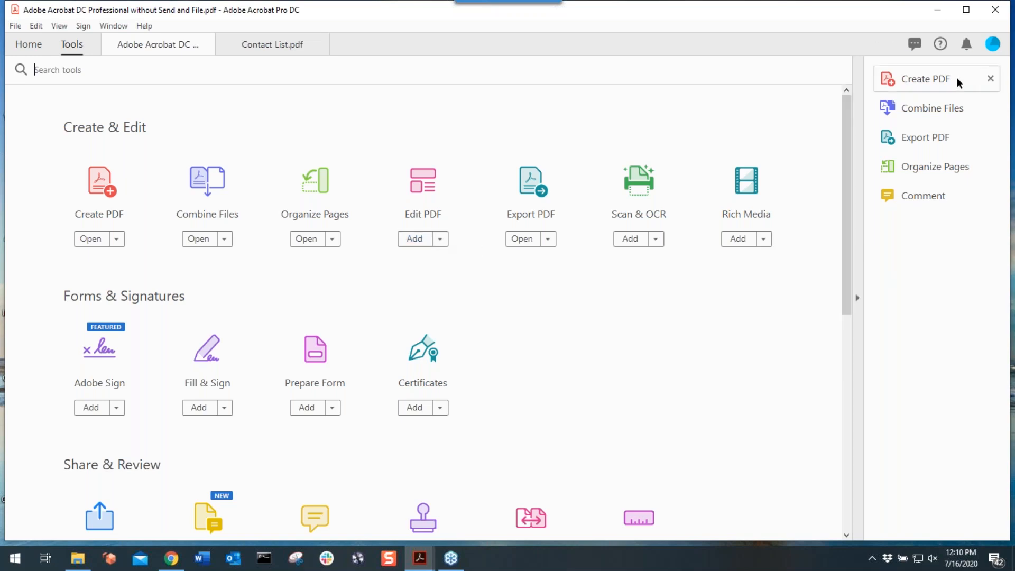
Add a shortcut for the Edit PDF tool and view the shortcut options for Scan & OCR
click(439, 239)
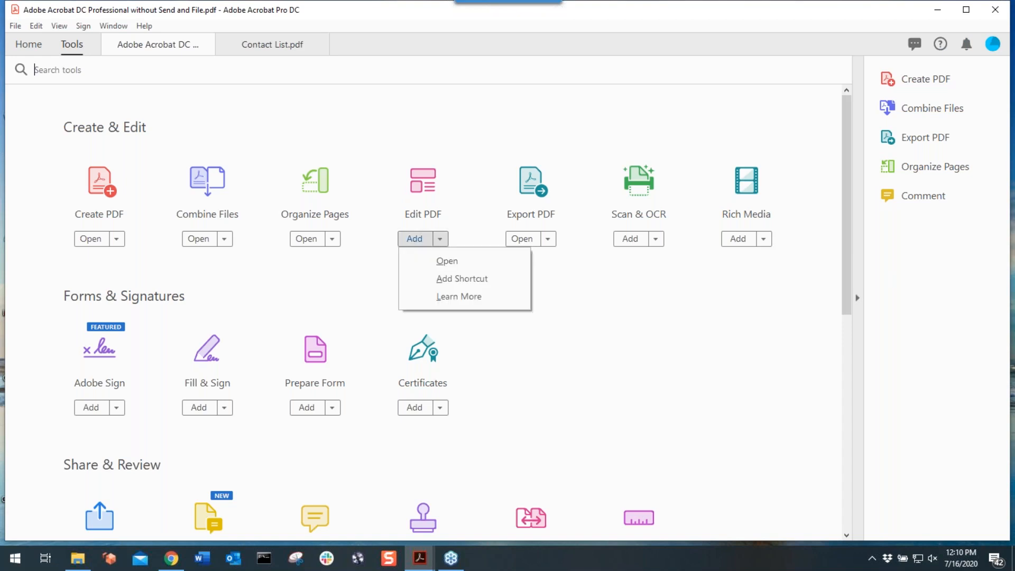
click(445, 279)
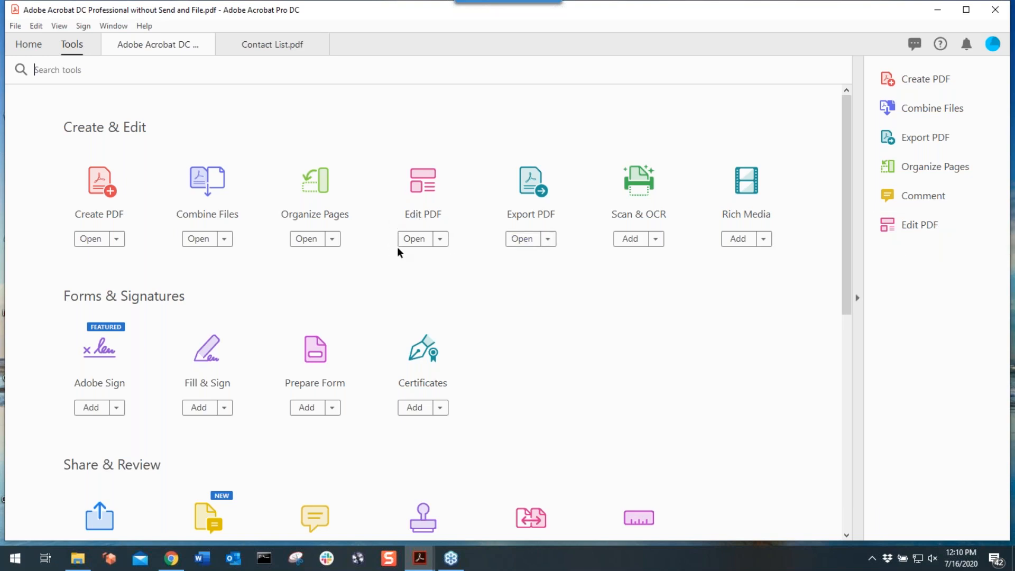
click(656, 240)
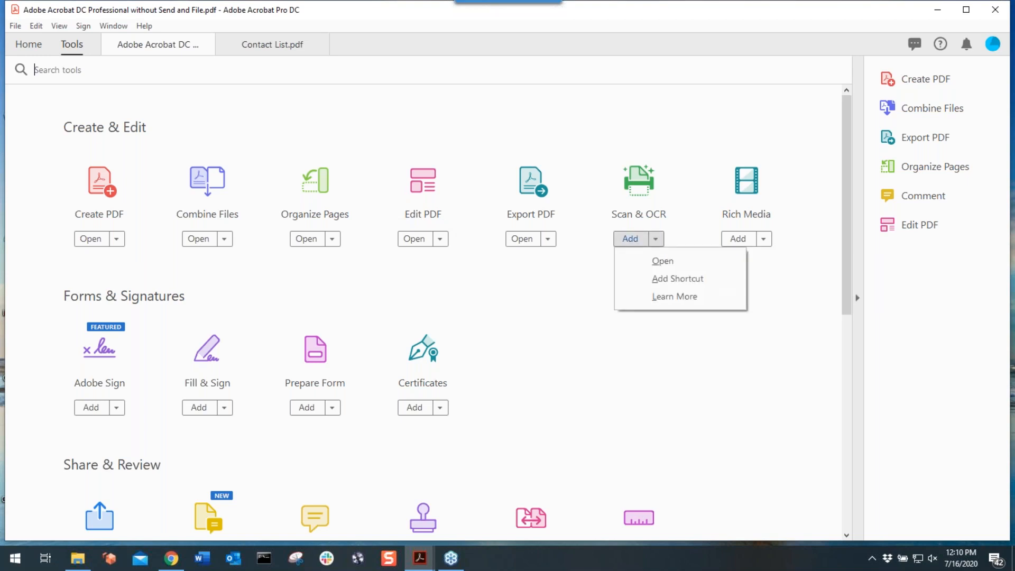
click(677, 278)
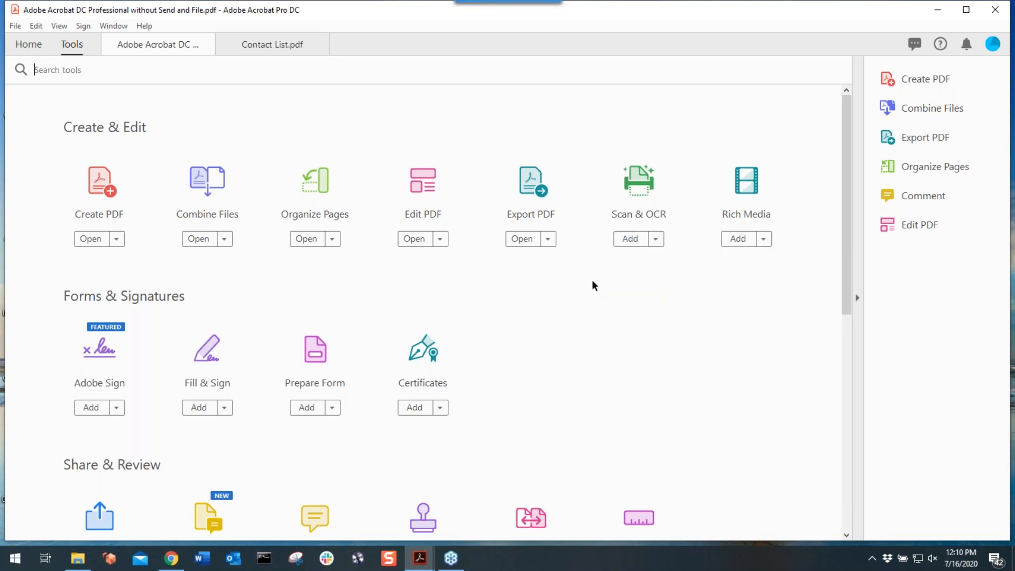
Review the remaining tool categories and the recent files list, and return to the guide document
scroll(592, 281, down, 5)
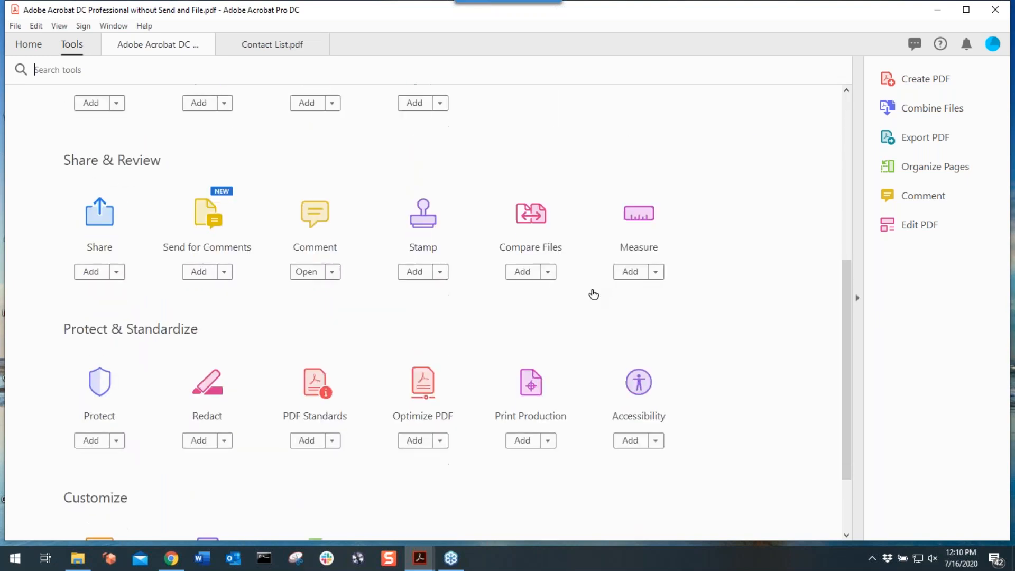
scroll(591, 354, up, 5)
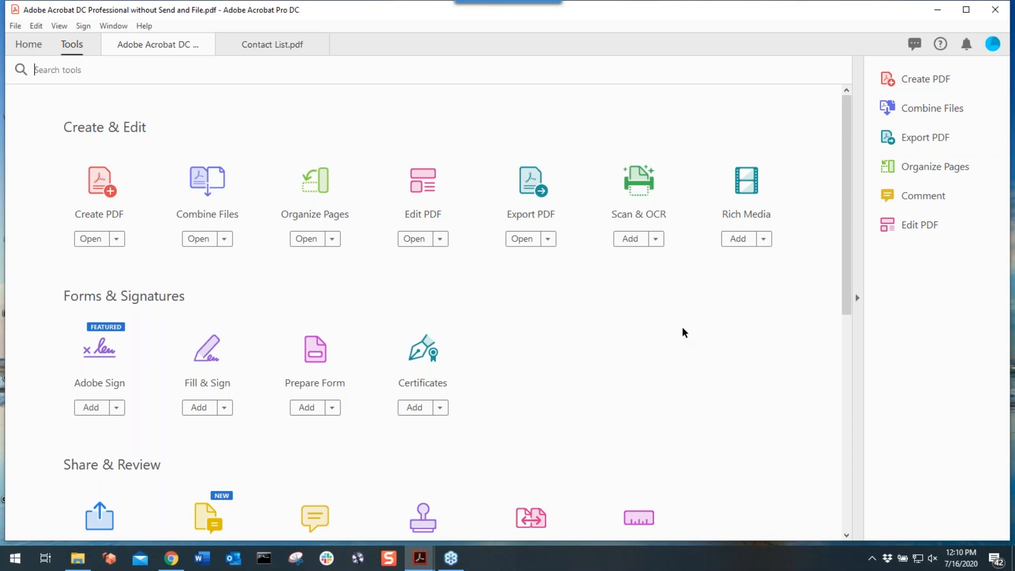
click(27, 41)
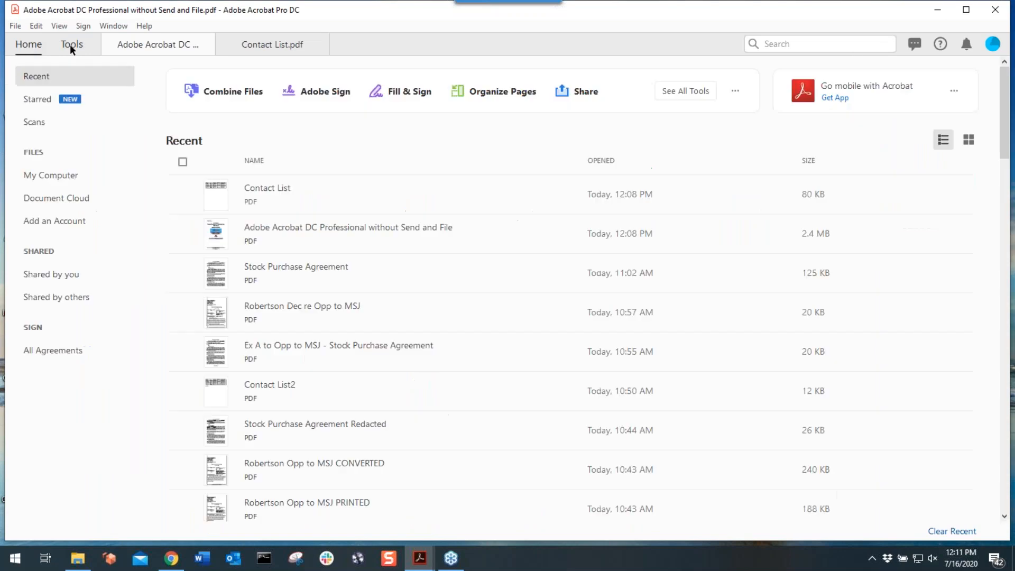
click(70, 45)
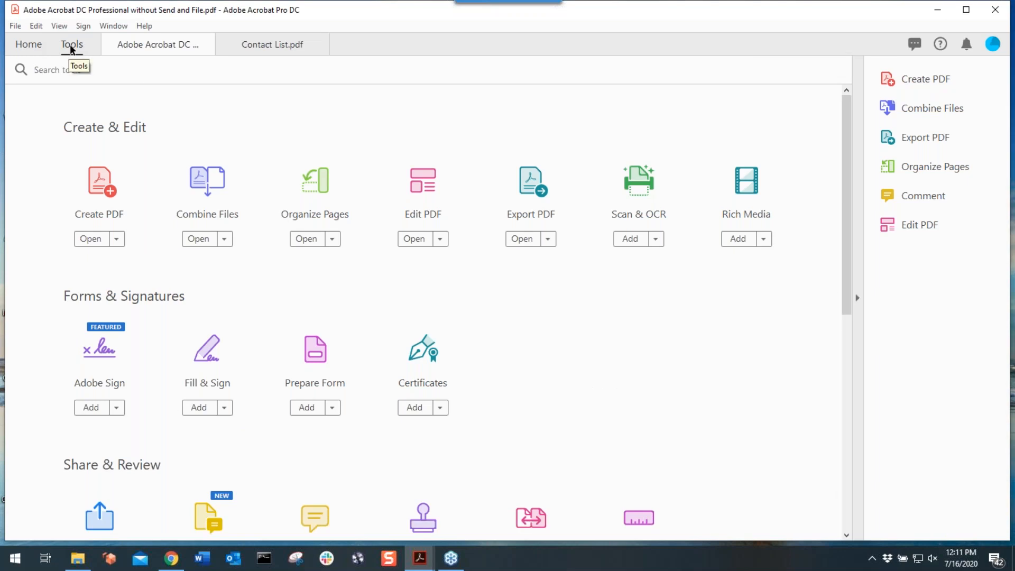
click(158, 46)
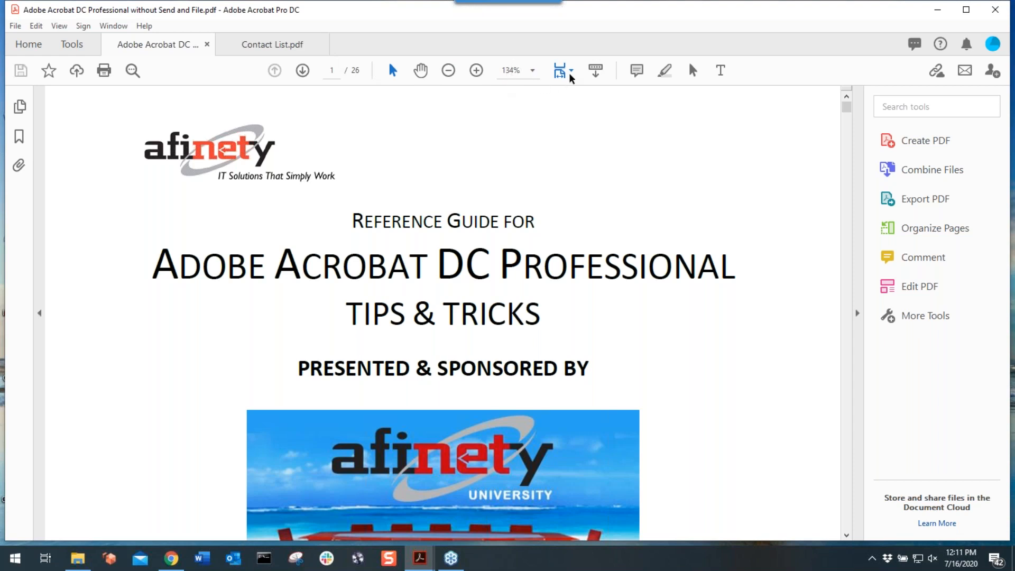
click(638, 77)
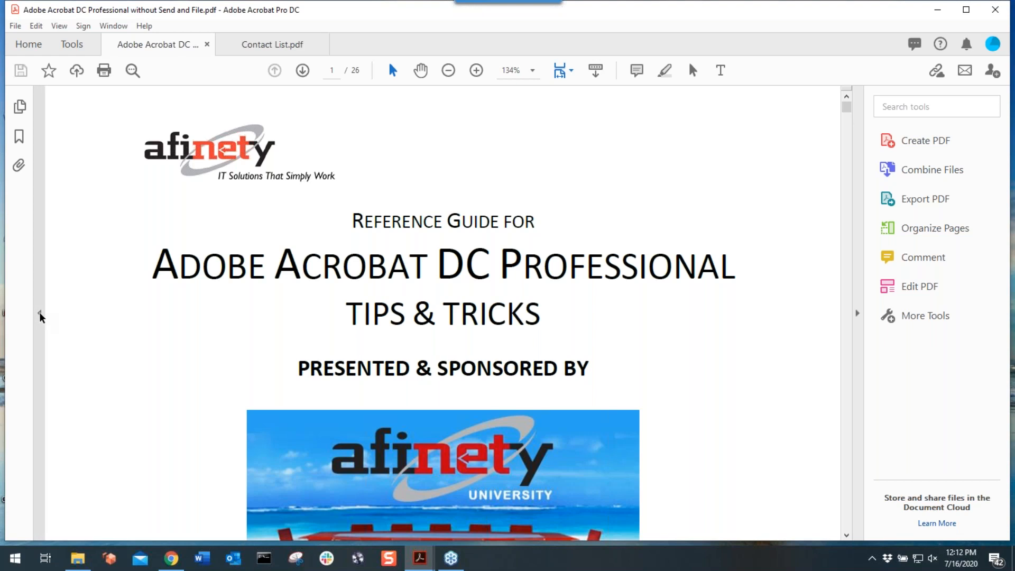
Collapse and restore the guide's navigation pane, and review its page thumbnails, bookmarks, attachments and thumbnail options
click(40, 314)
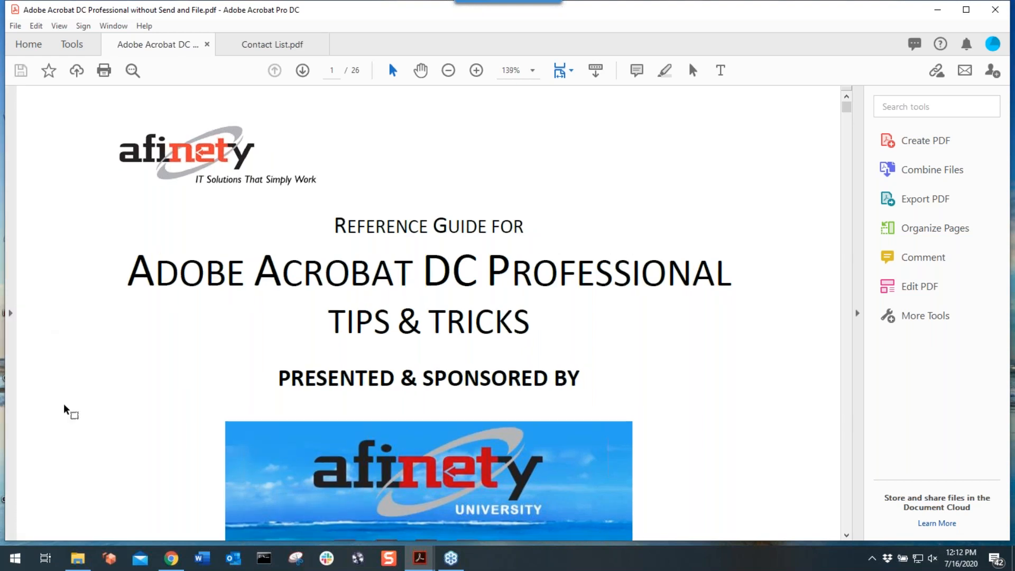
click(10, 317)
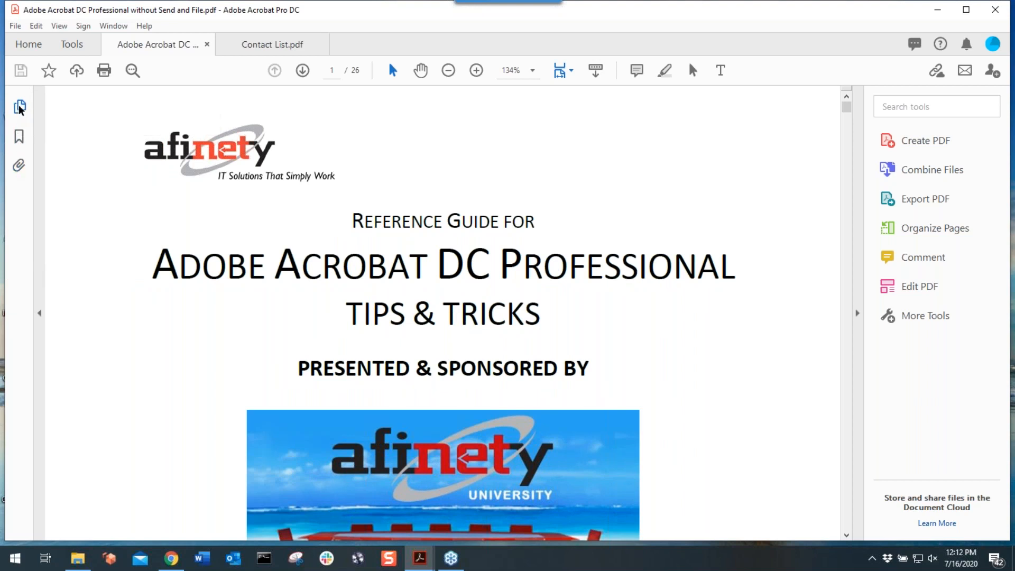
click(20, 108)
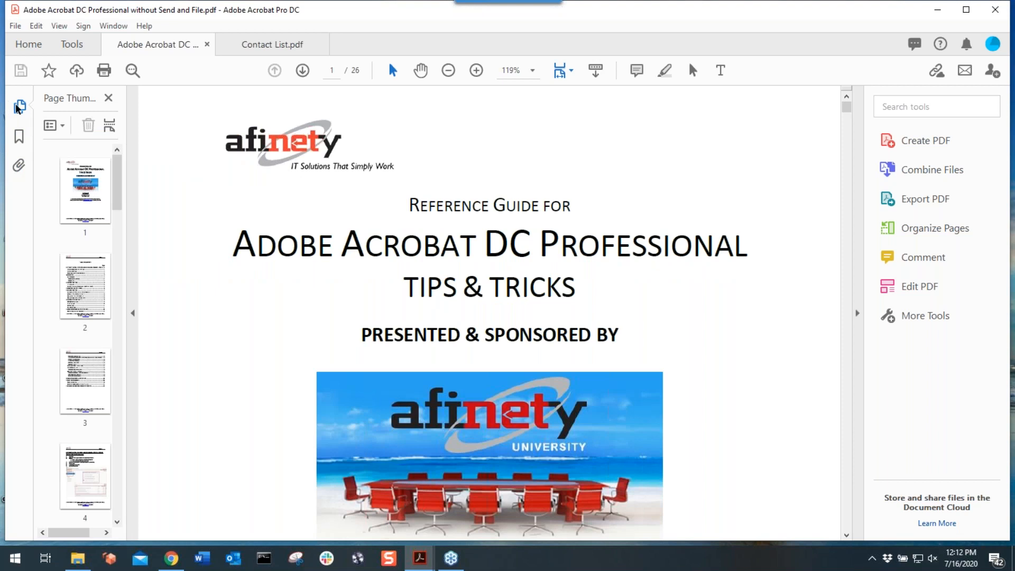
click(17, 138)
click(18, 166)
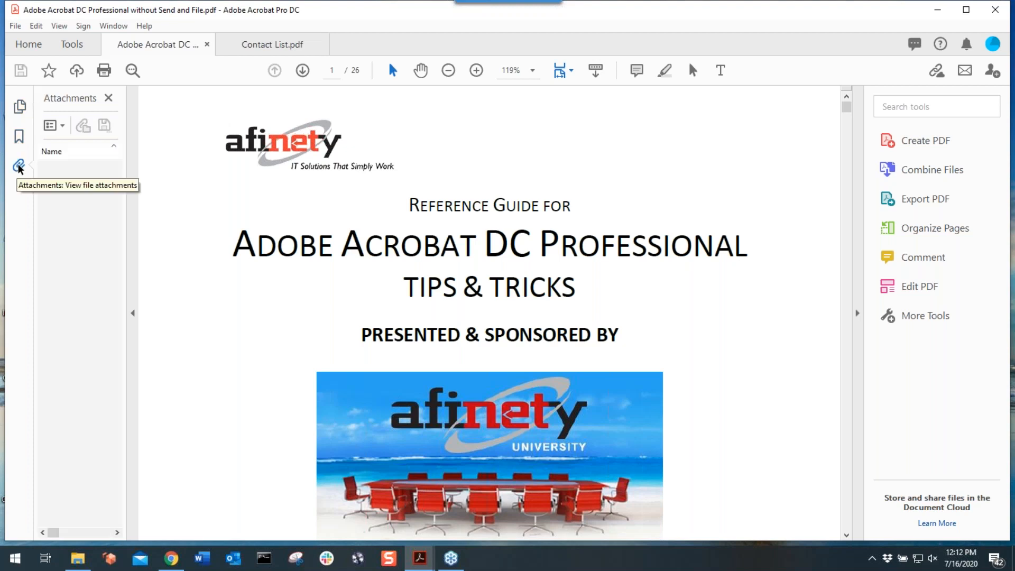
click(18, 107)
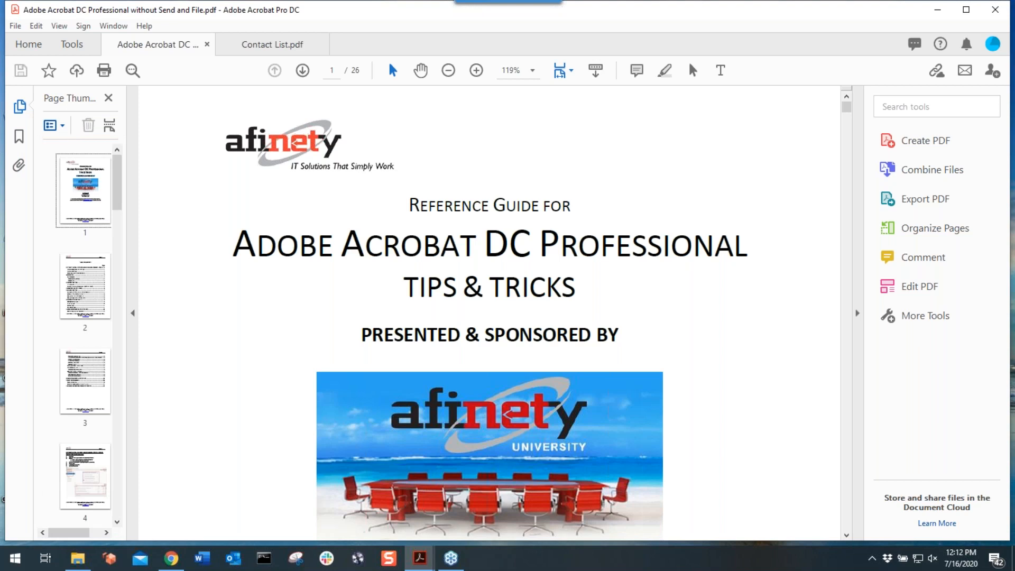
click(52, 125)
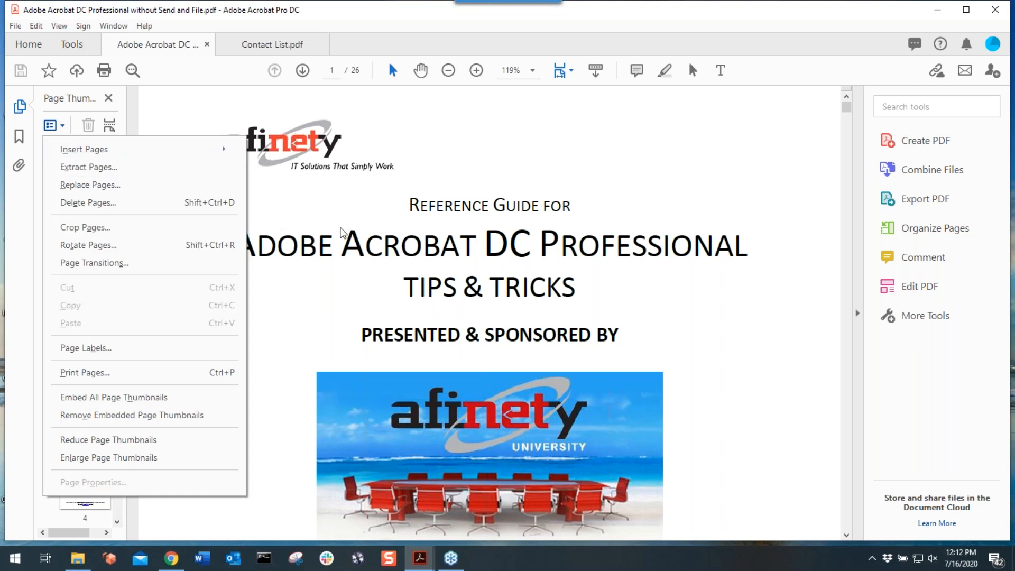
click(627, 129)
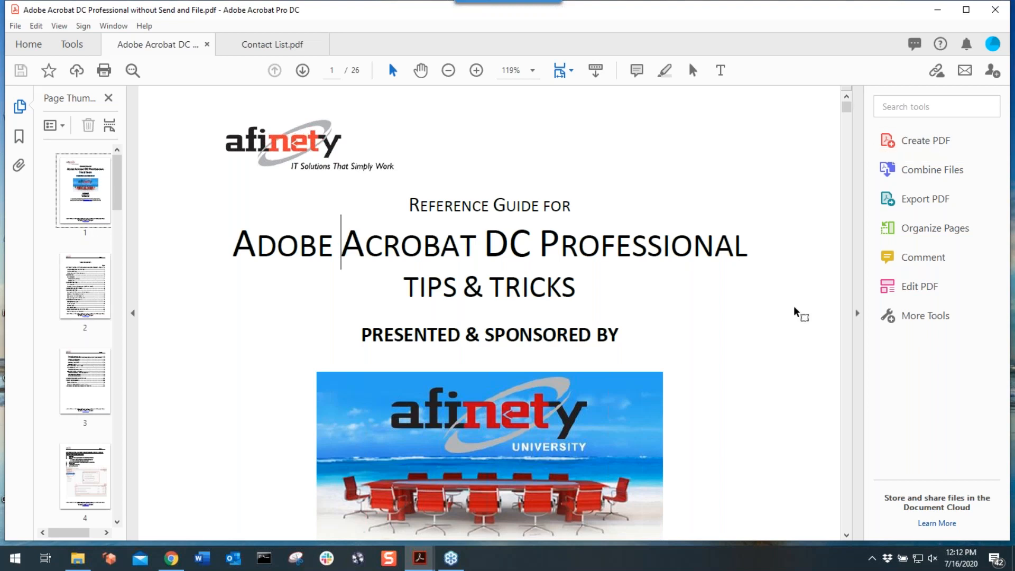
Collapse and restore the tools pane beside the guide, and view the signed-in account's options
click(858, 314)
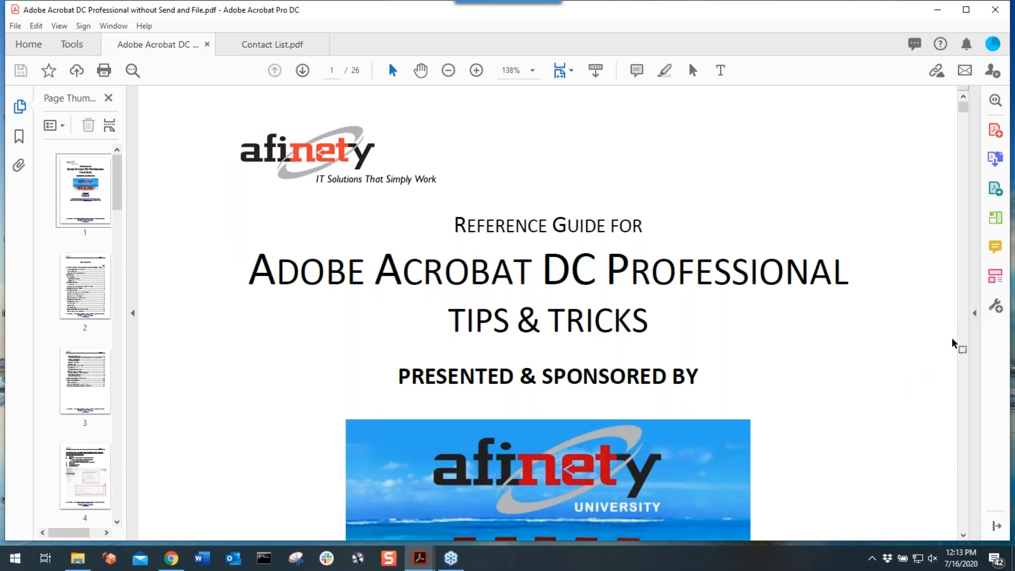
click(975, 313)
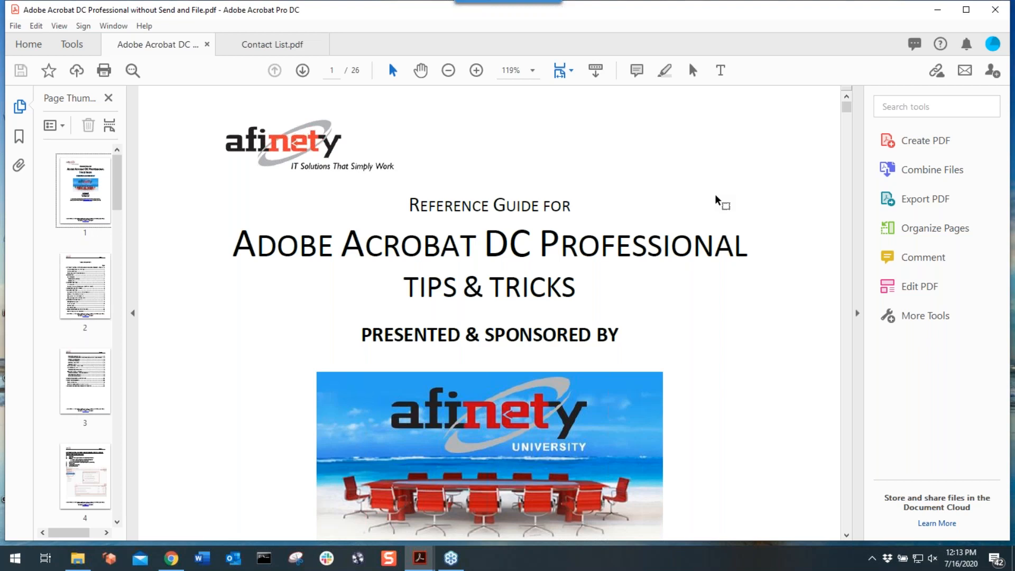
click(993, 46)
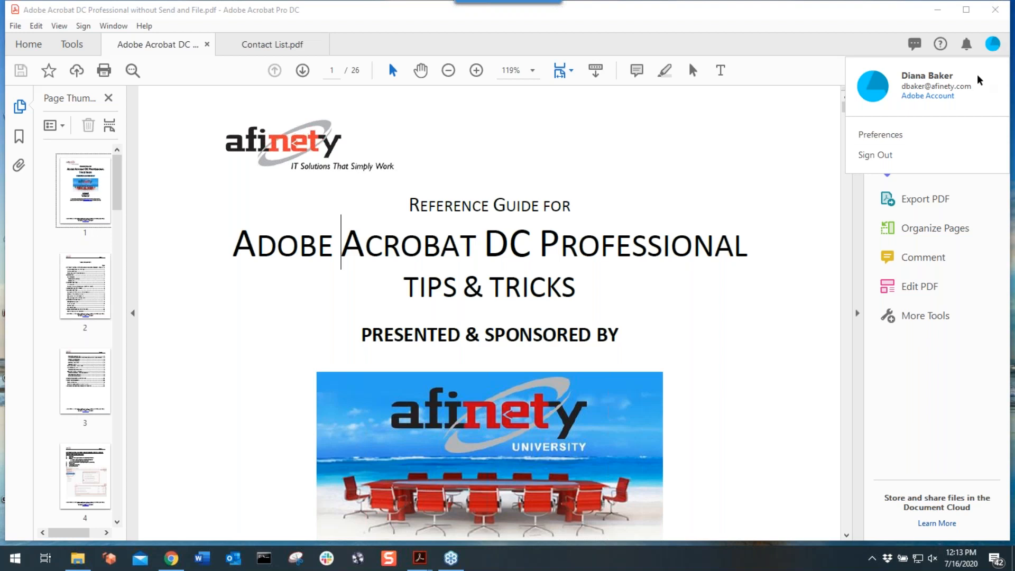
click(682, 183)
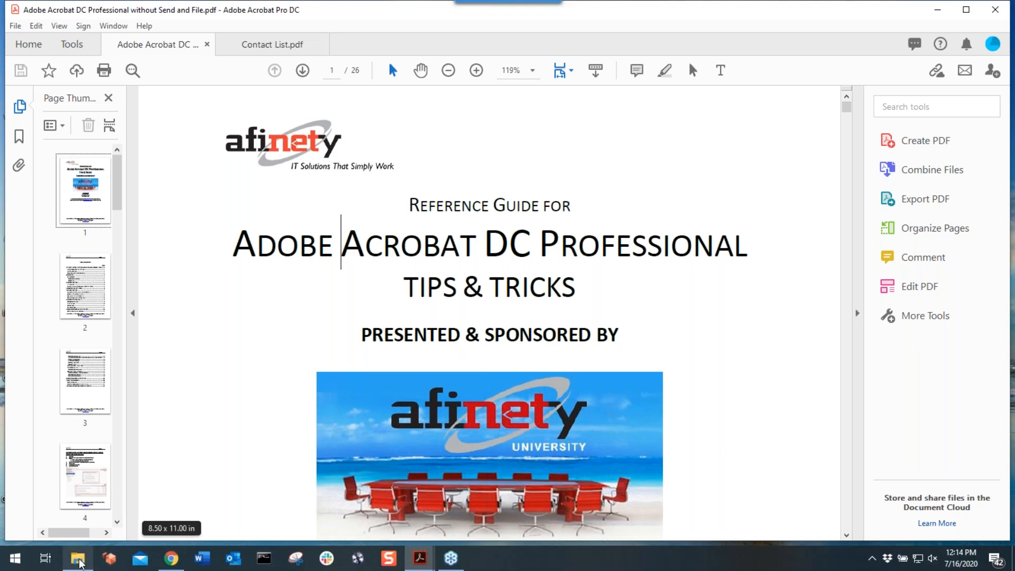
Close the Adobe Acrobat DC Professional guide document
mouse_move(81, 564)
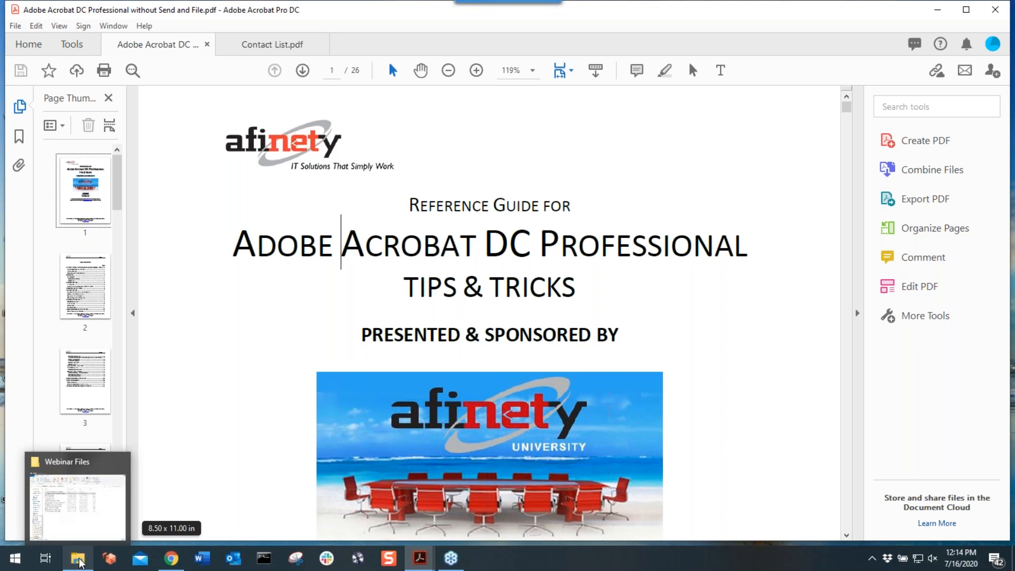
click(207, 45)
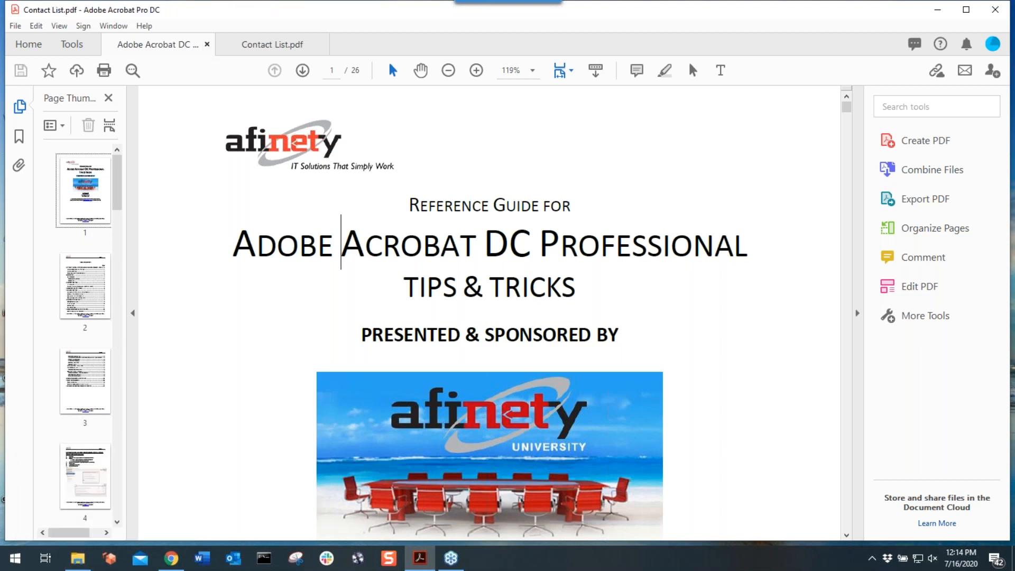
Close the remaining open PDF and open Robertson Opp to MSJ.doc from the Webinar Files folder in Word
click(208, 45)
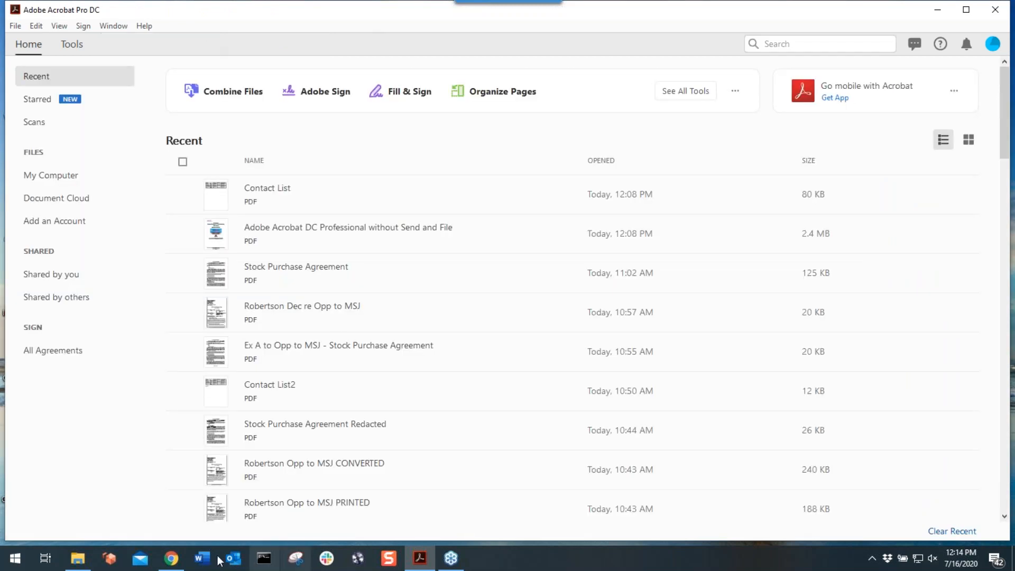
click(85, 559)
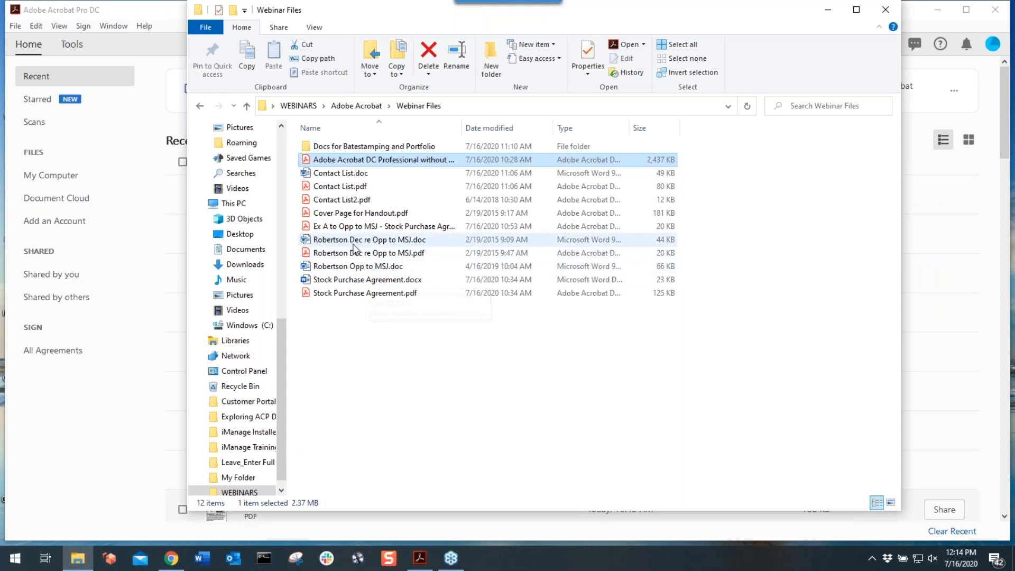
double_click(343, 267)
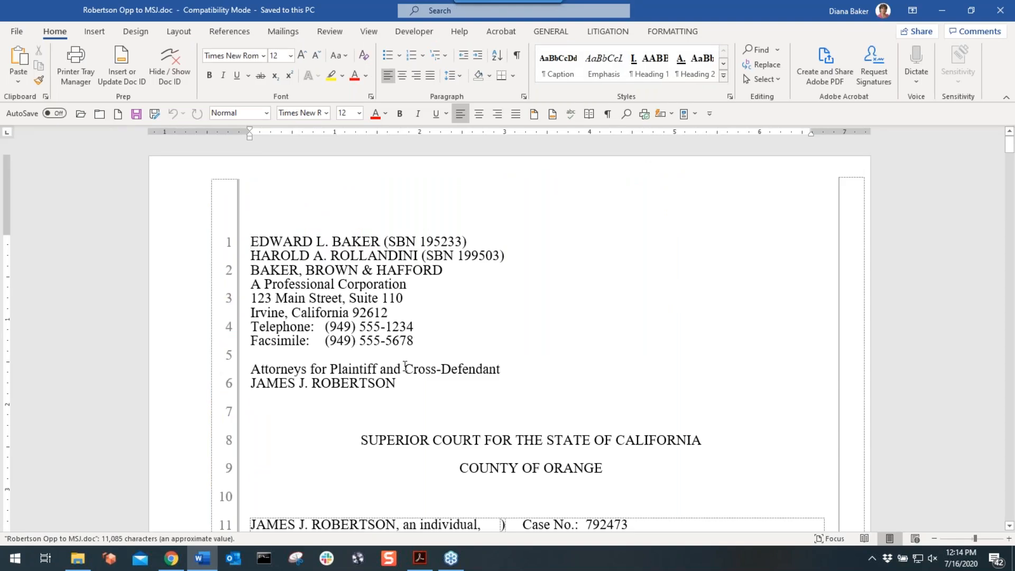
Review the opposition document with formatting marks shown, ending with the cursor in the PRELIMINARY STATEMENT heading on page 4
scroll(405, 366, down, 3)
scroll(405, 366, down, 5)
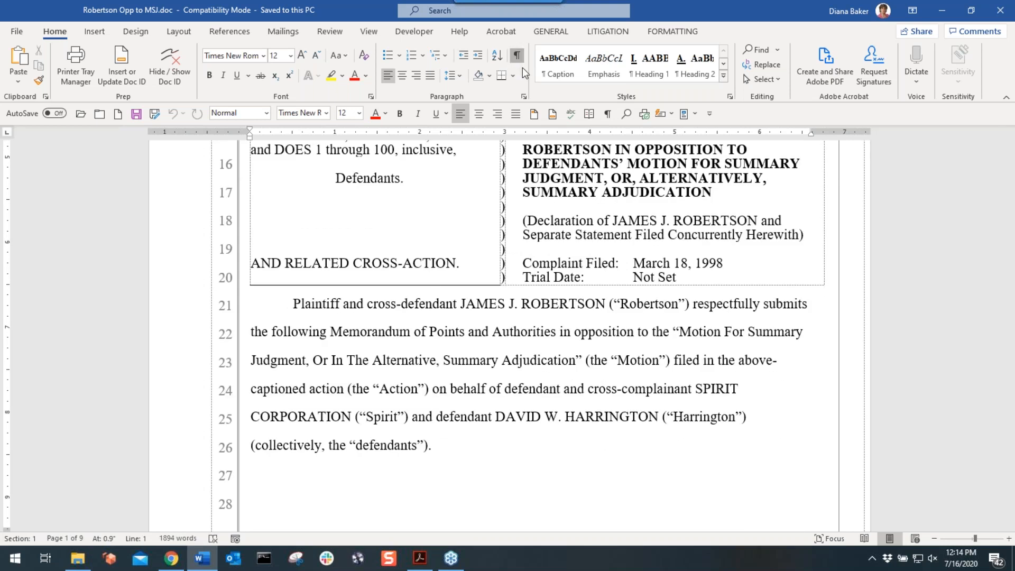
scroll(529, 328, down, 15)
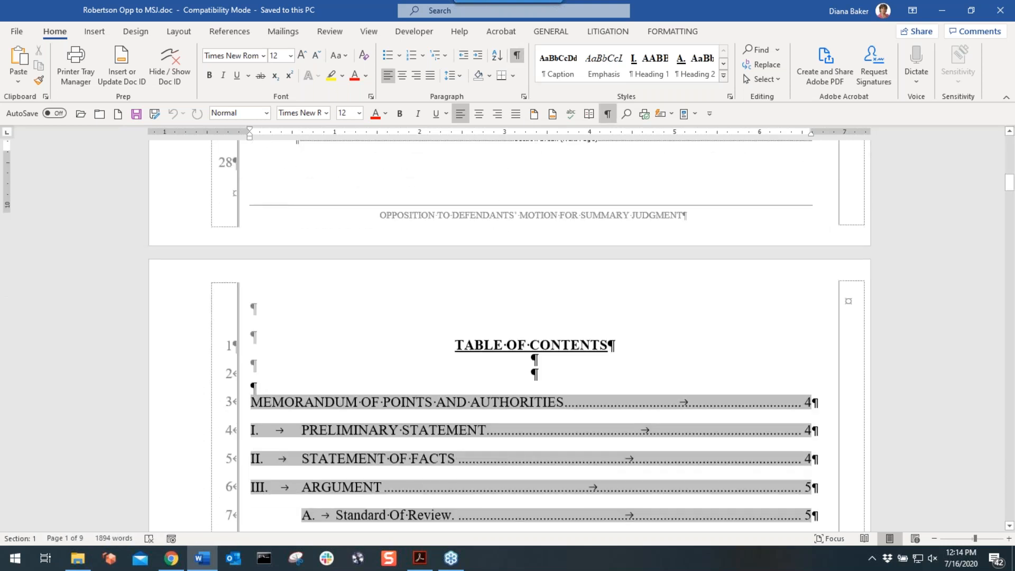
scroll(510, 328, down, 15)
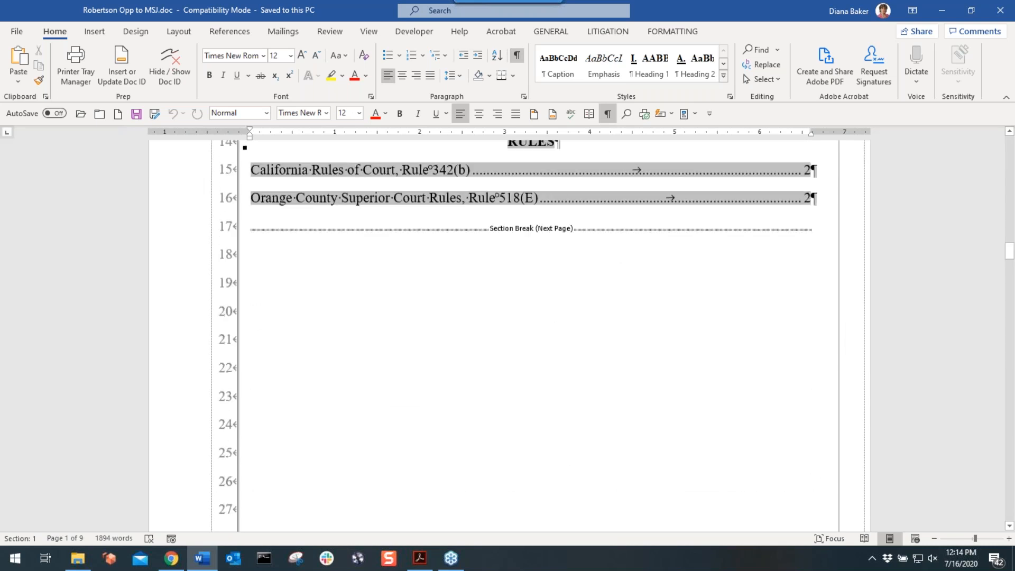
scroll(523, 285, down, 6)
scroll(524, 285, up, 4)
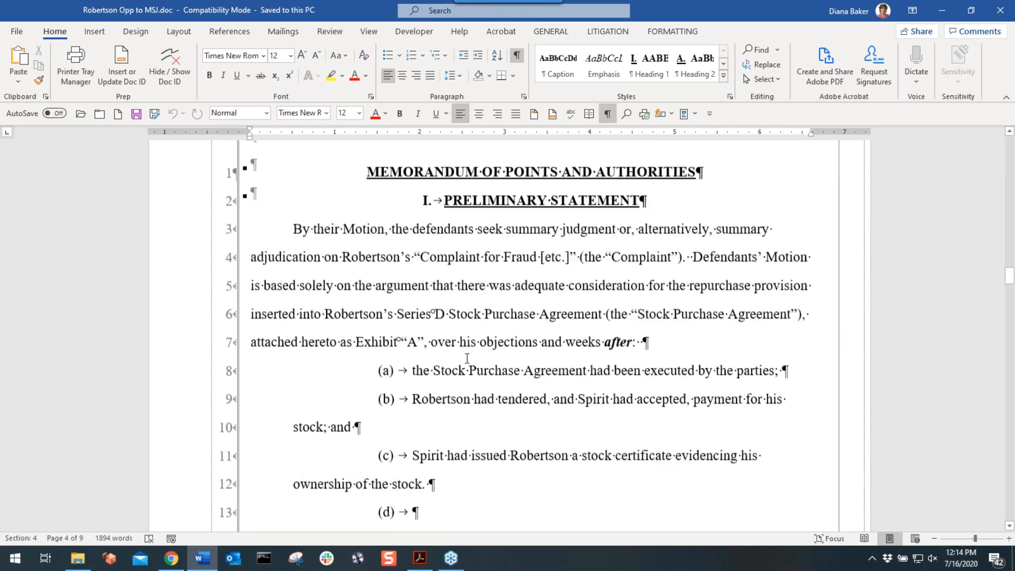
click(524, 280)
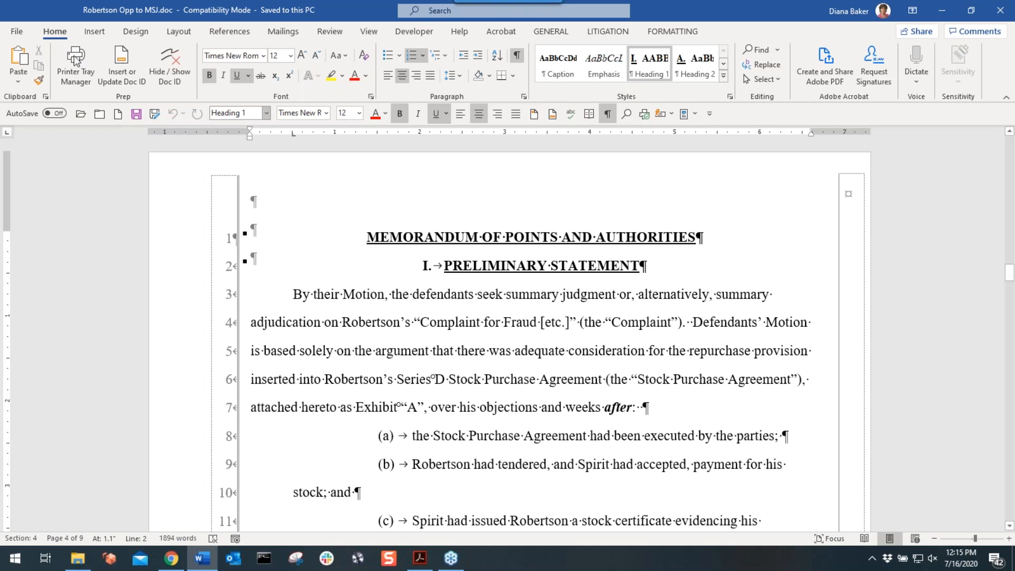
Print all pages of the opposition document to the Adobe PDF printer
click(20, 32)
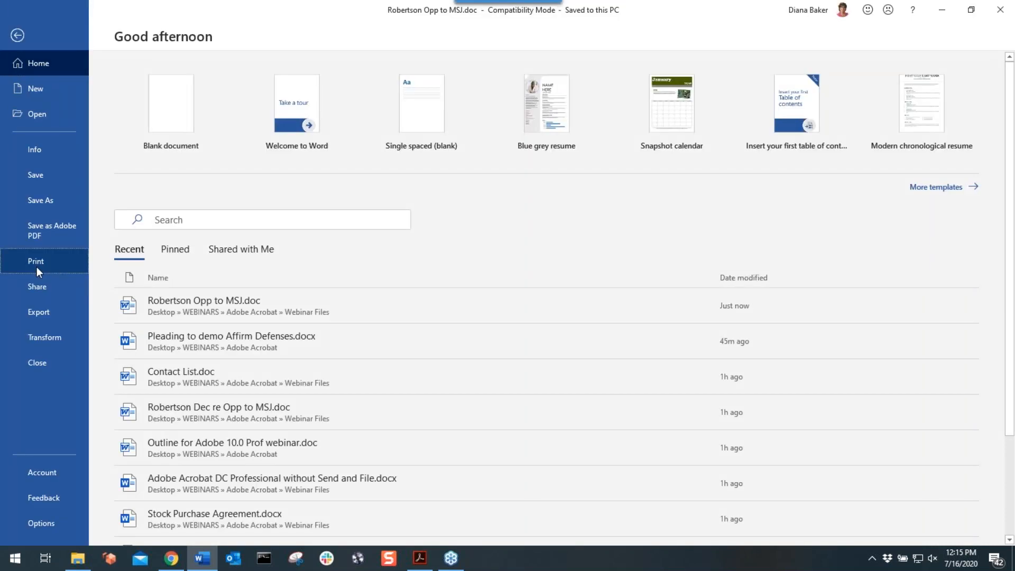
click(37, 267)
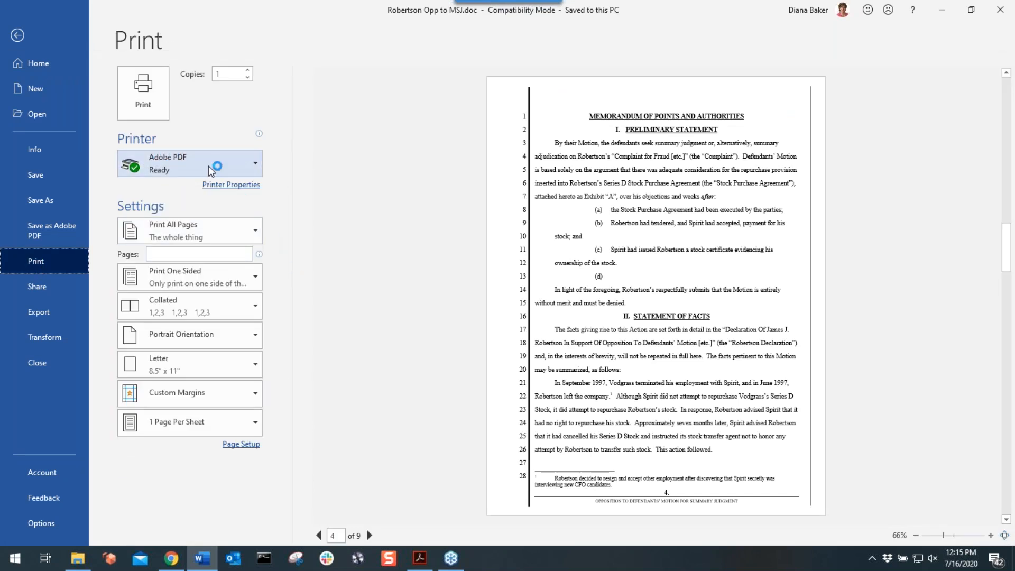
click(139, 101)
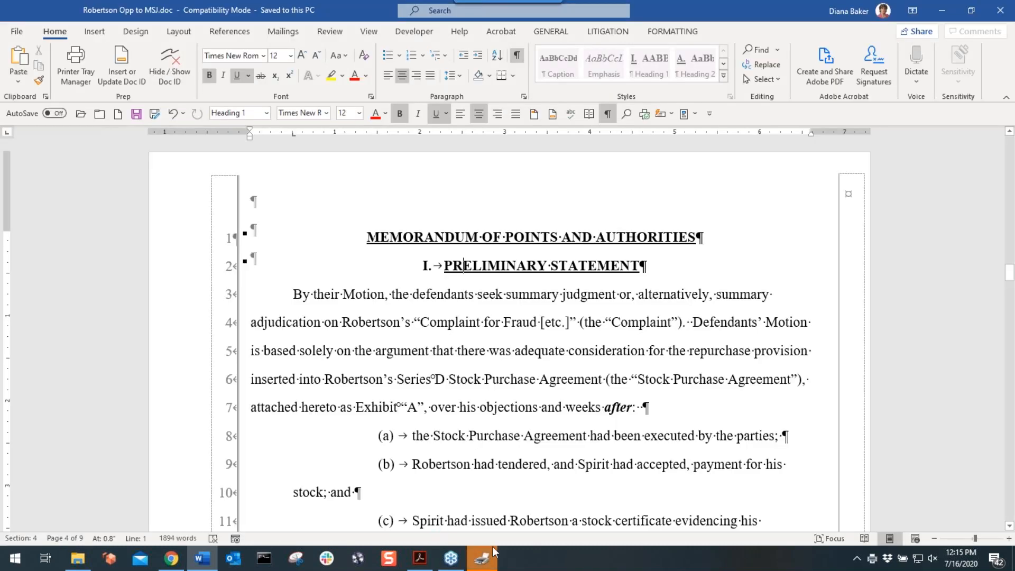
Save the printed PDF in the Webinar Files folder as Robertson Opp to MSJ PRINTED.pdf
click(482, 558)
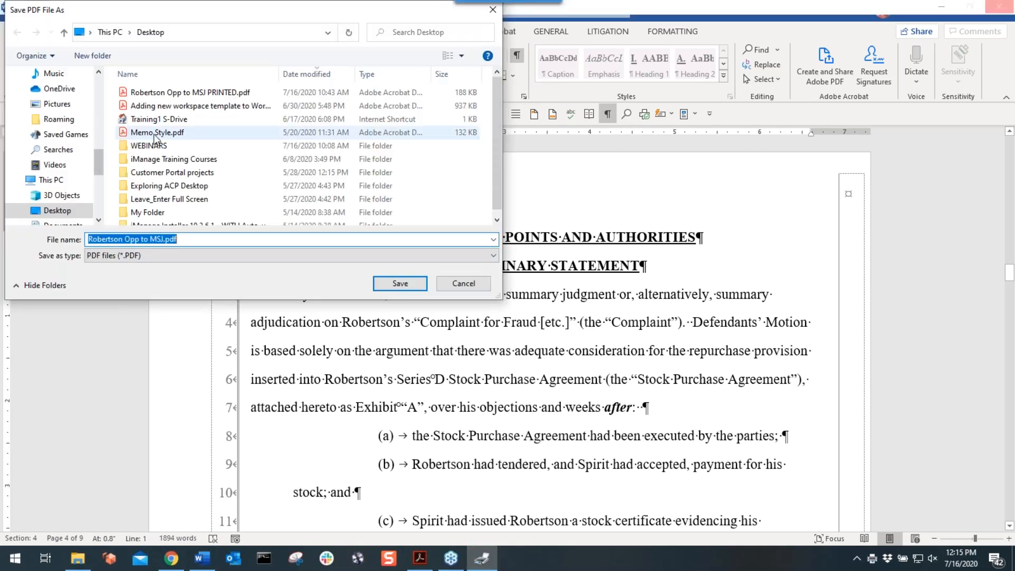
double_click(151, 94)
double_click(151, 94)
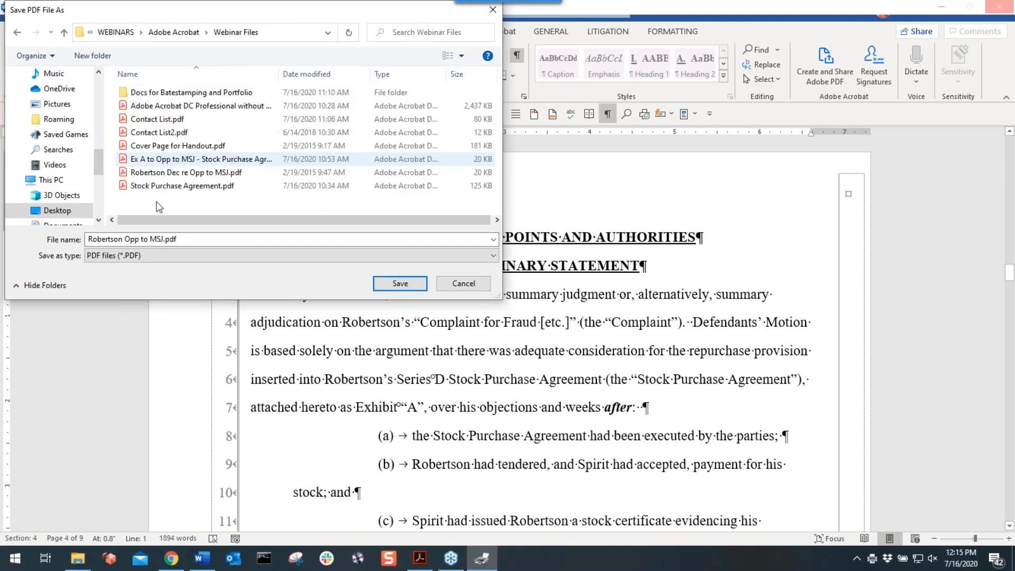
triple_click(164, 239)
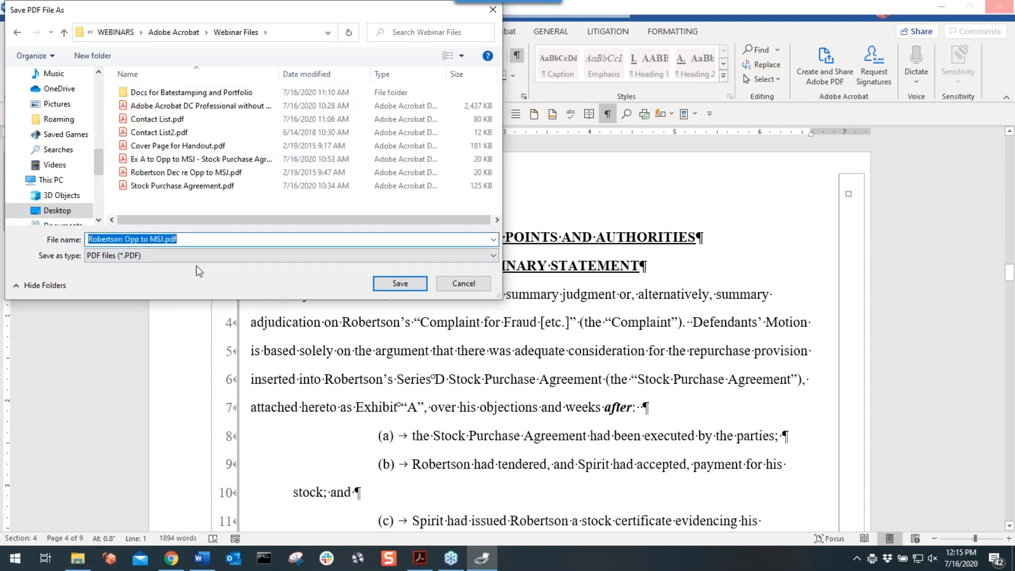
click(164, 238)
text(POR)
key(BackSpace)
key(BackSpace)
text(RINTED)
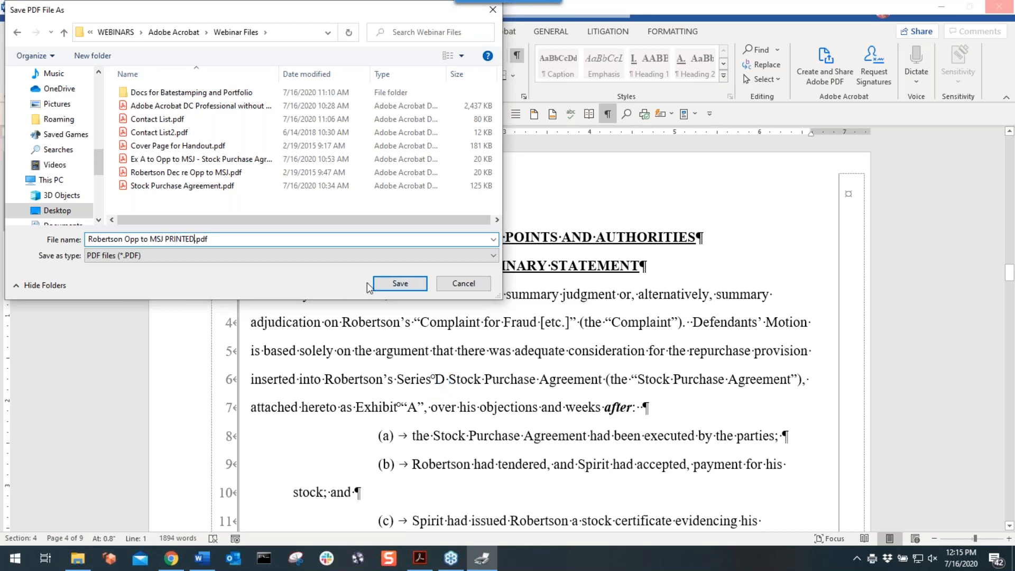
click(400, 283)
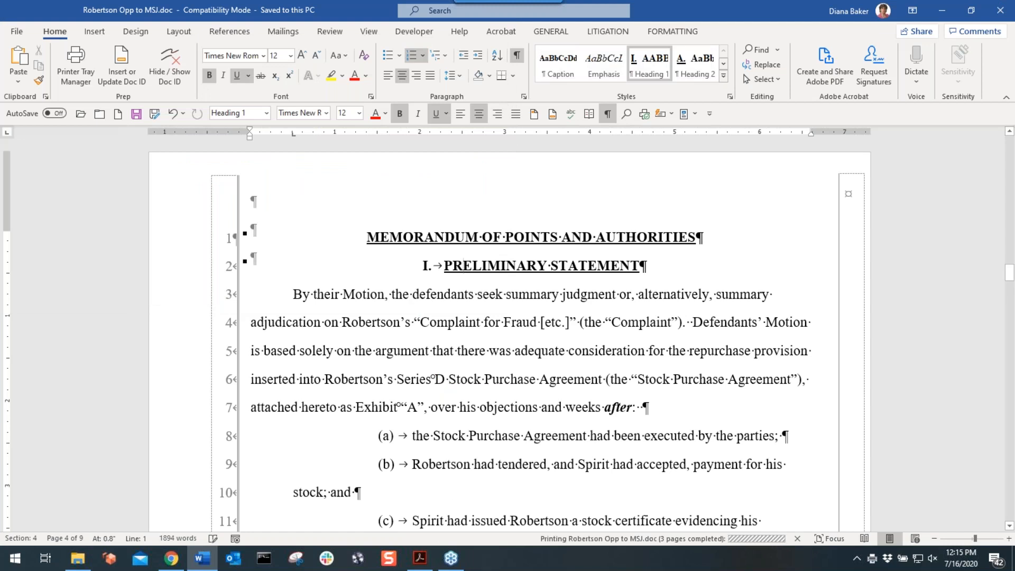
Check the printed PDF's bookmarks and look through its pages up to the Memorandum of Points and Authorities
mouse_move(421, 558)
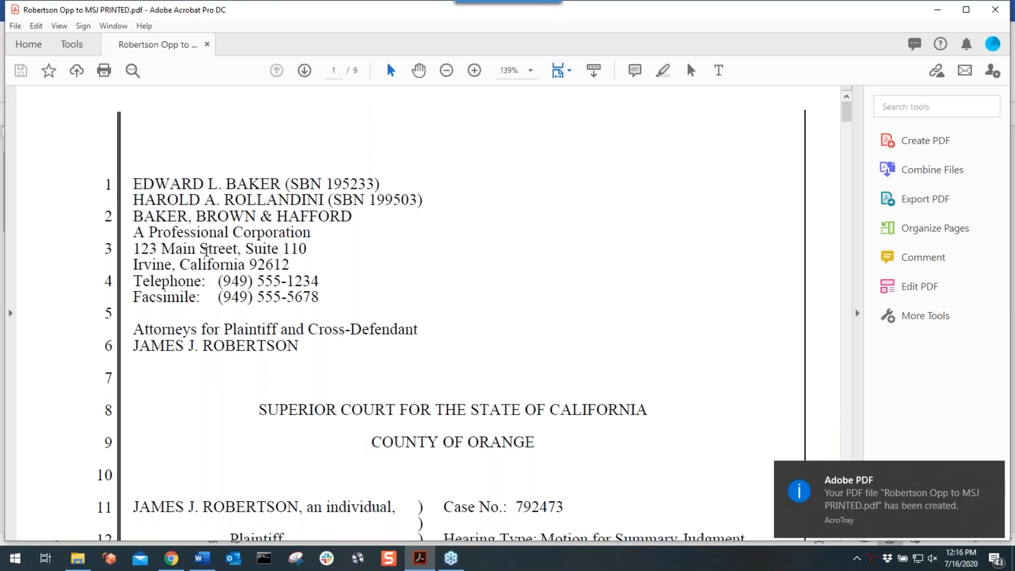
click(10, 316)
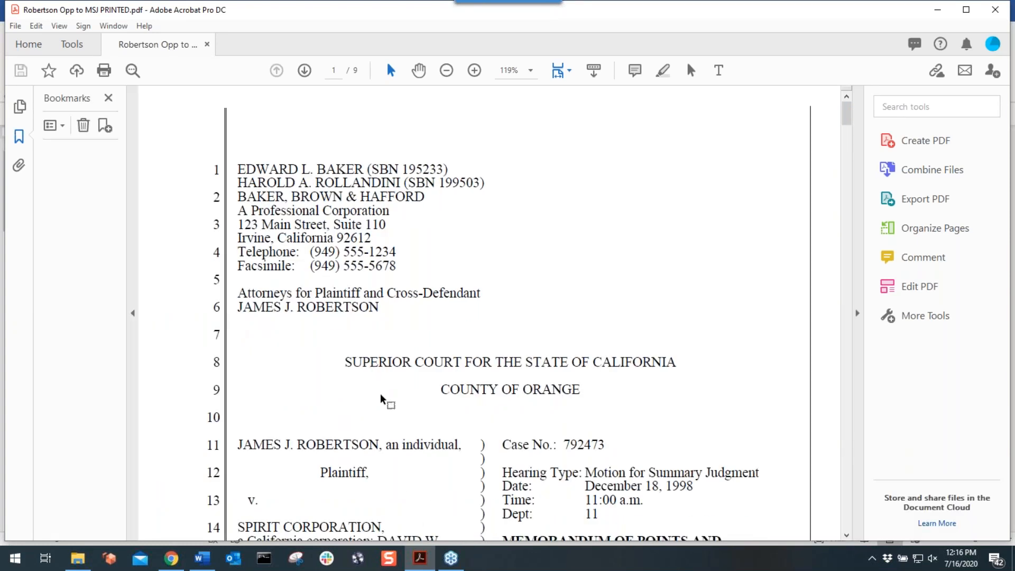
scroll(381, 399, down, 5)
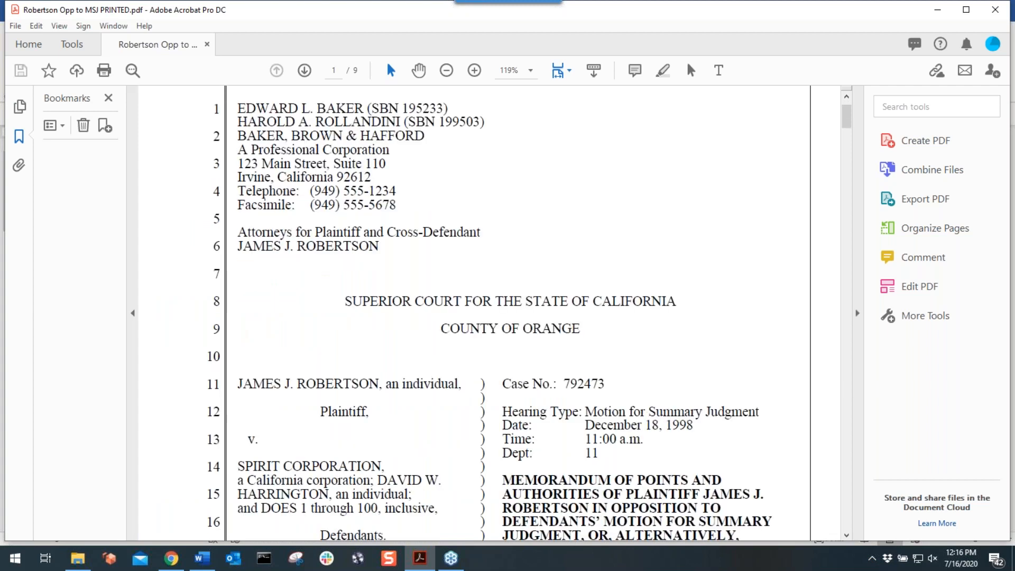
scroll(382, 408, down, 20)
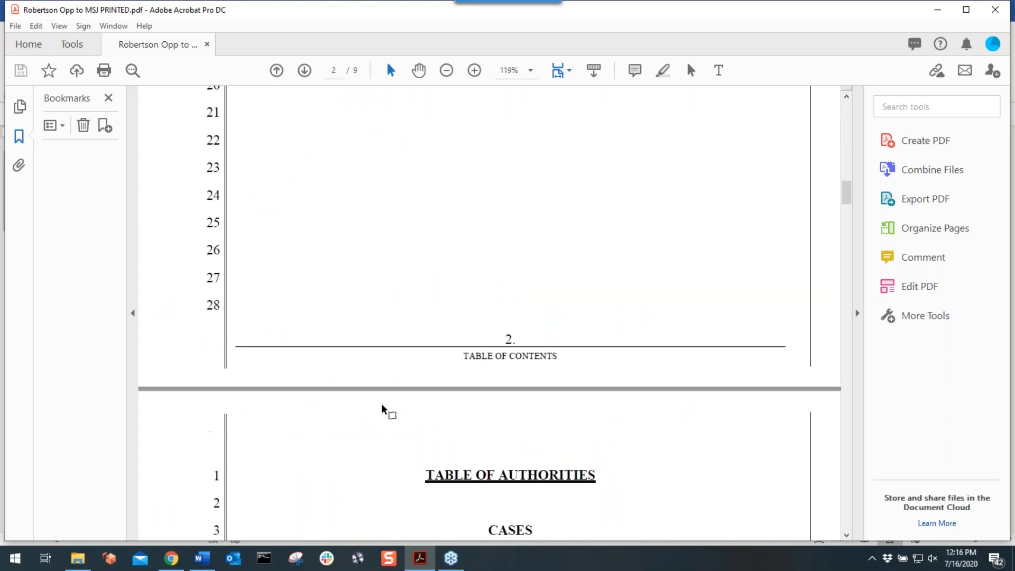
scroll(389, 410, down, 15)
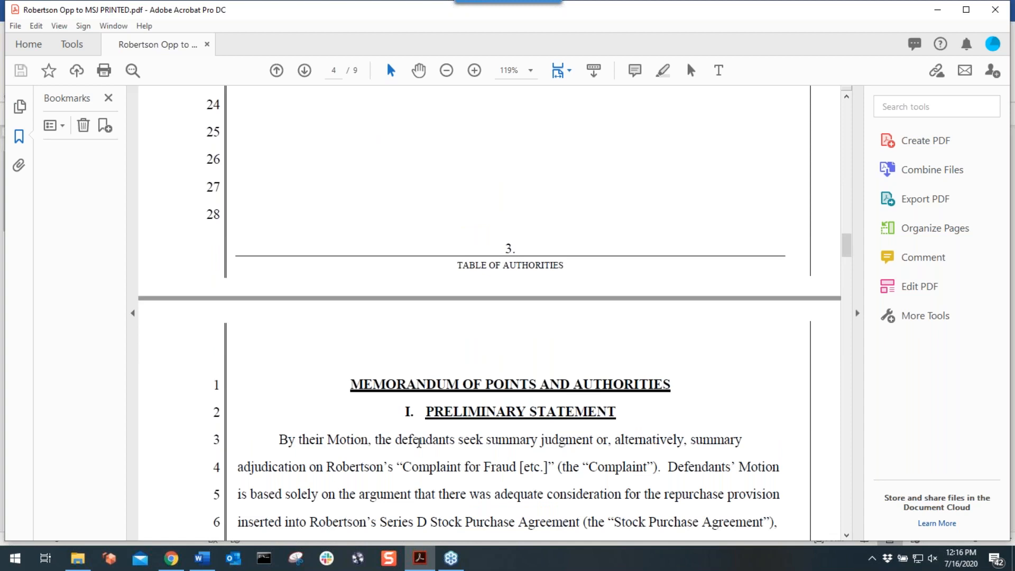
Switch to Word and convert the document with Acrobat's Create PDF, saving it as Robertson Opp to MSJ CONVERTED.pdf in Webinar Files
mouse_move(209, 564)
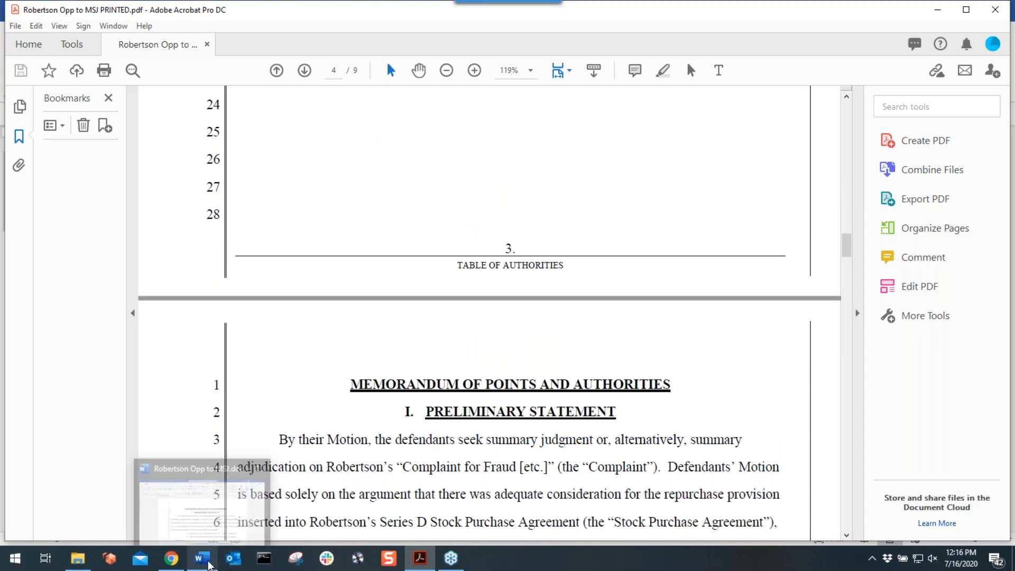
click(210, 521)
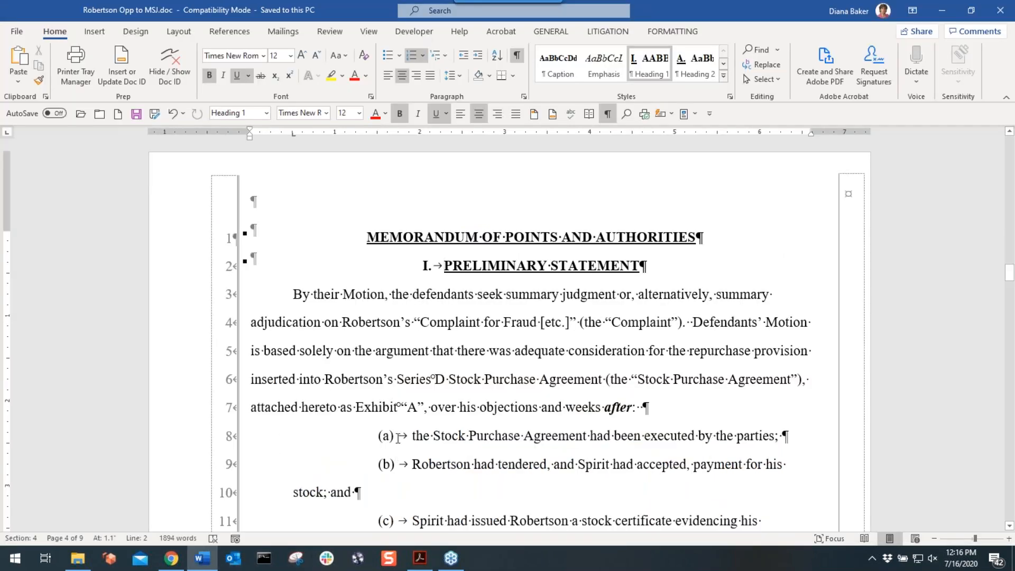
click(502, 35)
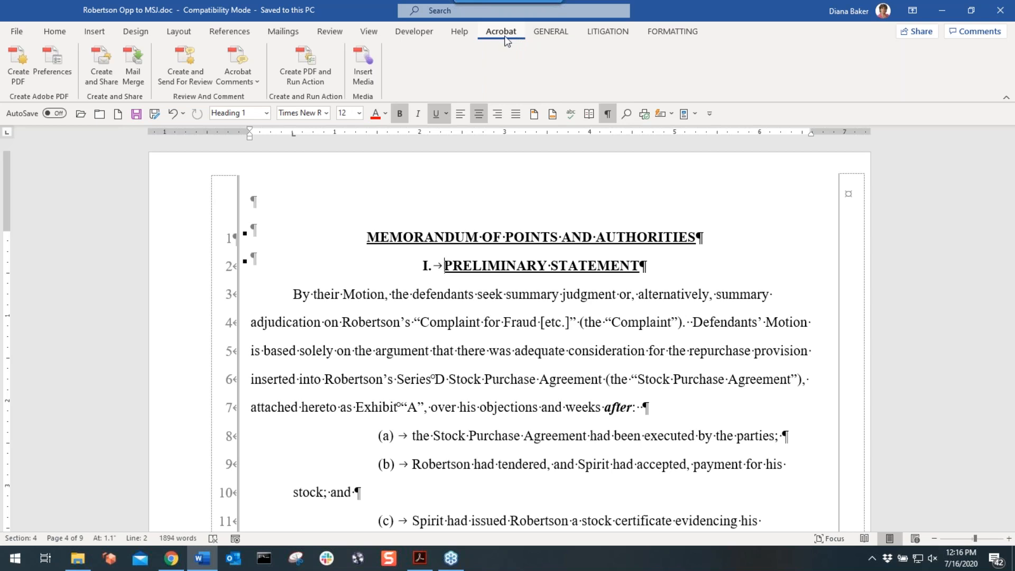
click(20, 77)
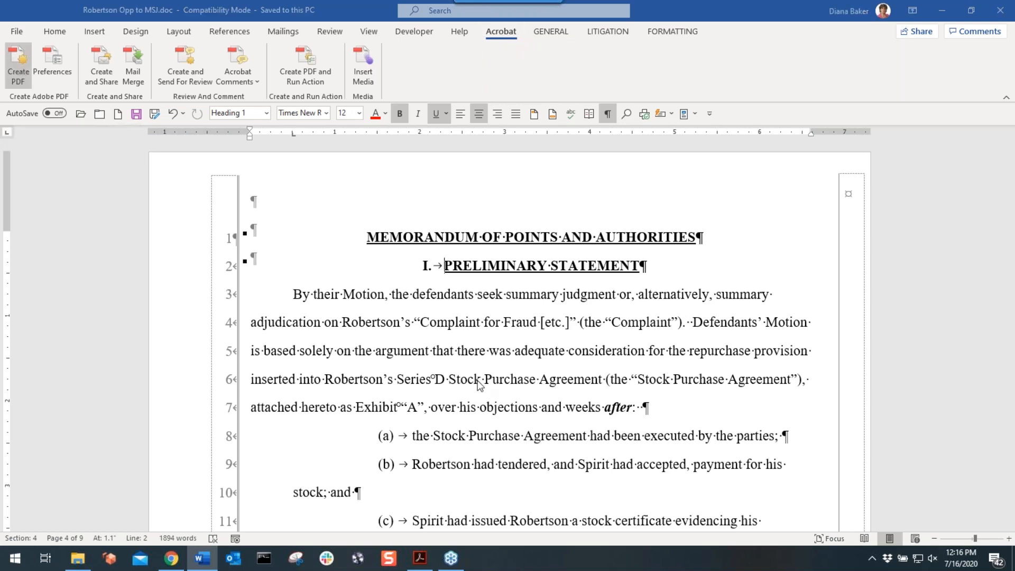
key(Right)
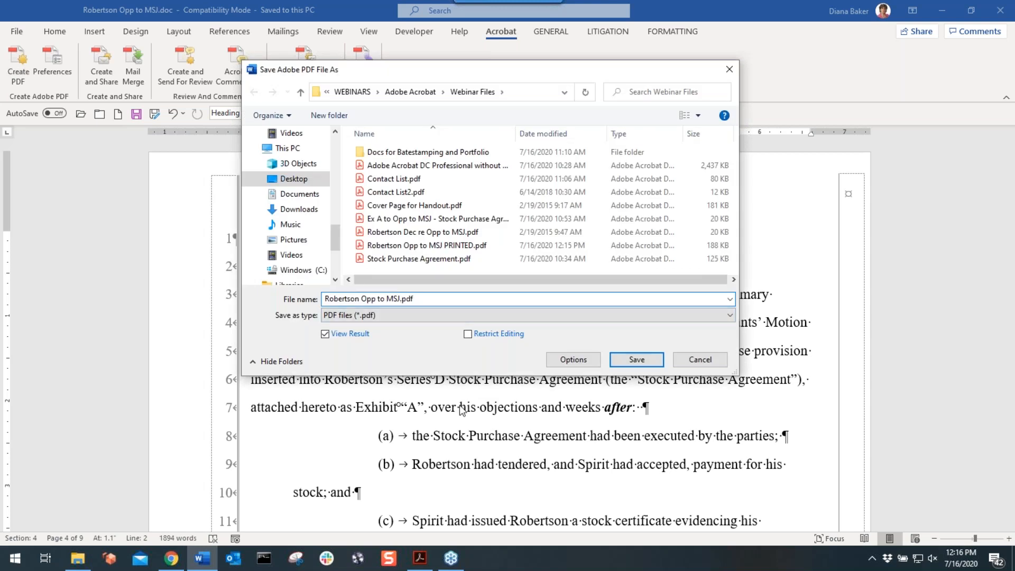
text(CONVERTED)
click(641, 361)
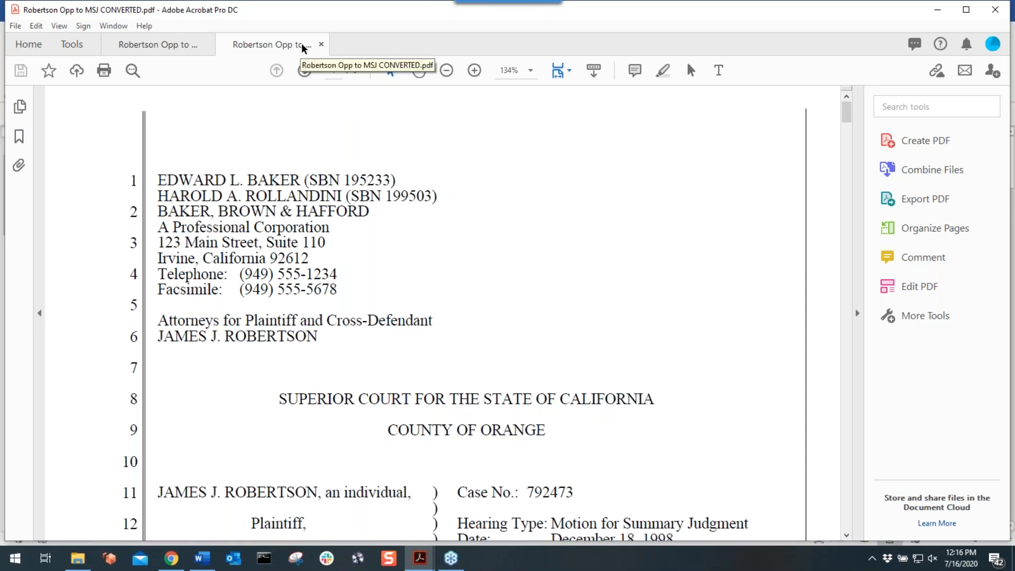
Show the converted PDF's bookmarks in a widened pane and follow those for Argument sections B, C and D and the Conclusion
click(19, 138)
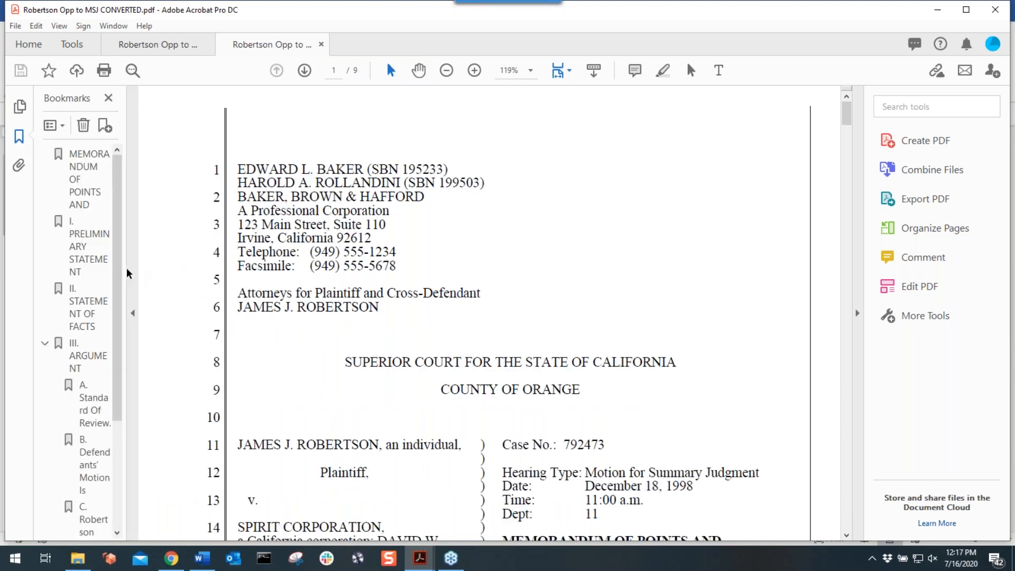
drag(125, 271, 198, 274)
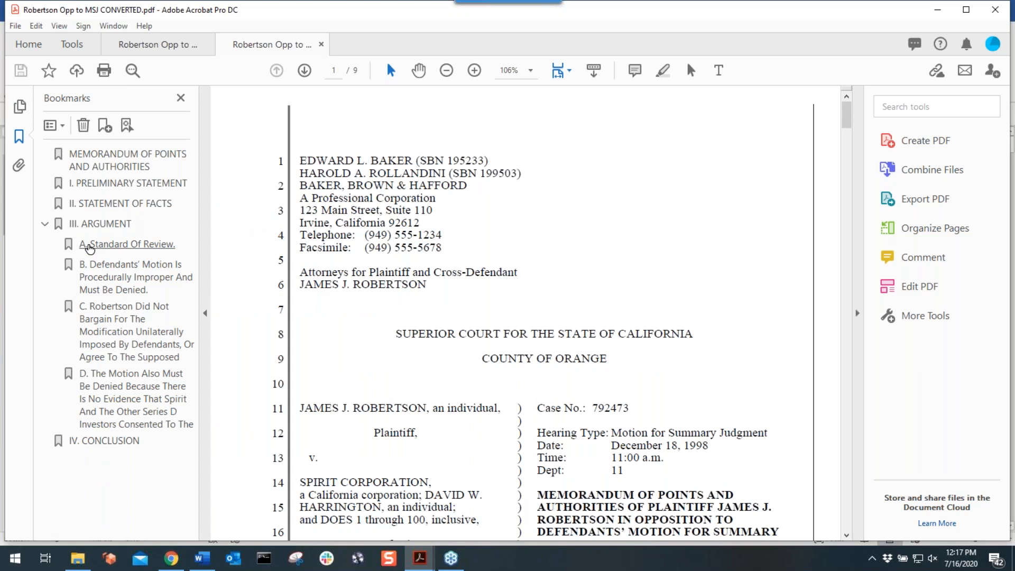
click(101, 277)
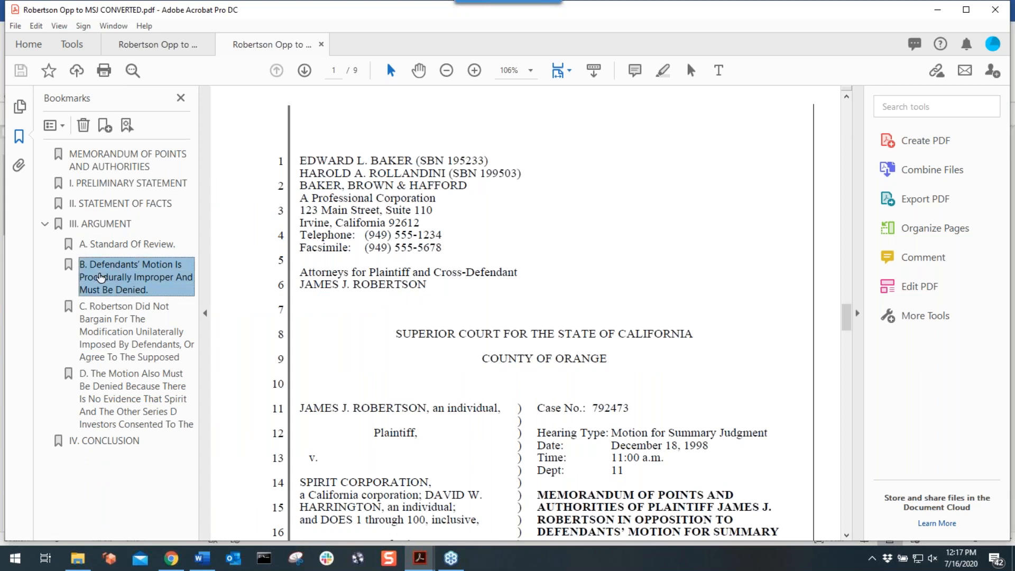
click(110, 325)
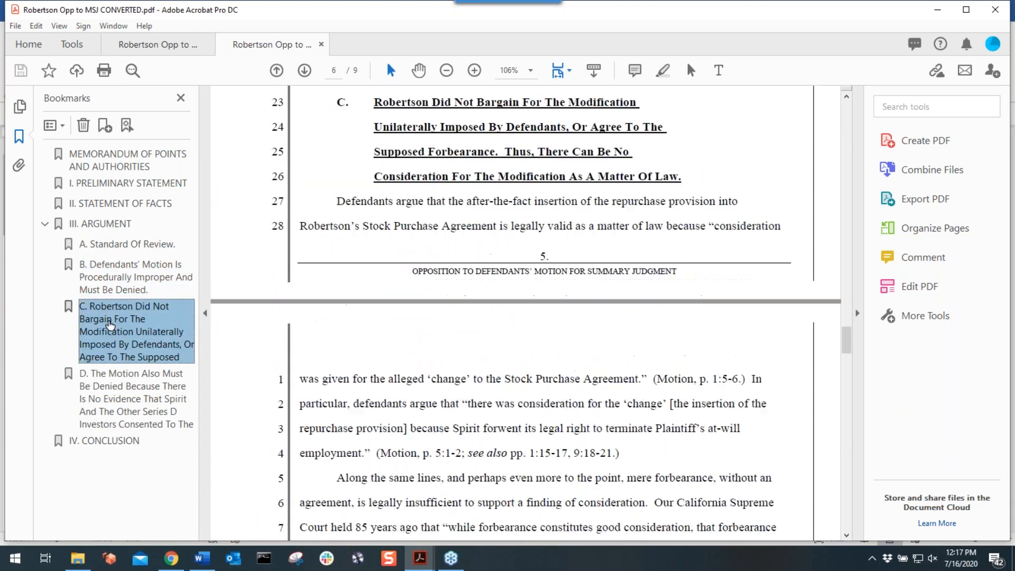
click(114, 385)
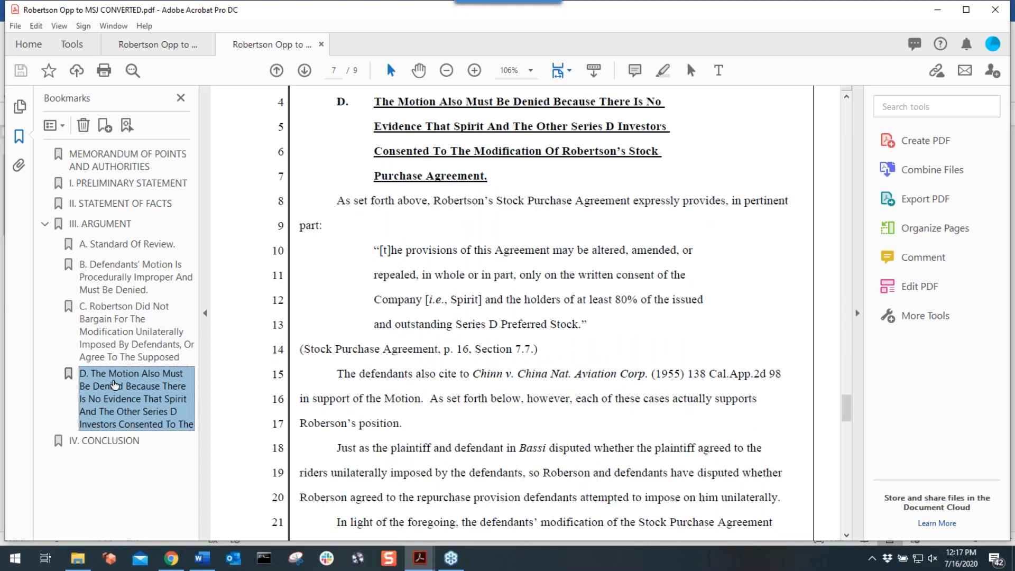
click(112, 441)
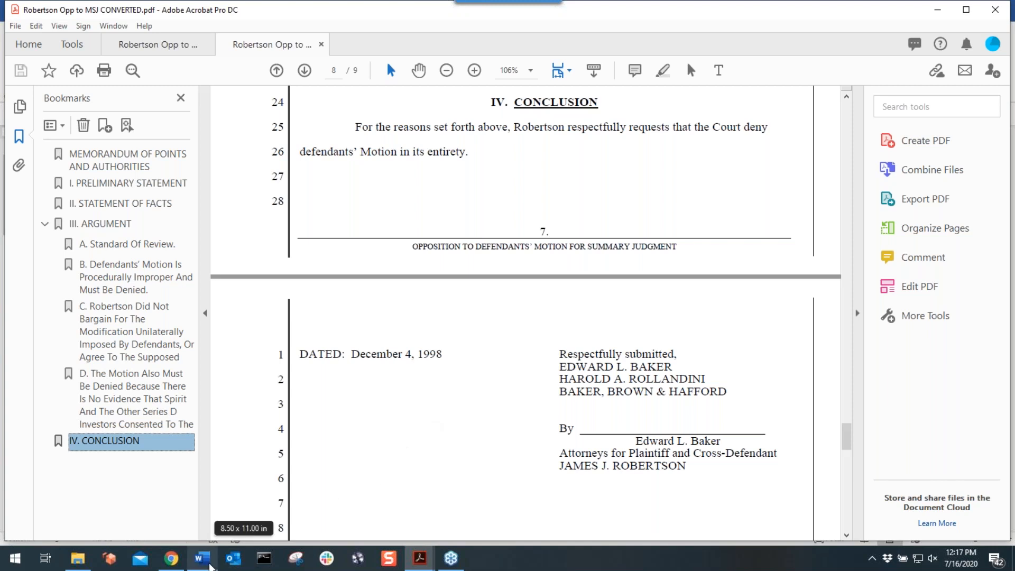
Switch to Word and examine the Acrobat PDFMaker bookmark preferences for headings and styles, leaving the settings unchanged
mouse_move(211, 566)
click(210, 566)
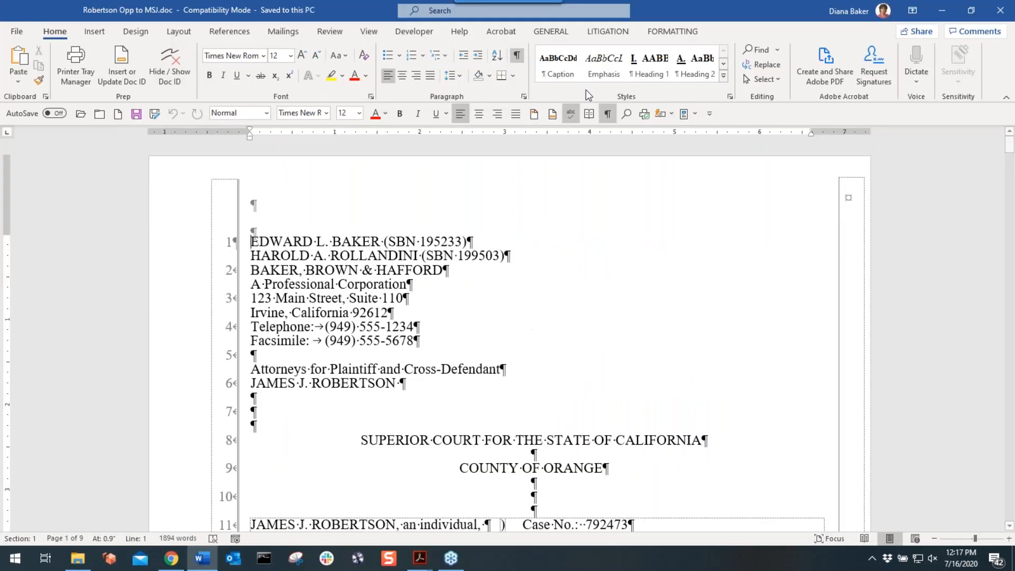
click(290, 256)
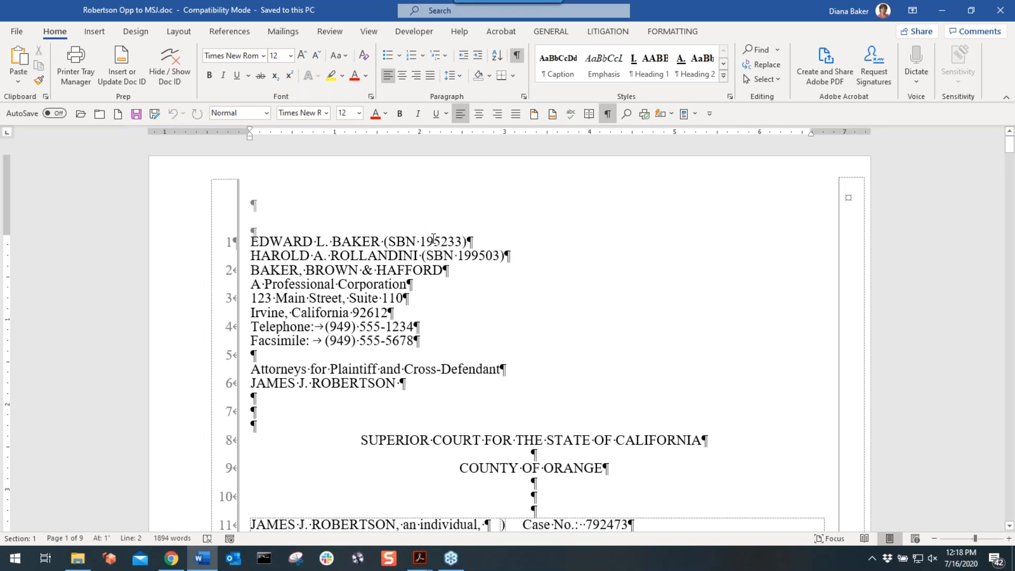
click(492, 33)
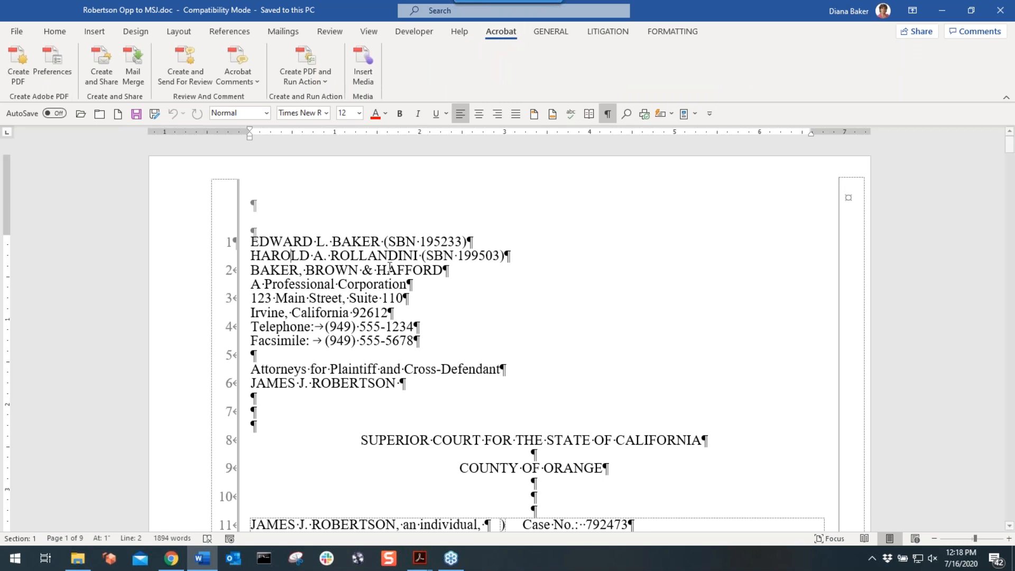
click(53, 69)
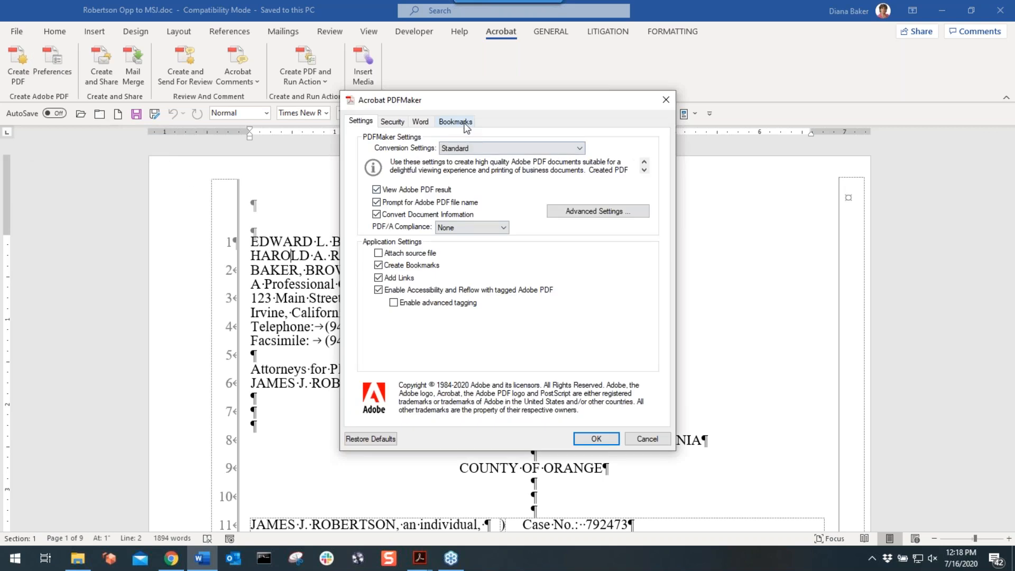
click(466, 122)
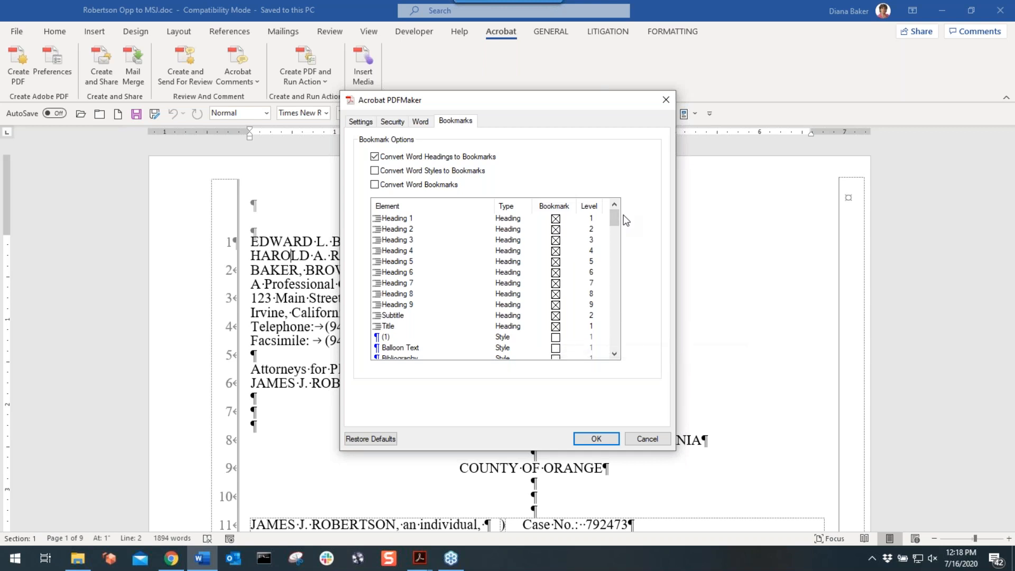
mouse_move(615, 216)
mouse_down()
mouse_move(617, 255)
mouse_move(615, 214)
mouse_up()
scroll(532, 295, down, 3)
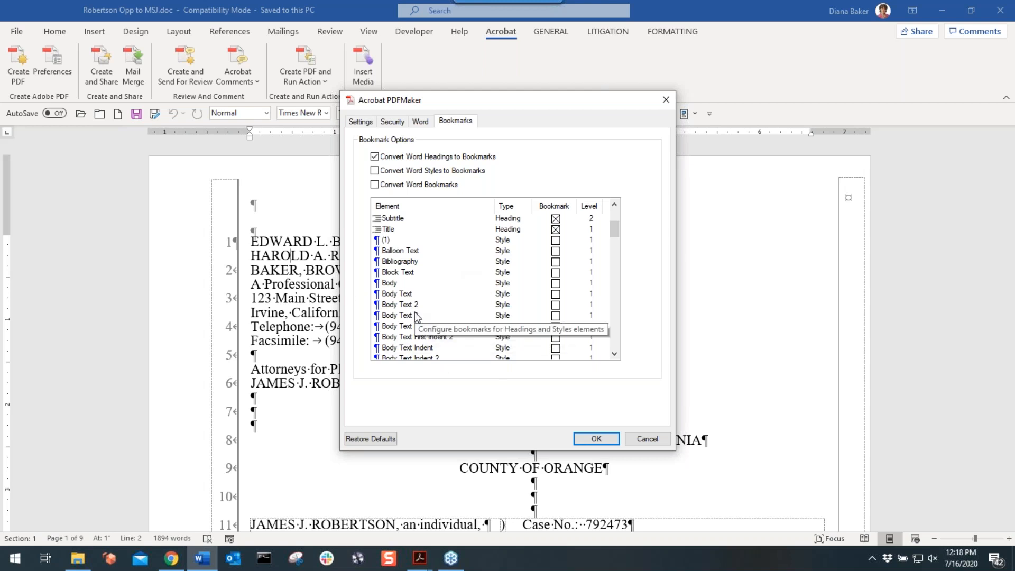
scroll(415, 317, down, 4)
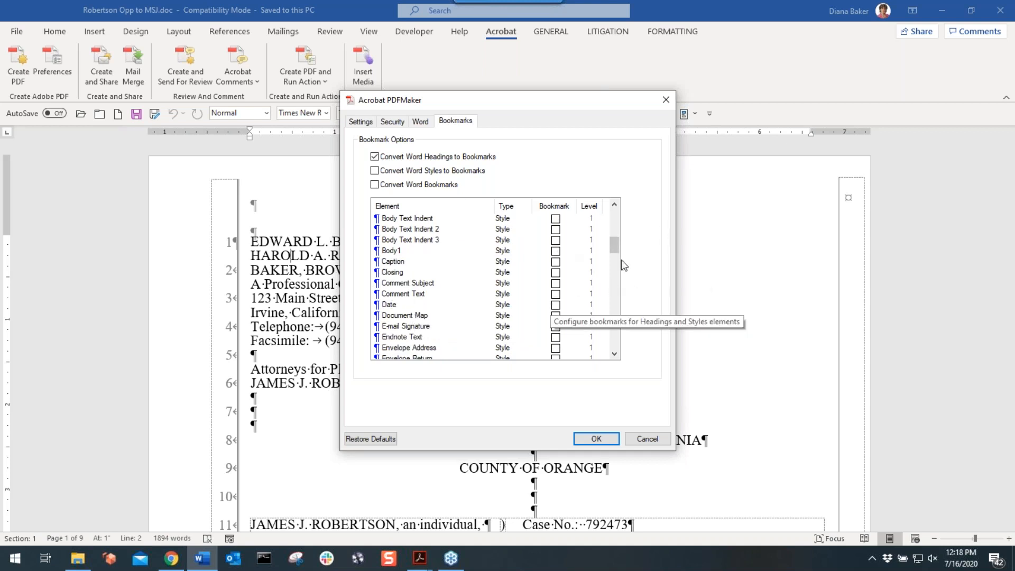
drag(618, 248, 621, 215)
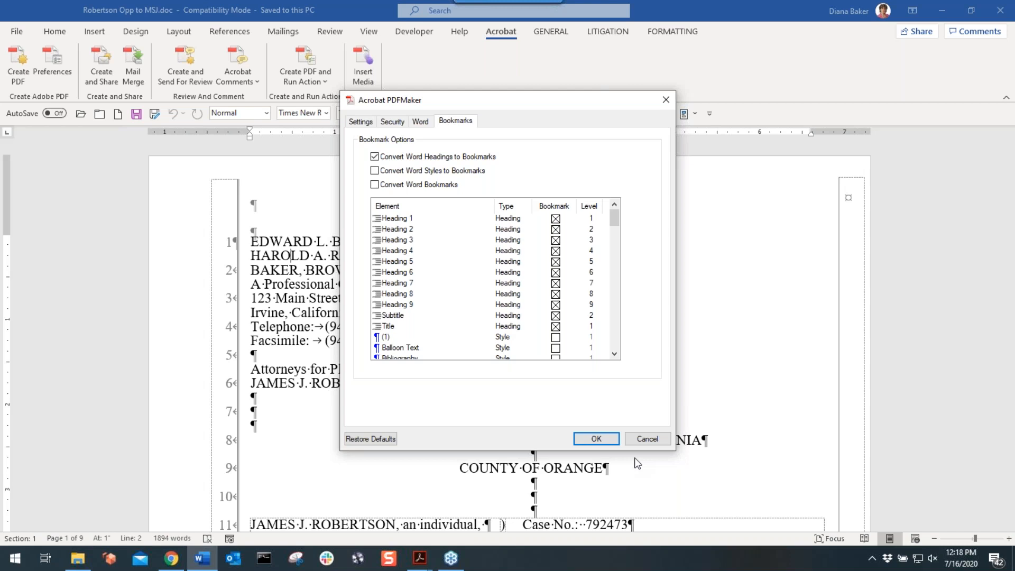
click(659, 440)
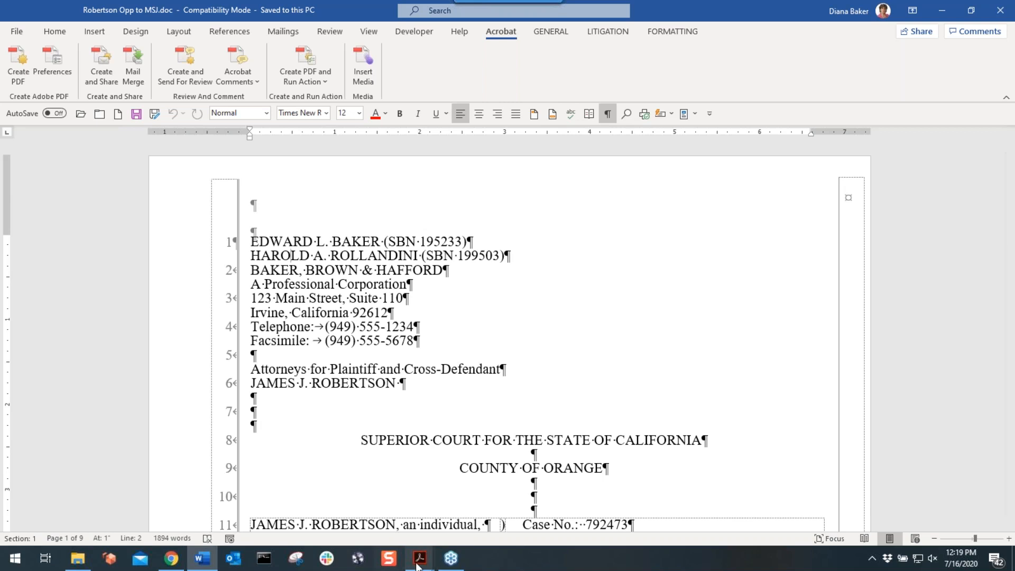
Switch to Robertson Opp to MSJ PRINTED.pdf in Acrobat and add a bookmark from the heading I. PRELIMINARY STATEMENT on page 4
mouse_move(419, 561)
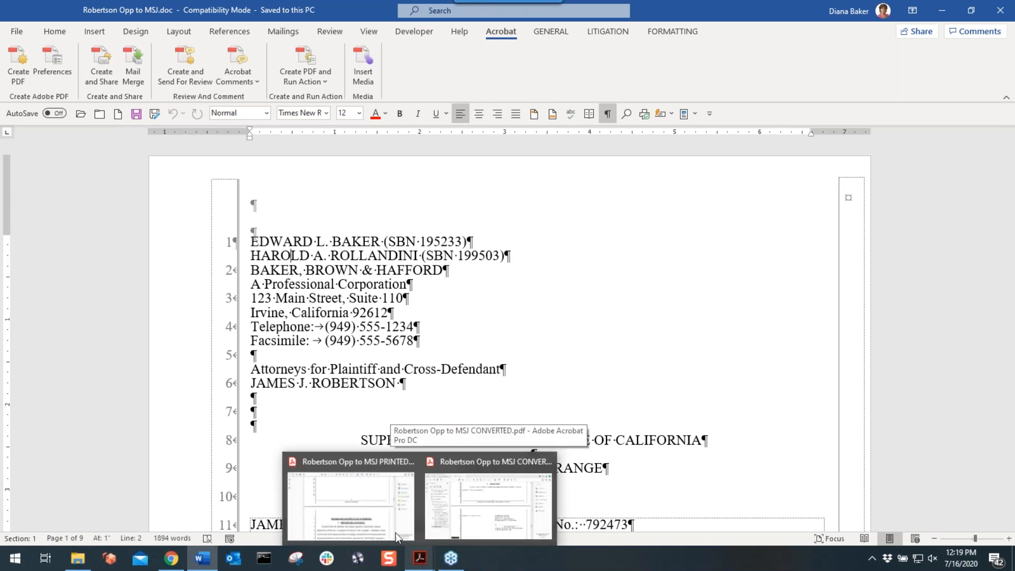
click(366, 503)
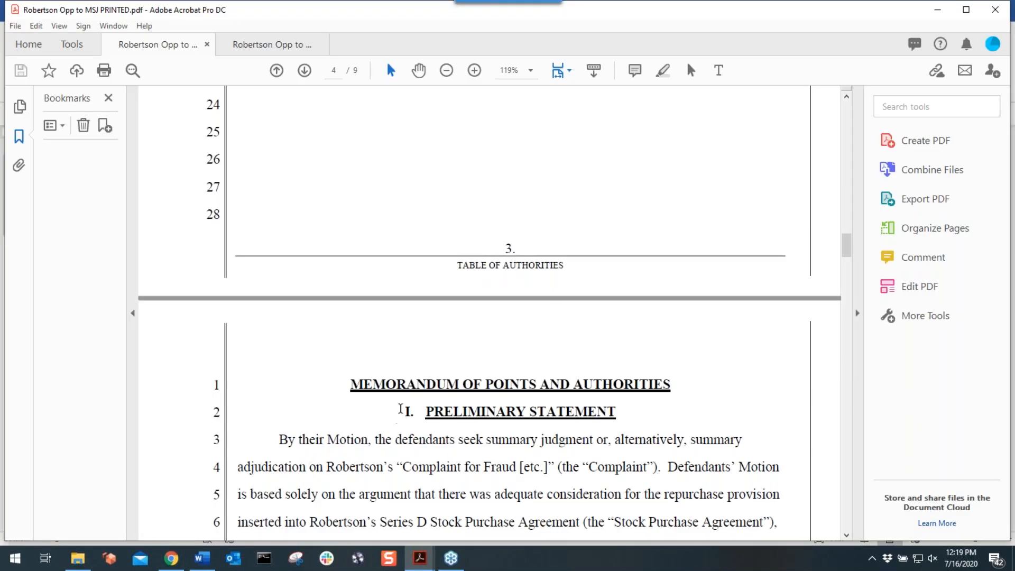
scroll(405, 450, up, 5)
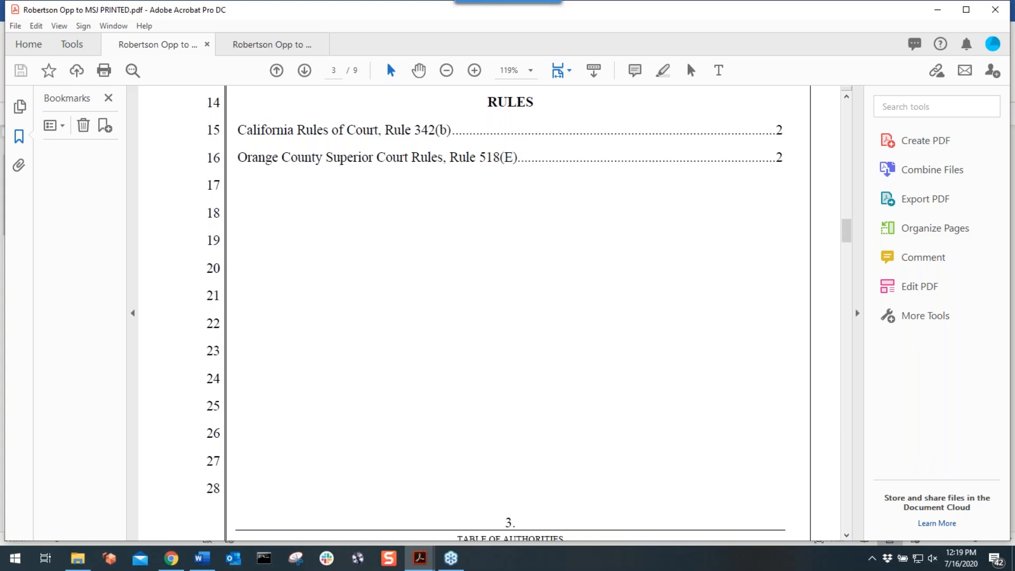
scroll(510, 312, up, 5)
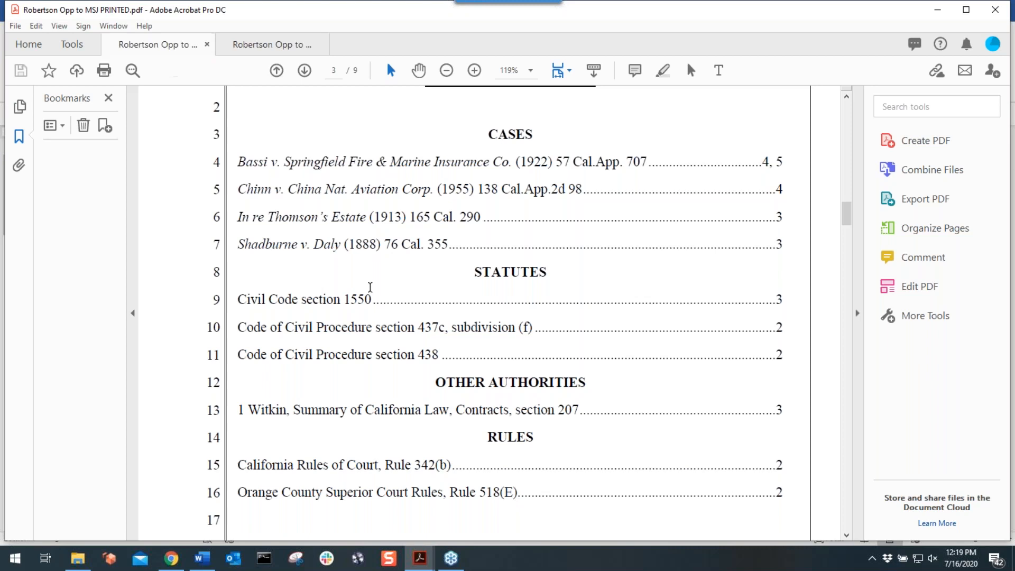
scroll(381, 305, down, 5)
scroll(383, 306, down, 6)
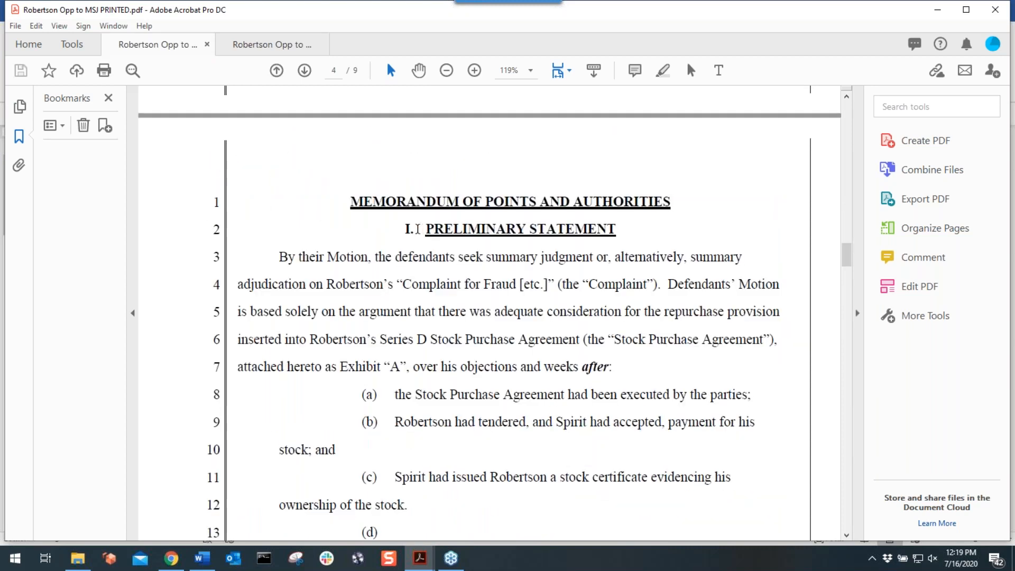
drag(395, 229, 545, 232)
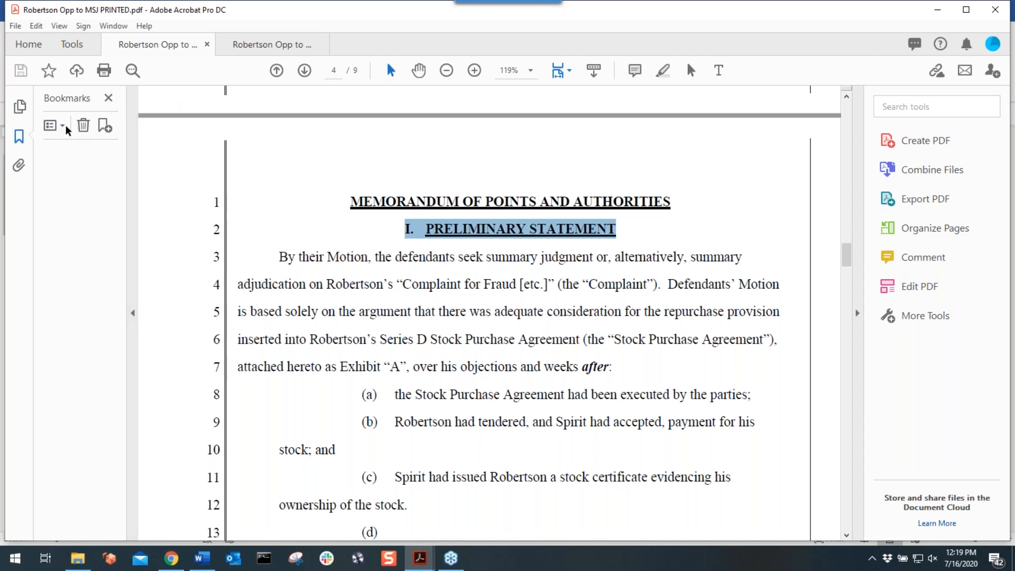
click(106, 127)
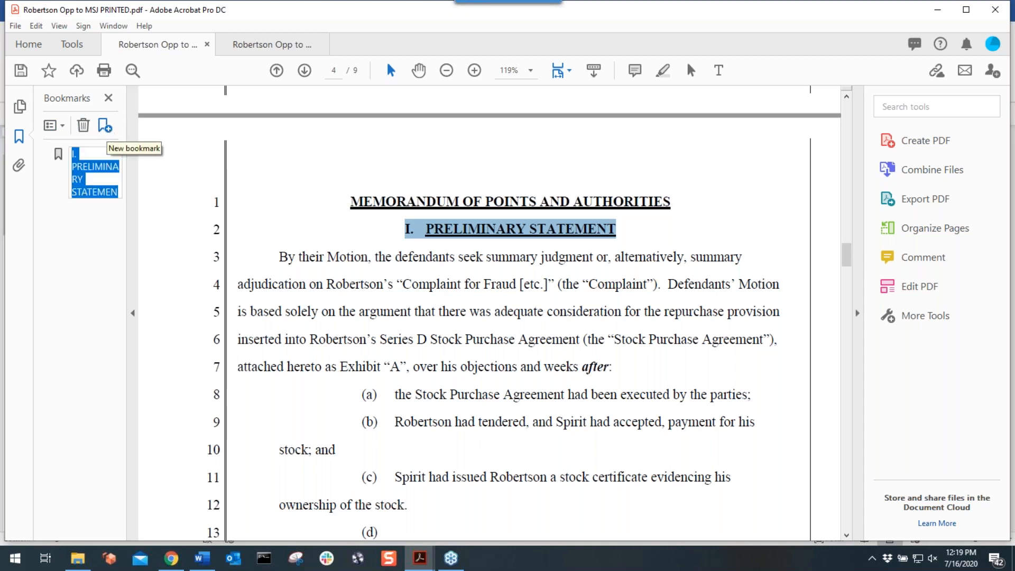
click(407, 271)
Add a second bookmark from the heading II. STATEMENT OF FACTS on page 4
scroll(405, 270, down, 1)
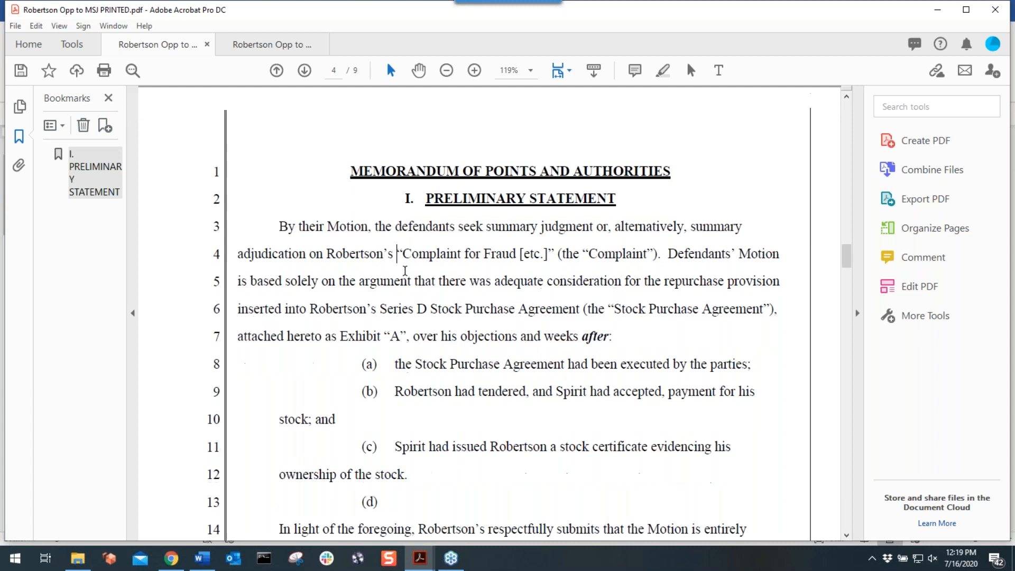
scroll(405, 271, down, 8)
triple_click(562, 346)
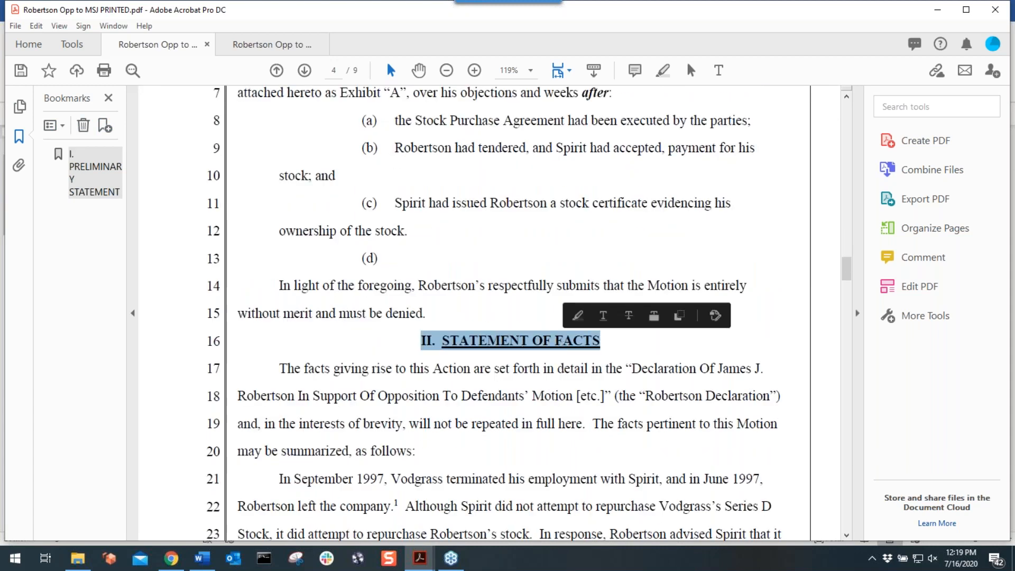
key(ctrl+b)
key(Return)
Follow the Preliminary Statement and Statement of Facts bookmarks, and look ahead to the Argument heading on page 5
key(Up)
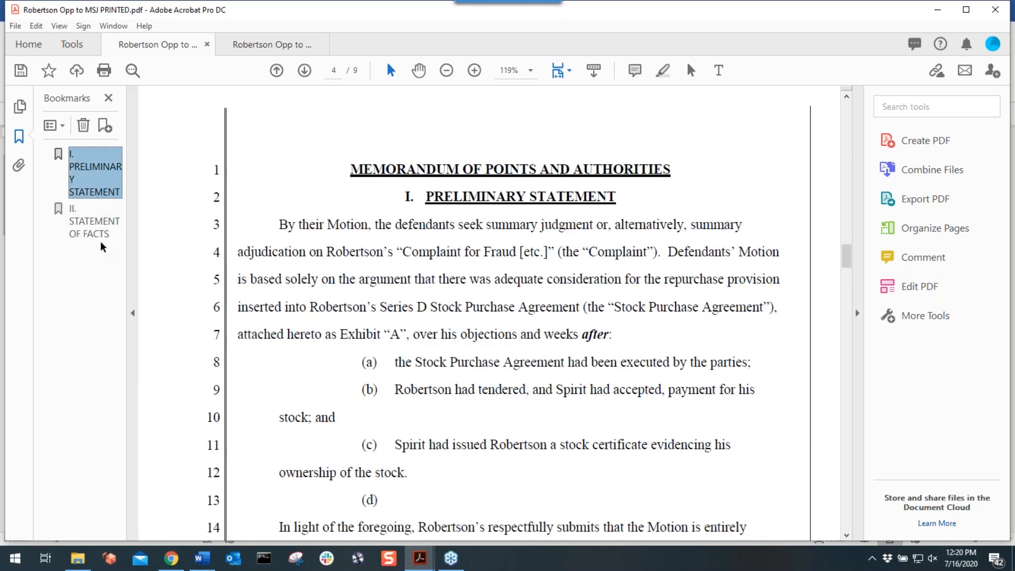
click(89, 234)
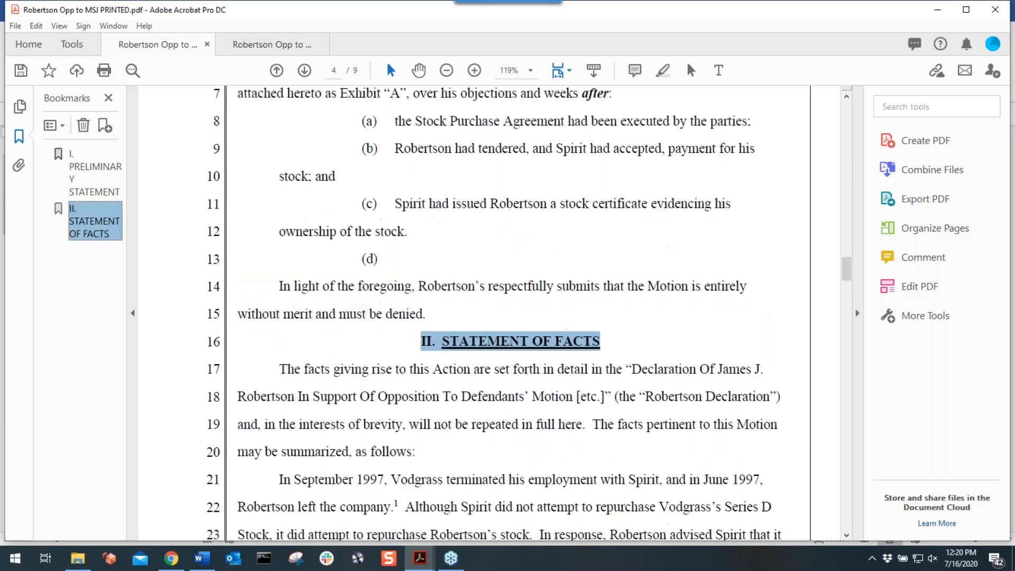
scroll(479, 376, down, 5)
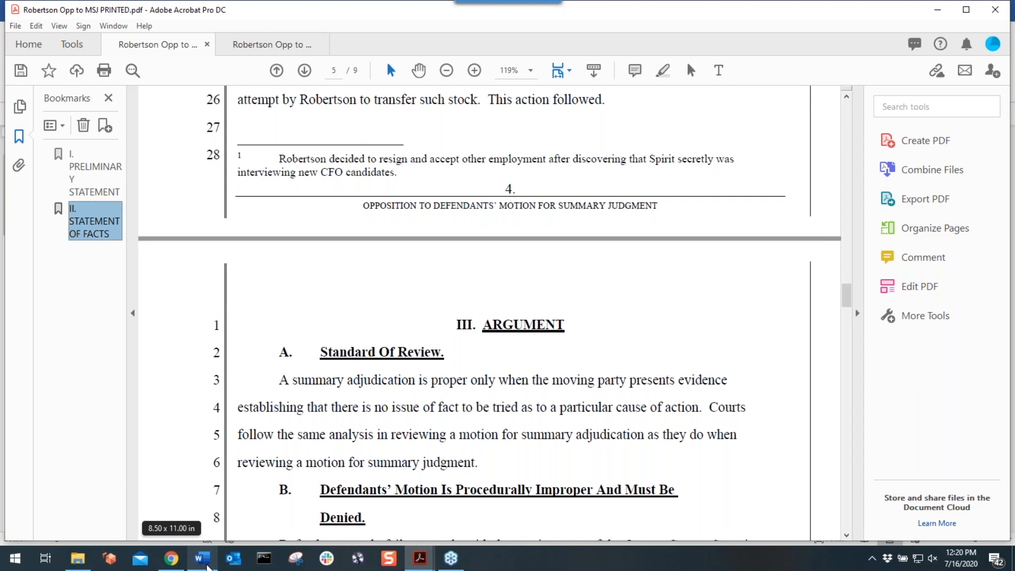
Close the Robertson document in Word and both Robertson PDFs in Acrobat, saving the changes to the PRINTED PDF
click(206, 565)
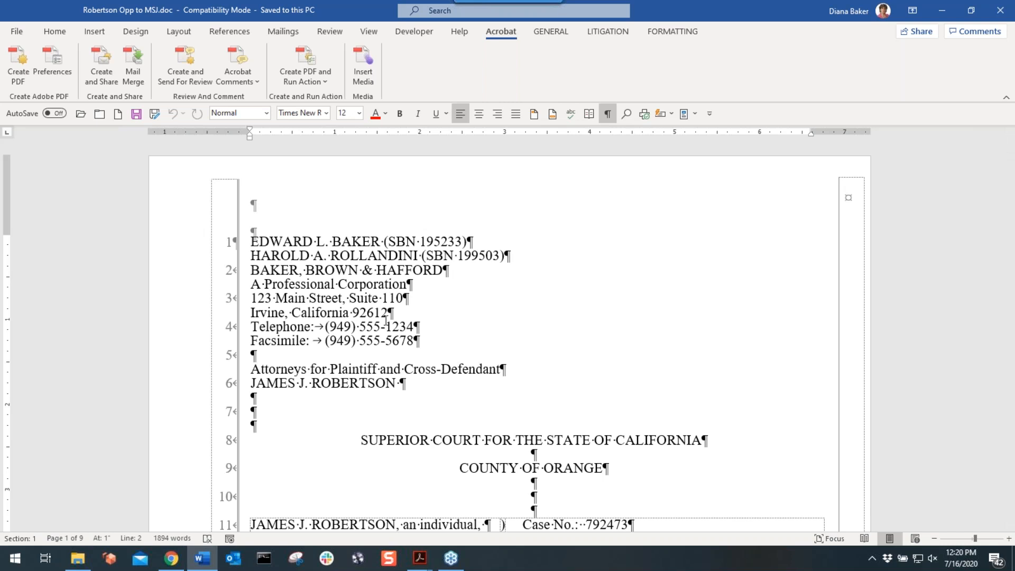
click(100, 113)
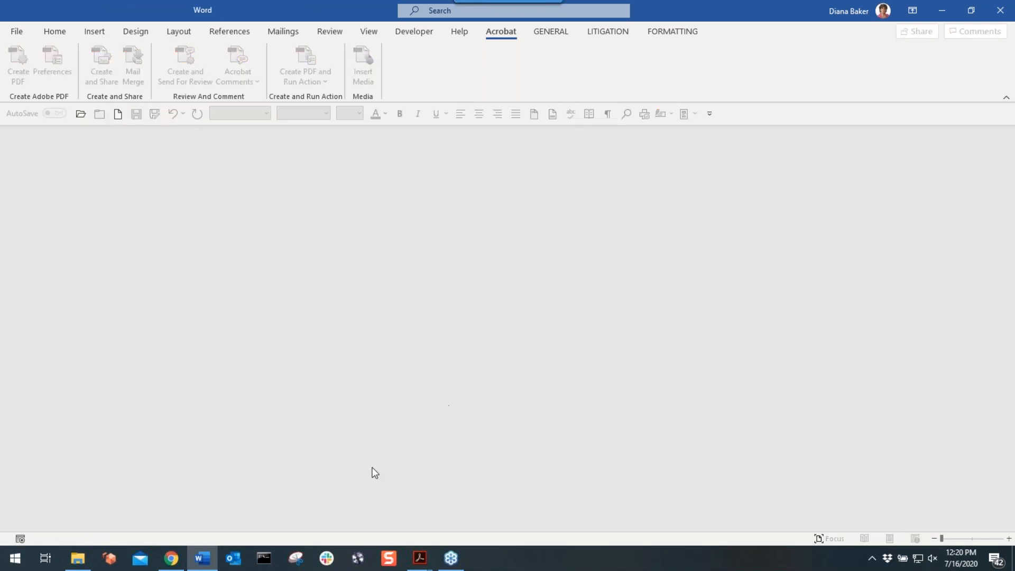
click(419, 558)
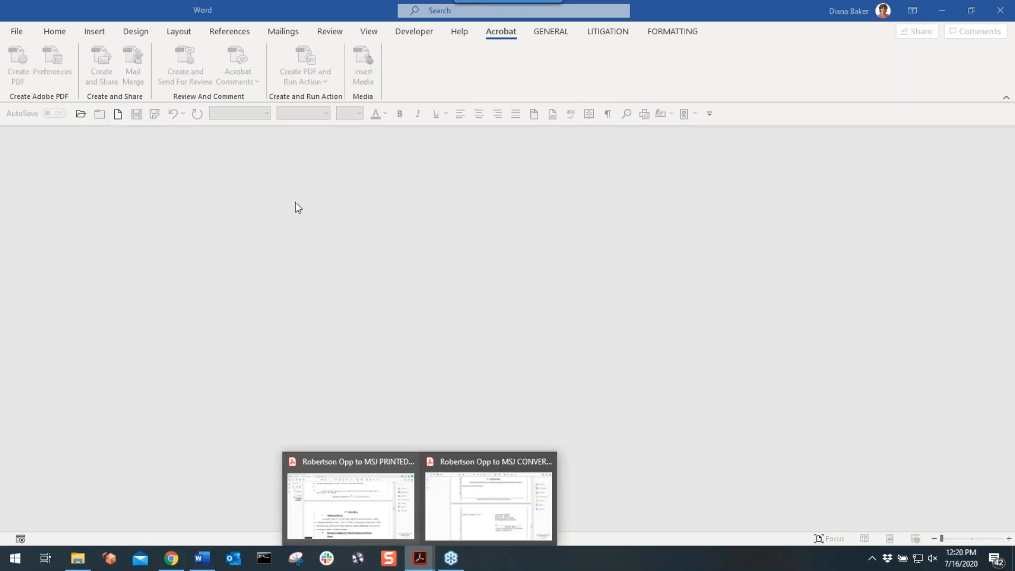
click(516, 465)
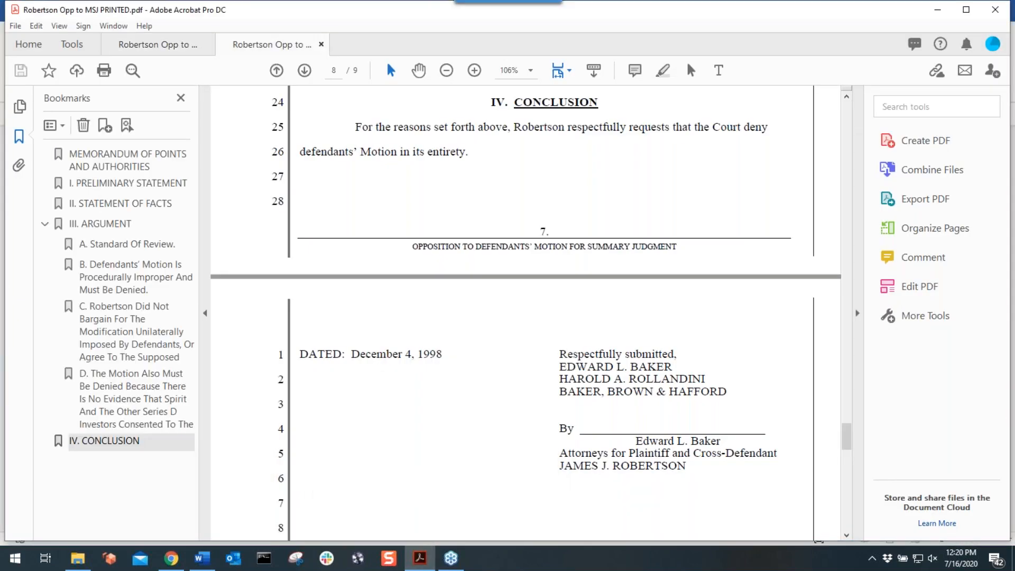
click(321, 45)
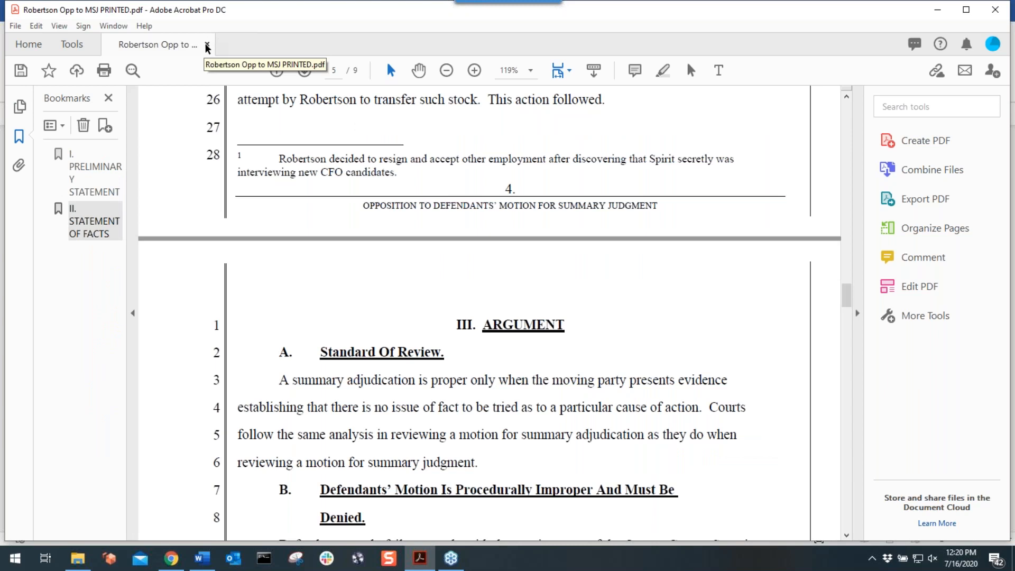
click(207, 45)
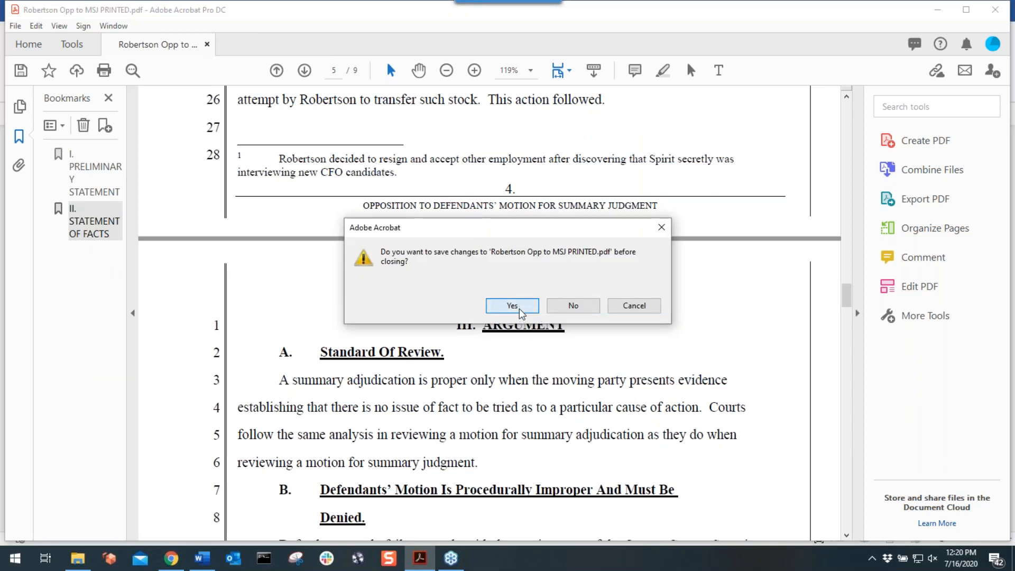
click(519, 309)
Open Adobe Acrobat DC Professional without Send and File.pdf and begin saving it as a reduced-size PDF in a different folder
click(324, 309)
double_click(324, 307)
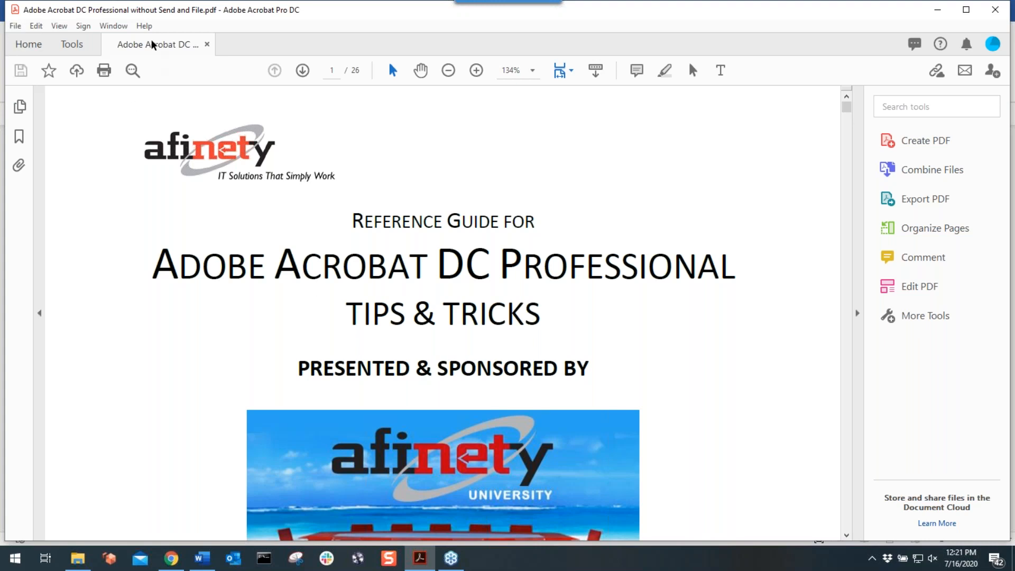
click(16, 30)
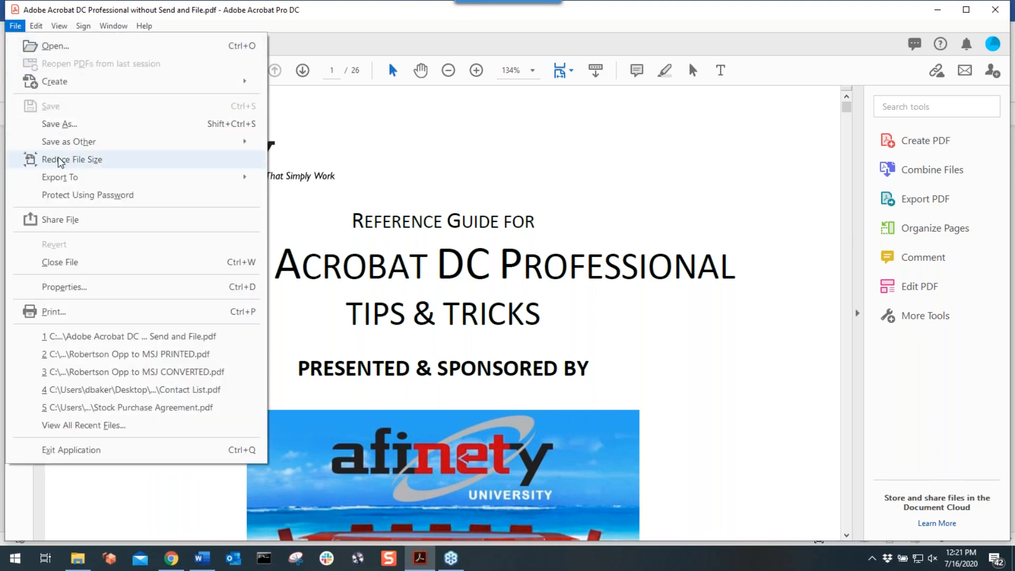
click(59, 160)
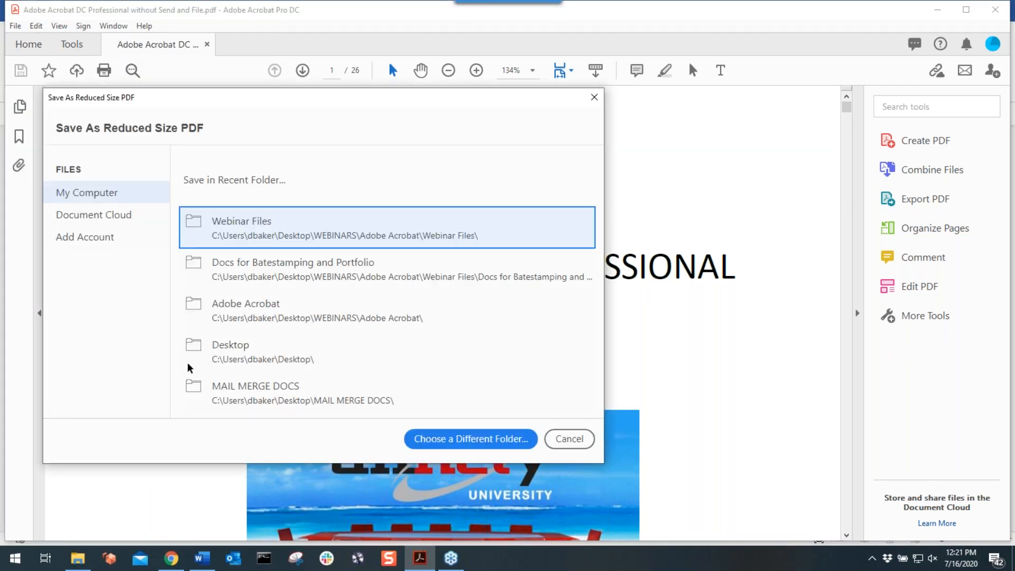
click(449, 441)
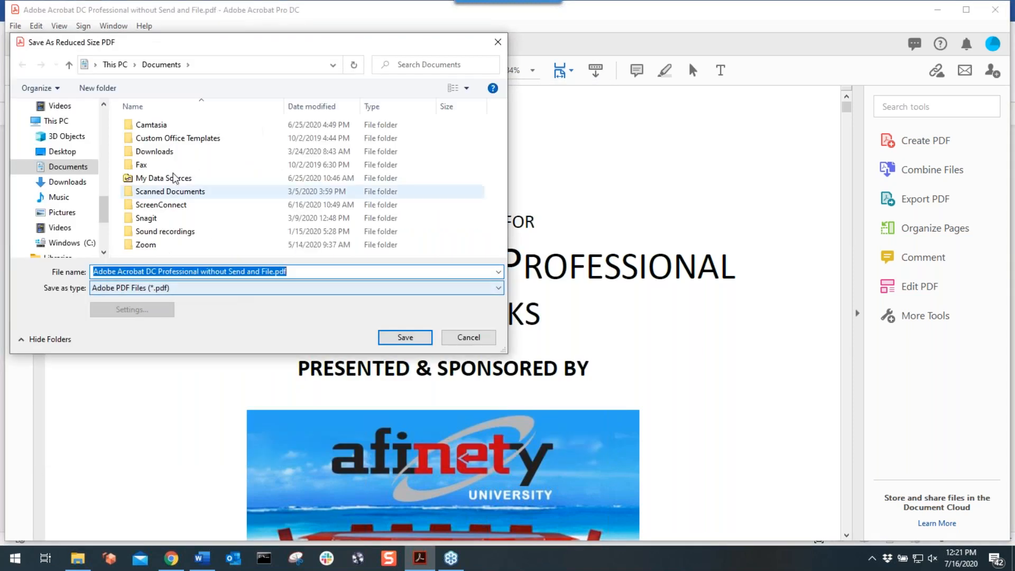
Save the reduced-size copy in WEBINARS > Adobe Acrobat > Webinar Files as Adobe Acrobat DC Professional without Send and File REDUCED.pdf
drag(104, 208, 98, 86)
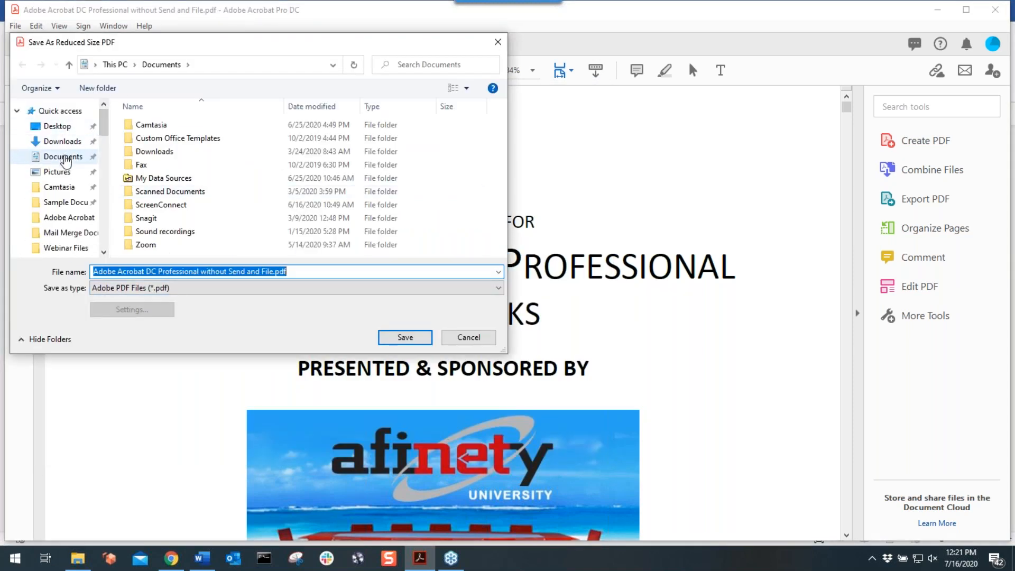
click(57, 126)
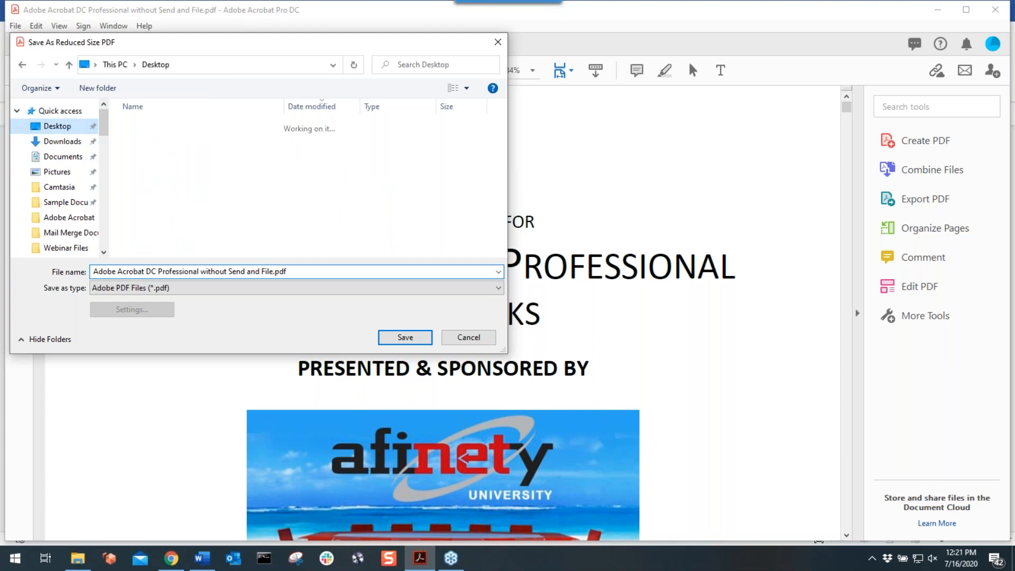
double_click(158, 215)
double_click(159, 122)
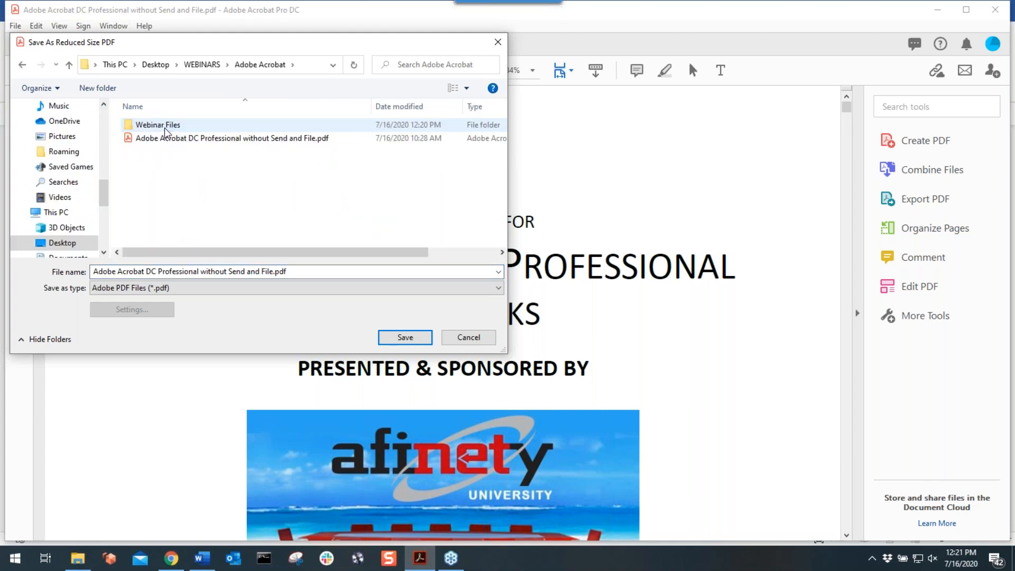
double_click(159, 125)
click(274, 273)
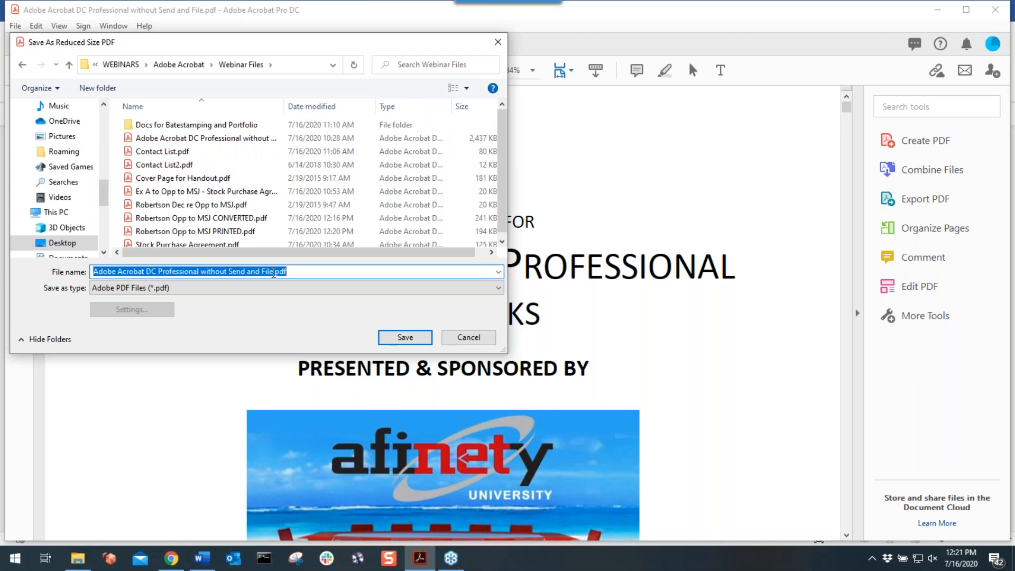
key(End)
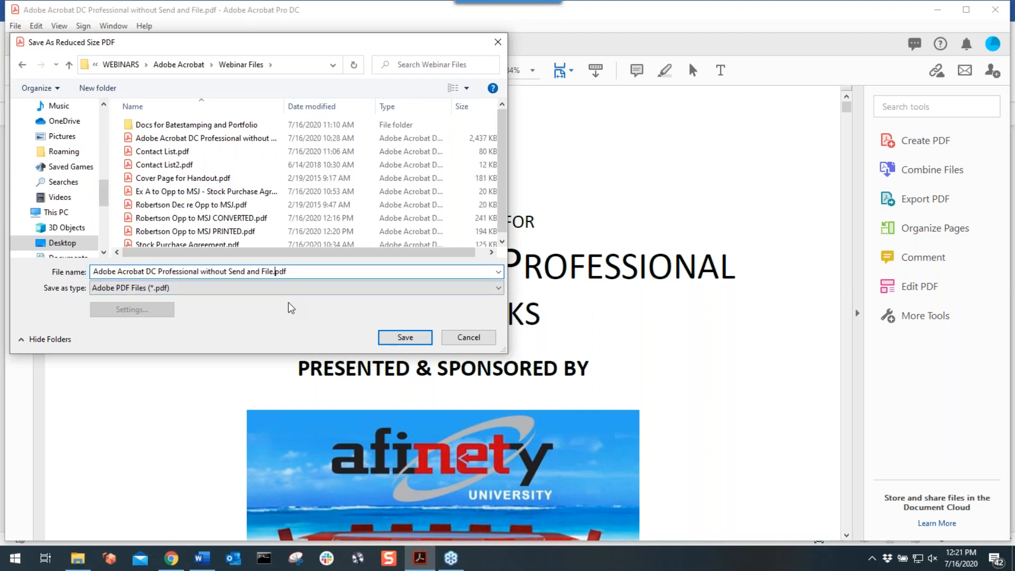
text(REDUCED)
click(398, 342)
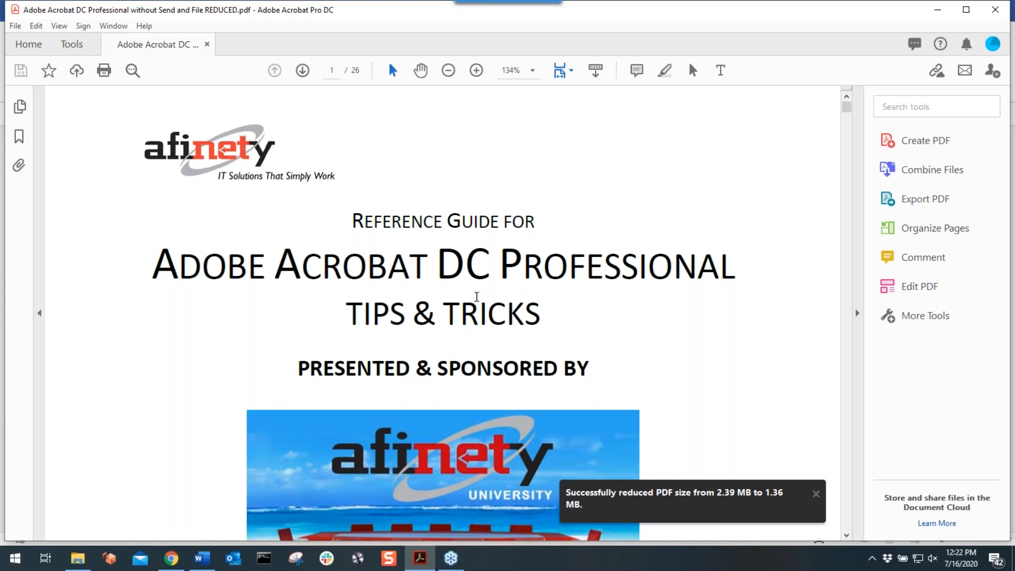
Close the REDUCED copy, return to the original reference guide and go to page 2 using the page thumbnails
click(207, 44)
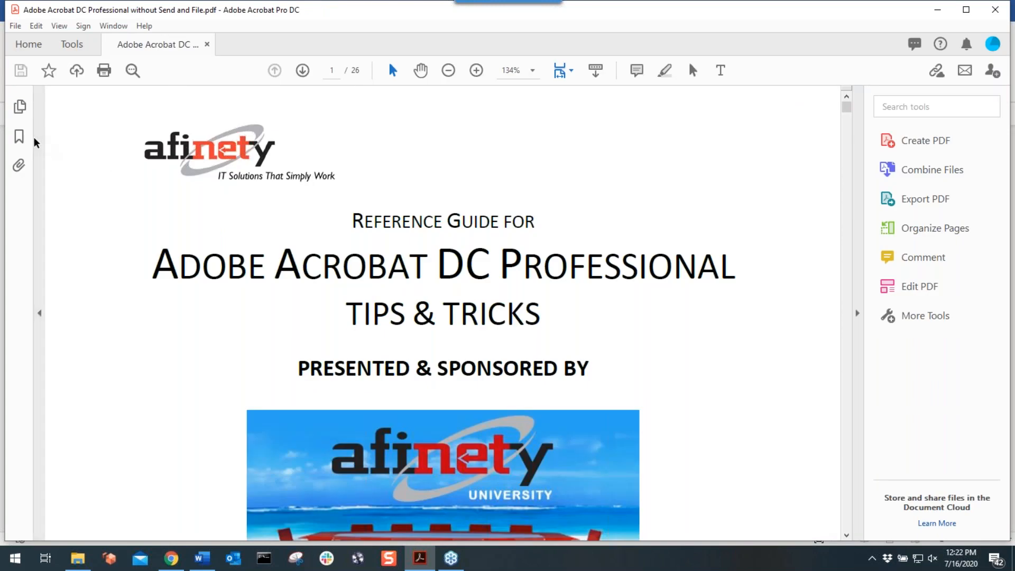
click(20, 106)
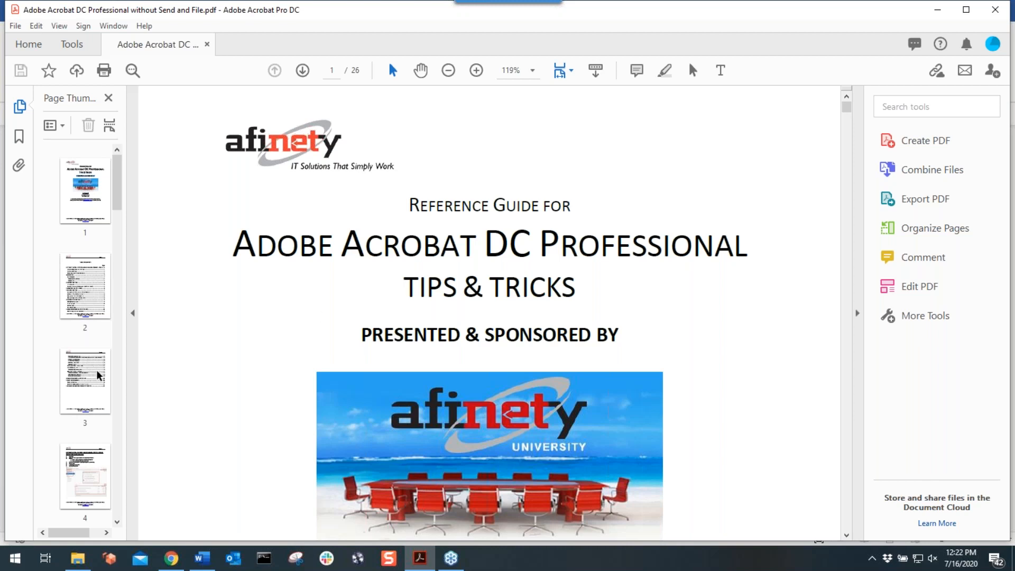
click(87, 295)
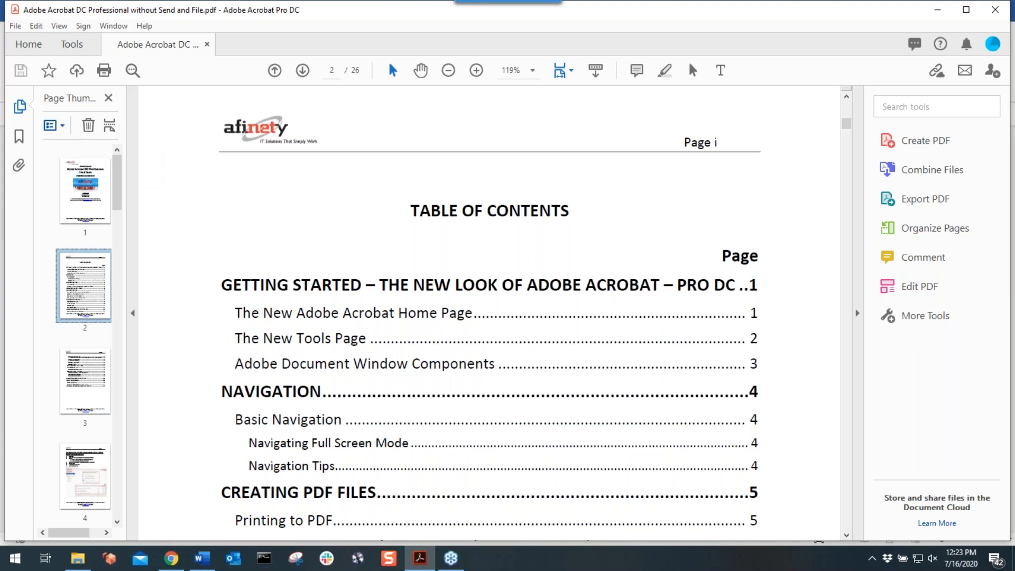
Extract pages 2 to 3 of the reference guide into a new PDF and look through the extracted table of contents
click(53, 124)
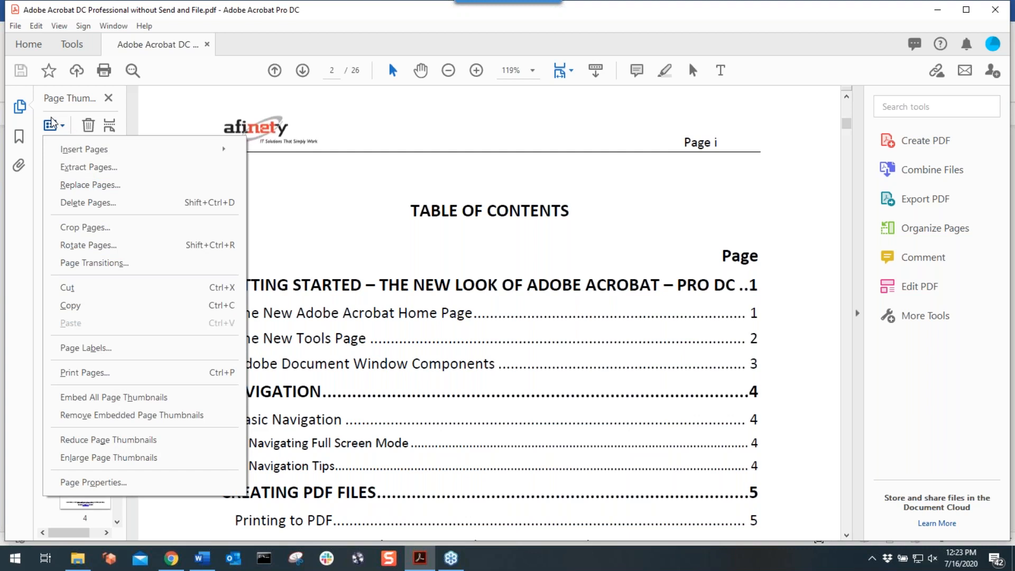
click(89, 168)
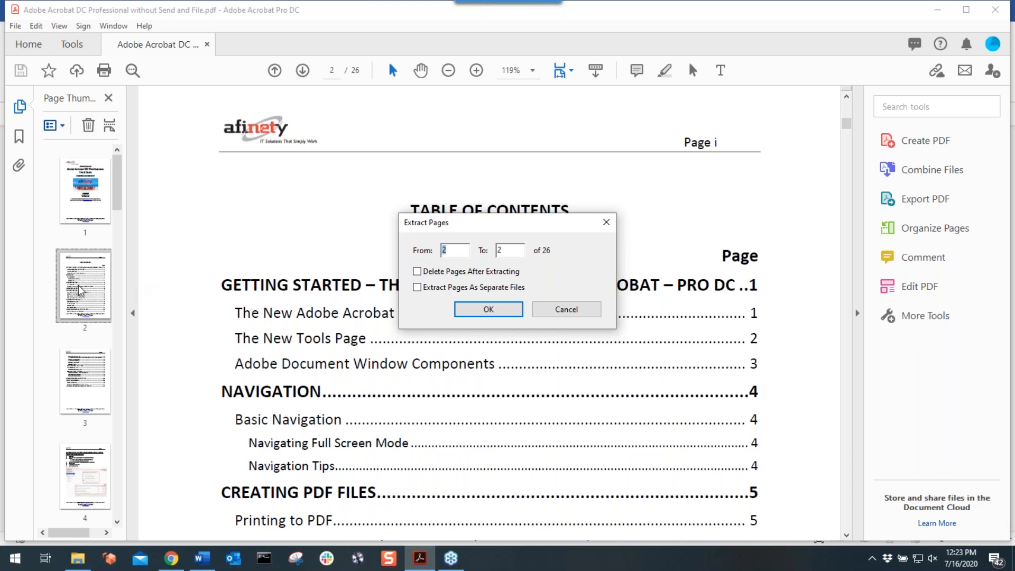
key(Tab)
text(3)
click(503, 311)
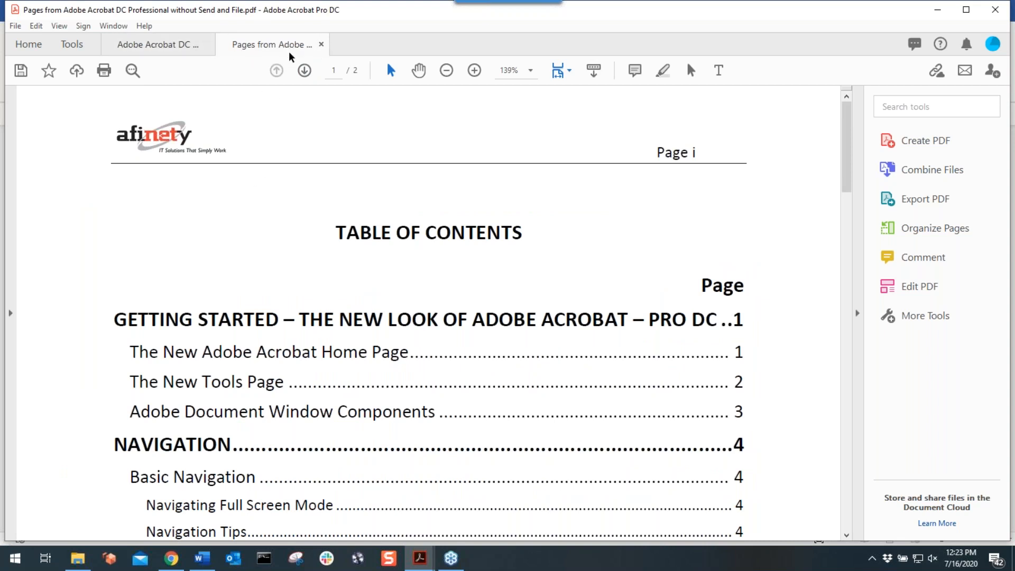
scroll(268, 251, down, 10)
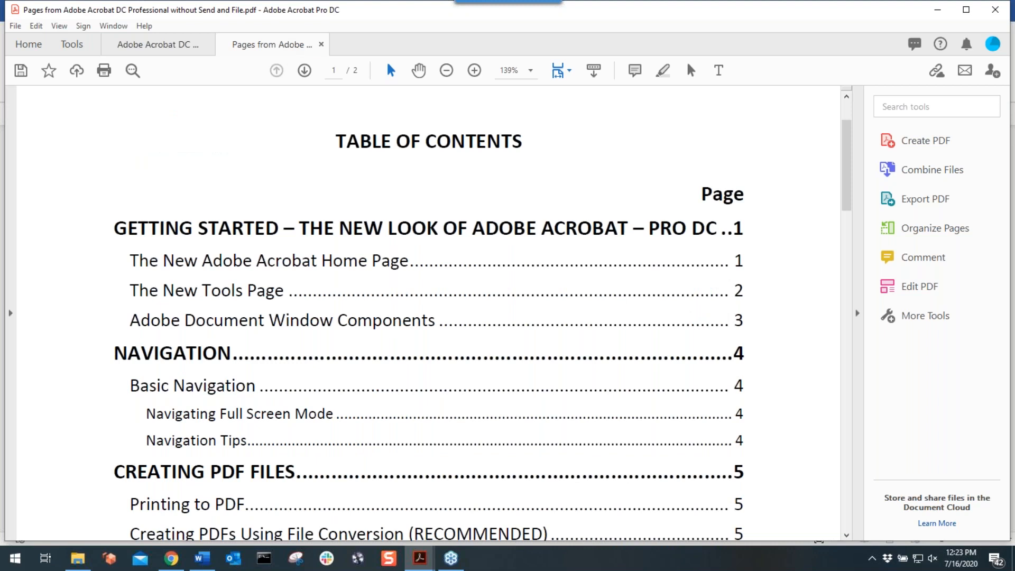
scroll(266, 271, down, 12)
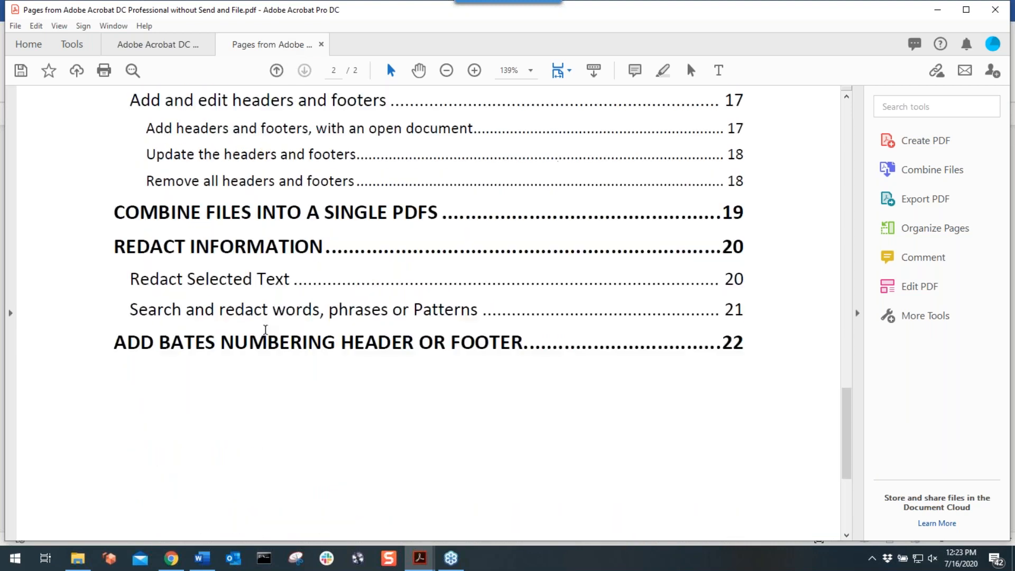
scroll(268, 318, up, 5)
scroll(267, 294, up, 8)
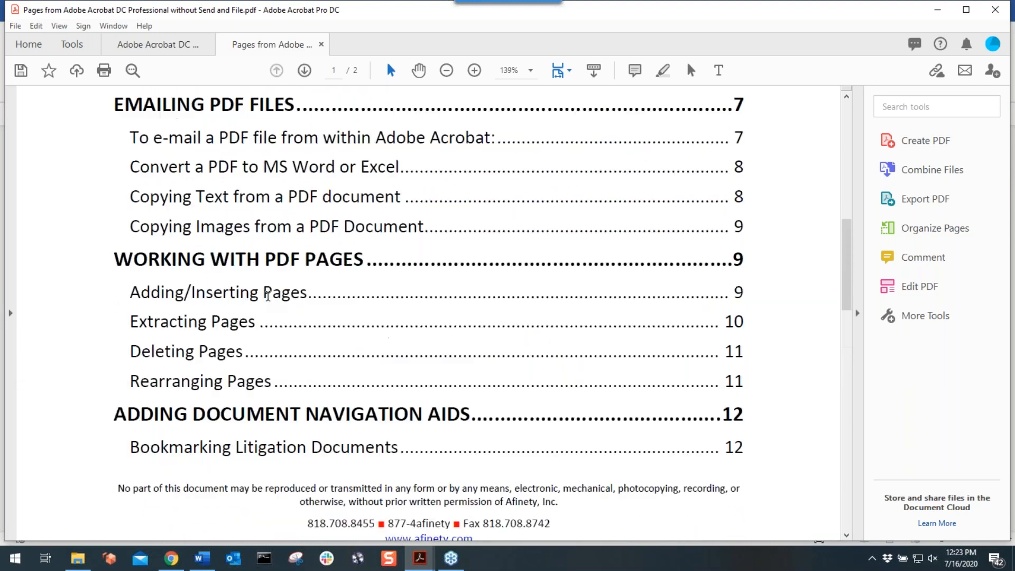
key(Home)
Begin saving the extracted pages as a new PDF and choose the Webinar Files folder as the destination
click(15, 25)
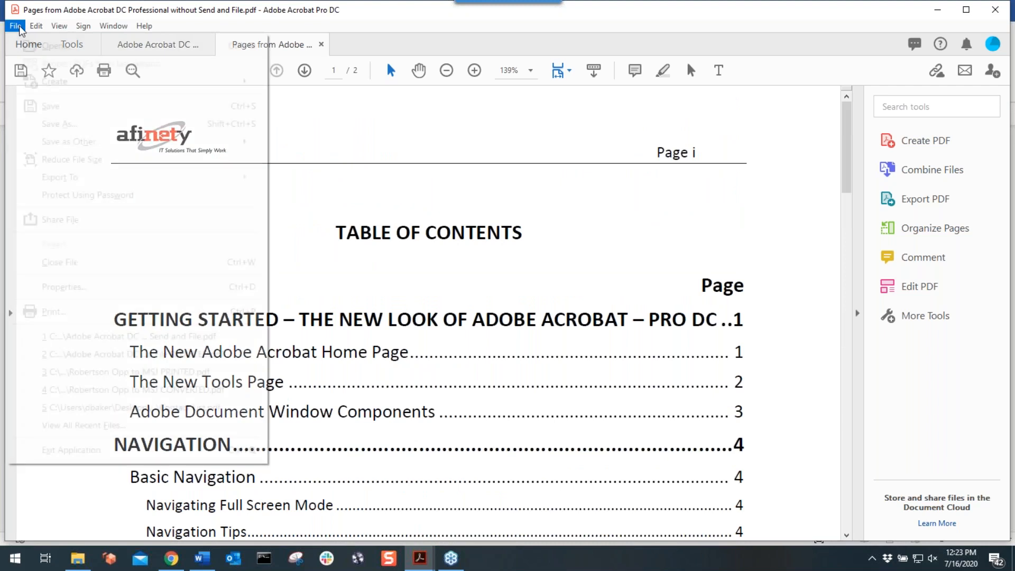
click(59, 126)
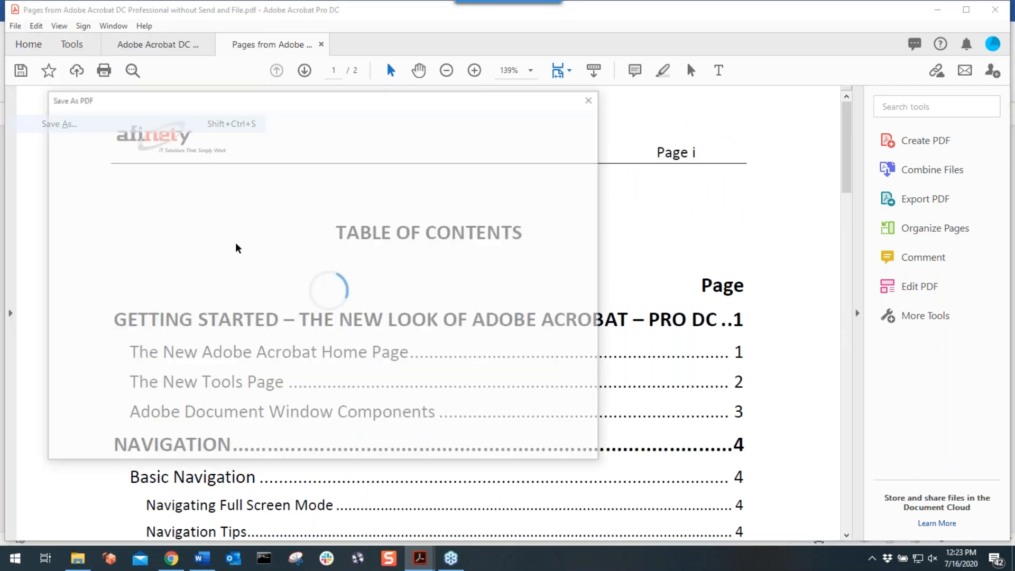
click(446, 438)
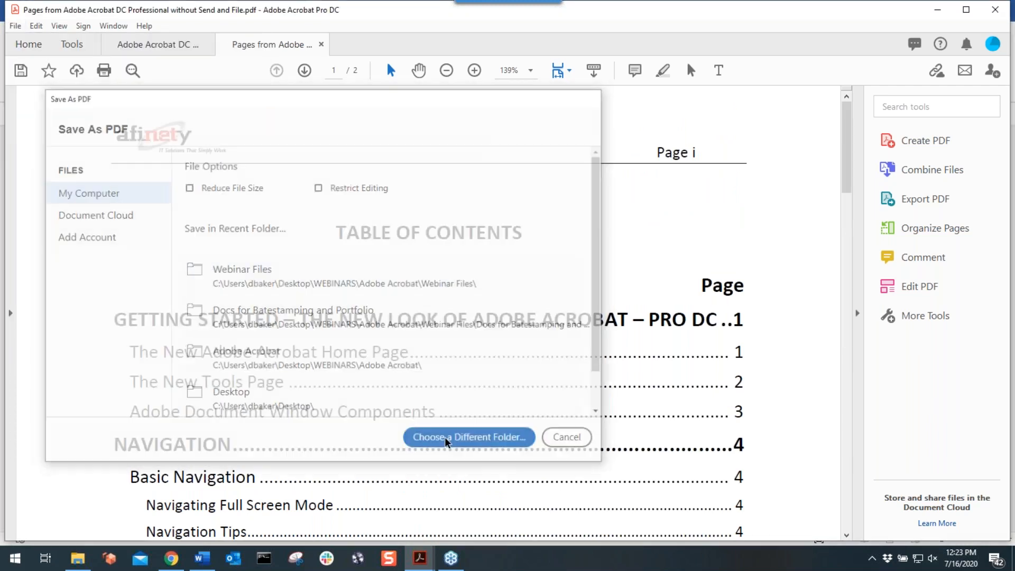
drag(106, 200, 100, 144)
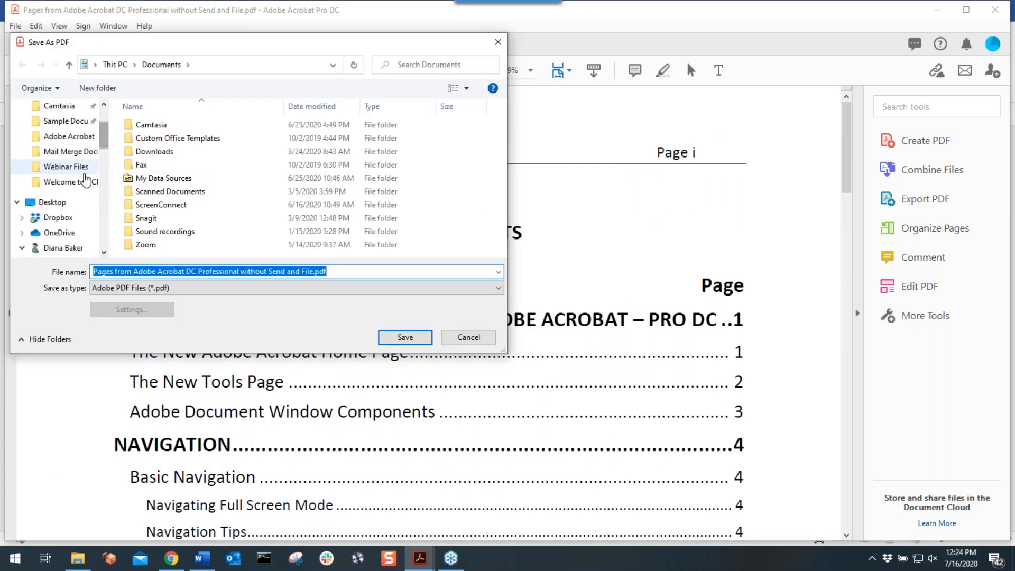
click(79, 167)
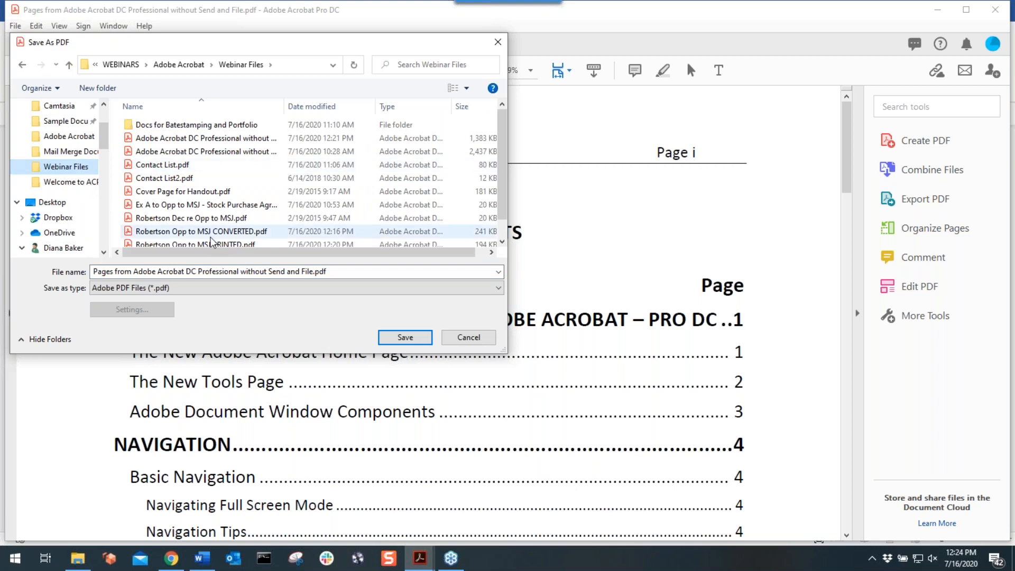
Save the extracted pages as TOC for Adobe Acrobat DC Professional.pdf and close that PDF
click(193, 270)
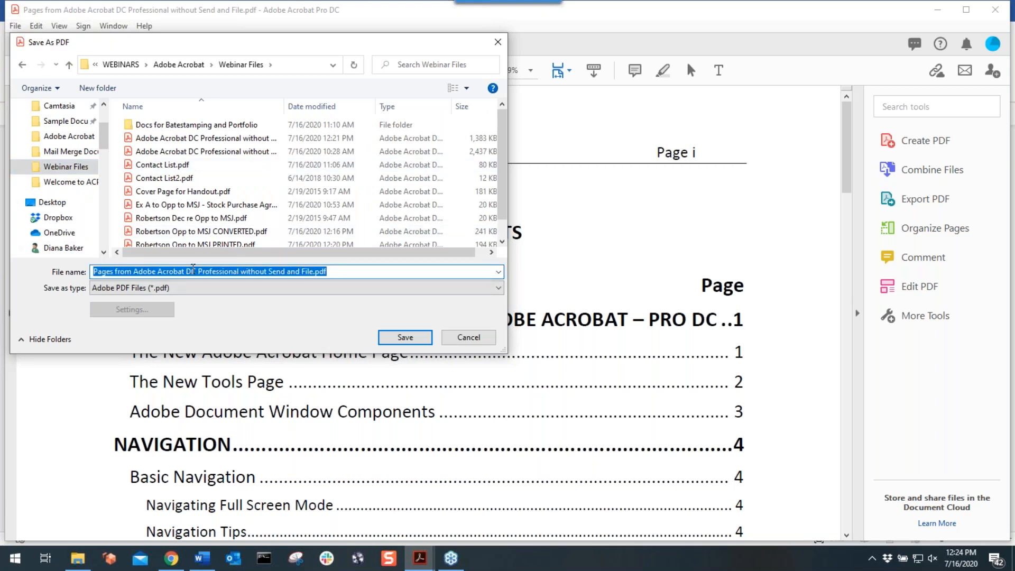
key(Home)
text(TOC for)
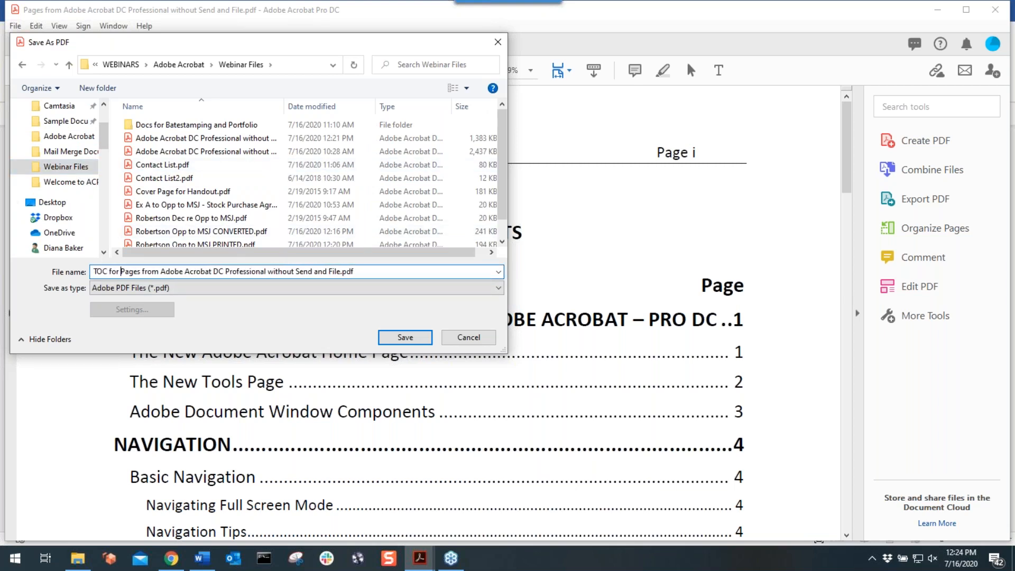
key(ctrl+shift+Right)
key(ctrl+shift+Right)
key(Delete)
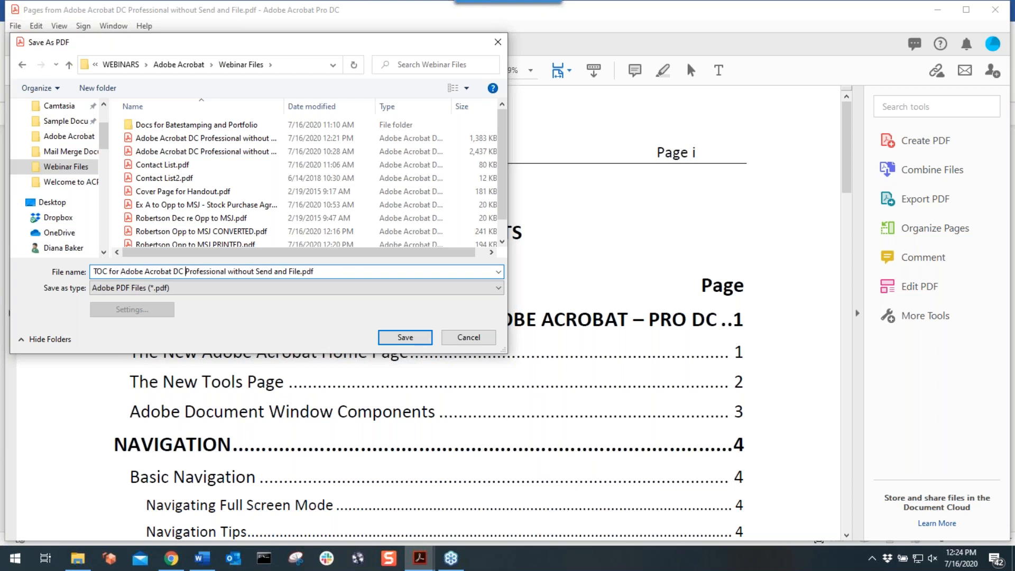
key(shift+End)
key(Delete)
click(401, 339)
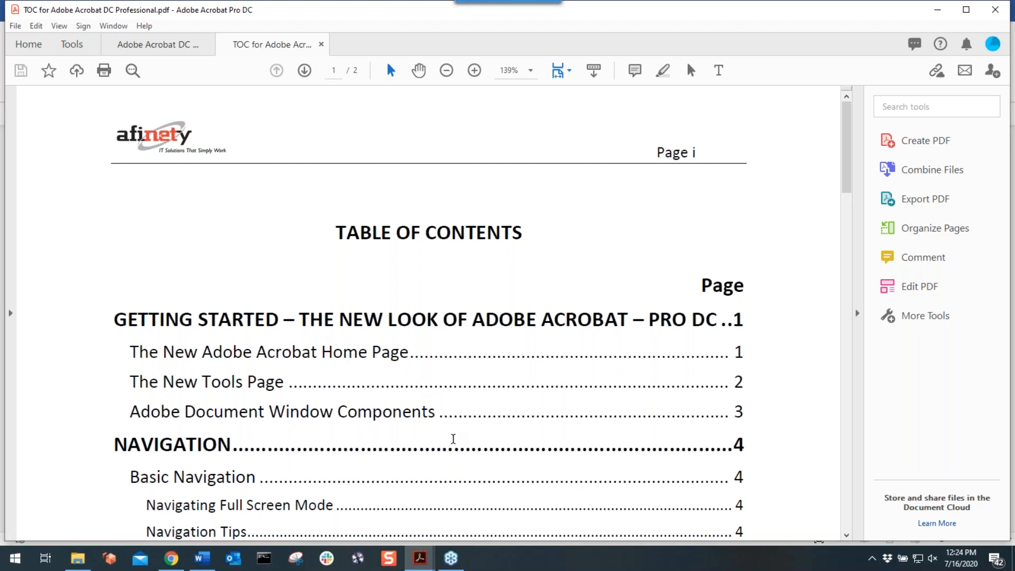
click(321, 45)
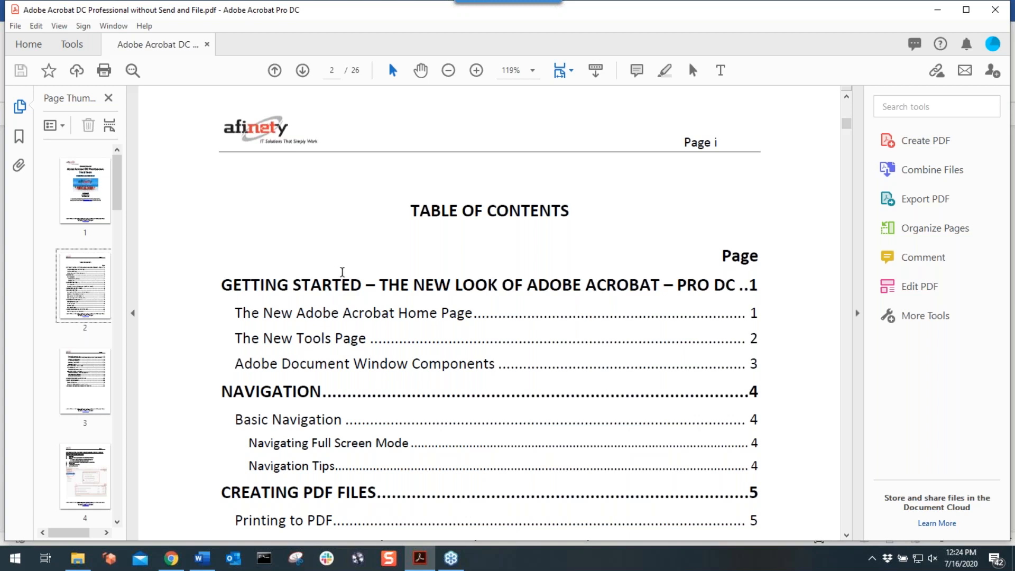
Insert Cover Page for Handout.pdf before the first page of the reference guide
click(51, 126)
mouse_move(75, 149)
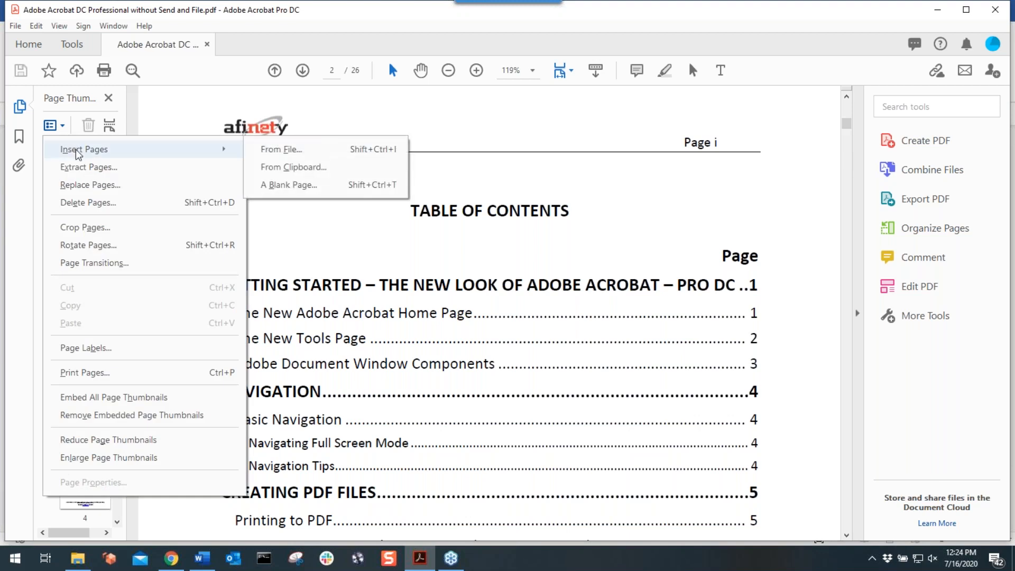
click(274, 152)
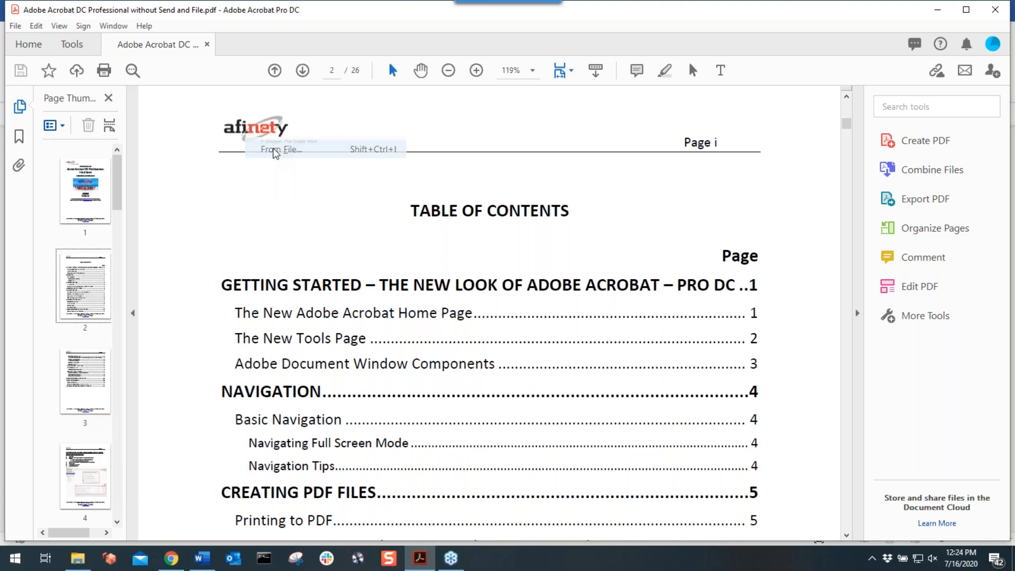
drag(323, 50, 426, 93)
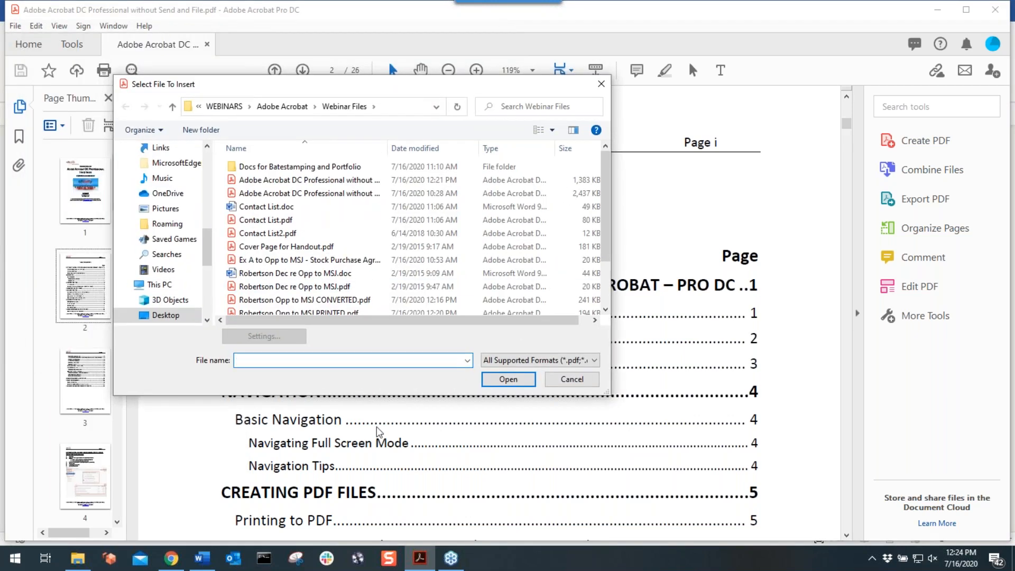
click(309, 251)
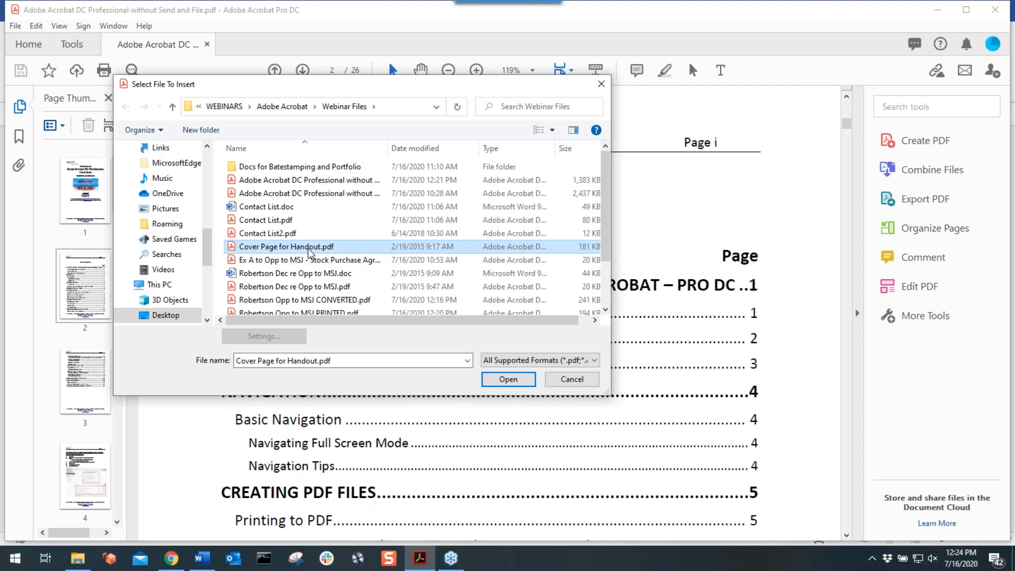
double_click(309, 251)
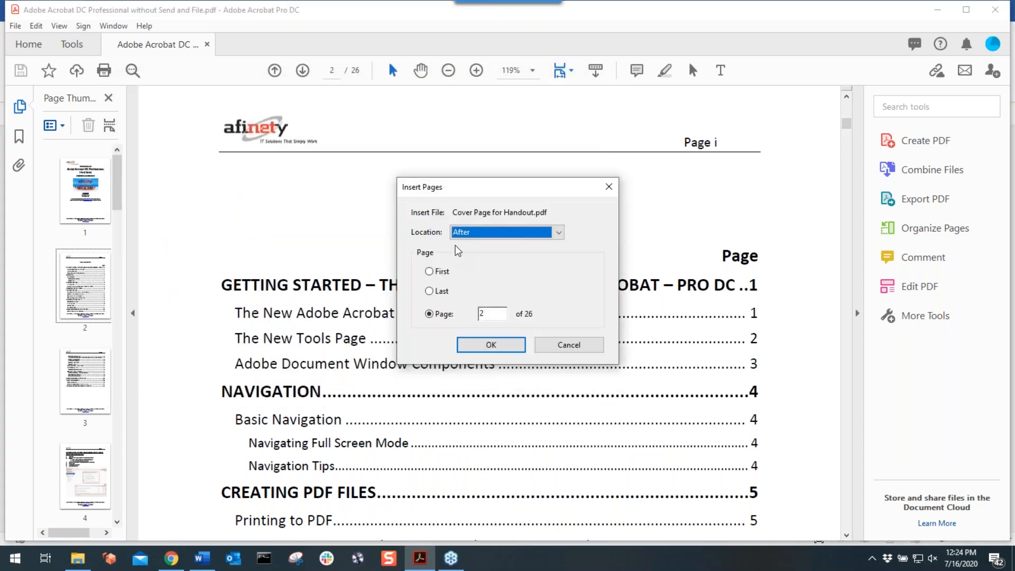
click(430, 272)
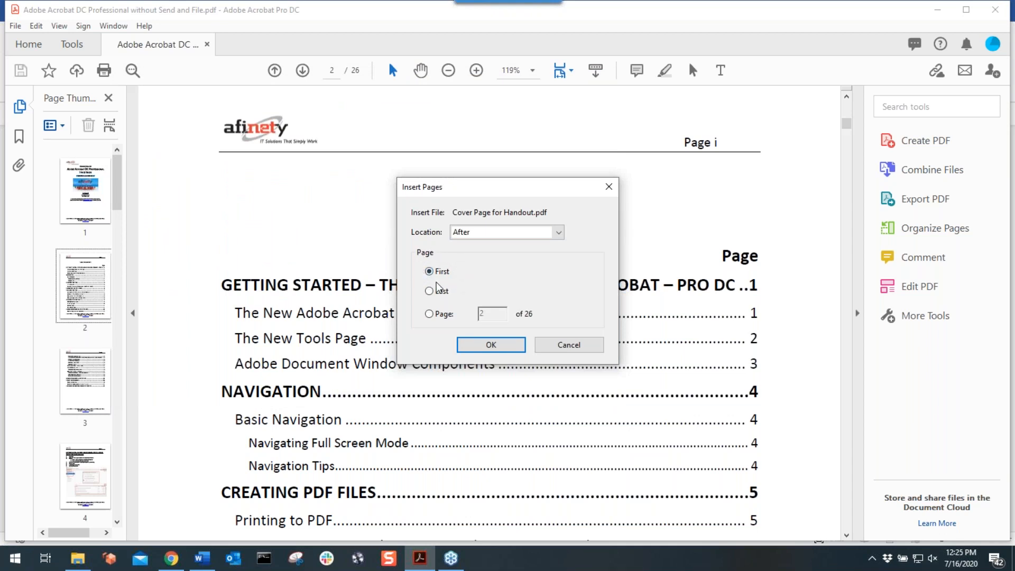
click(559, 232)
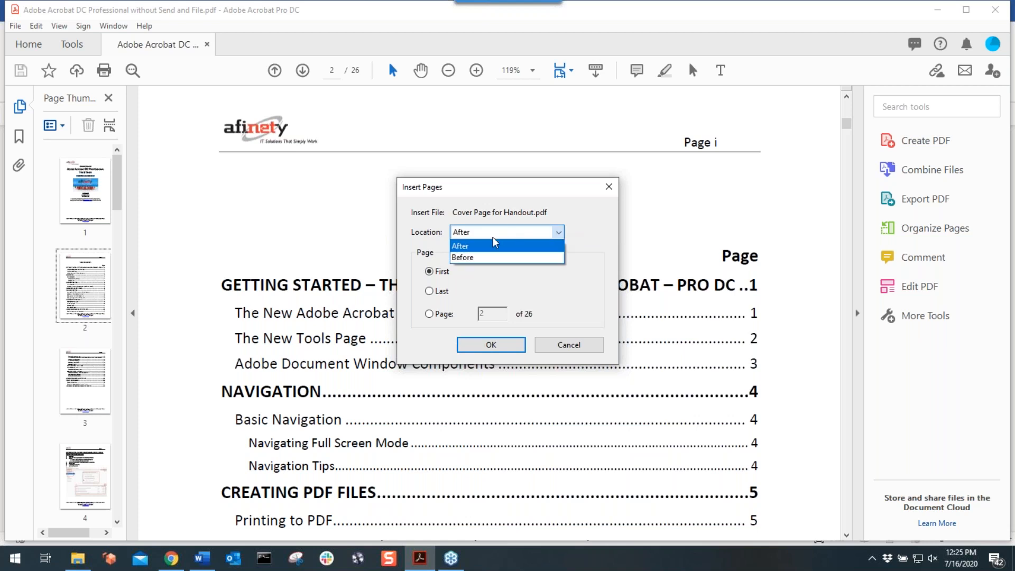
click(472, 258)
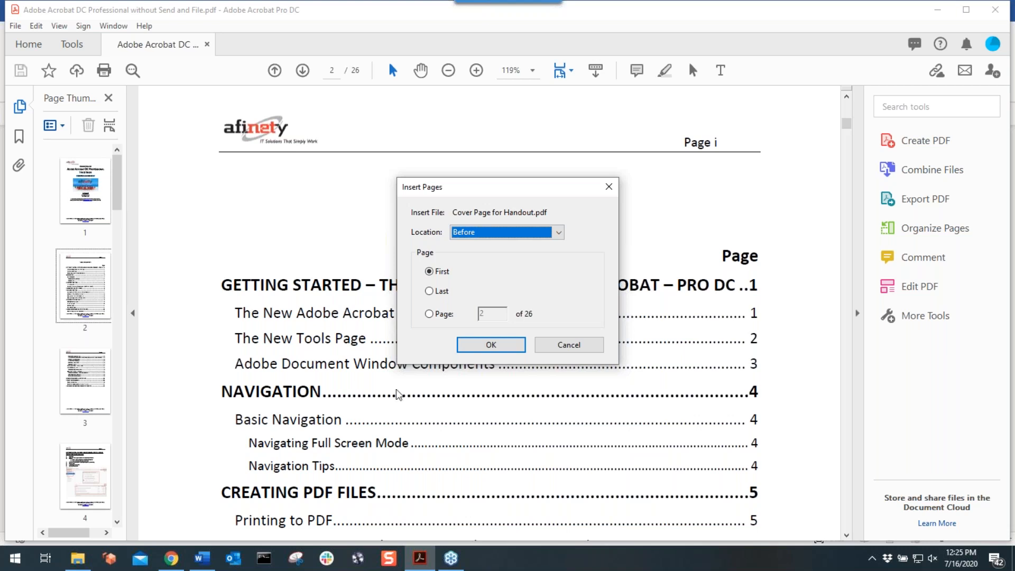
click(471, 344)
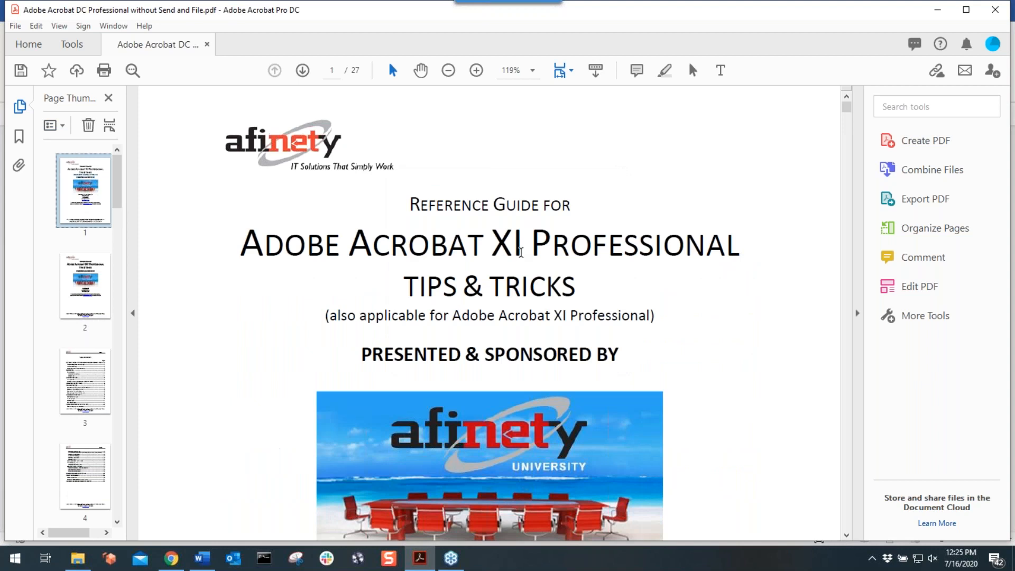
Delete page 1, the inserted Acrobat XI cover page, from the reference guide
drag(493, 242, 516, 241)
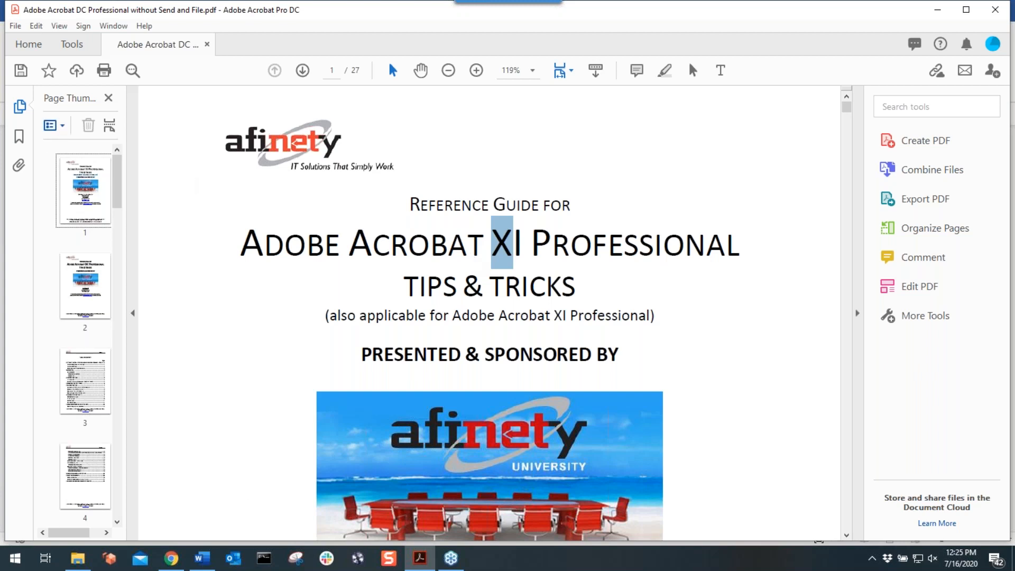
click(53, 125)
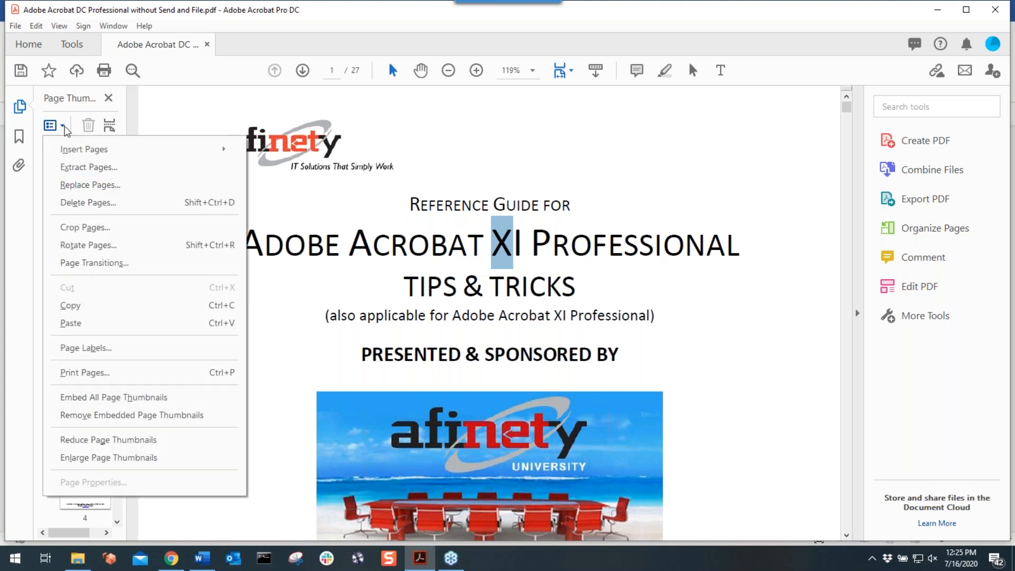
click(87, 204)
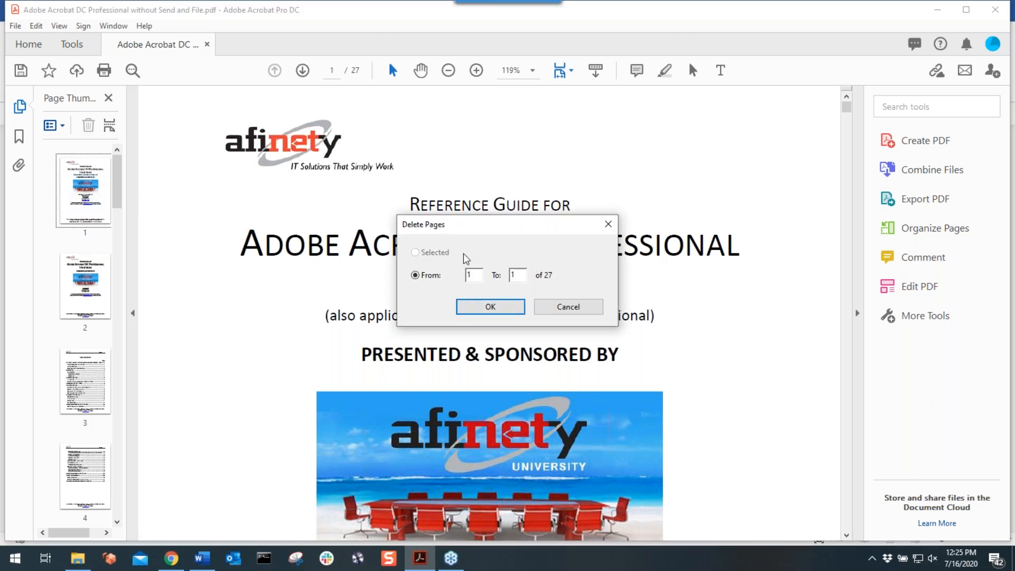
click(475, 306)
click(571, 306)
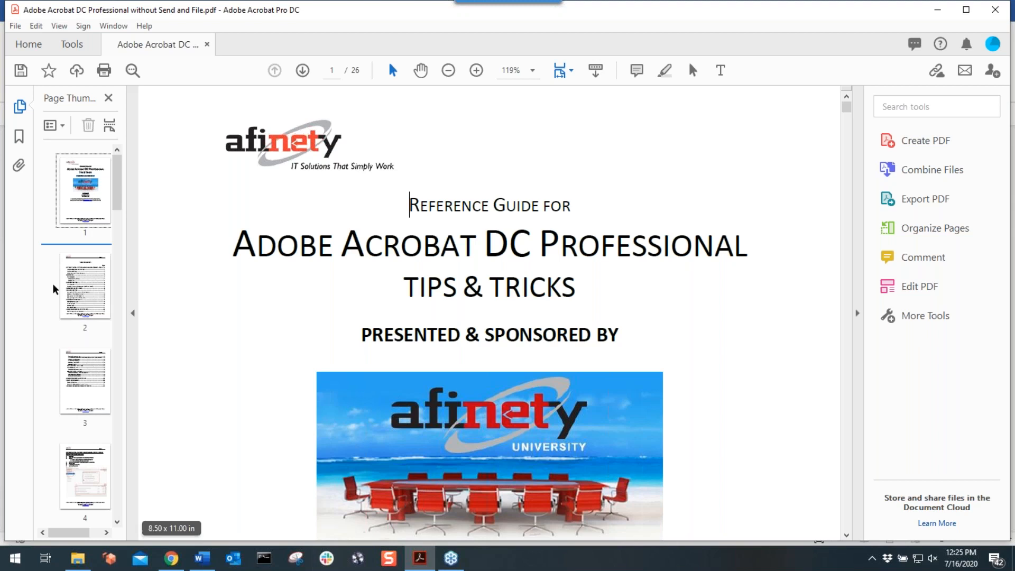
drag(63, 290, 144, 326)
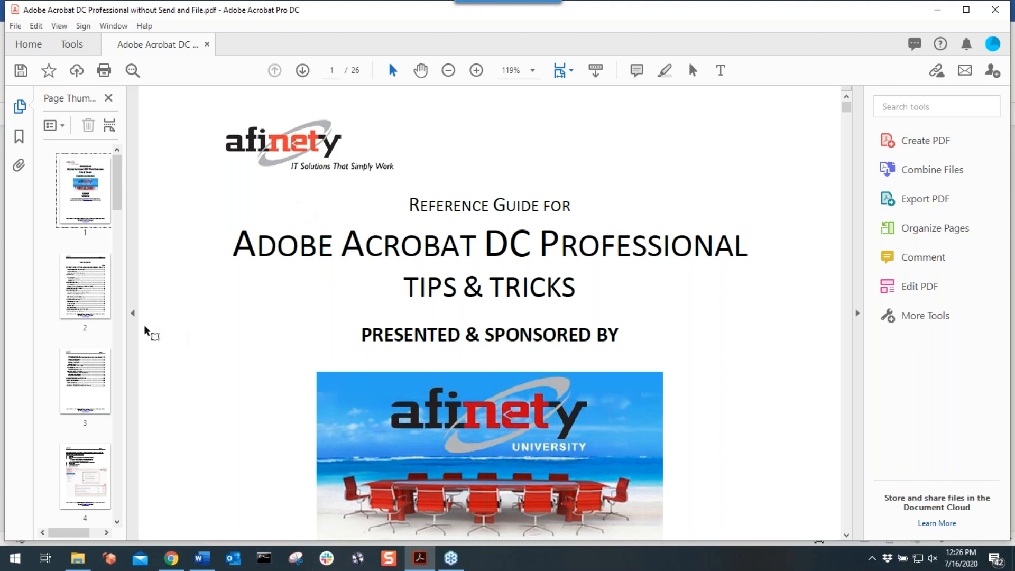
drag(232, 341, 300, 252)
Export the reference guide as Word document Adobe Acrobat DC Professional without Send and File.docx into the Webinar Files folder
click(15, 27)
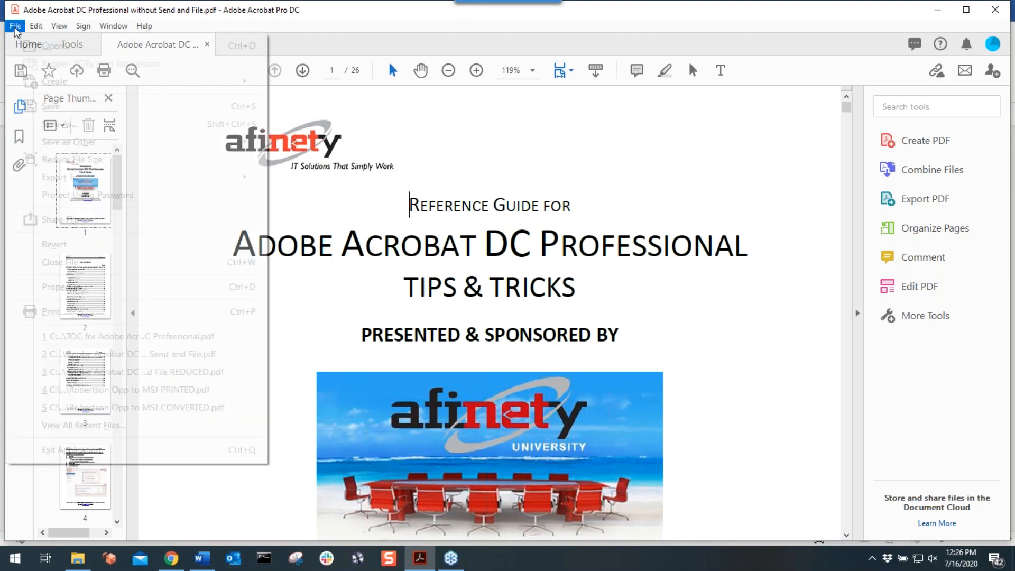
mouse_move(69, 180)
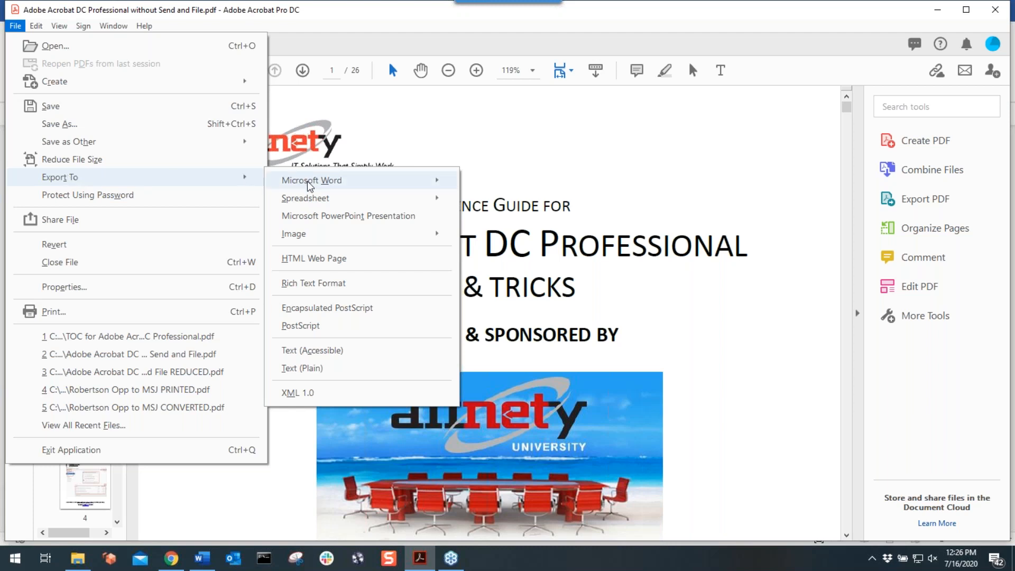
mouse_move(308, 182)
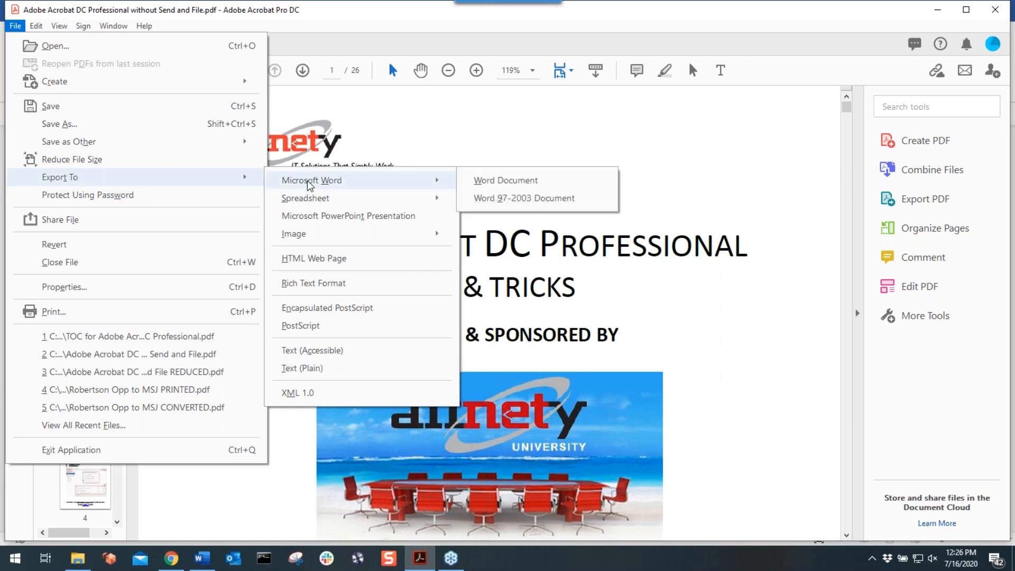
click(490, 180)
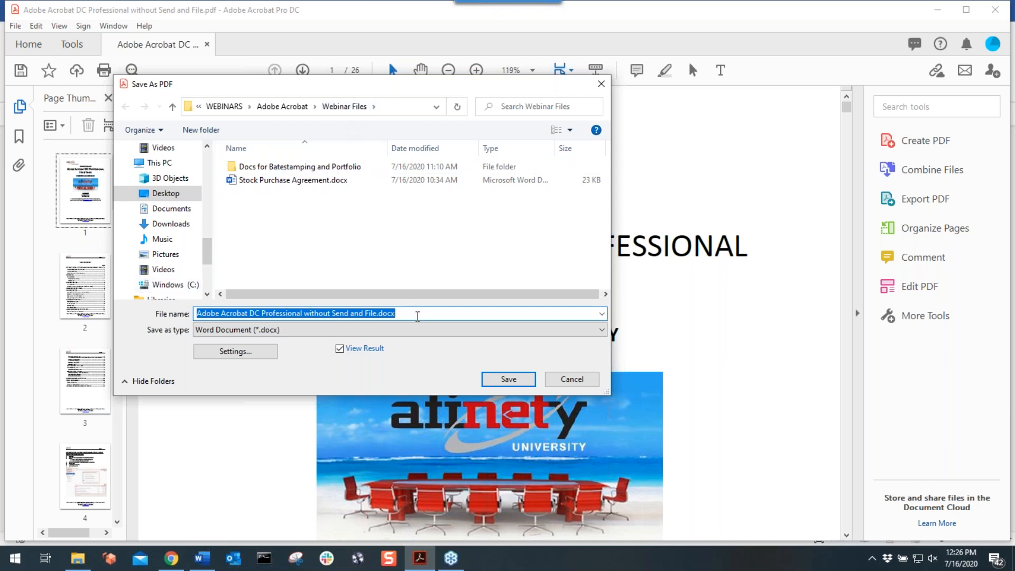
click(505, 380)
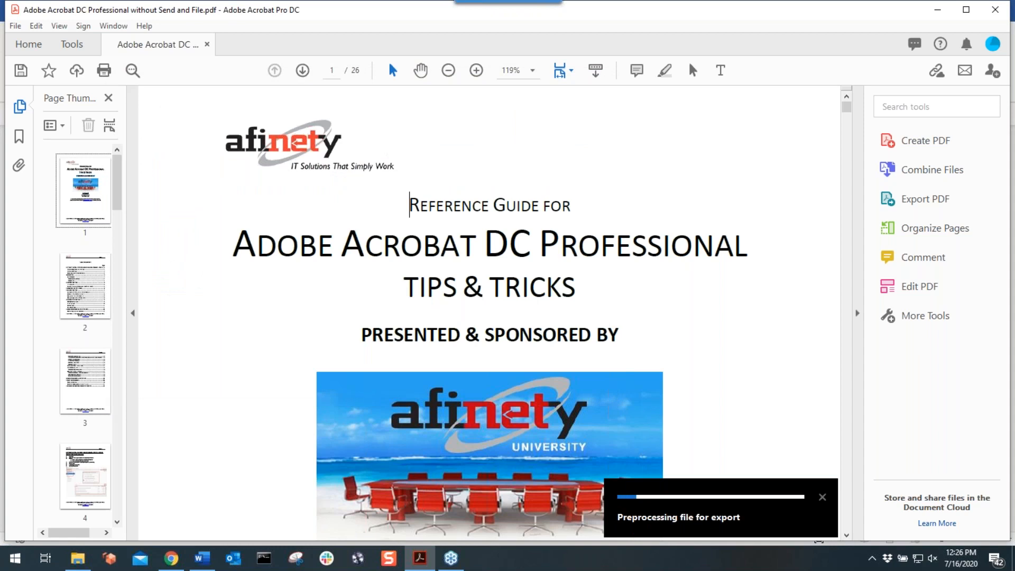
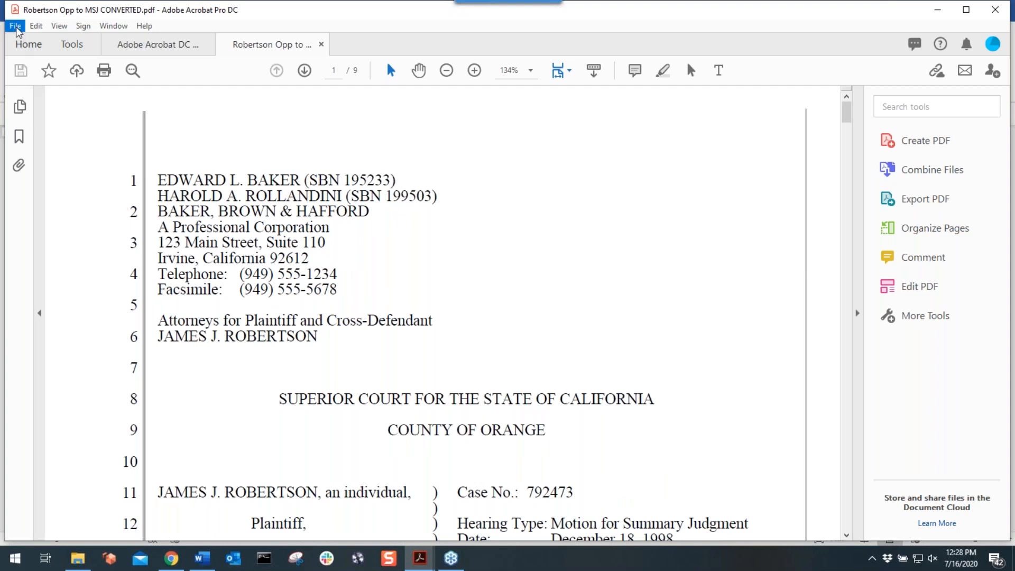
Begin exporting the converted Opp to MSJ pleading PDF to a Word Document
click(16, 26)
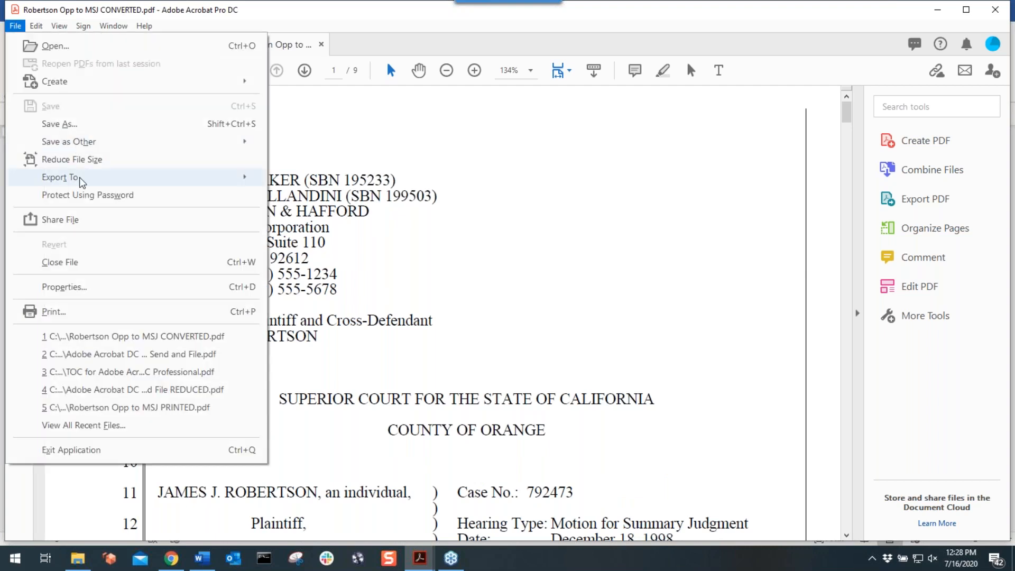
mouse_move(79, 177)
mouse_move(275, 181)
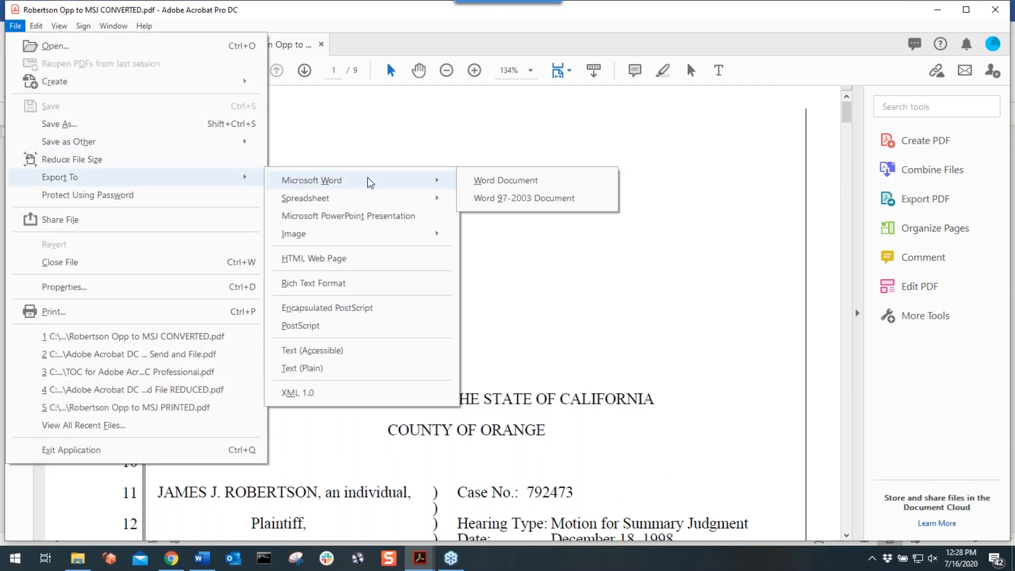
click(514, 181)
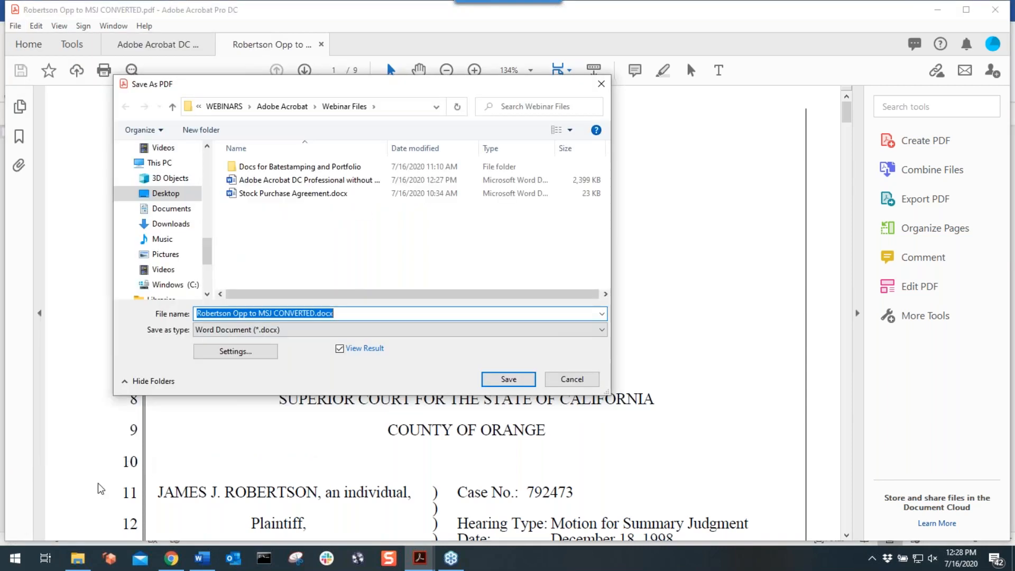
Replace CONVERTED with "to WORD" in the export's file name and save the .docx in the Webinar Files folder
click(302, 313)
key(Left)
key(Left)
key(Left)
key(Left)
key(Left)
key(Delete)
key(Delete)
key(Delete)
key(Delete)
key(Delete)
key(Delete)
key(Delete)
key(Delete)
key(Delete)
text(to WORD)
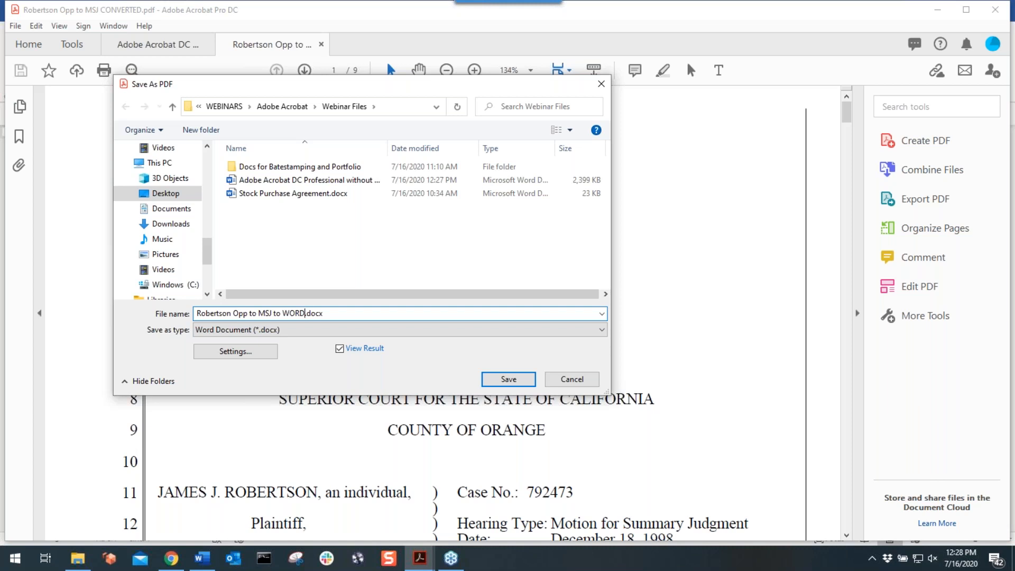
click(526, 379)
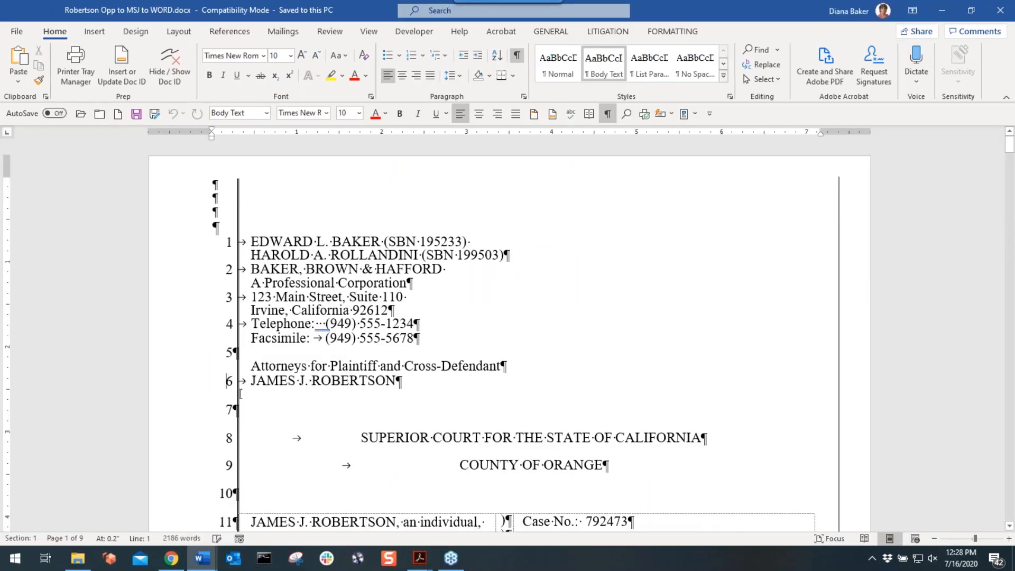
Look through the exported pleading in Word, checking the caption, line numbering, tabs and paragraph marks down to the Statement of Facts
scroll(256, 426, down, 2)
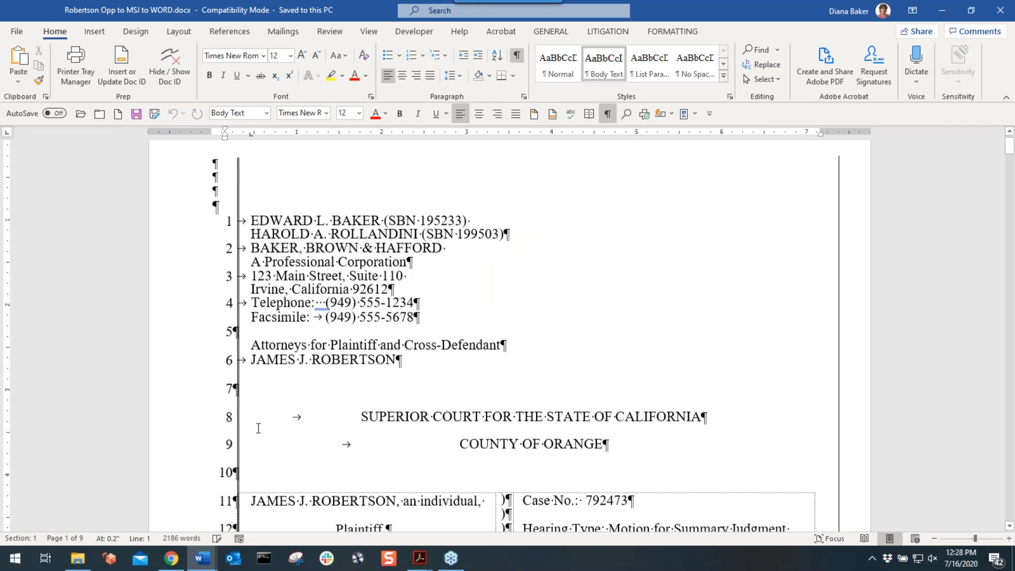
scroll(273, 448, down, 20)
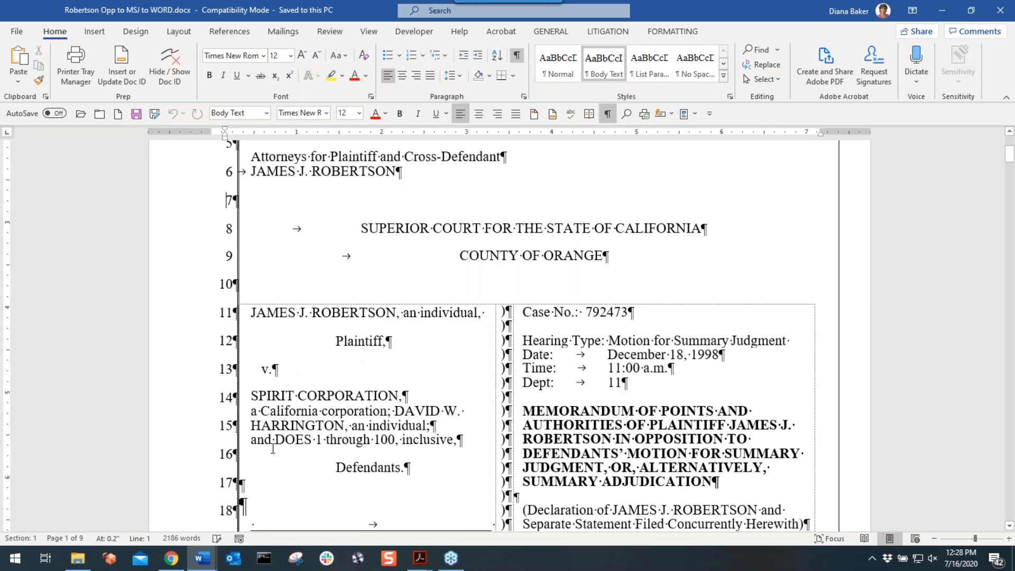
scroll(273, 449, down, 20)
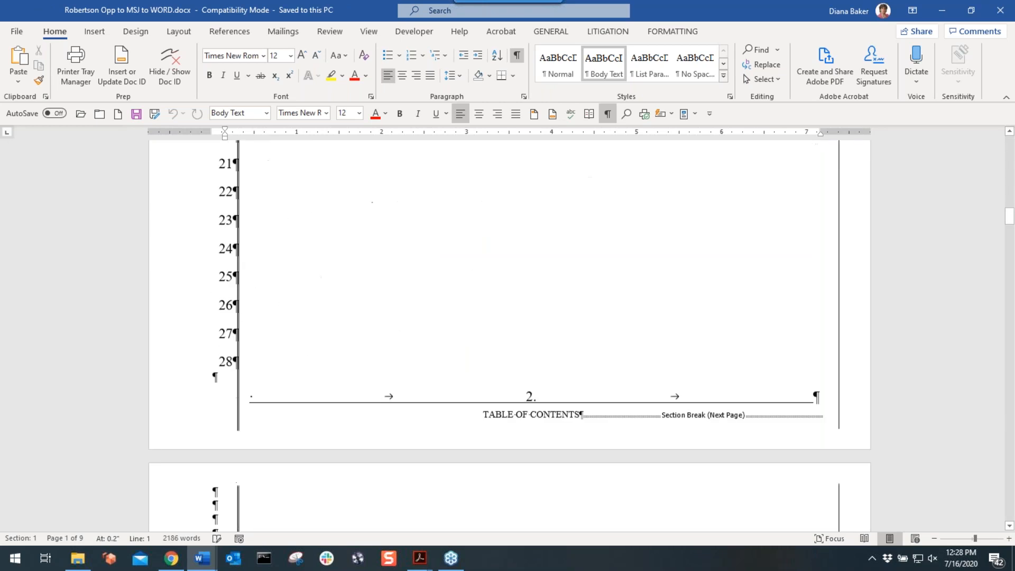
scroll(818, 332, down, 20)
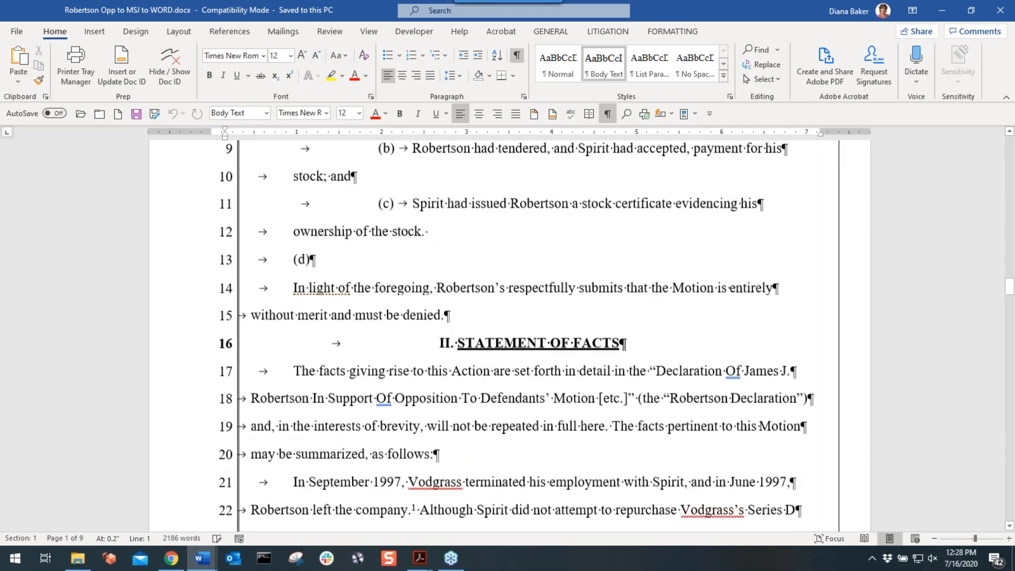
click(819, 332)
click(519, 447)
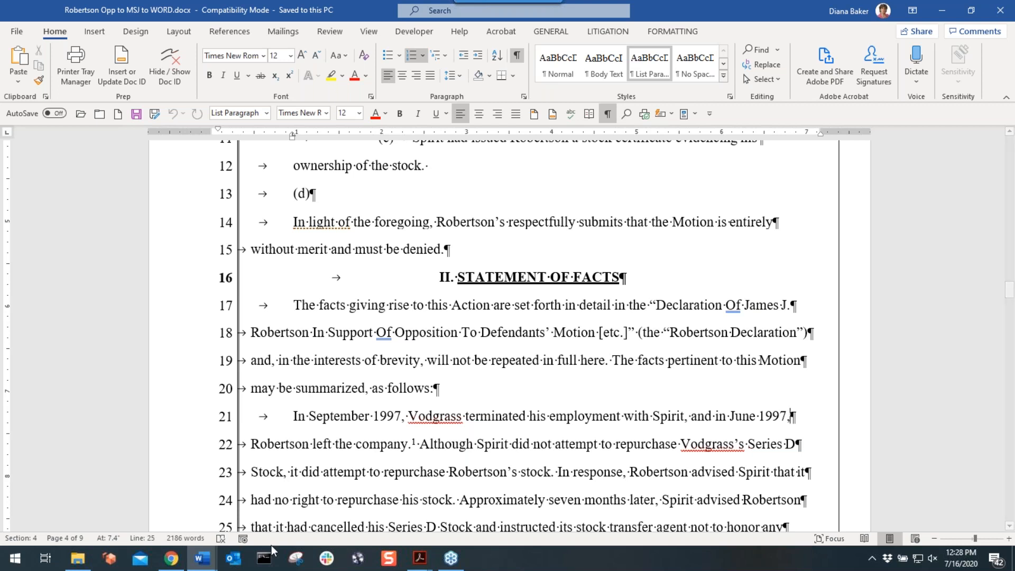
Examine the line-end paragraph marks in the Preliminary Statement and the breaks in the Argument section, and switch to the exported reference guide
mouse_move(178, 562)
scroll(420, 405, up, 3)
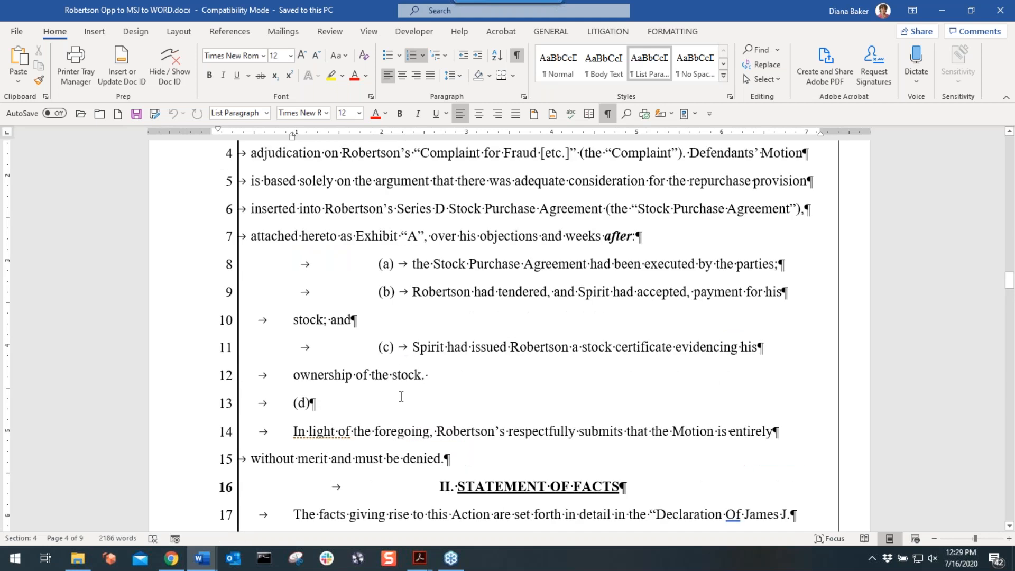
scroll(401, 396, up, 2)
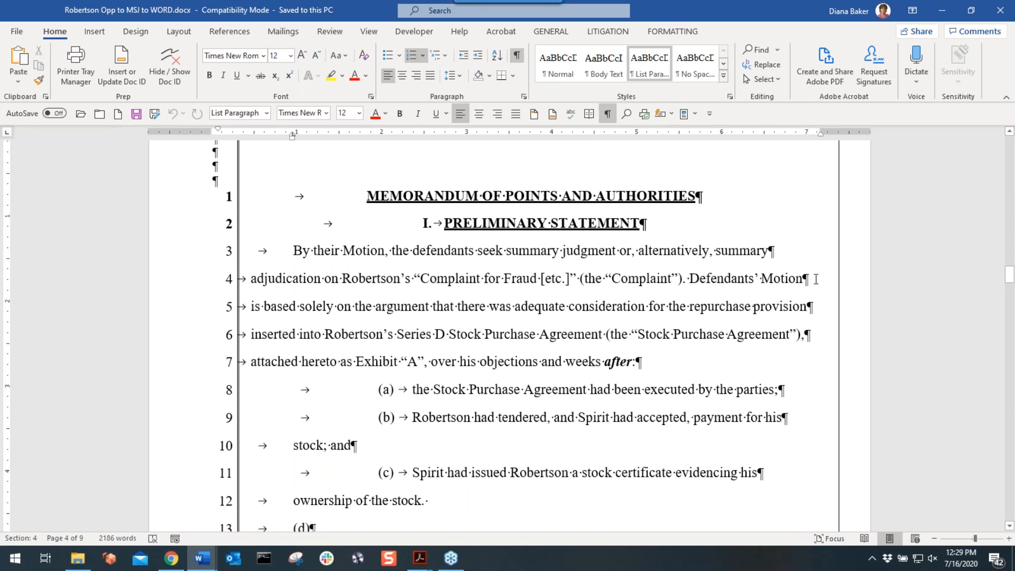
click(818, 334)
scroll(786, 395, down, 5)
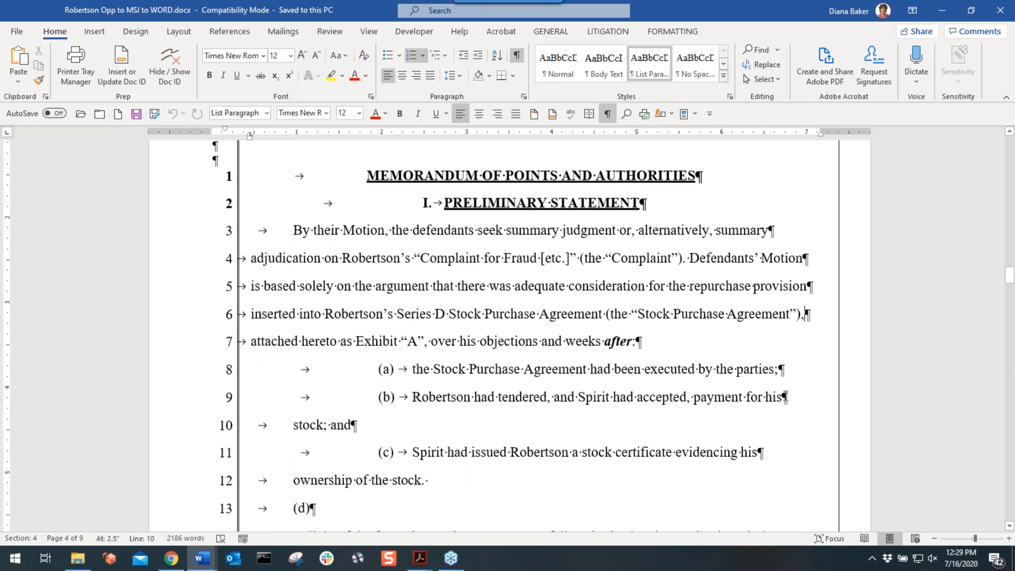
scroll(704, 415, down, 6)
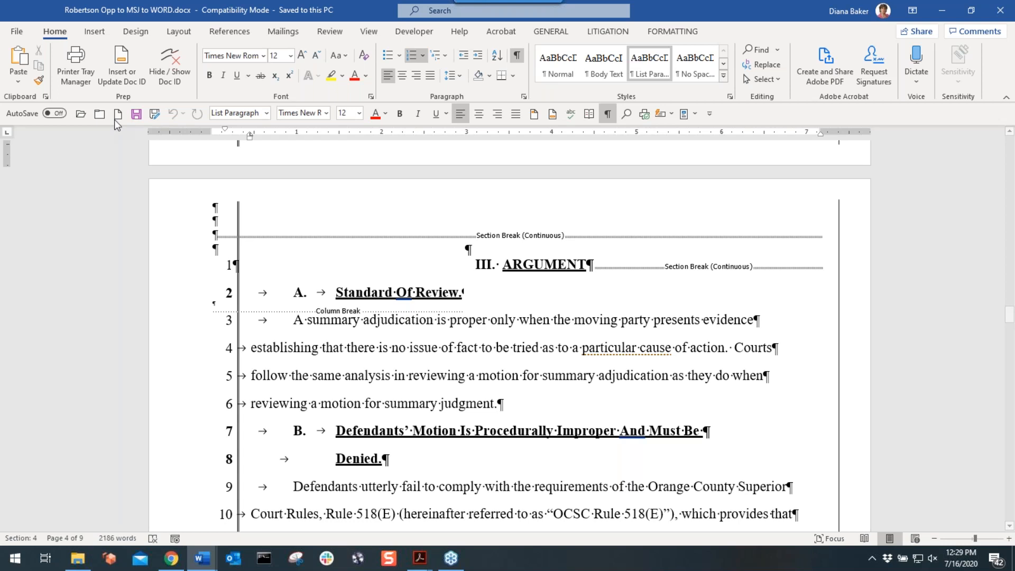
key(alt+Tab)
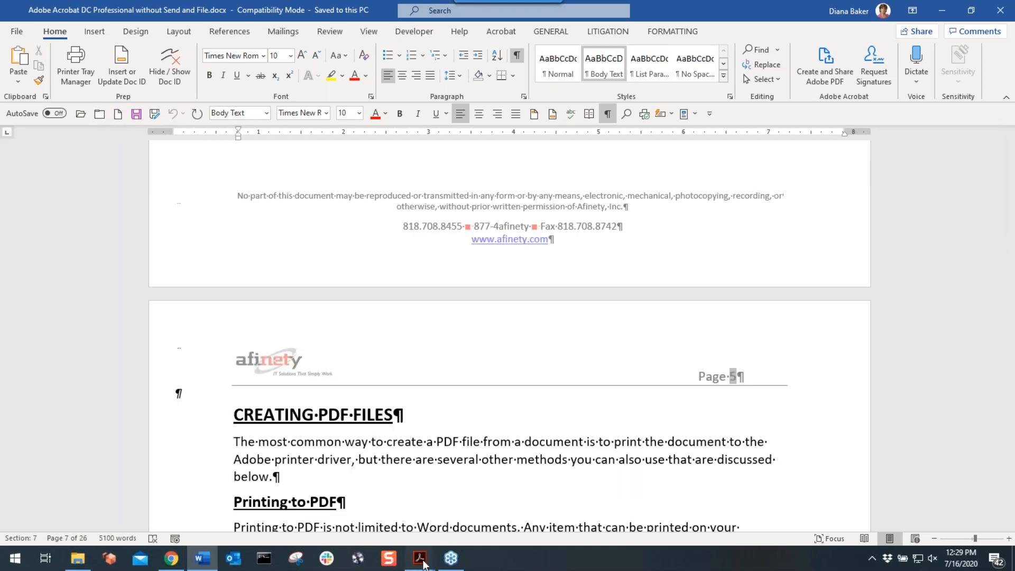
Switch to Acrobat and move the table of contents pages 2 and 3 to the end of the reference guide PDF
click(420, 558)
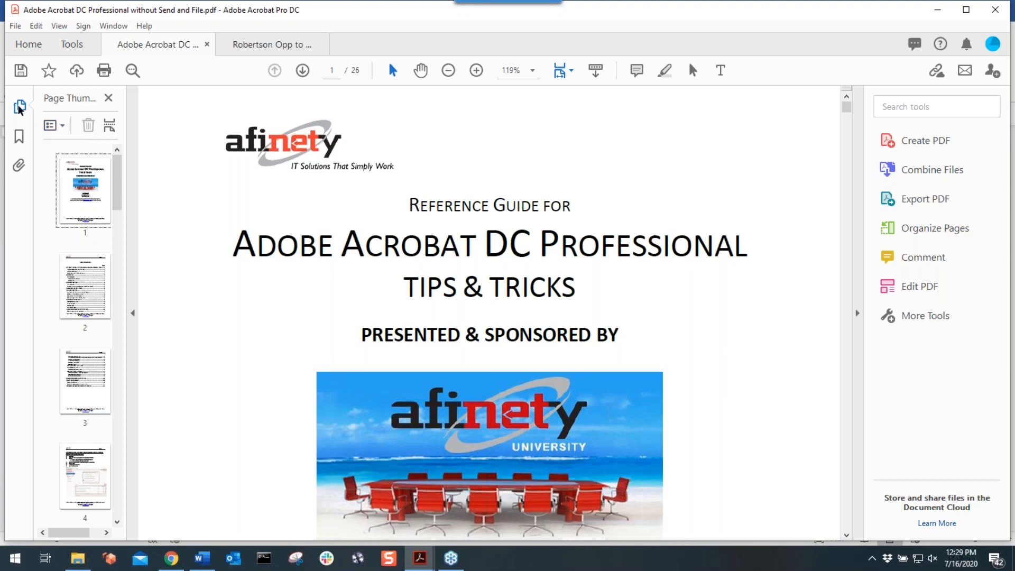
click(93, 375)
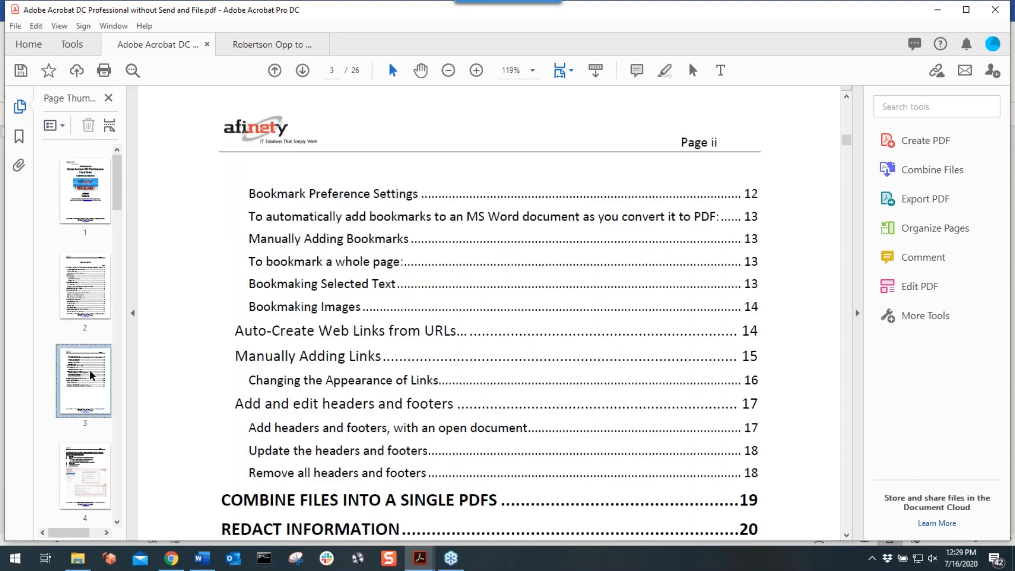
click(89, 309)
drag(90, 309, 71, 520)
scroll(85, 344, down, 3)
drag(117, 260, 41, 459)
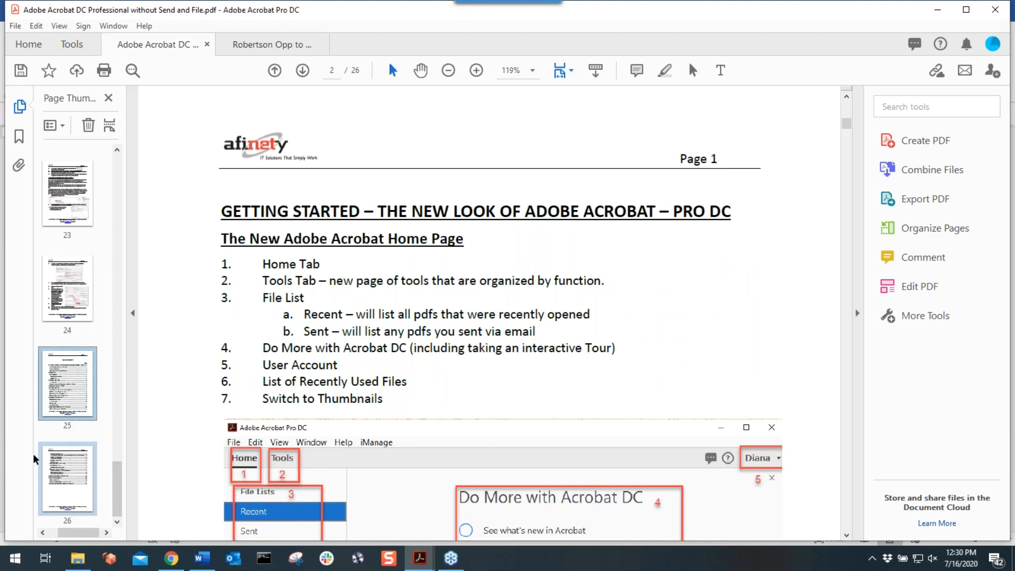
drag(92, 418, 67, 263)
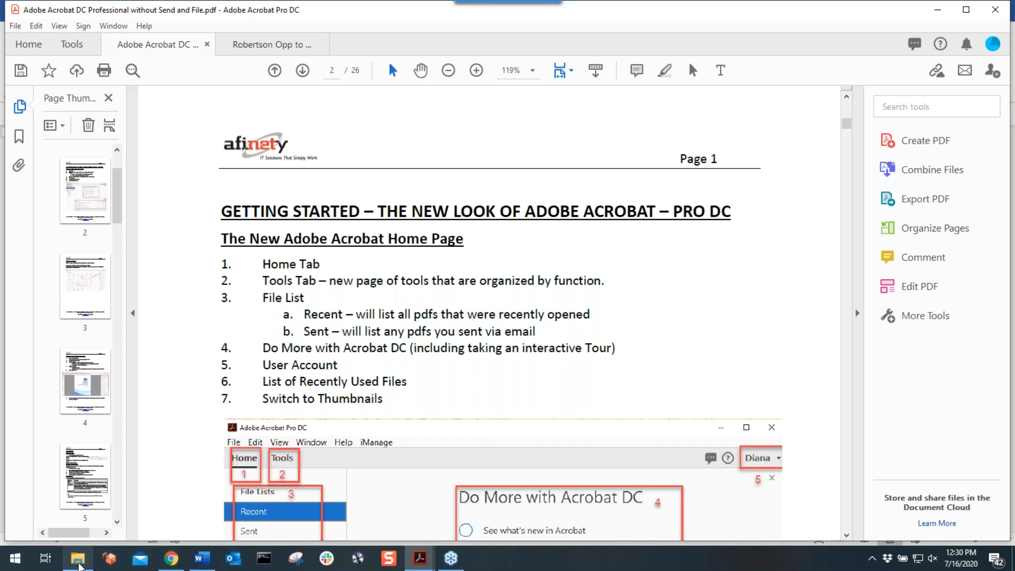
Open Contact List2.pdf from the Webinar Files folder and check the links in its Company Website column
click(78, 559)
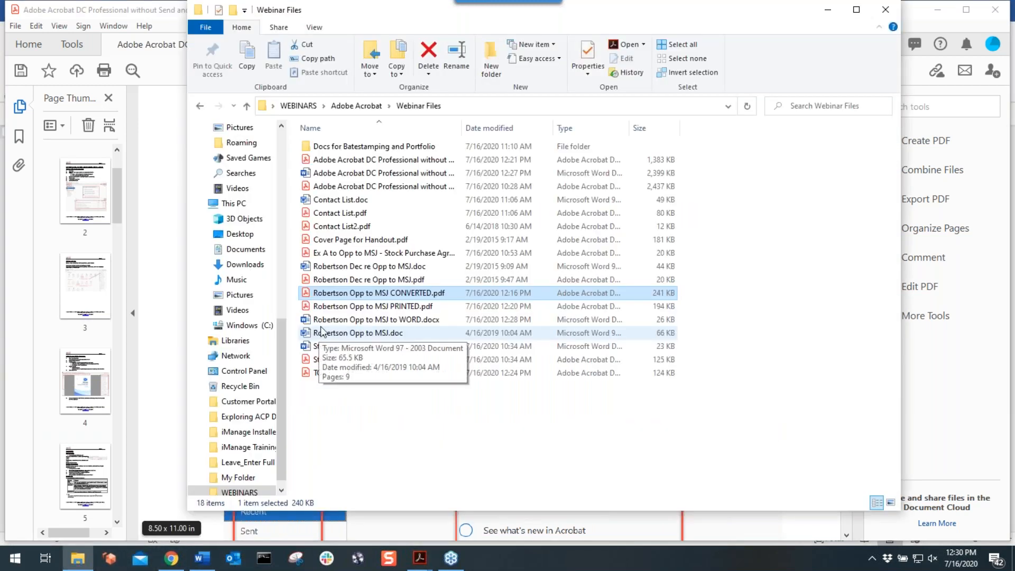
click(353, 226)
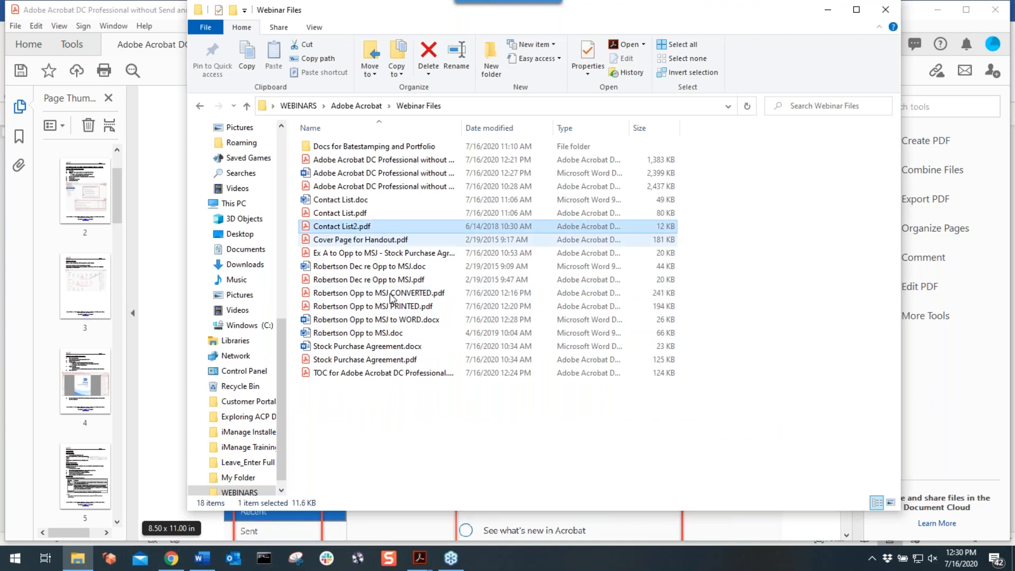
key(Return)
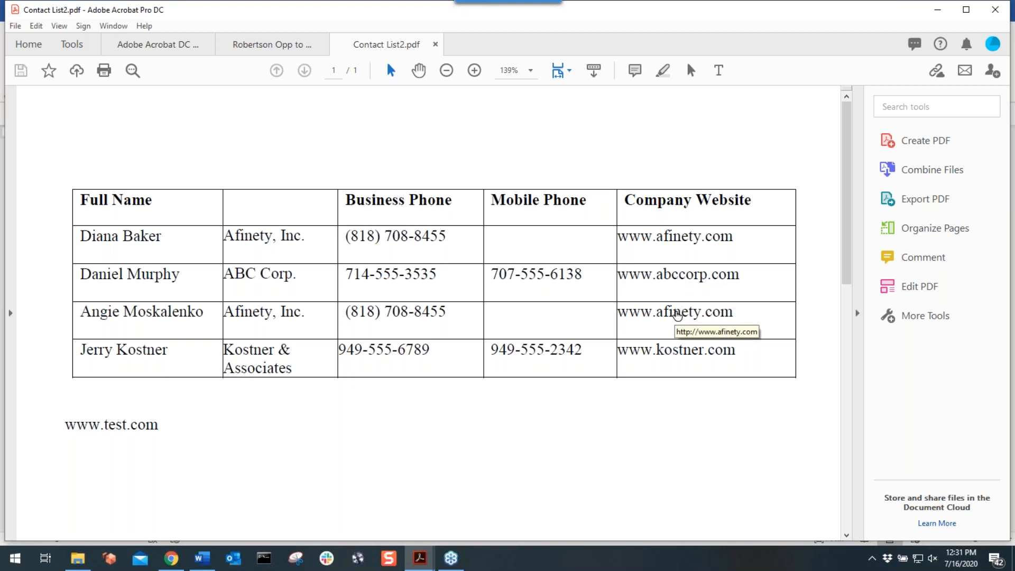
Open Contact List.pdf from the Webinar Files folder, look over its contact table and close it
click(78, 558)
double_click(349, 142)
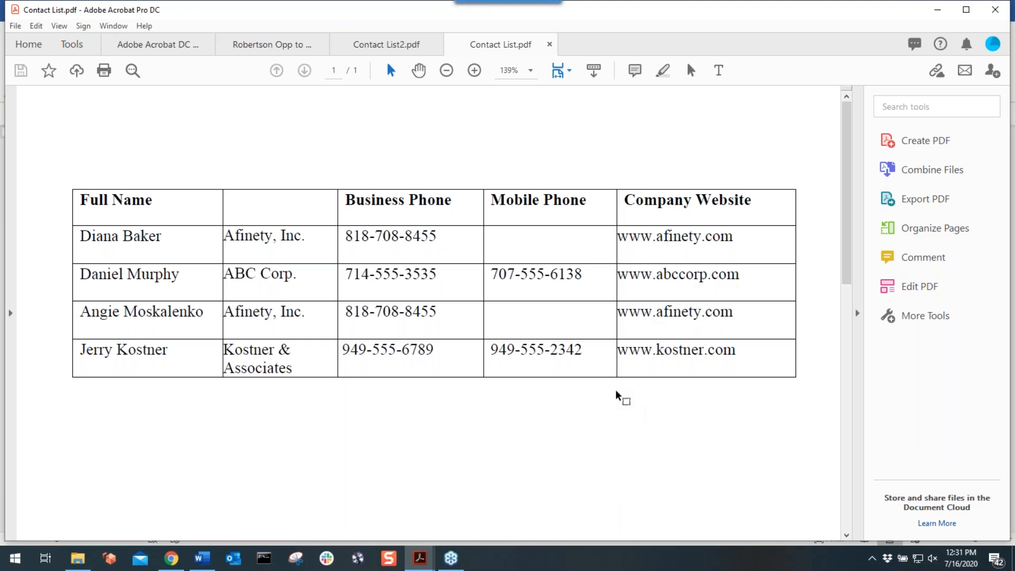
click(549, 45)
Find the link tools by searching for "link" and try to remove the web links from all pages of Contact List2.pdf
click(897, 107)
text(nk)
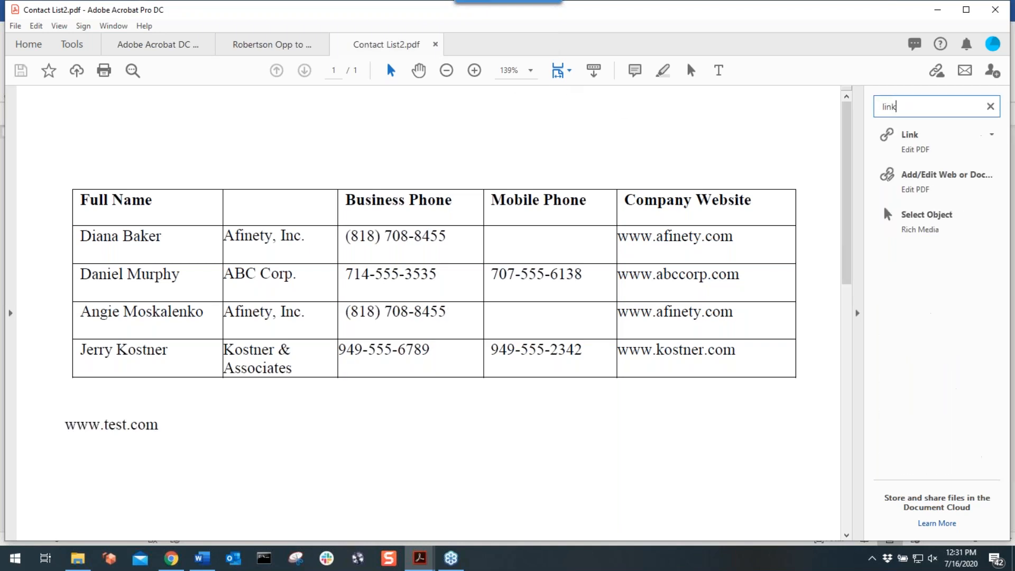
click(925, 159)
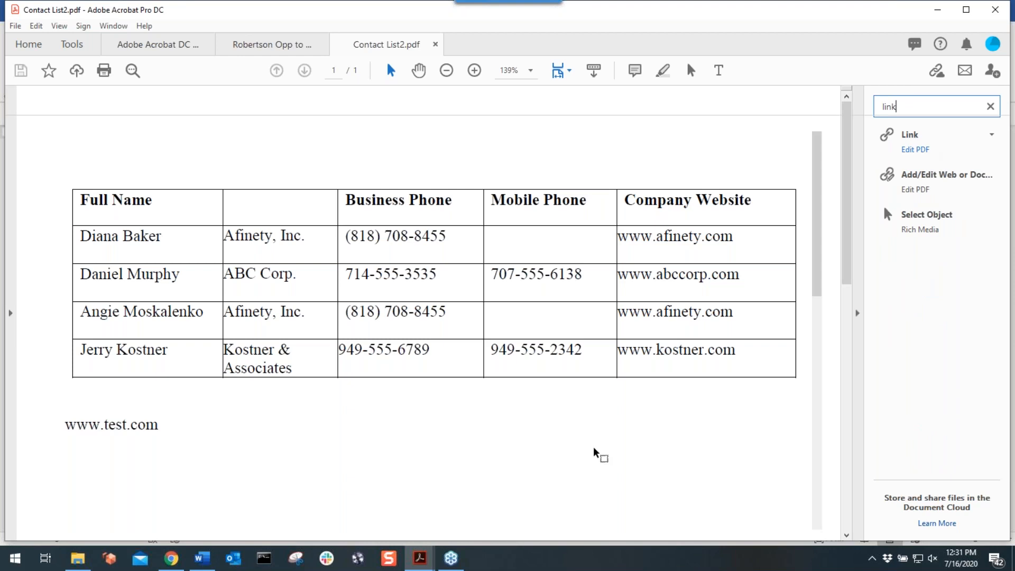
click(452, 101)
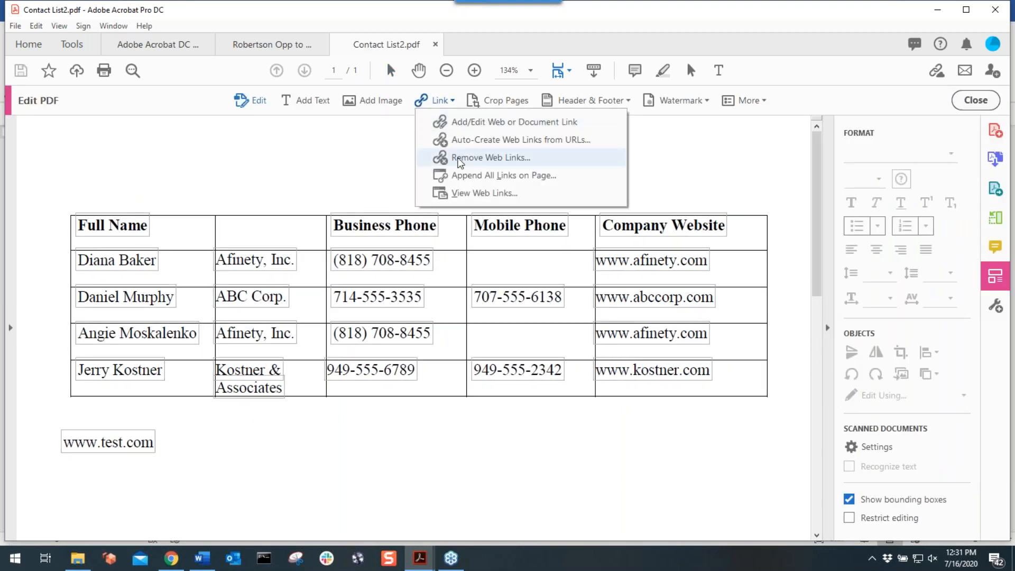
click(490, 157)
click(574, 308)
click(511, 313)
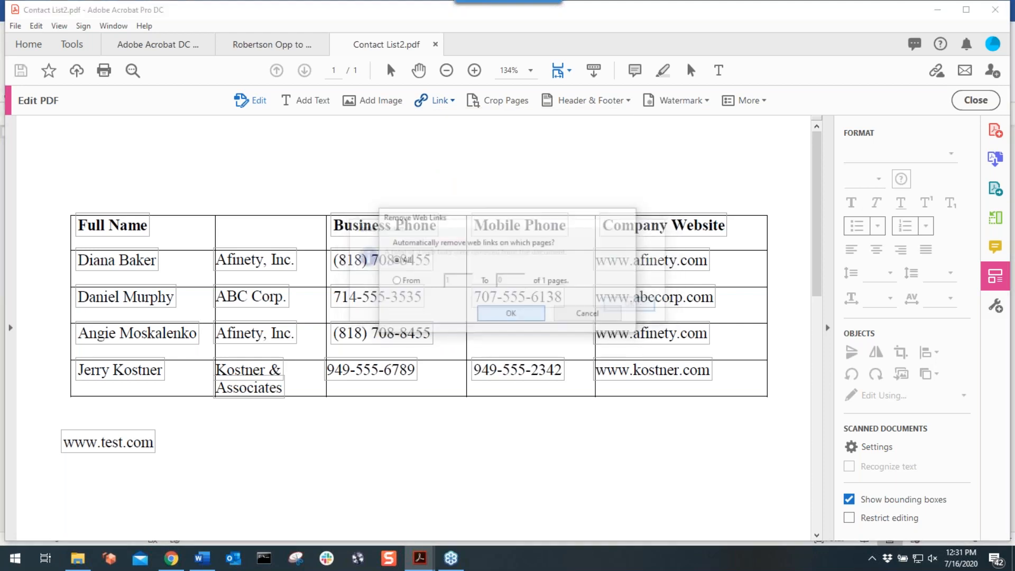
click(633, 307)
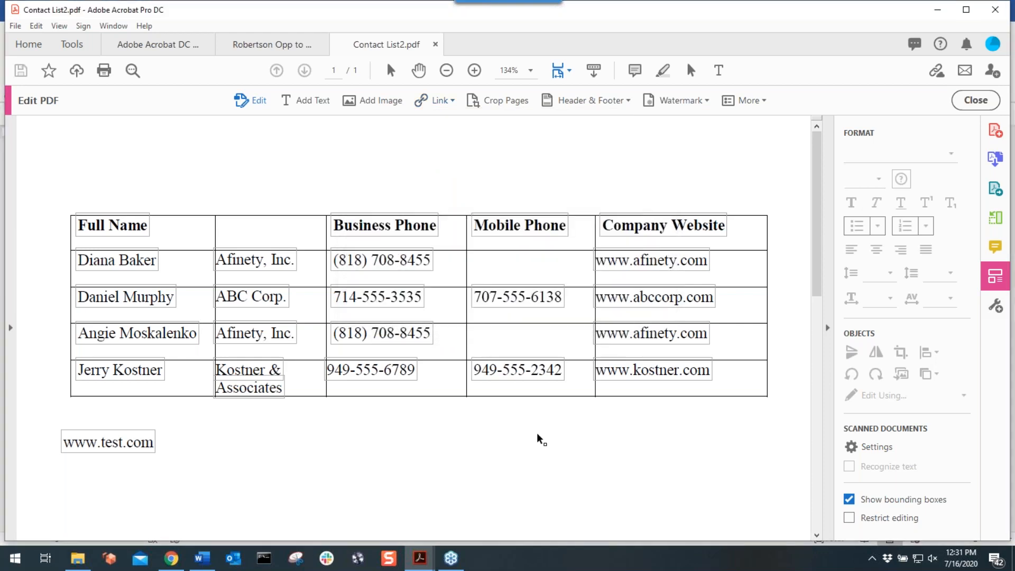
Close Contact List2.pdf without saving and reopen it from the Webinar Files folder
click(16, 28)
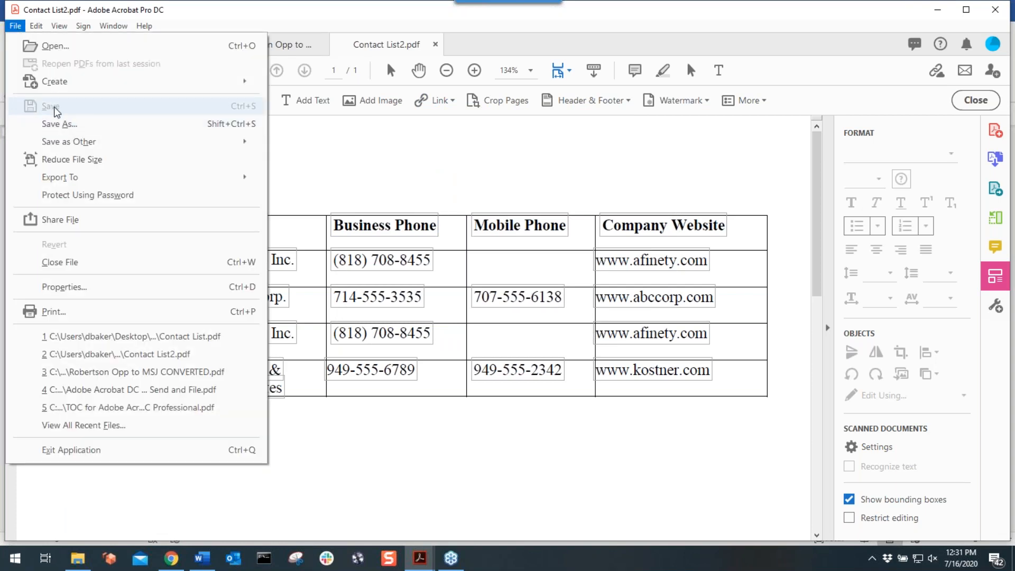
click(332, 143)
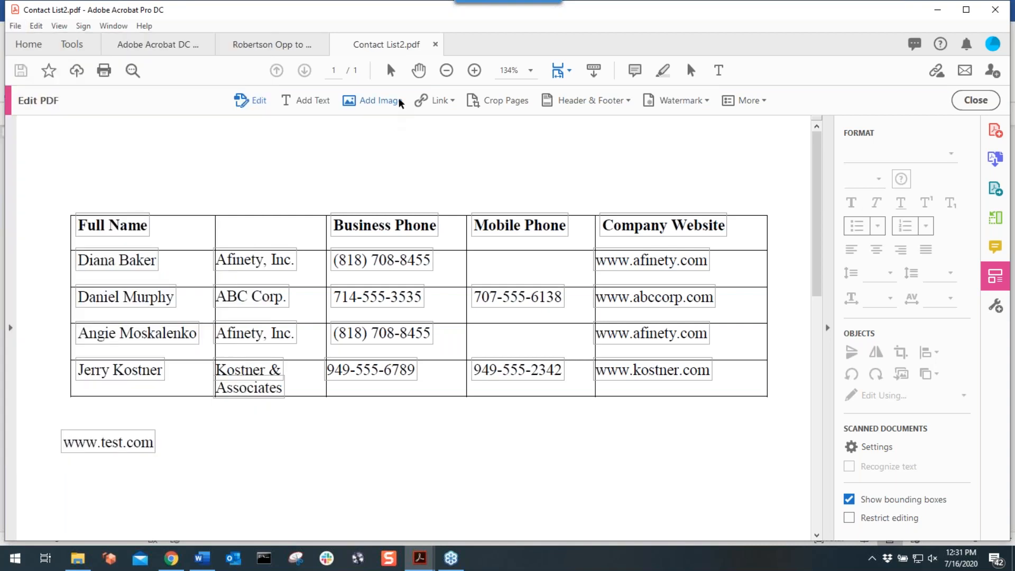
click(436, 45)
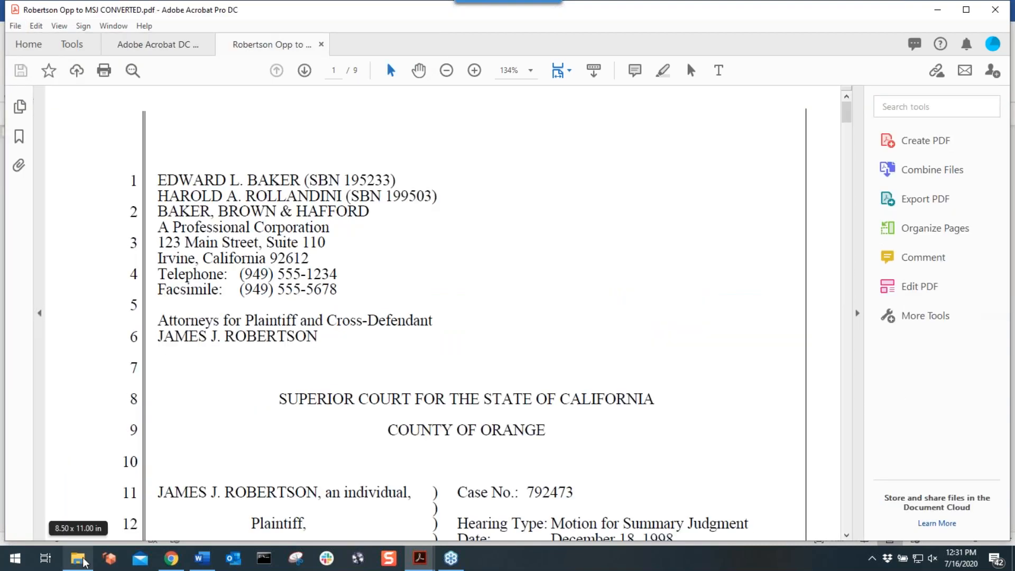
click(83, 562)
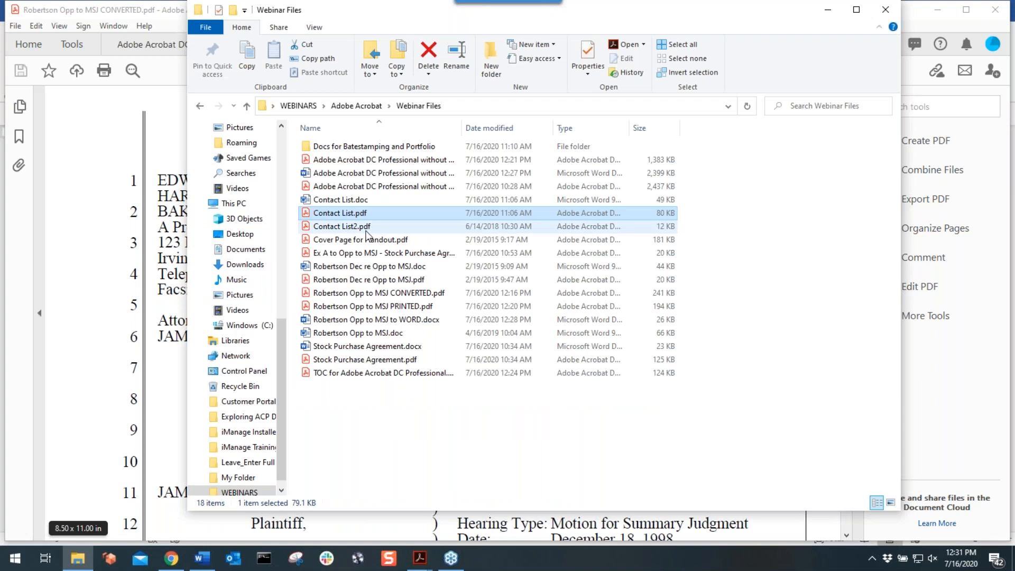
double_click(367, 231)
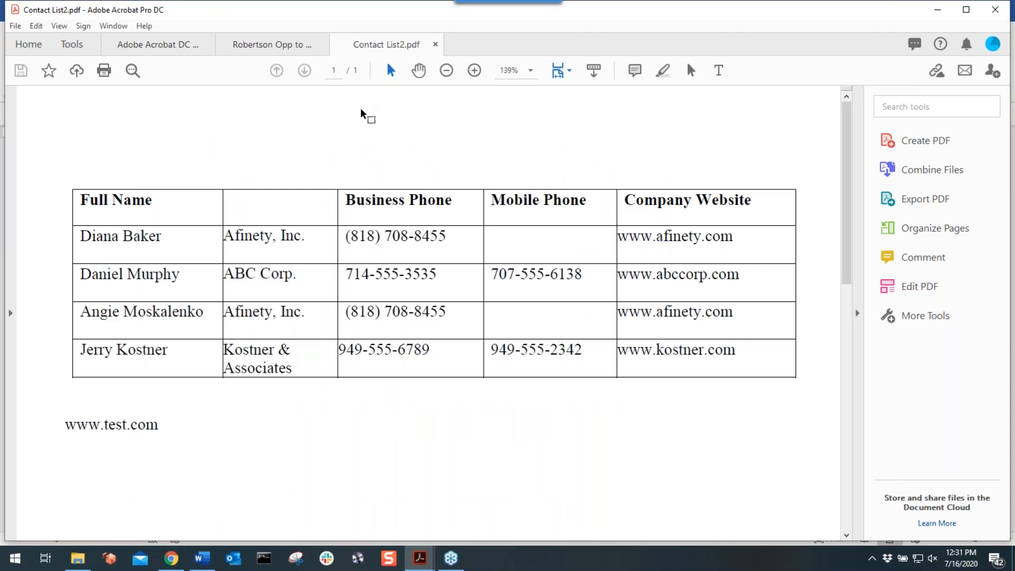
click(78, 559)
double_click(363, 159)
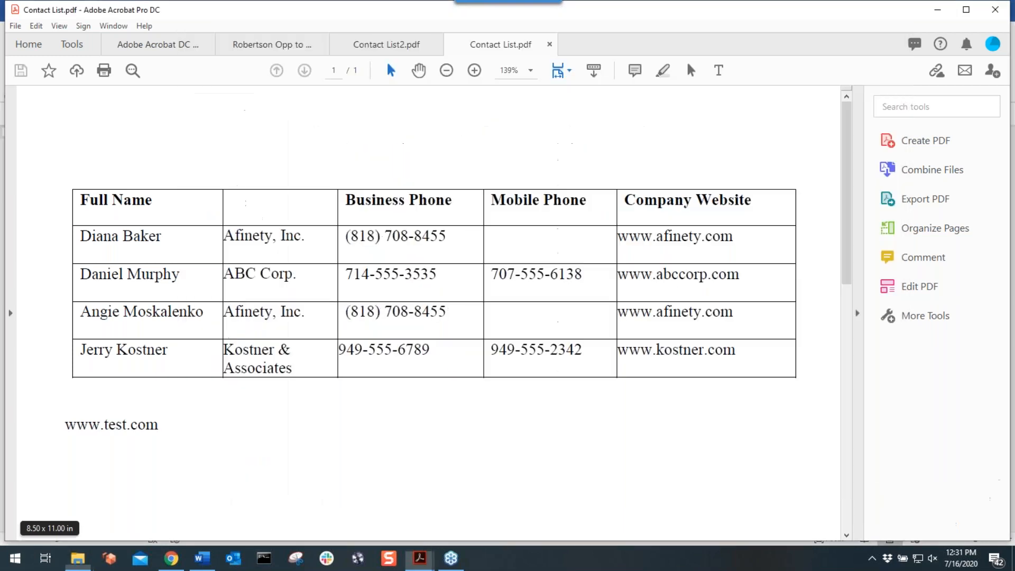
click(642, 277)
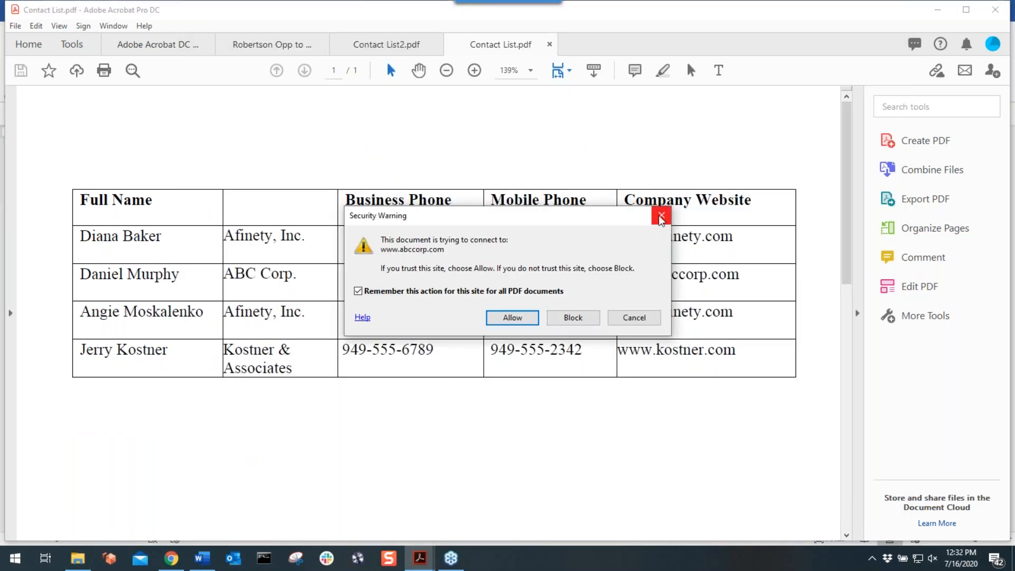
click(660, 216)
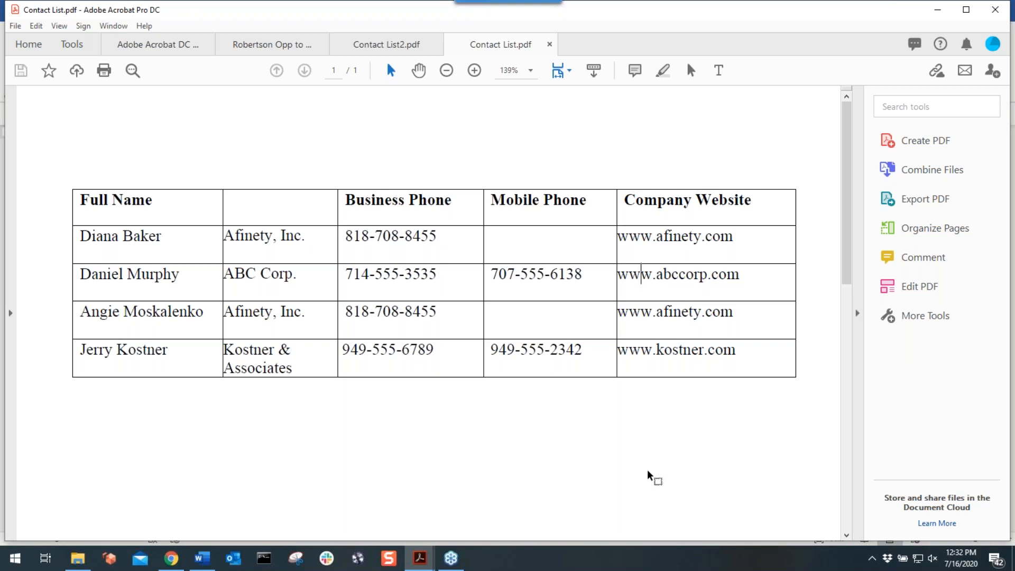
click(906, 105)
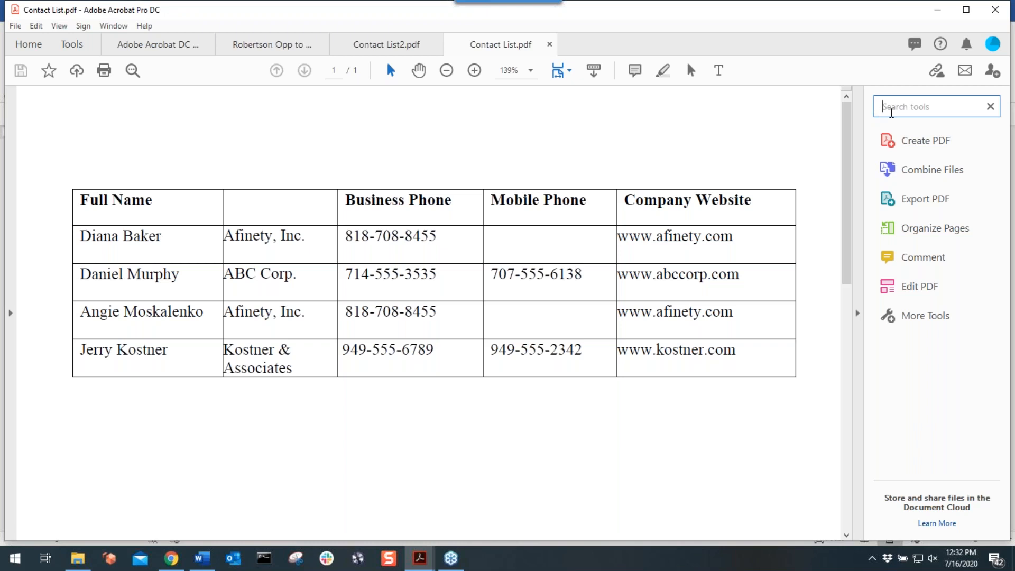
text(link)
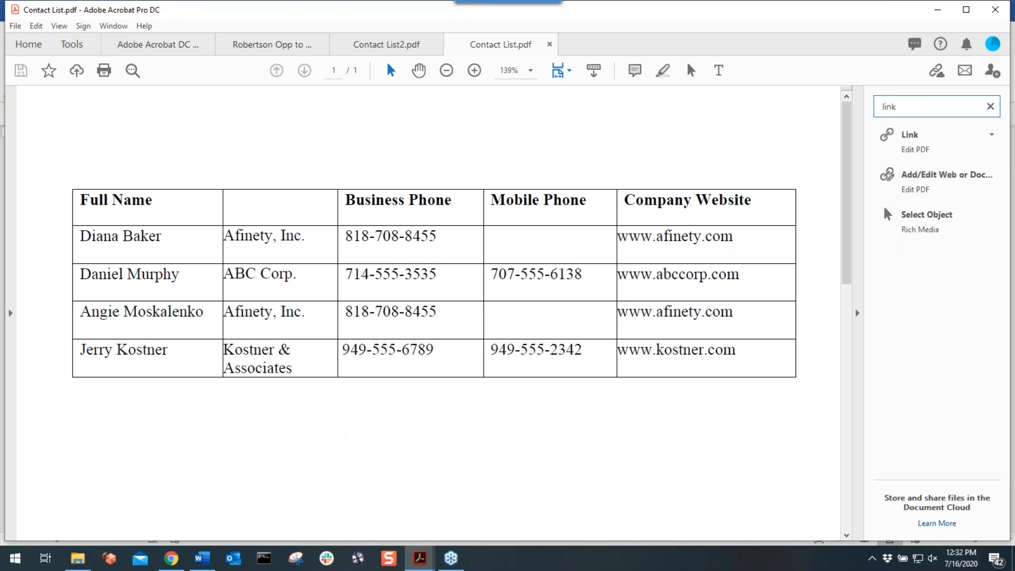
click(908, 153)
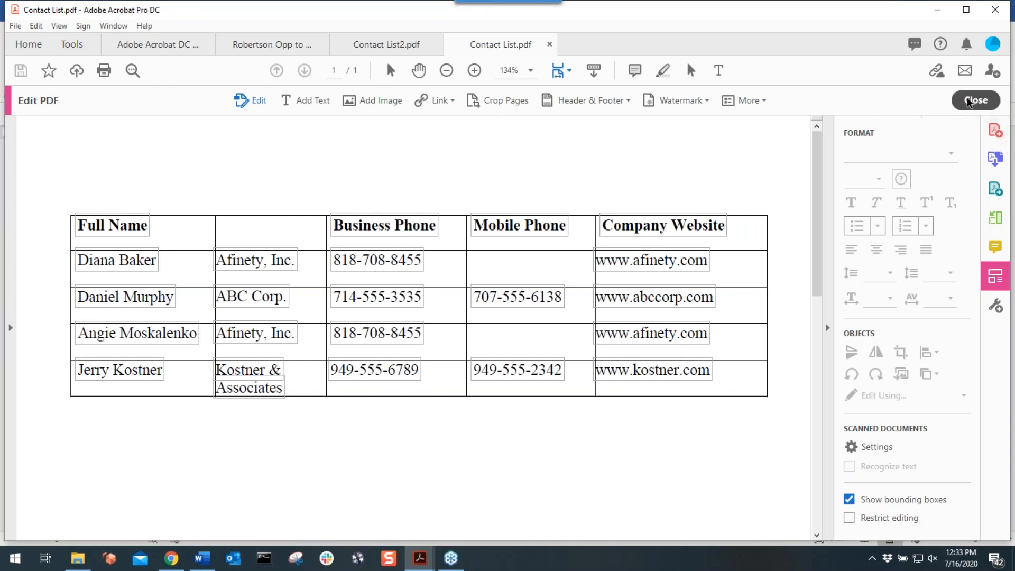
mouse_move(946, 161)
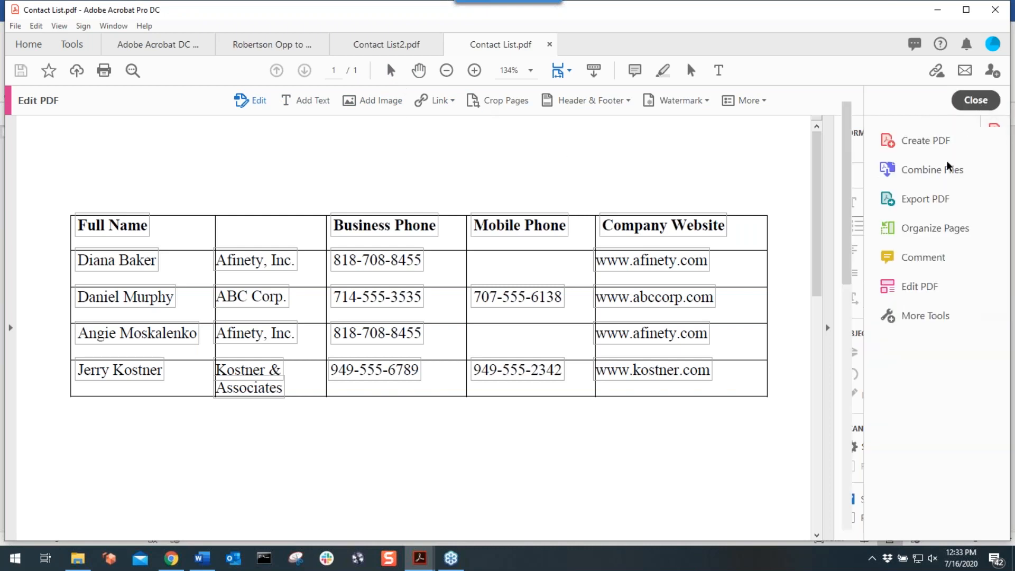
key(Escape)
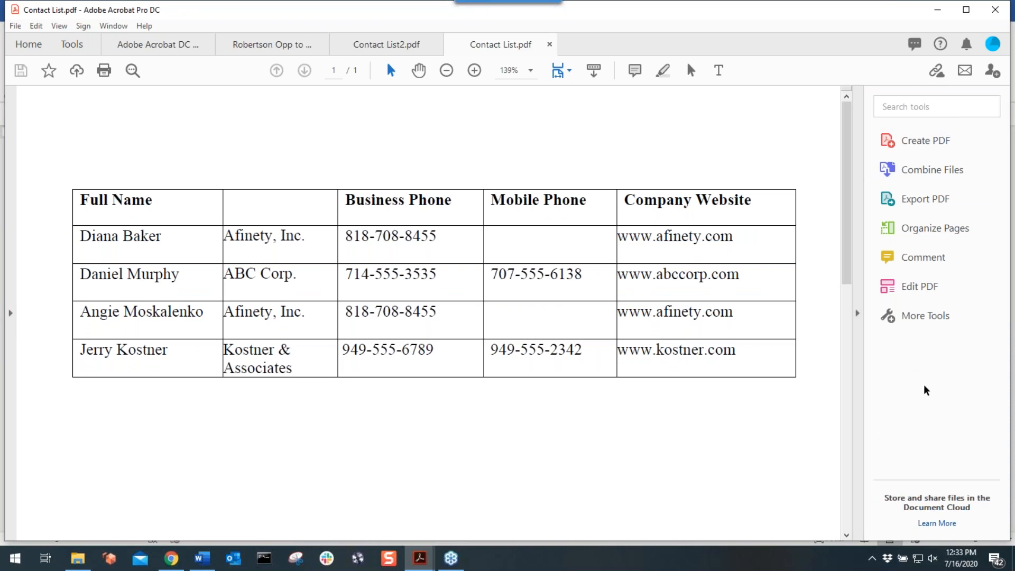
Find the link tools with the search term "link" and auto-create web links from URLs on all pages of Contact List.pdf
click(891, 107)
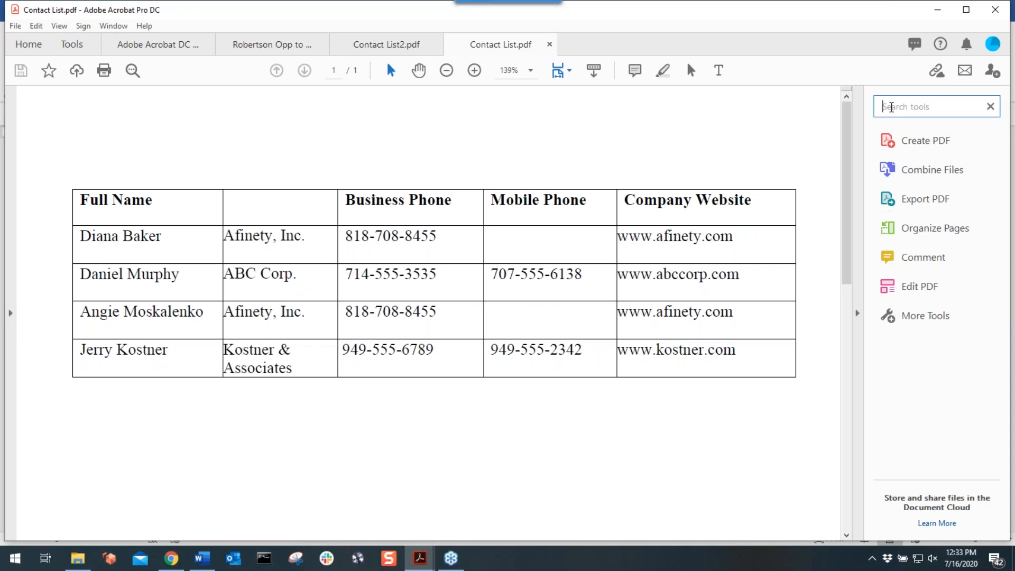
text(link)
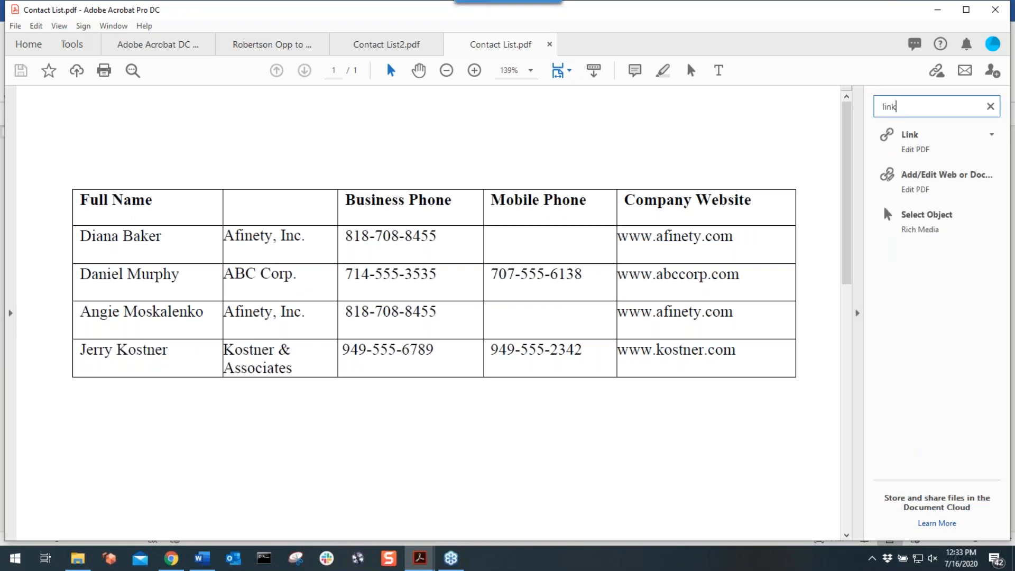
click(901, 157)
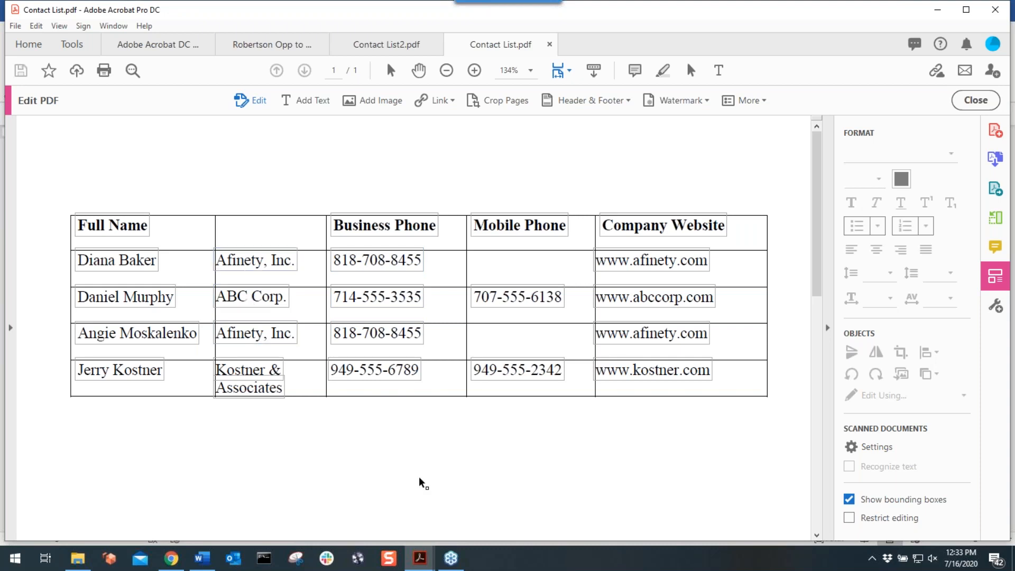
click(453, 100)
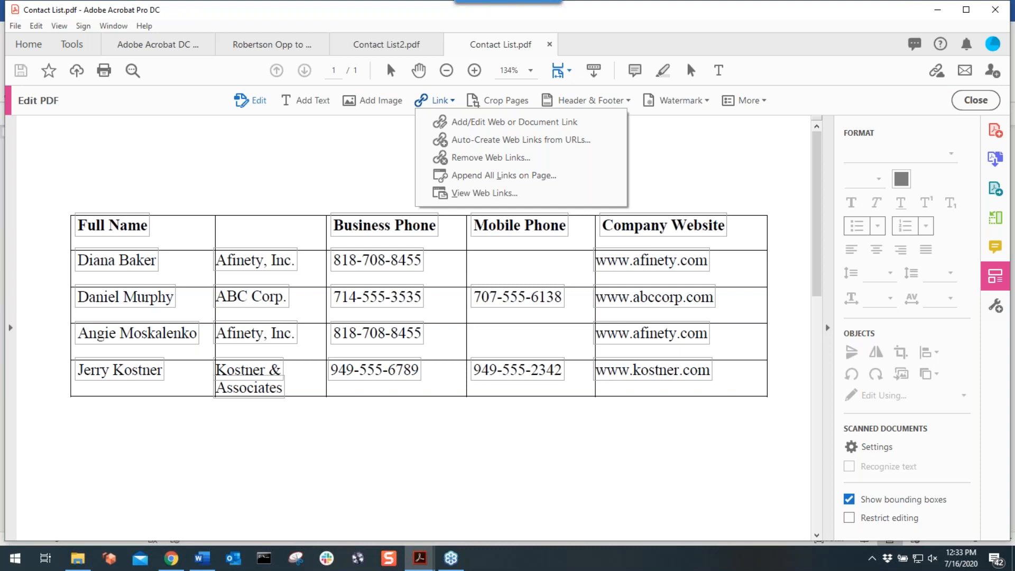
click(483, 140)
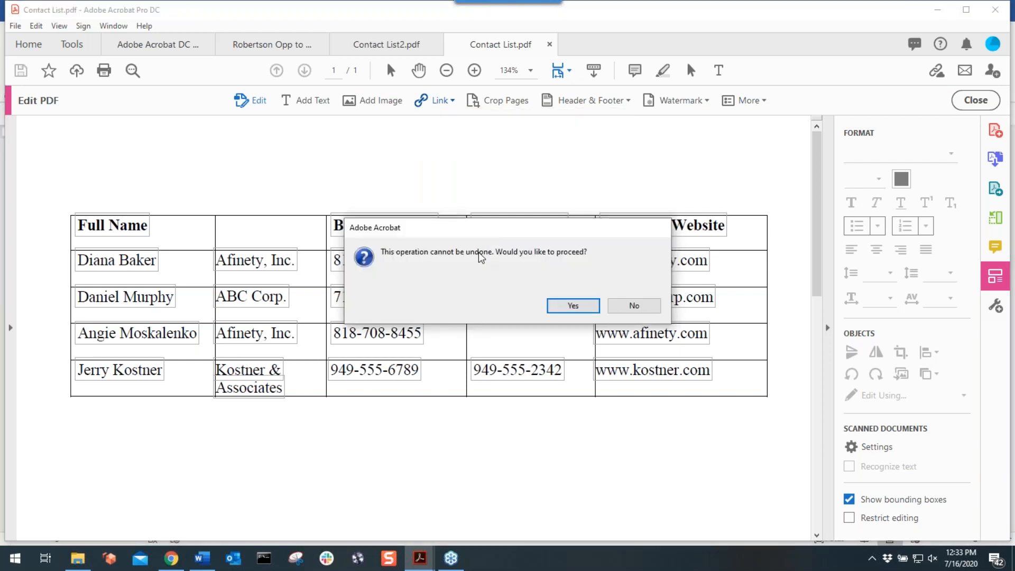
click(580, 309)
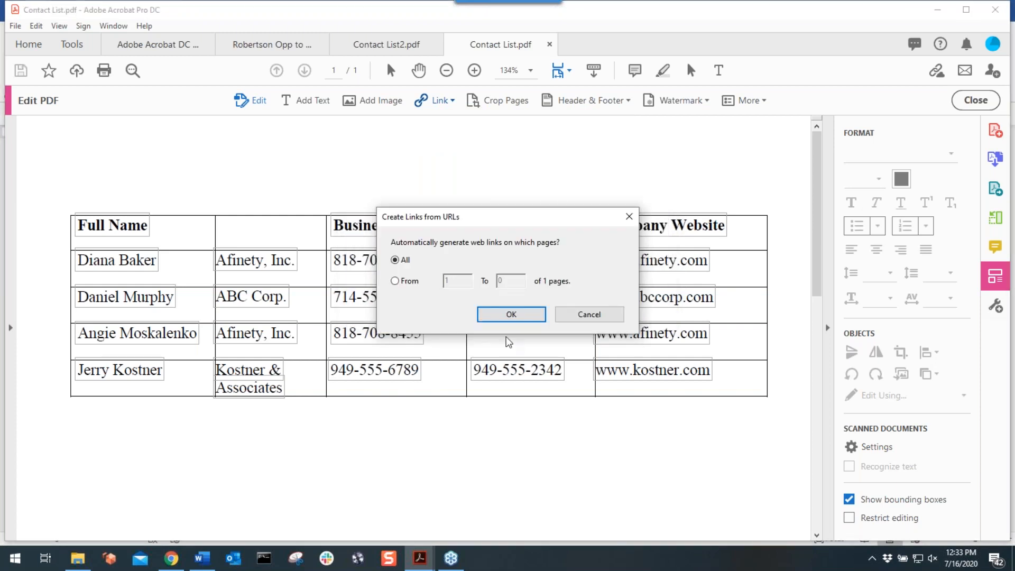
click(510, 315)
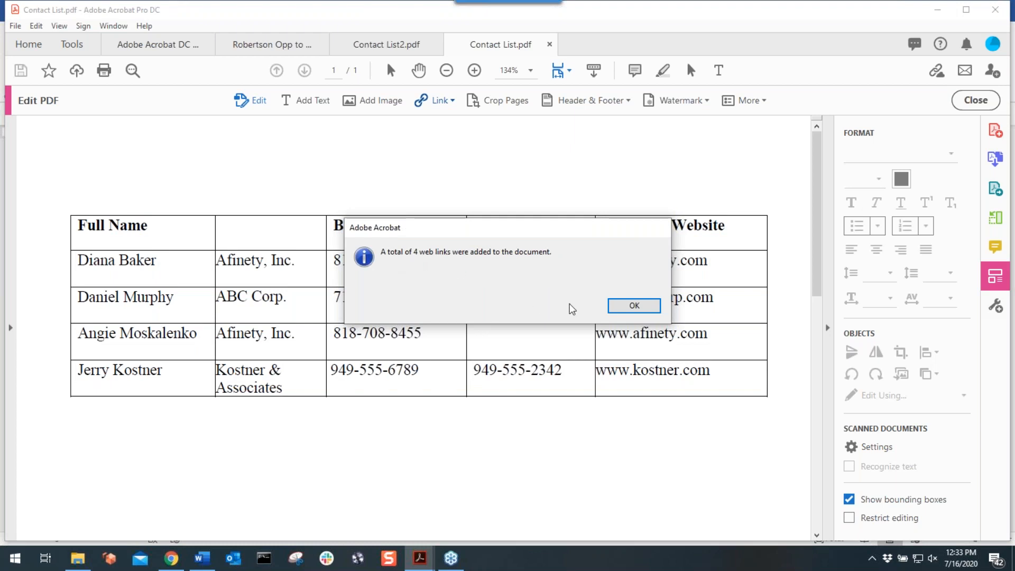
click(635, 306)
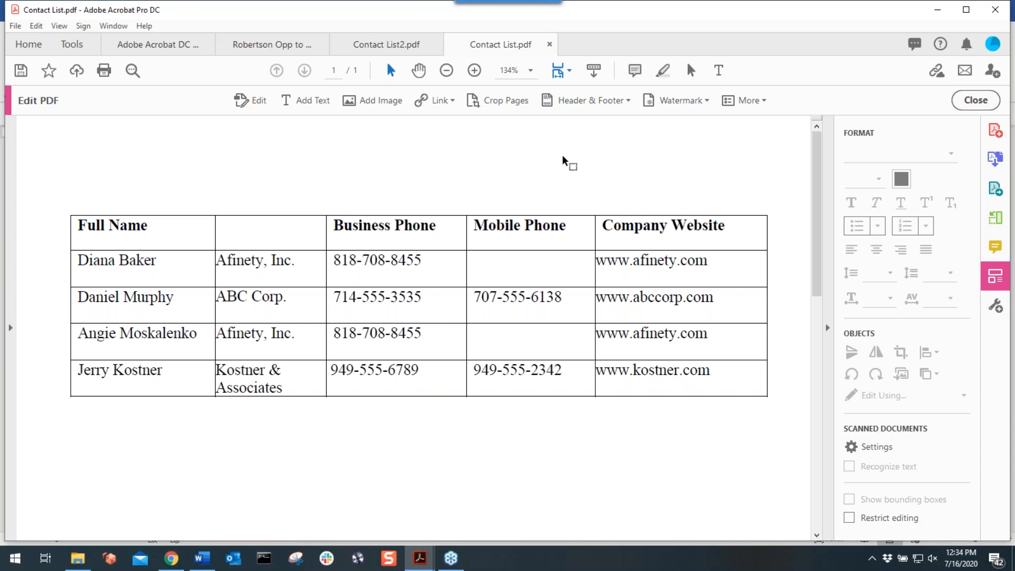
Remove the web links from Contact List.pdf, accepting that the operation cannot be undone
click(451, 100)
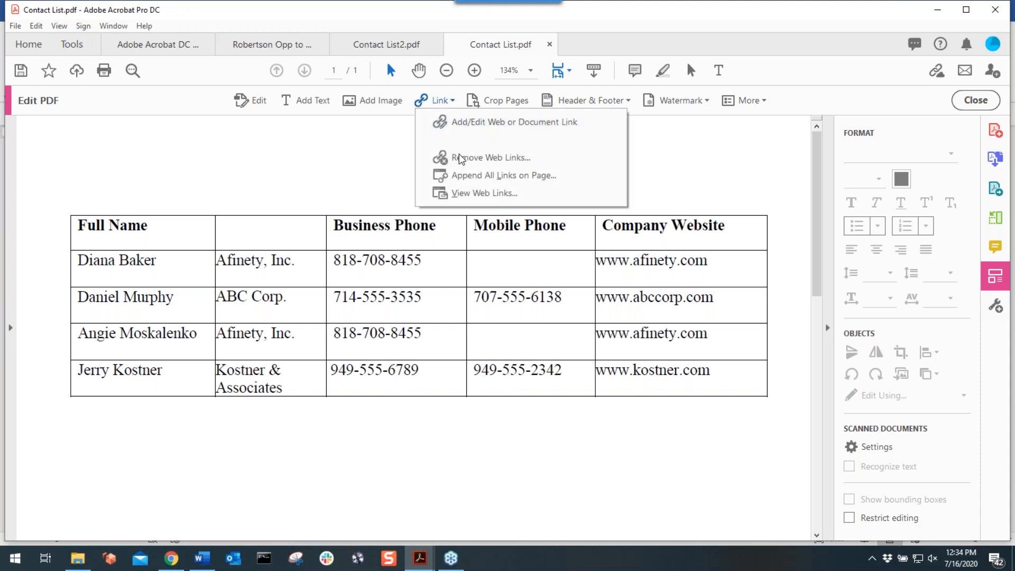
click(459, 157)
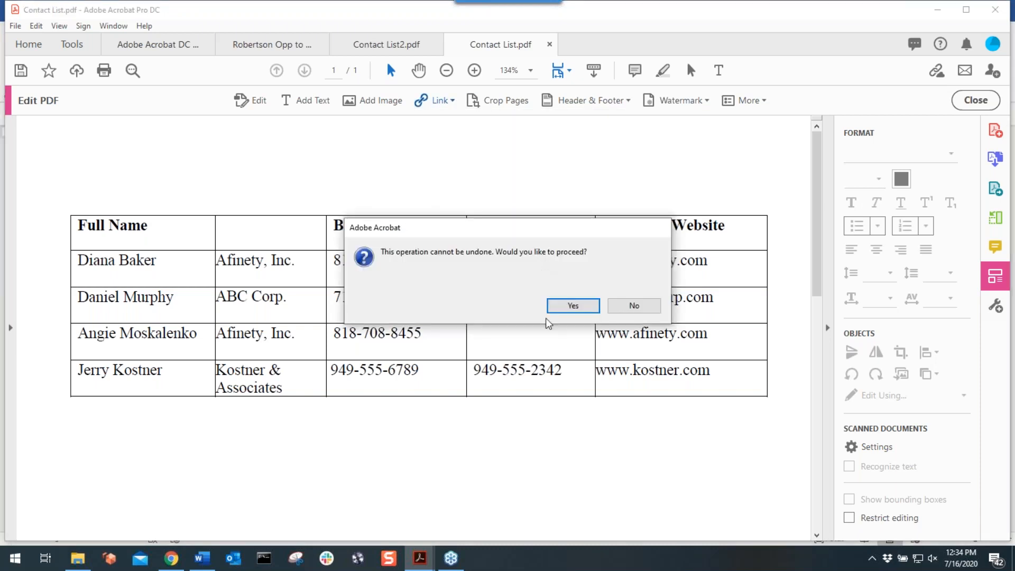
click(573, 306)
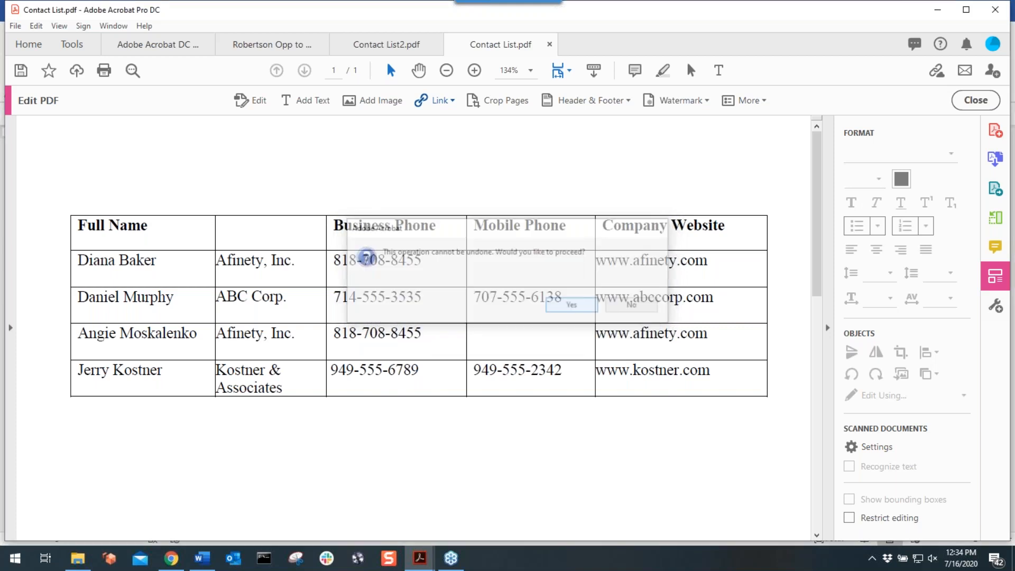
click(576, 312)
click(620, 306)
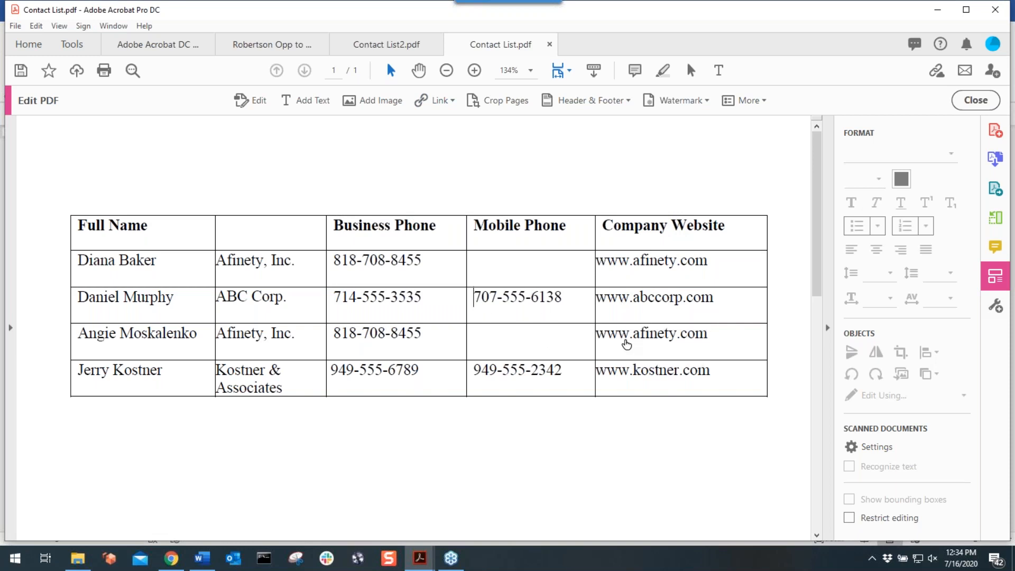
Run Remove Web Links once more on all pages of Contact List.pdf and dismiss the result message
click(452, 101)
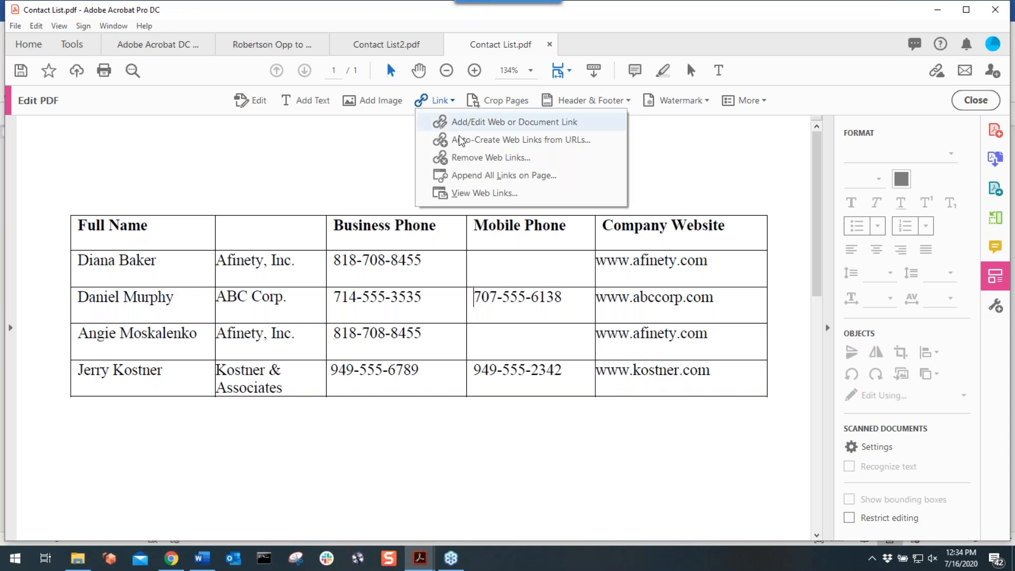
click(466, 158)
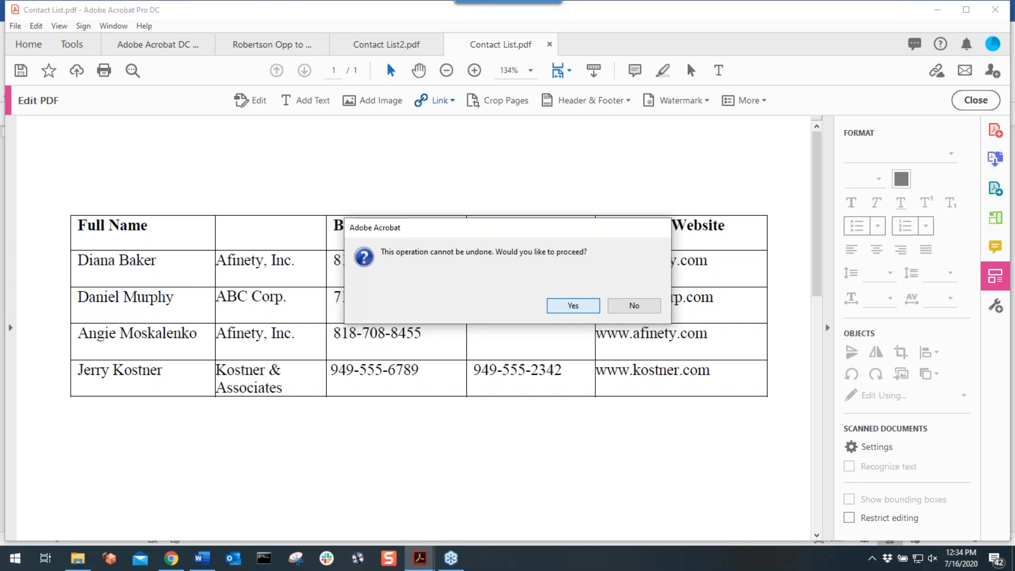
click(571, 305)
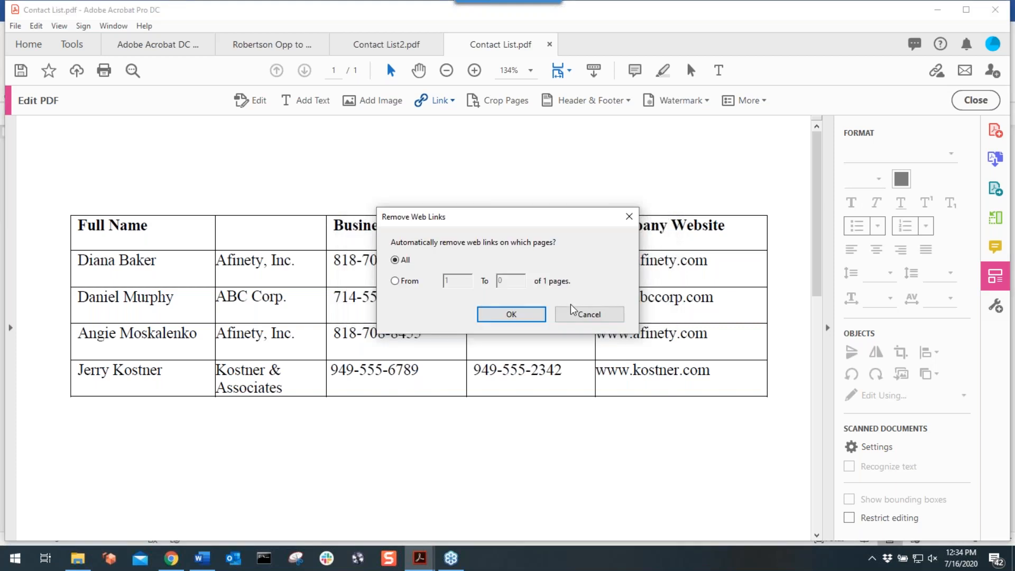
click(503, 314)
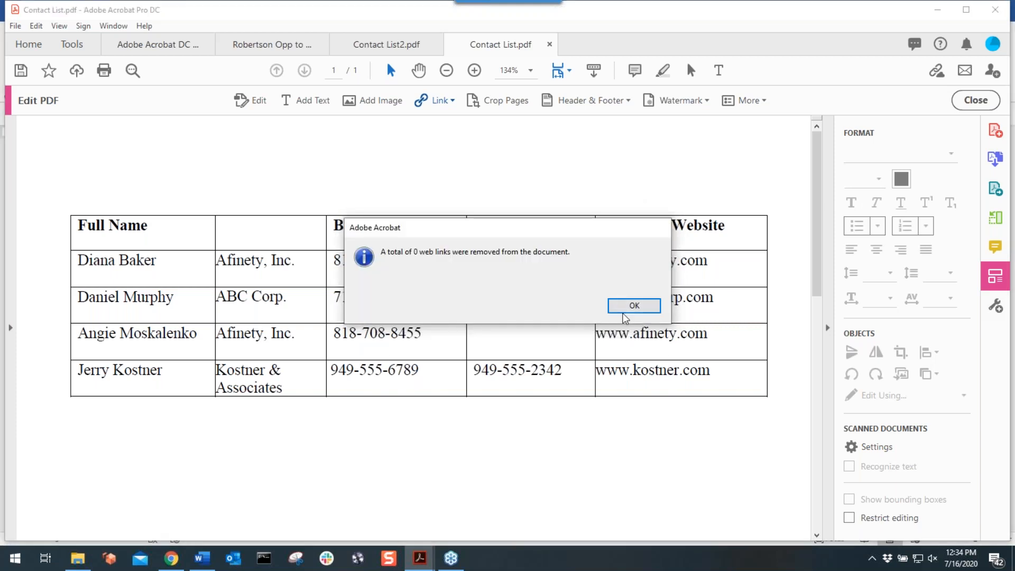
click(623, 307)
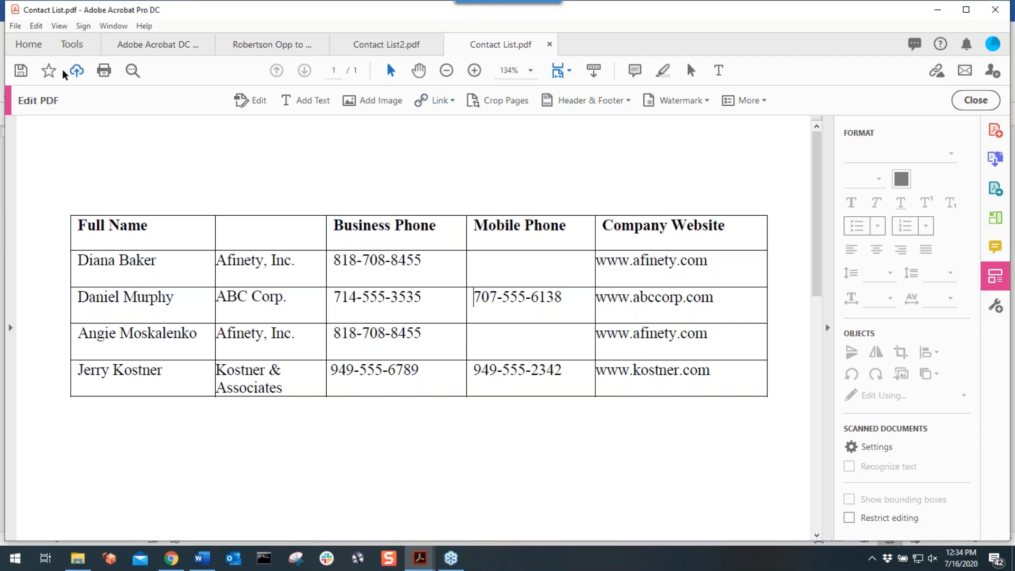
Save a copy of the PDF in the Webinar Files folder under the name Contact List links removed.pdf
click(18, 26)
click(62, 124)
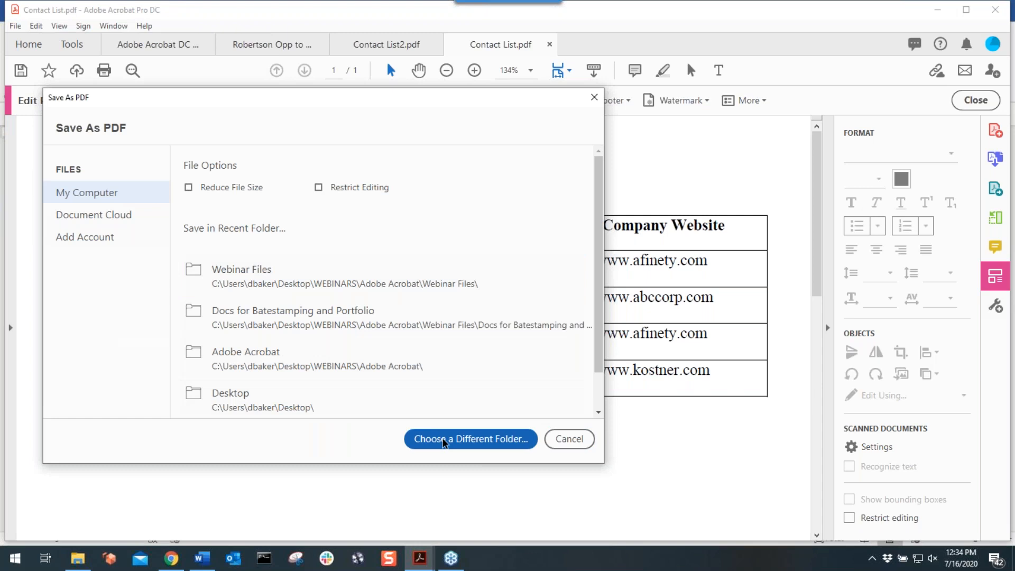
click(443, 440)
scroll(205, 196, up, 5)
click(169, 254)
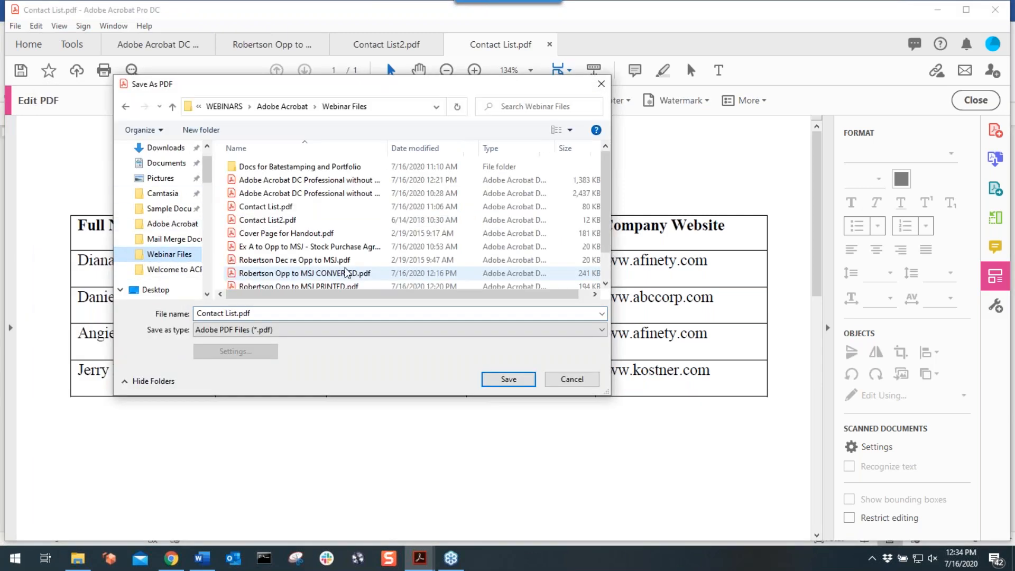
click(232, 313)
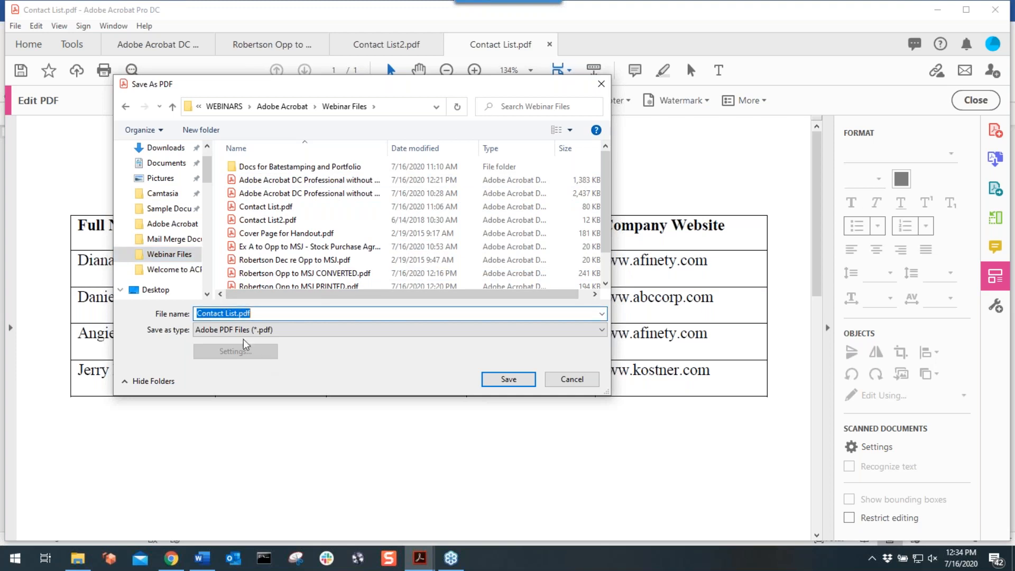
click(226, 314)
key(Right)
text(link)
text(emoved)
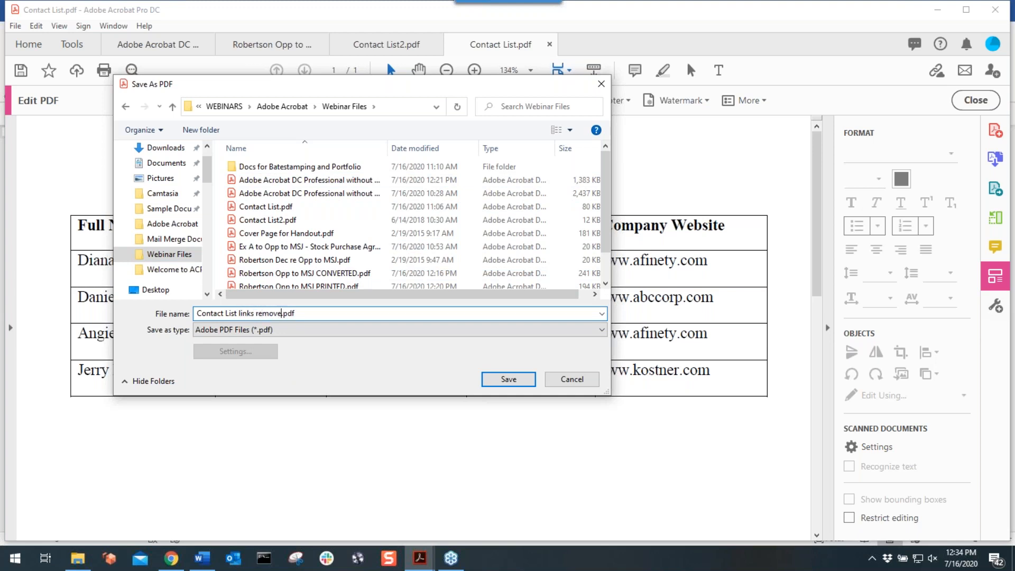
Save the contact list PDF as "Contact List links removed.pdf" and show the available link commands
key(Return)
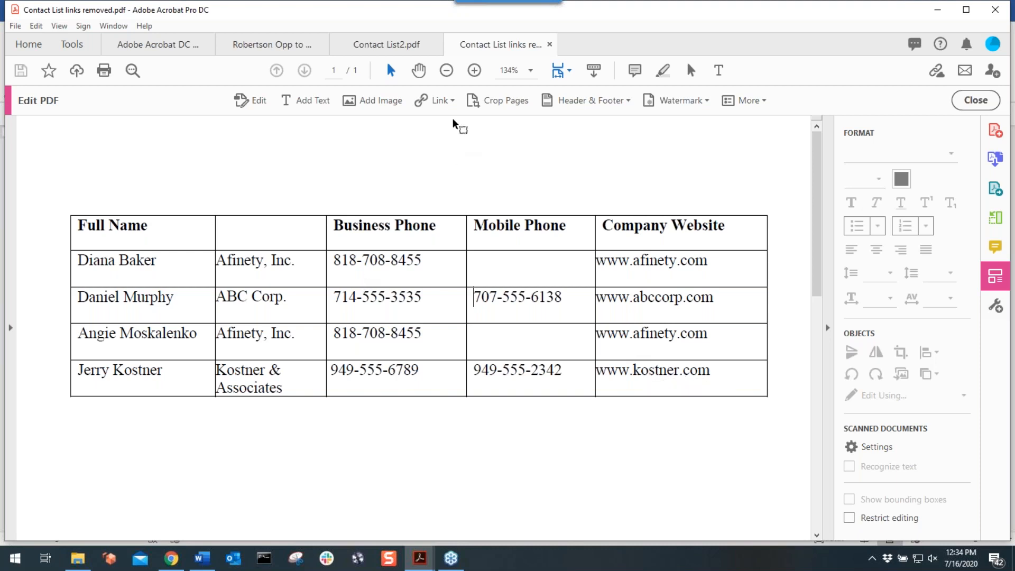
click(445, 99)
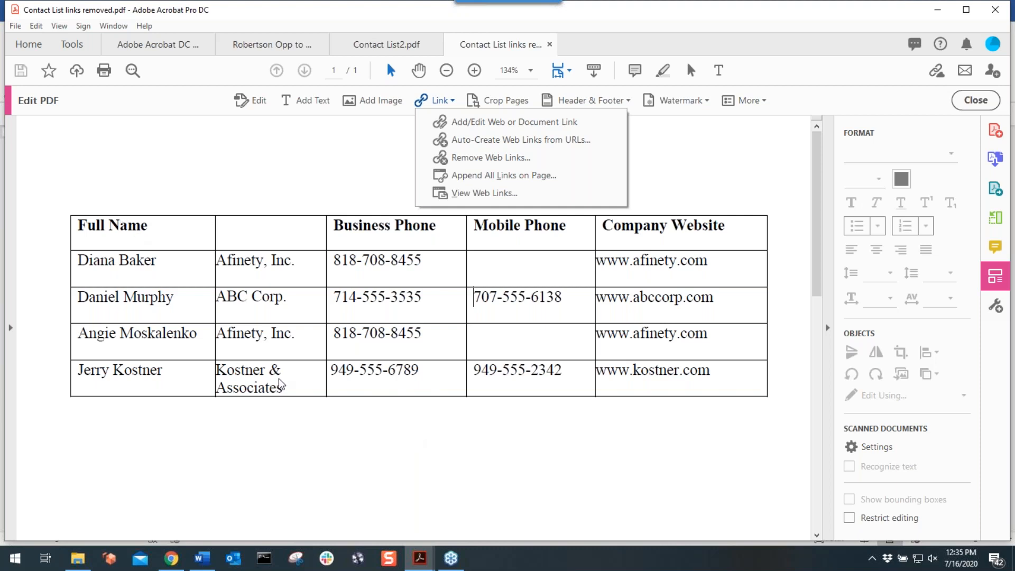
Open Contact List2.pdf from the Webinar Files folder, search the tools for "link" and enter Edit PDF mode
mouse_move(81, 555)
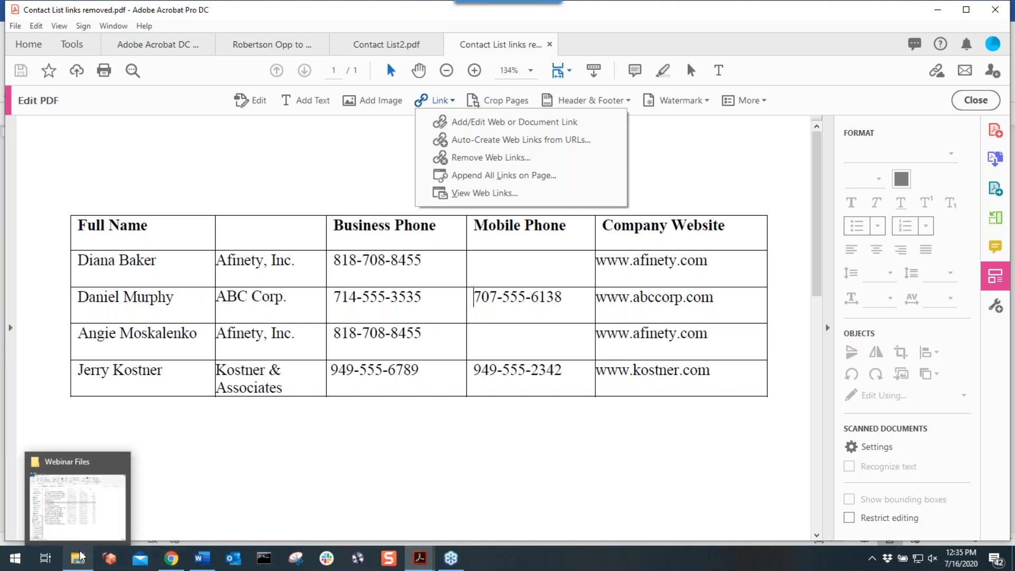
click(81, 518)
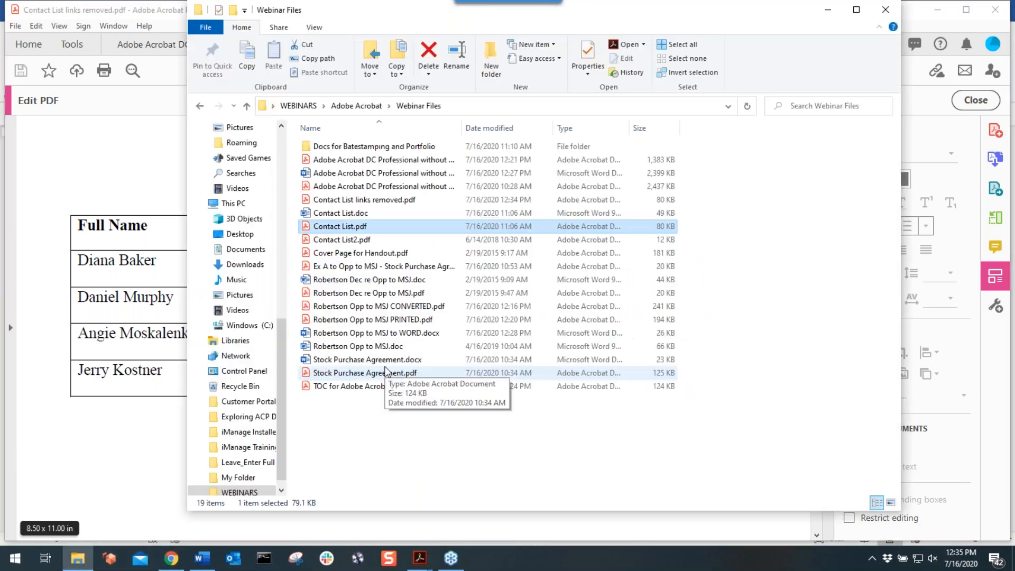
double_click(368, 240)
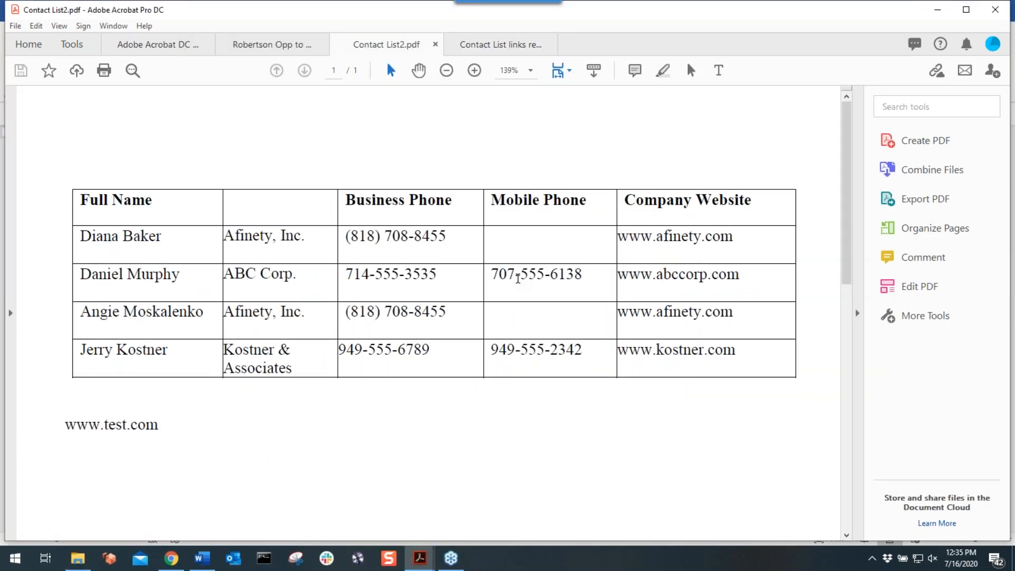
click(923, 109)
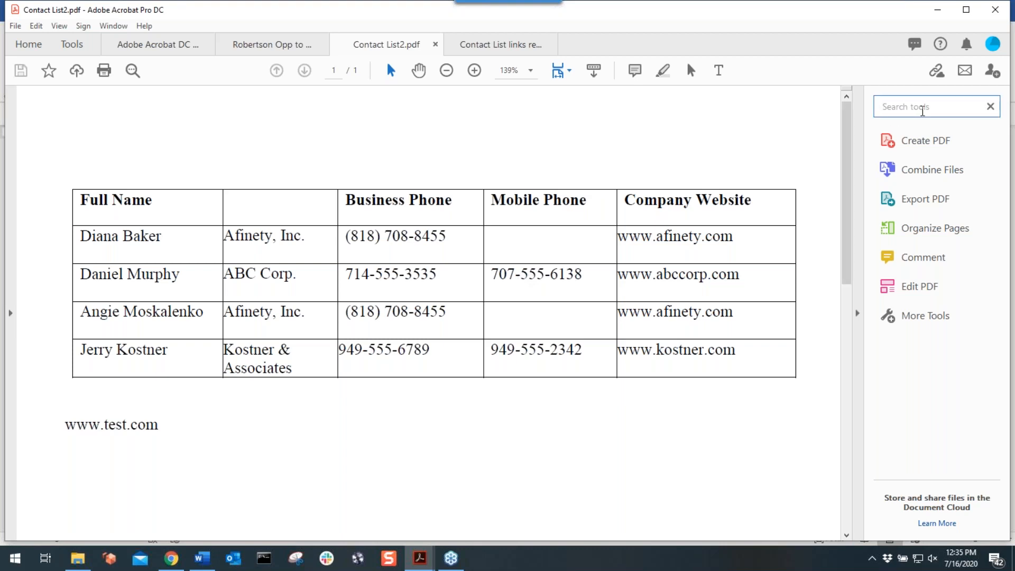
text(link)
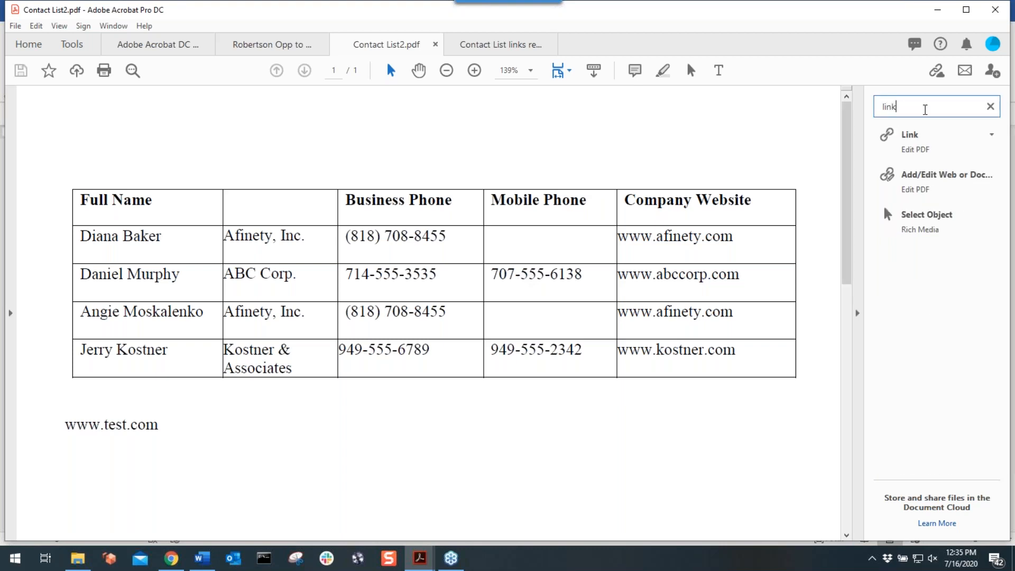
click(916, 149)
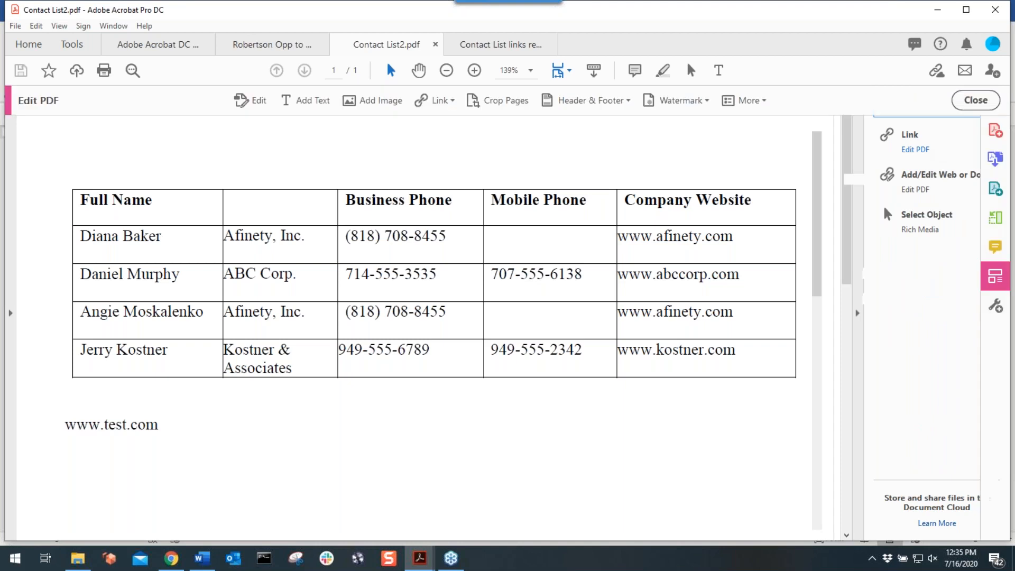
click(435, 100)
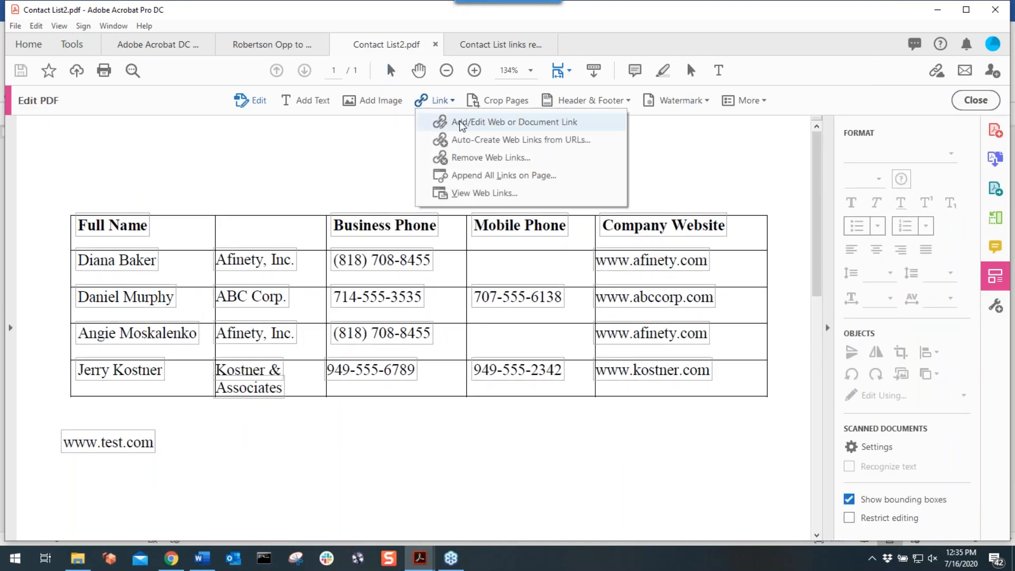
click(461, 123)
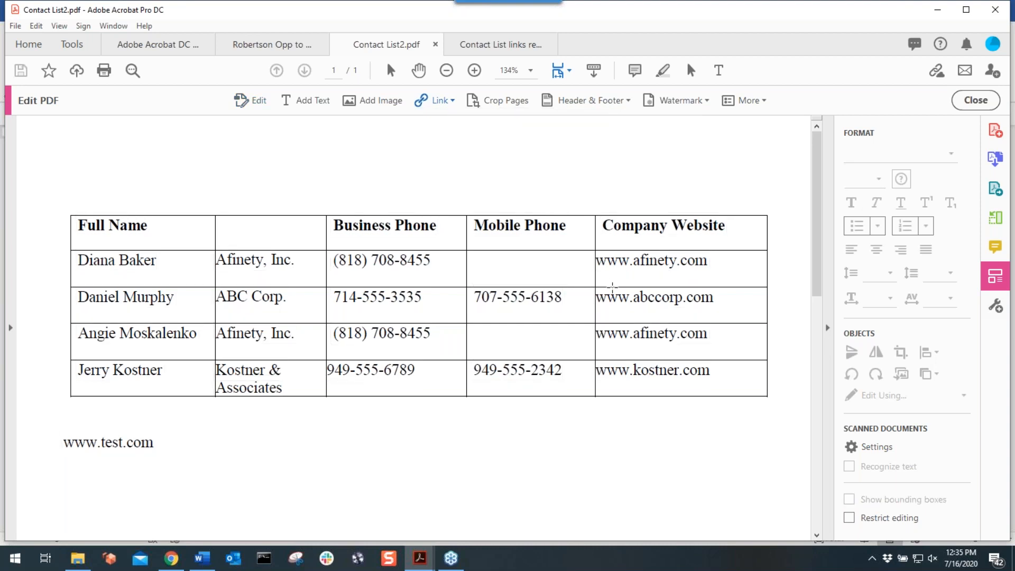
drag(597, 254, 711, 267)
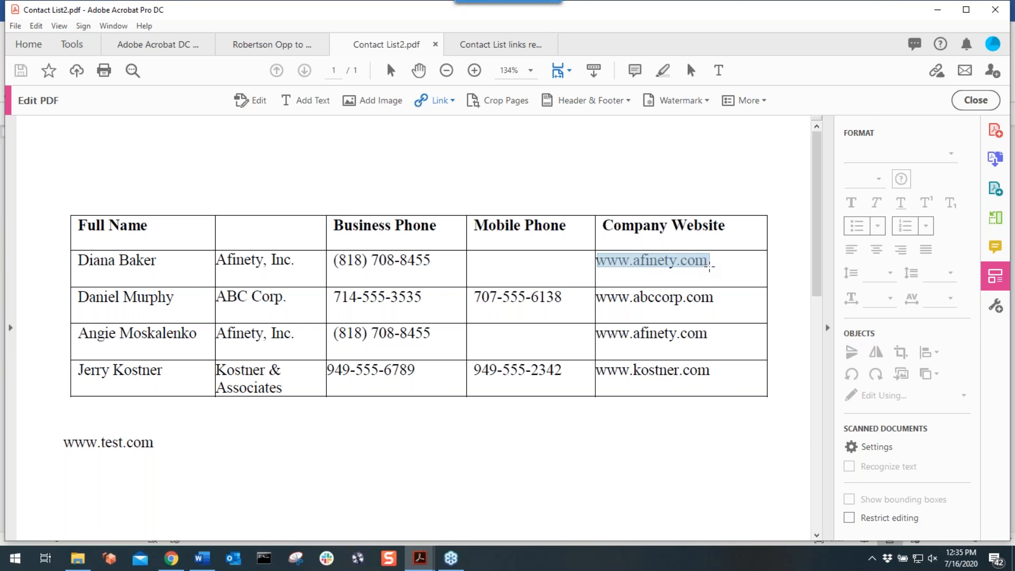
drag(710, 267, 710, 267)
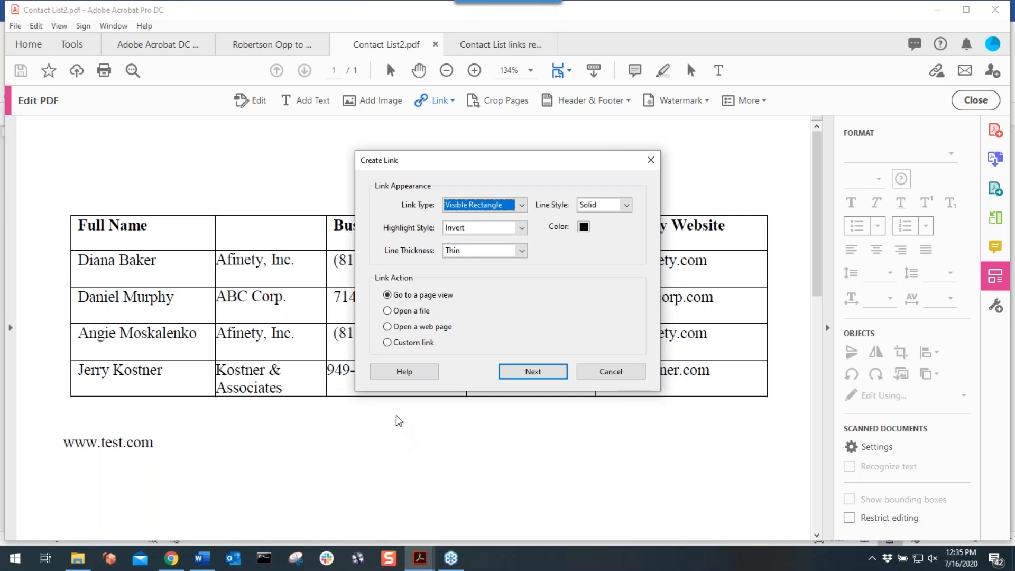
click(405, 312)
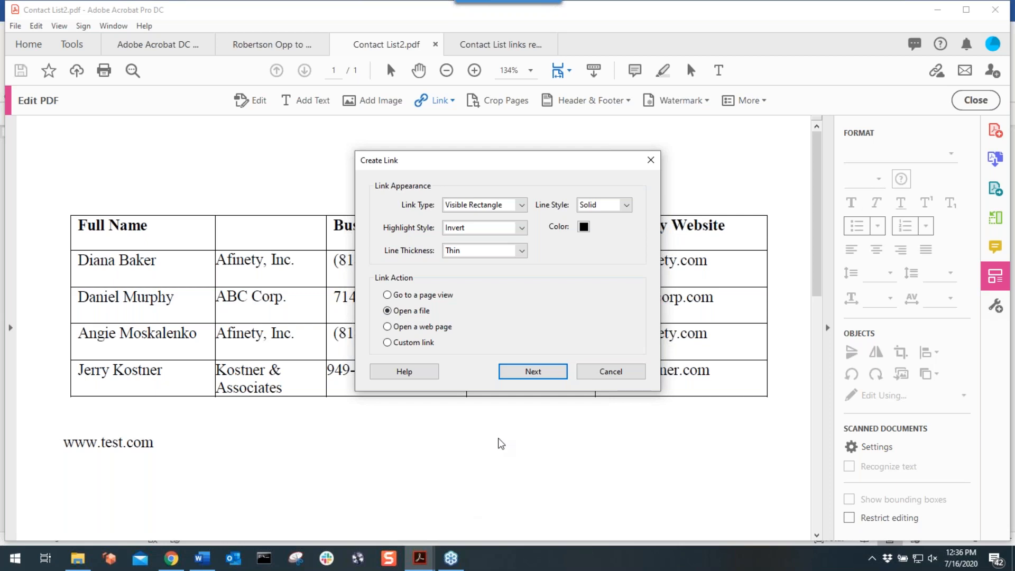
click(410, 327)
click(517, 374)
text(w)
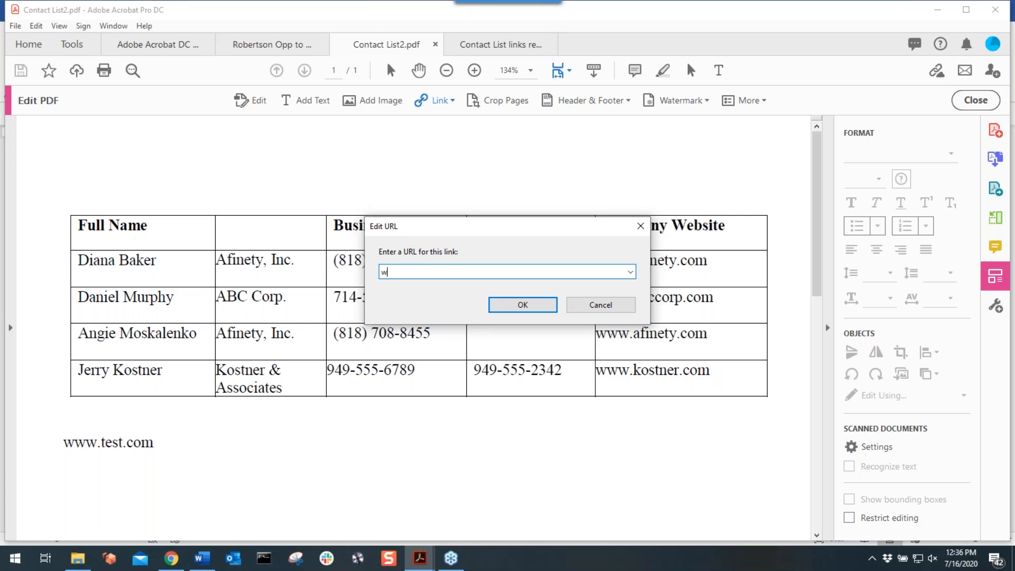
text(ww.afinety.com)
click(523, 311)
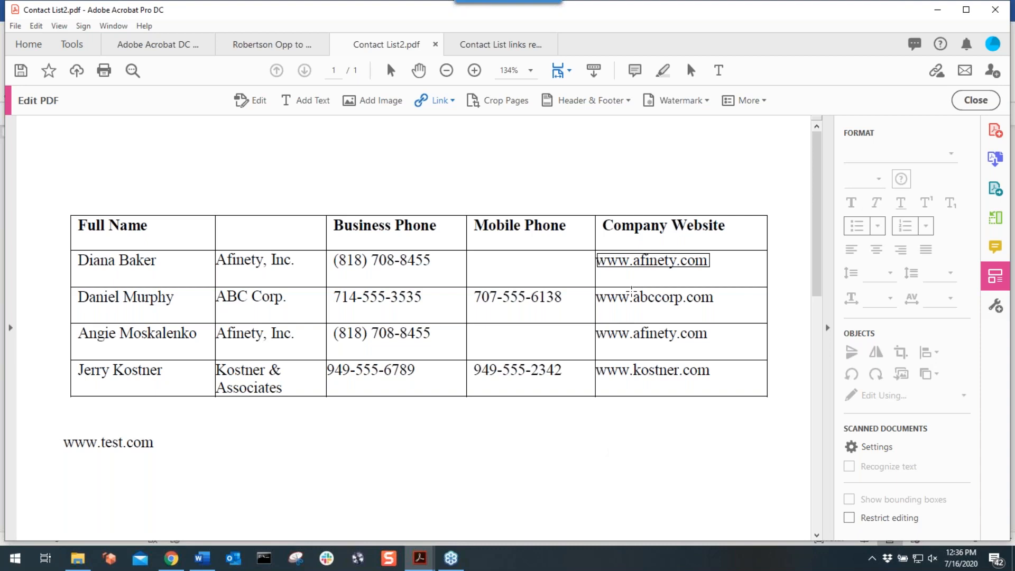
key(Escape)
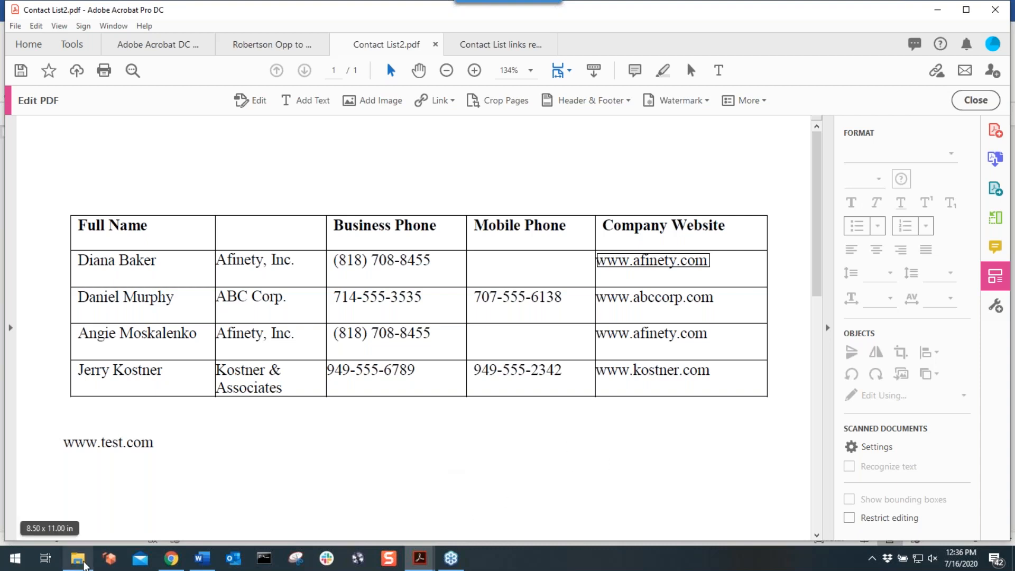
Open "Ex A to Opp to MSJ - Stock Purchase Agreement.pdf" from Webinar Files and review it down to the end of page 1
click(84, 564)
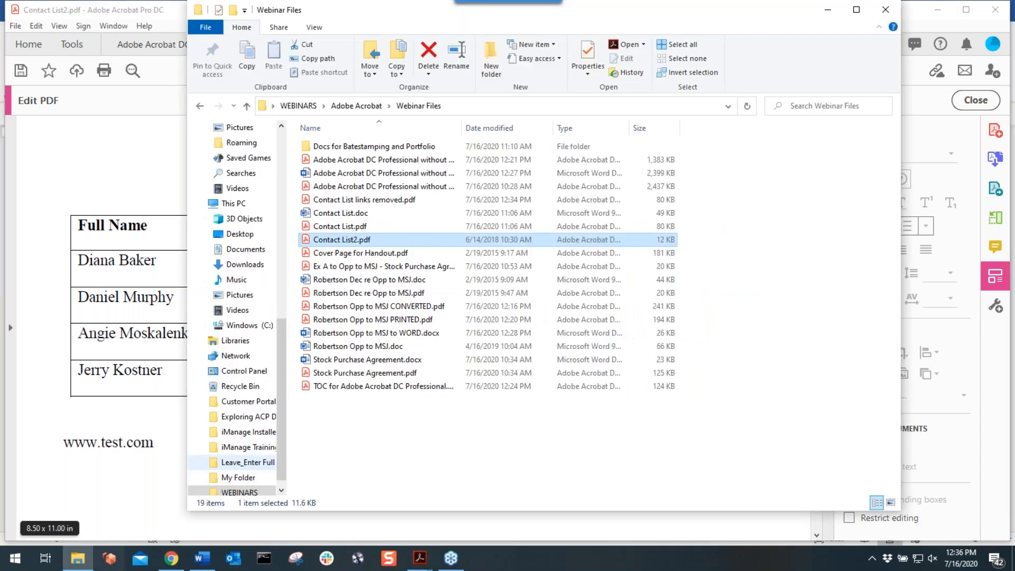
double_click(347, 267)
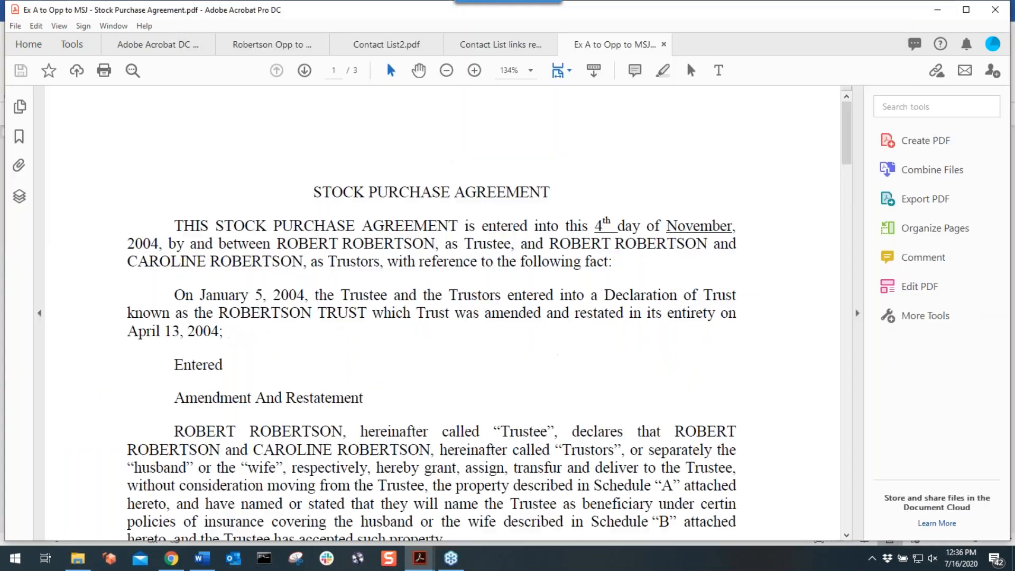
scroll(431, 312, down, 3)
scroll(431, 312, down, 10)
scroll(431, 312, up, 17)
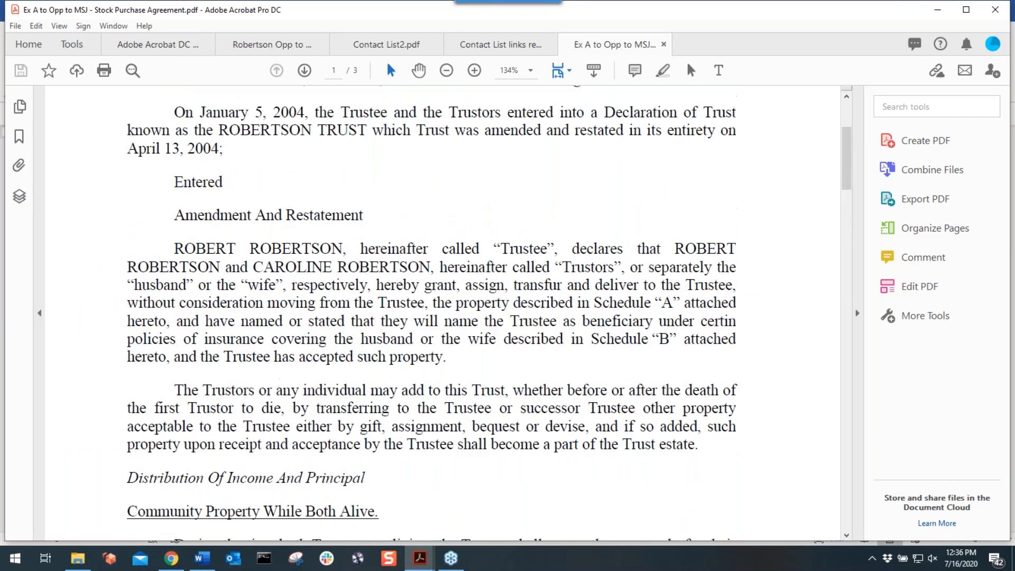
scroll(431, 312, down, 11)
scroll(431, 312, down, 6)
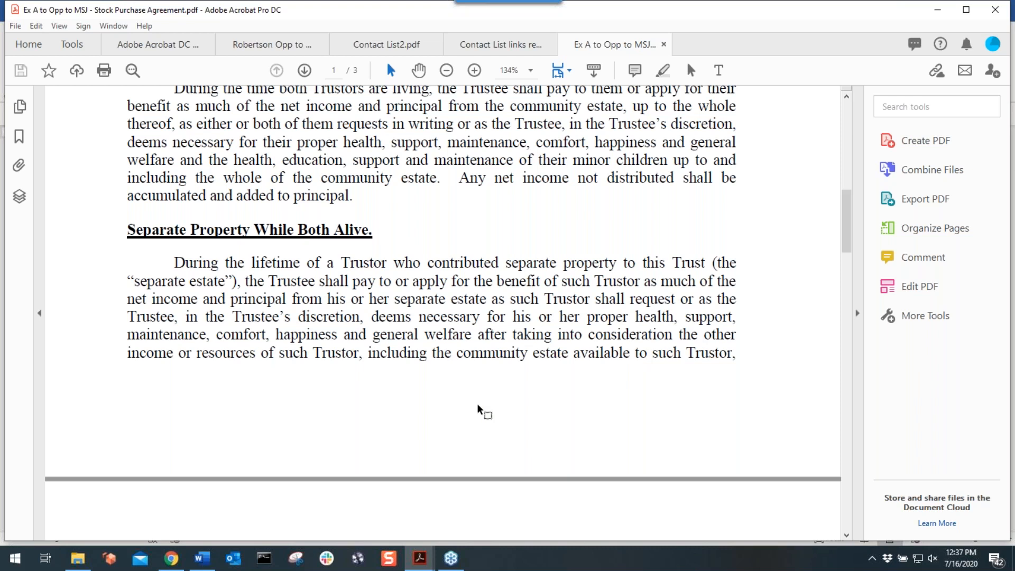
Search the tools for "footer" and start adding a header and footer to the agreement
click(938, 108)
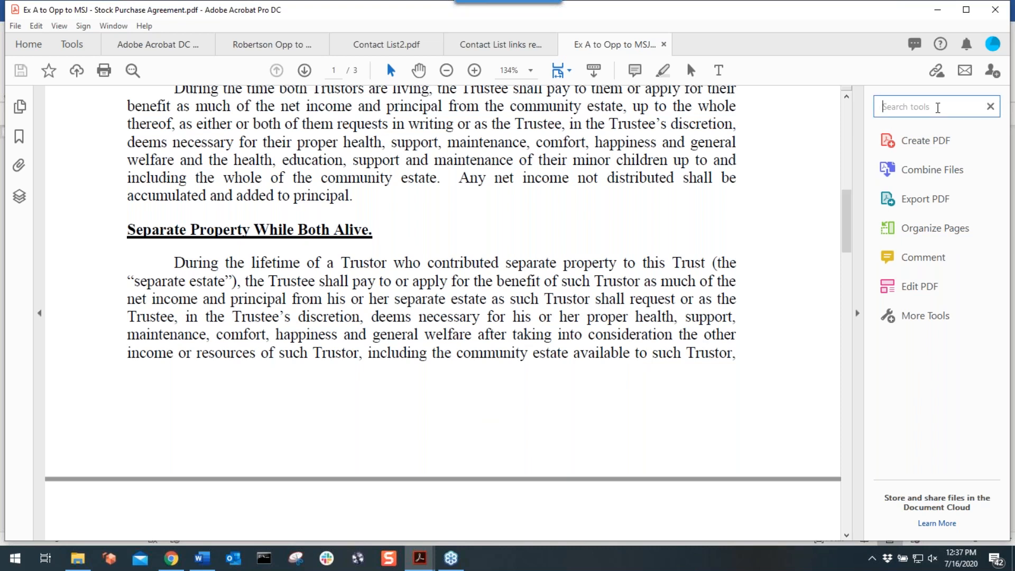
text(footer)
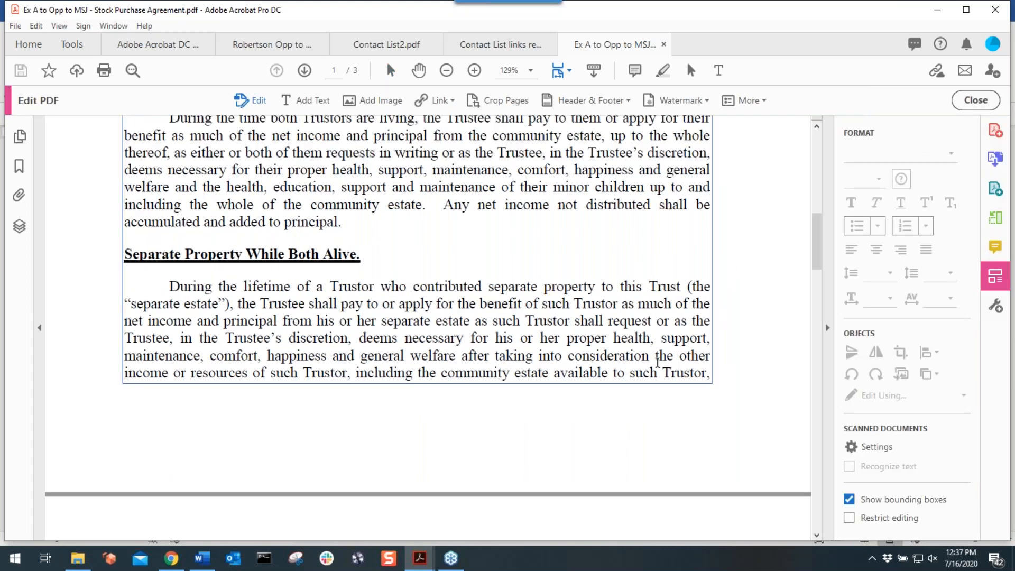
scroll(657, 363, up, 3)
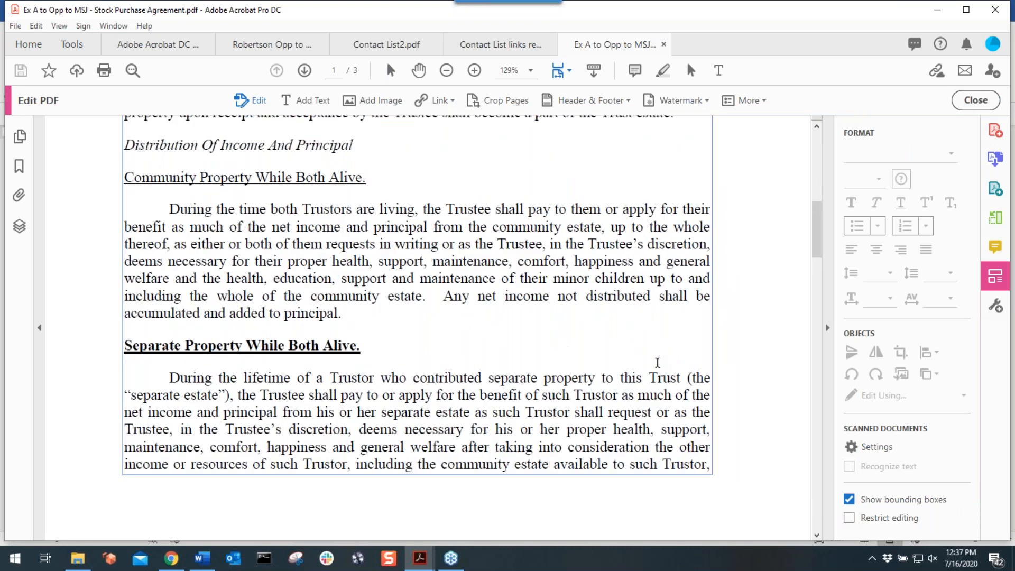
scroll(657, 363, up, 7)
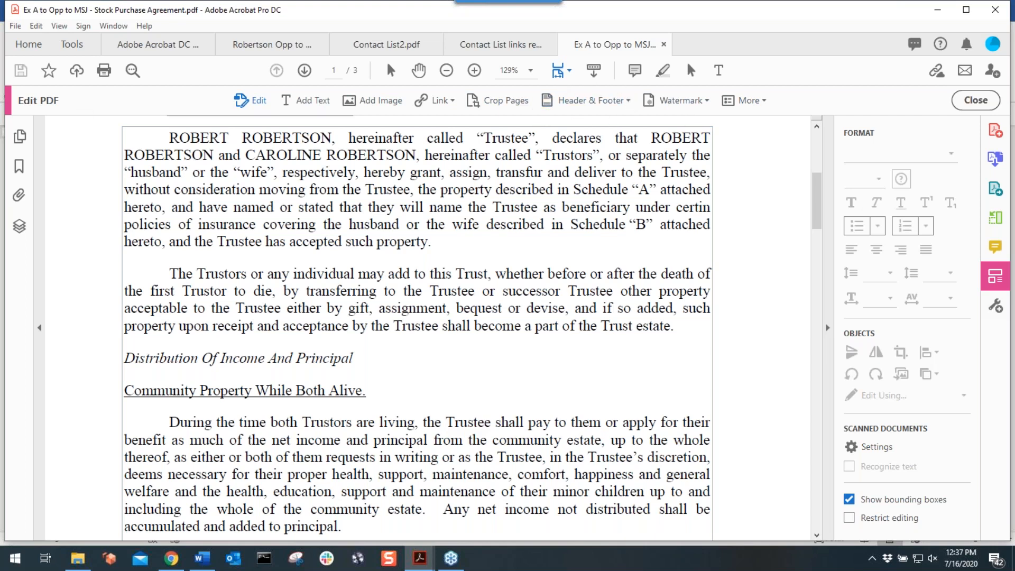
click(587, 100)
click(587, 122)
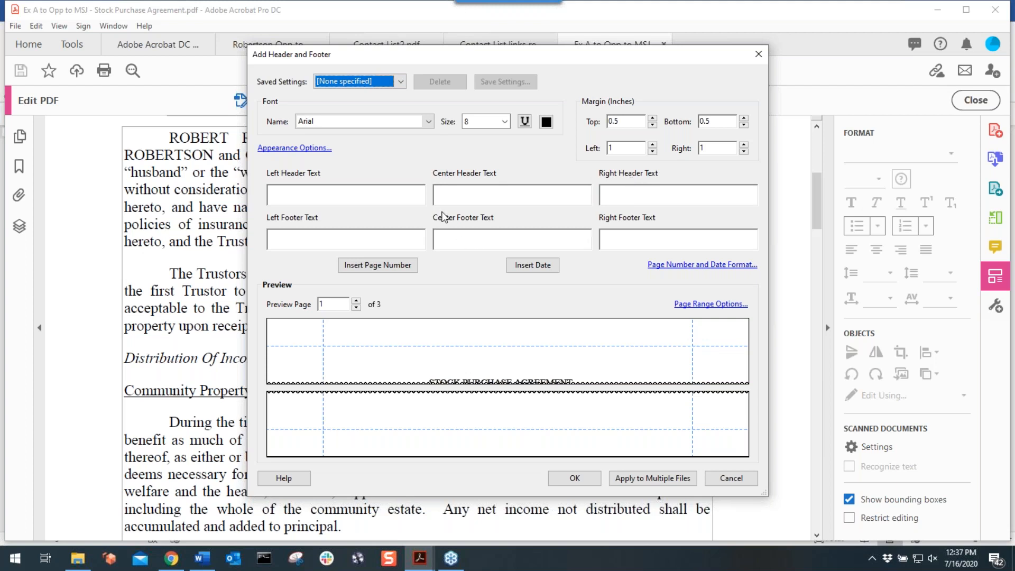
Enter the center footer text EXHIBIT "A" - Page followed by an automatic page number, and set the font size to 10
click(458, 241)
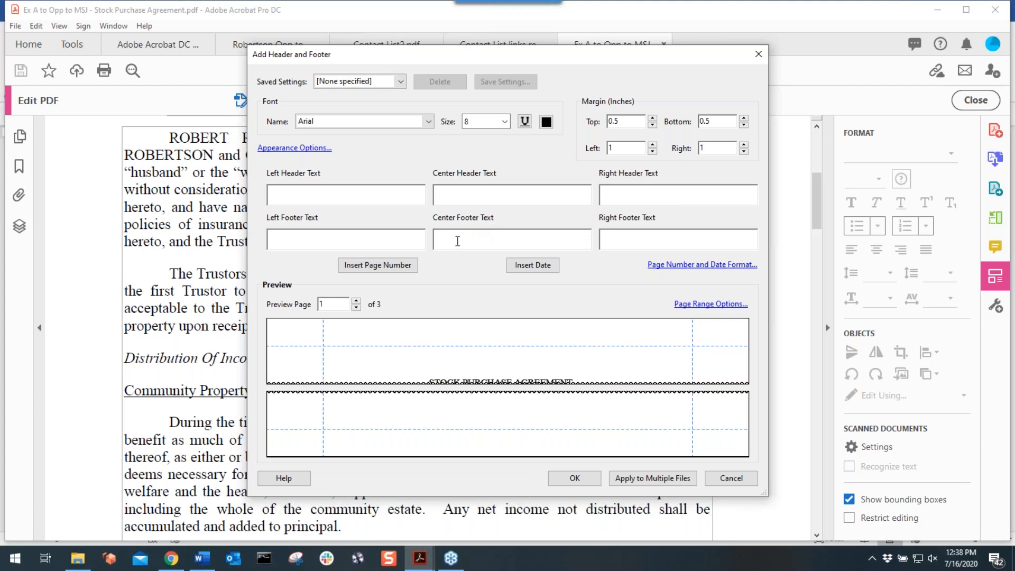
text(HBIT)
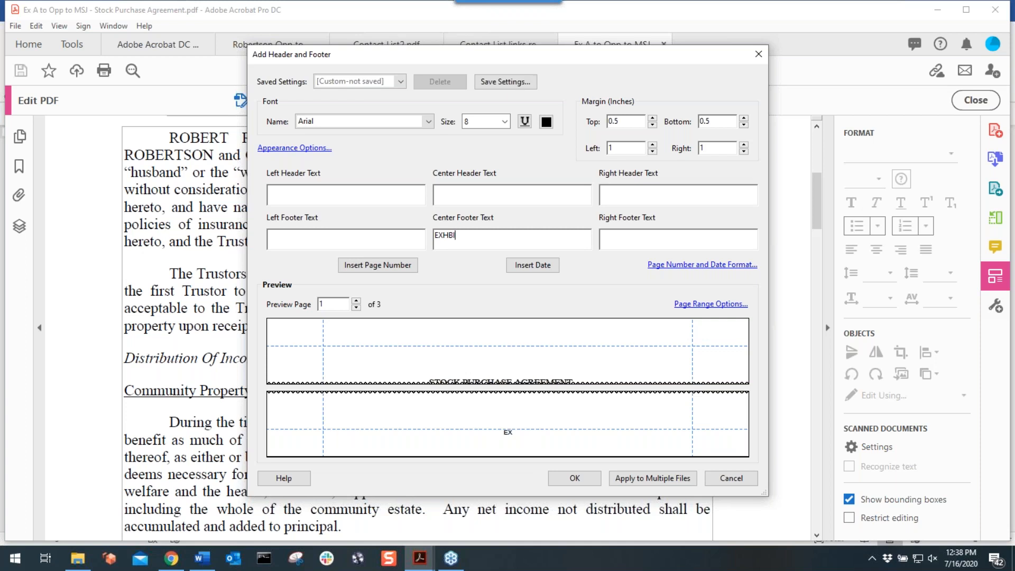
key(BackSpace)
key(BackSpace)
key(BackSpace)
text(IBIT "A" - Page)
click(368, 265)
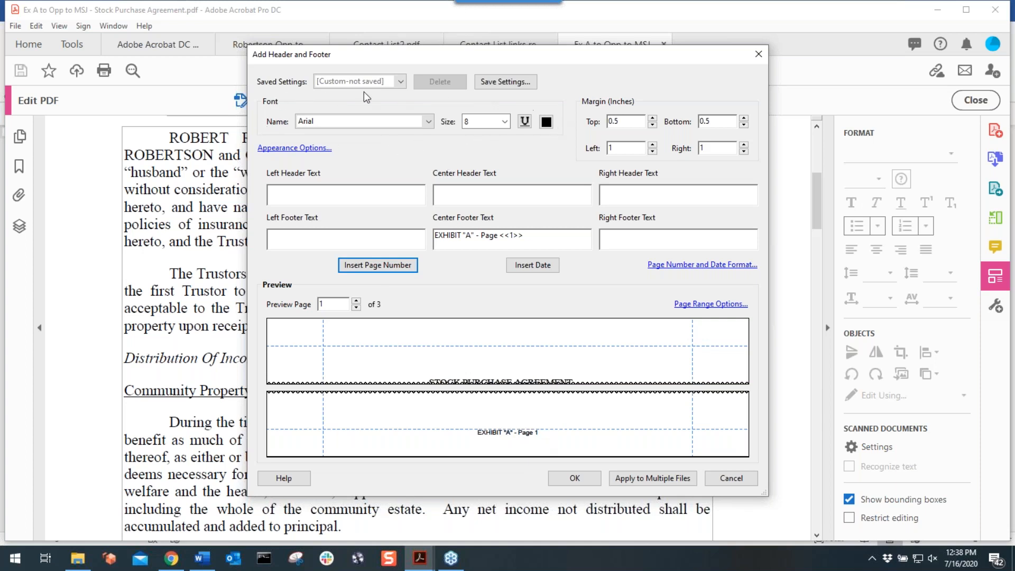
click(505, 122)
click(474, 157)
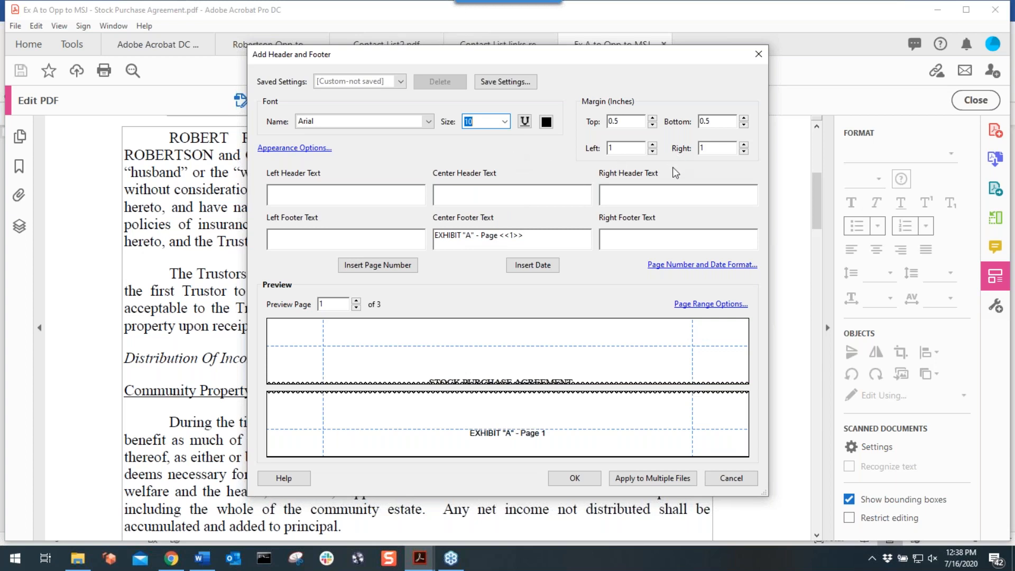
Try a bottom margin of 0.7 inches for the footer, and return it to 0.5 inches
click(744, 120)
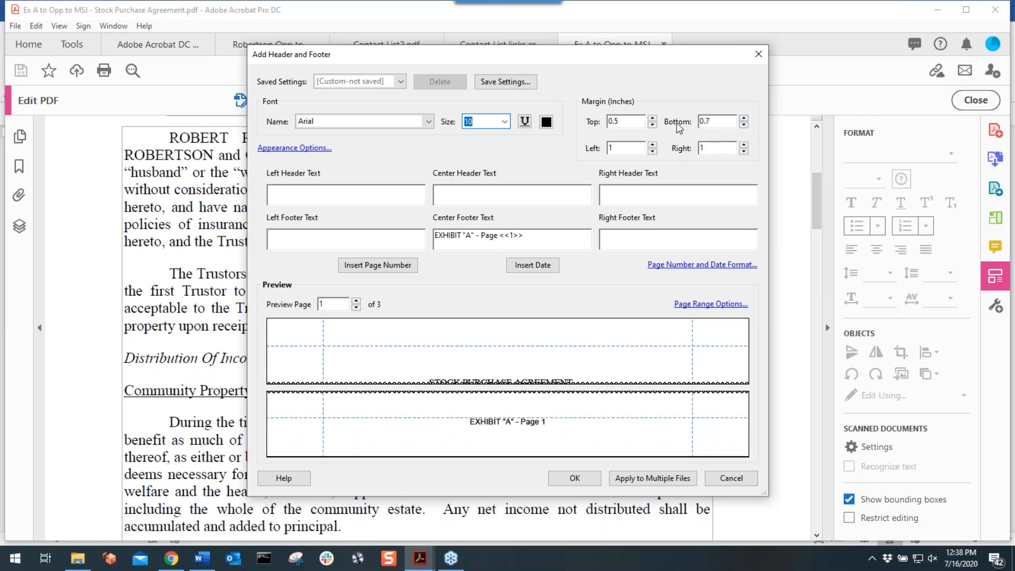
click(745, 127)
click(744, 126)
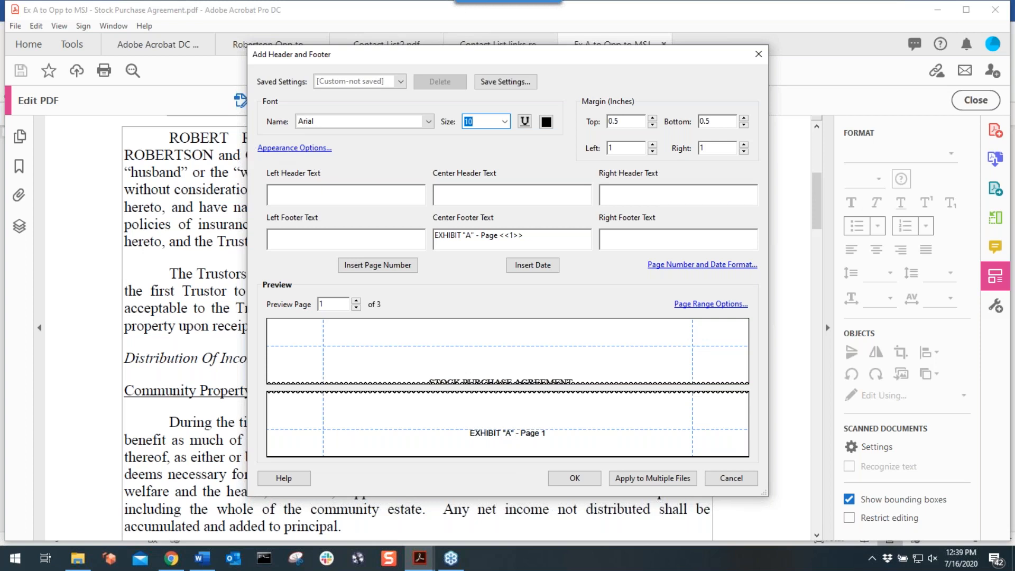
Enable shrinking the document to avoid overwriting its text and graphics, and check the page range options without changing them
click(295, 147)
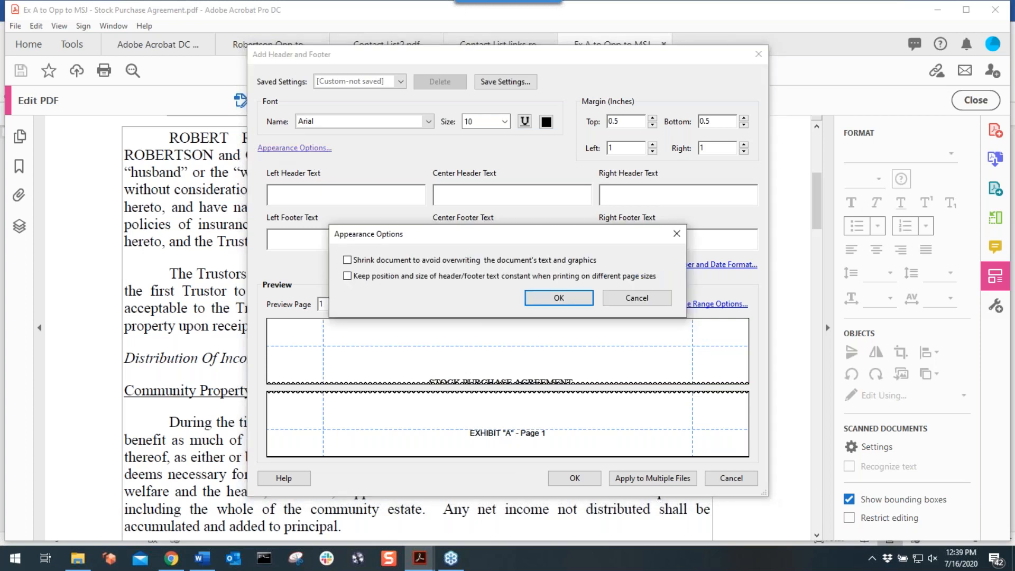
click(347, 260)
key(Return)
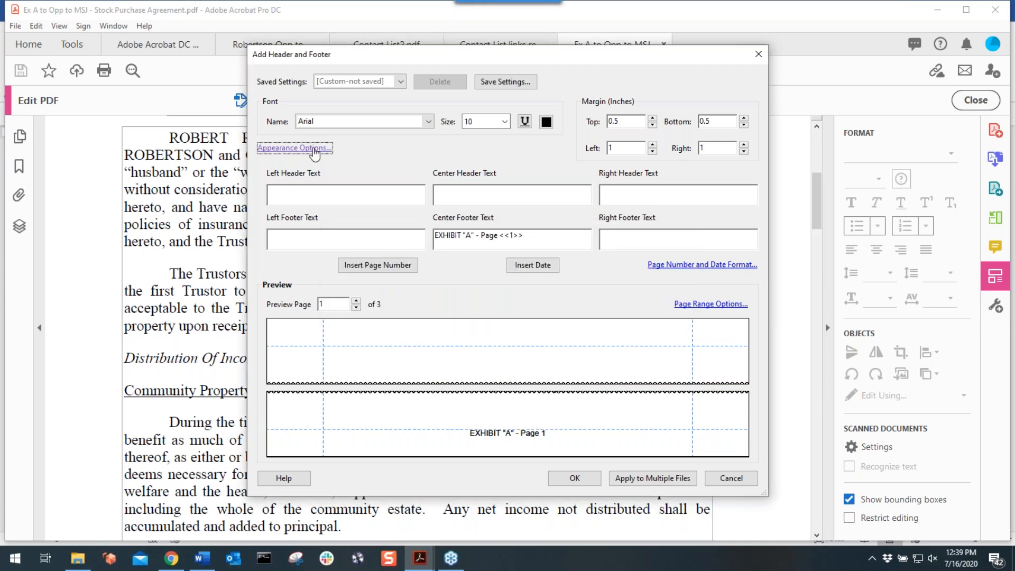
click(707, 305)
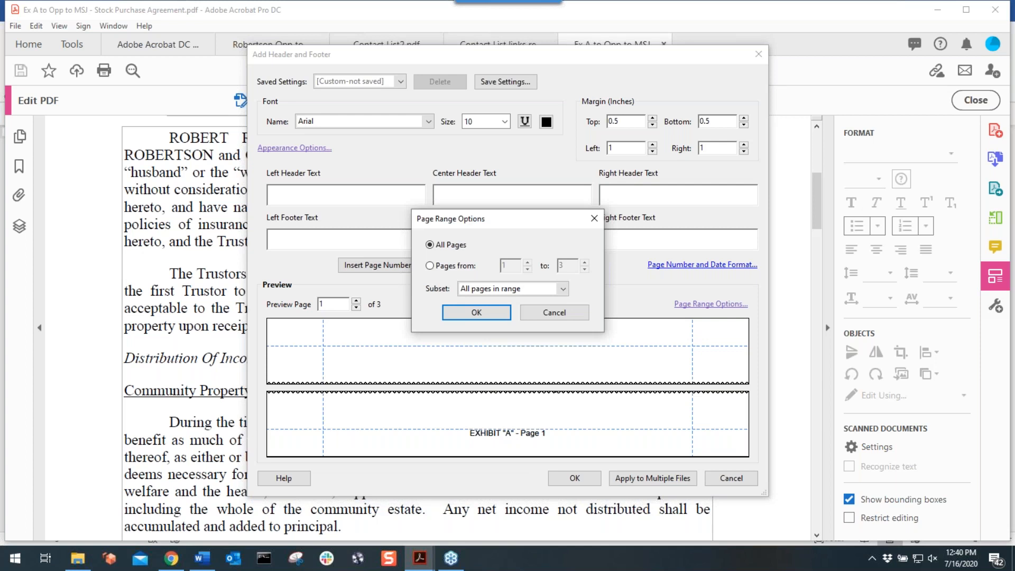
click(553, 313)
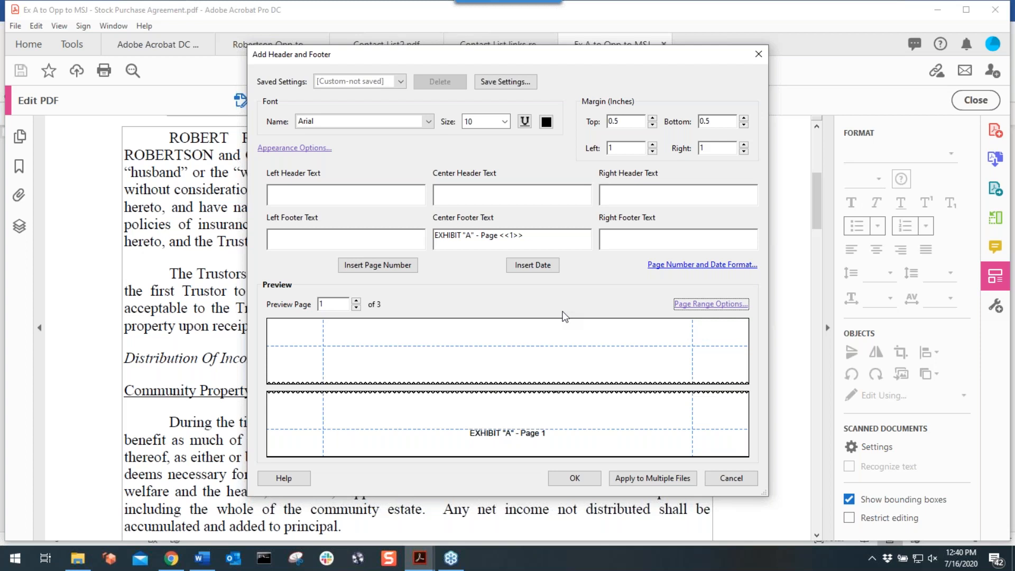
Apply the exhibit footer to the agreement and check it at the bottom of all three pages
click(569, 479)
scroll(428, 327, down, 10)
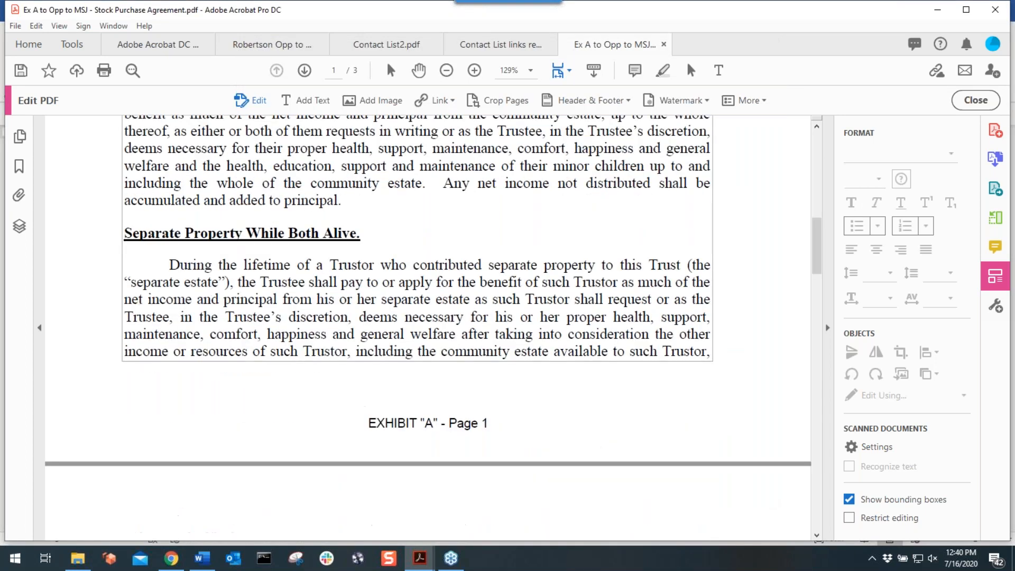
scroll(523, 447, down, 10)
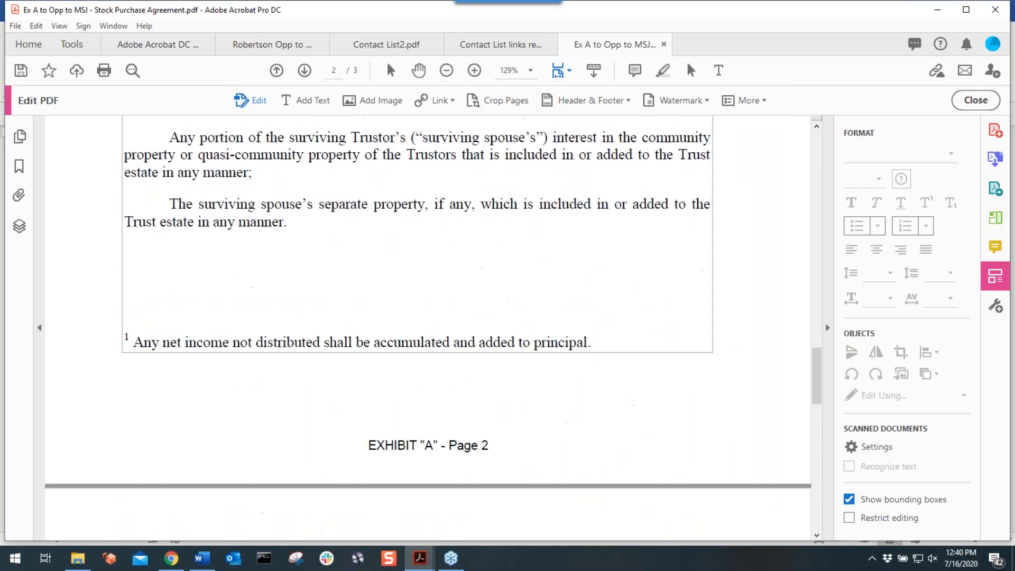
scroll(524, 446, down, 10)
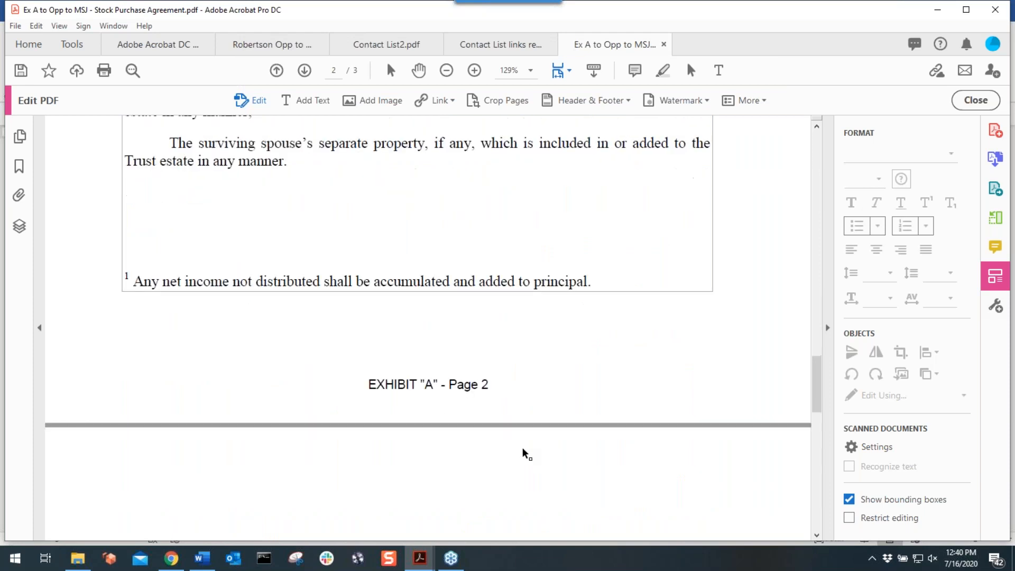
scroll(528, 466, down, 5)
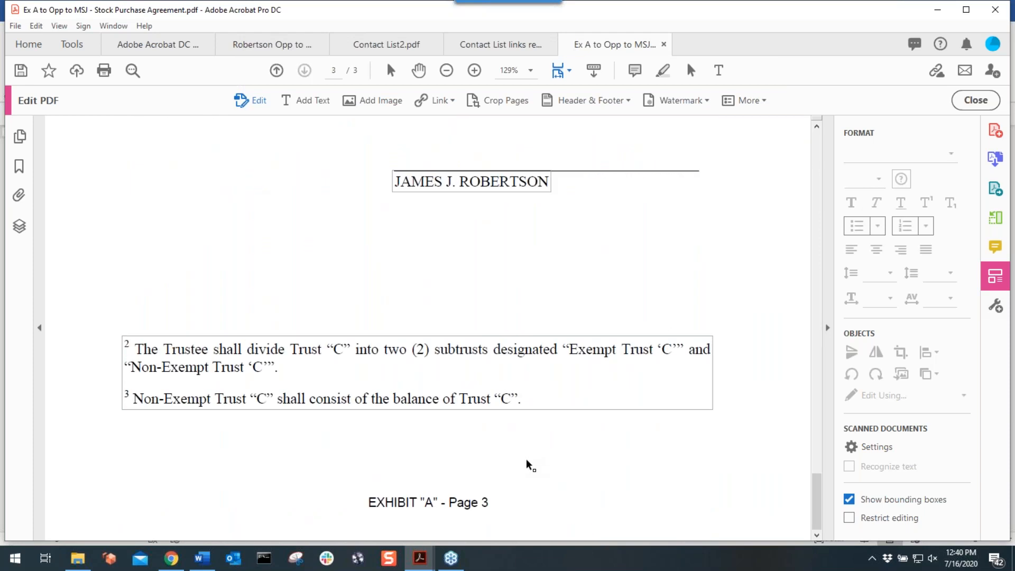
scroll(531, 465, up, 8)
scroll(532, 445, up, 10)
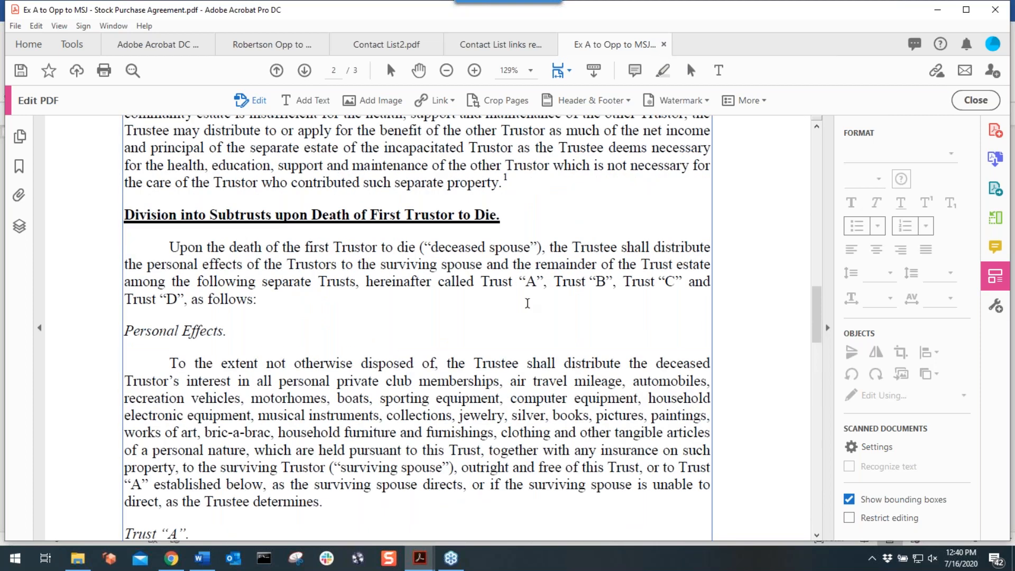
scroll(527, 303, up, 4)
click(591, 100)
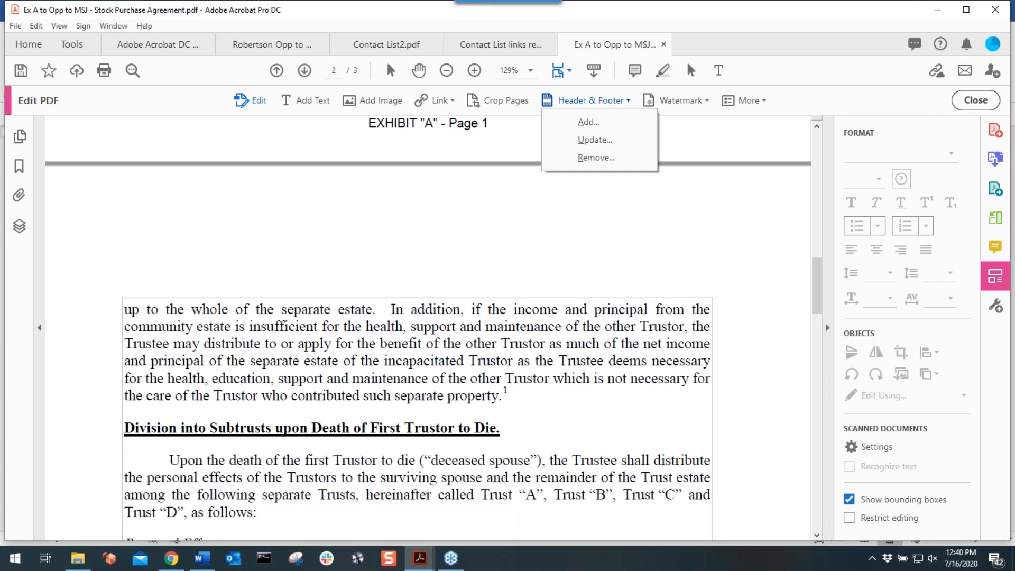
Close the agreement and Contact List2.pdf with their changes saved, and close Contact List links removed.pdf and Robertson Opp to MSJ CONVERTED.pdf
click(663, 44)
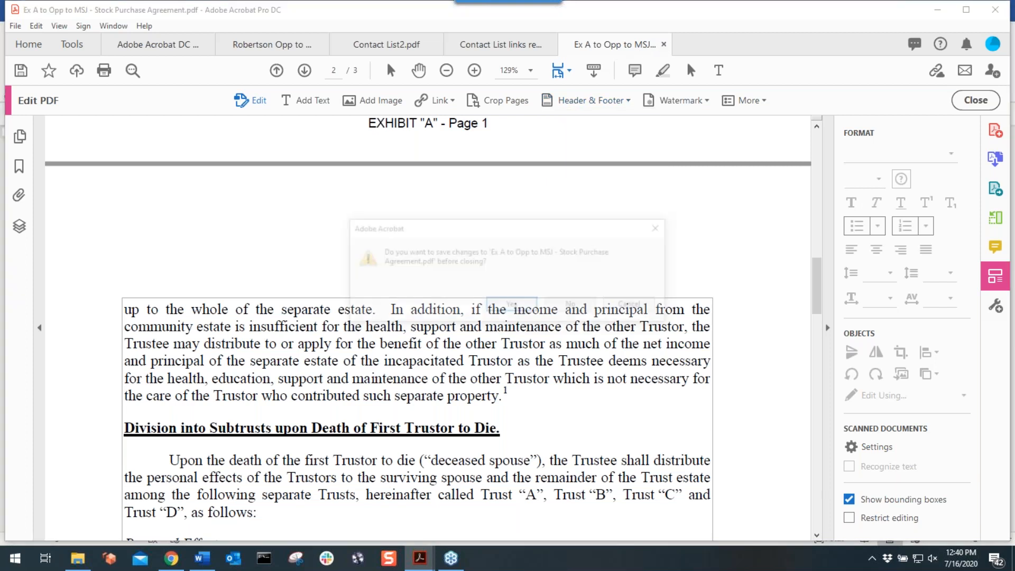
click(570, 305)
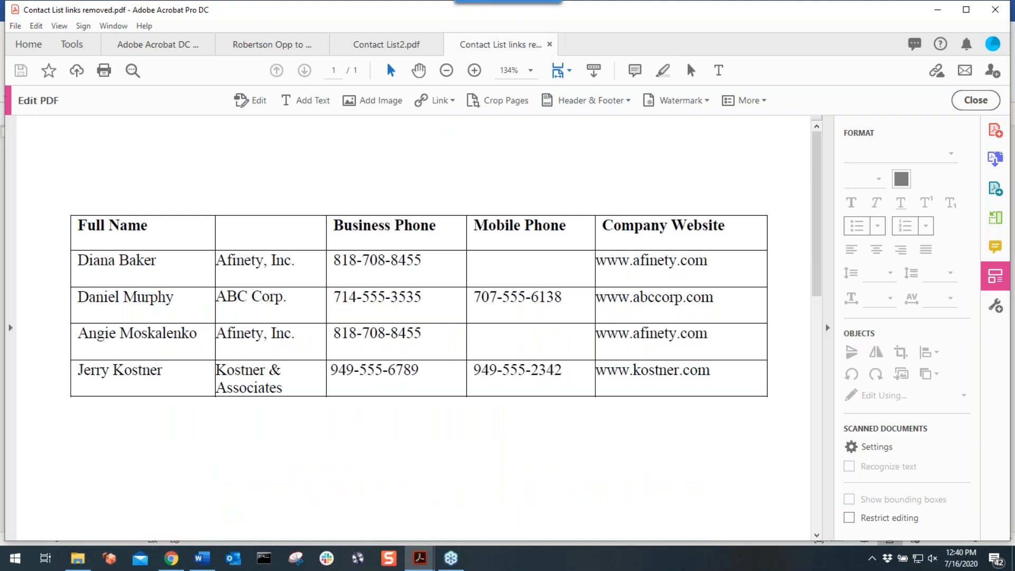
click(549, 45)
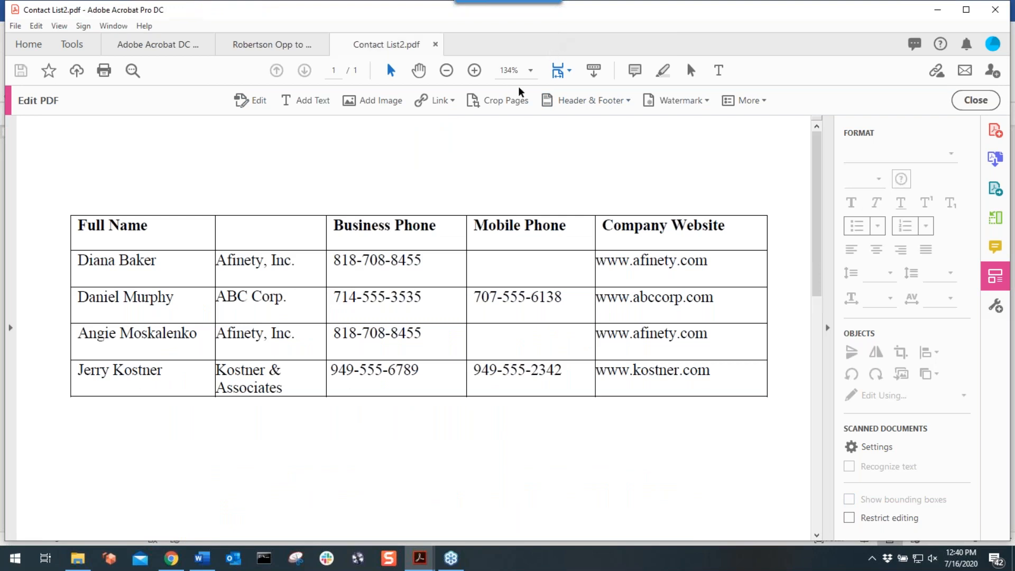
click(435, 44)
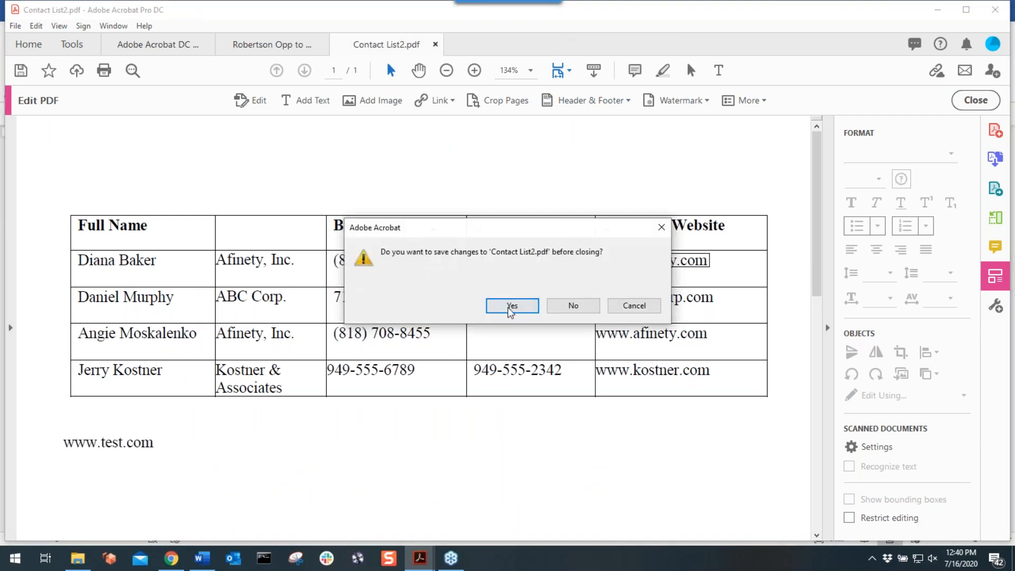
click(512, 306)
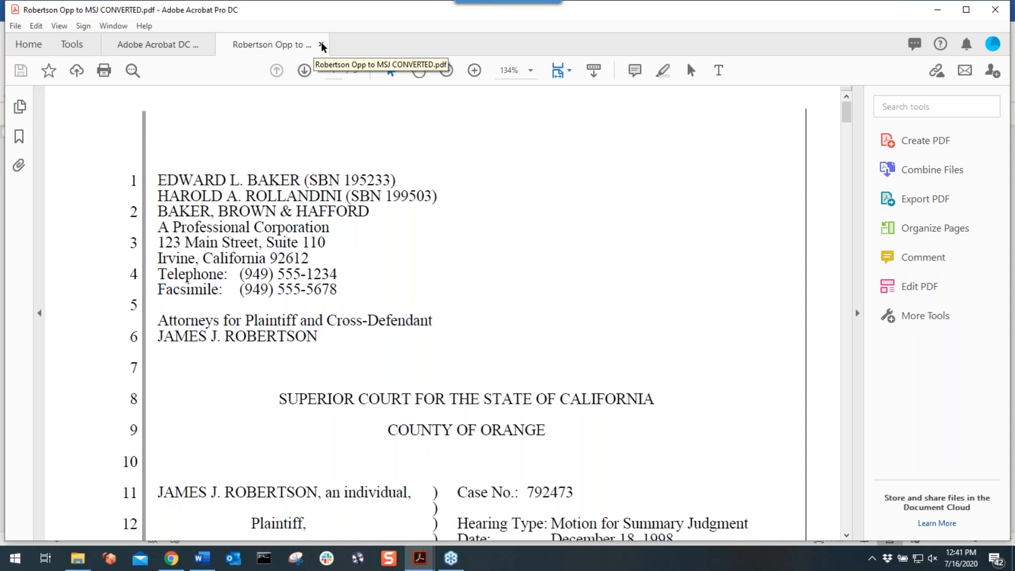
click(321, 44)
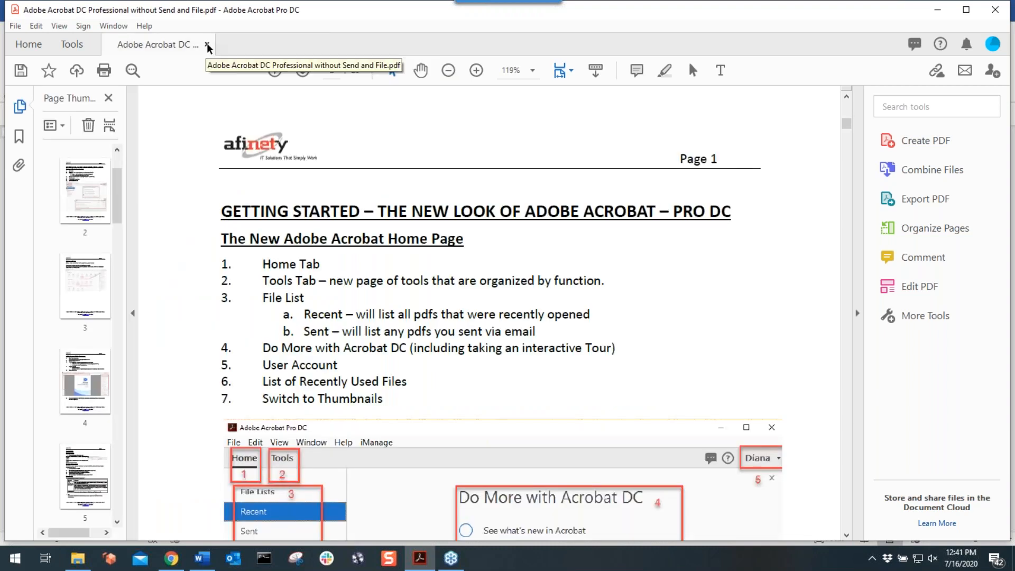
click(206, 45)
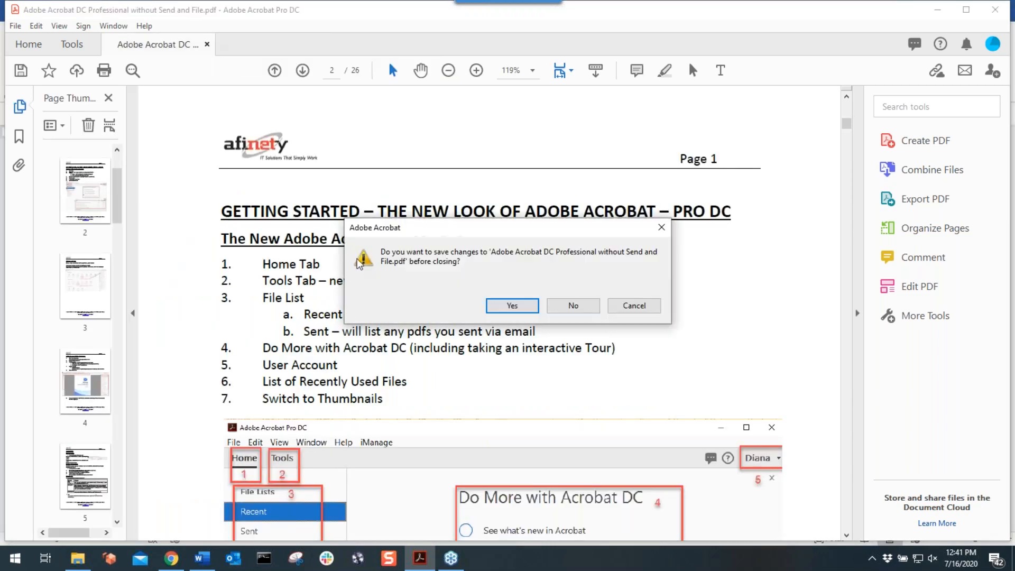
click(513, 305)
click(634, 305)
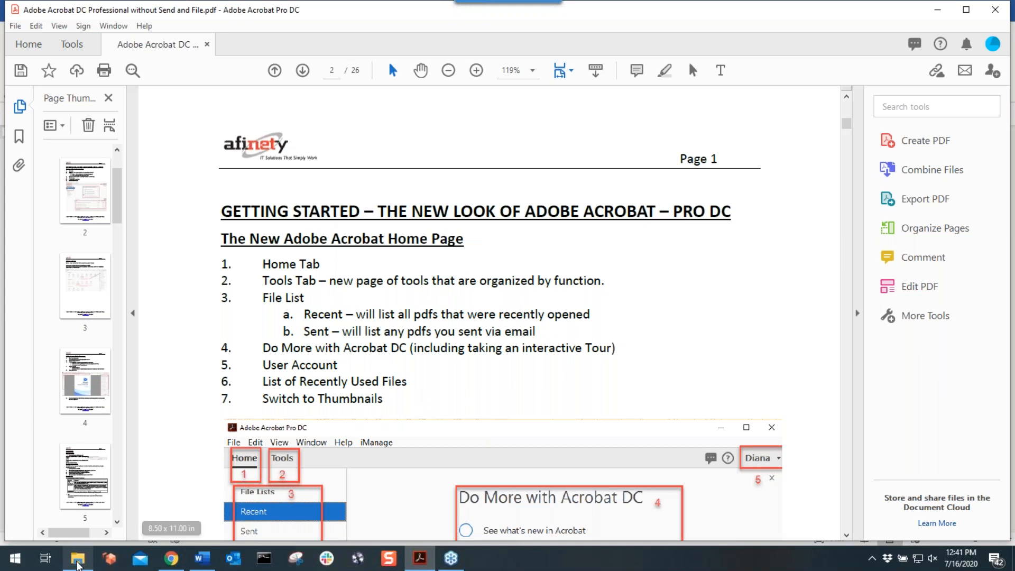
Look over the files in the Webinar Files folder, and search the tools for "combin" to start Combine Files
click(78, 560)
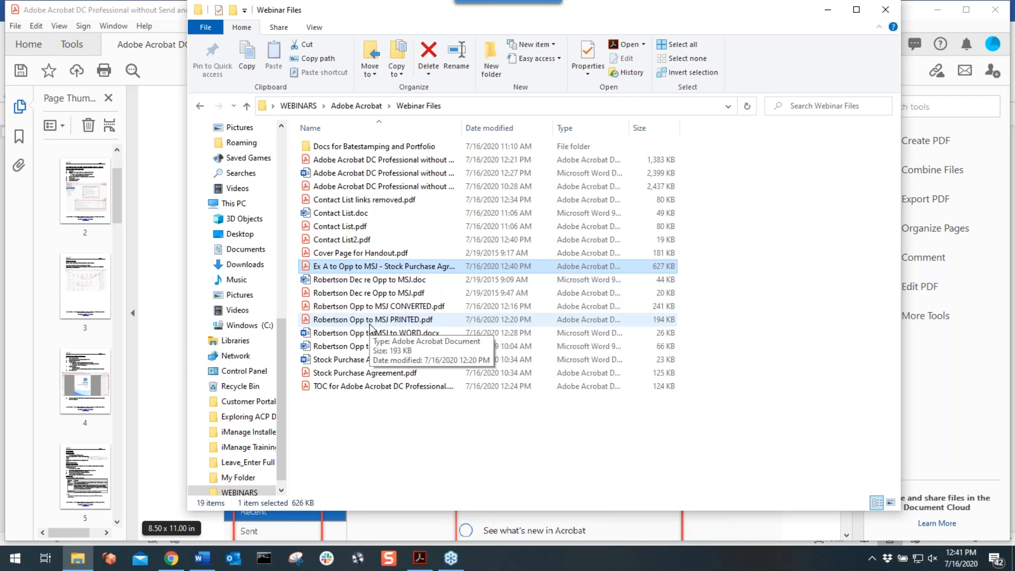
click(827, 15)
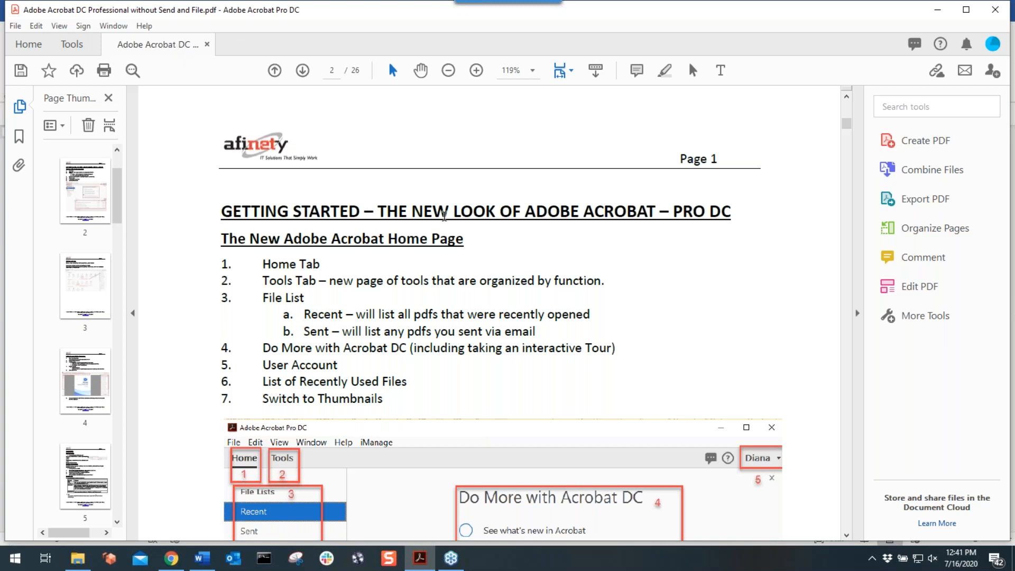
click(902, 108)
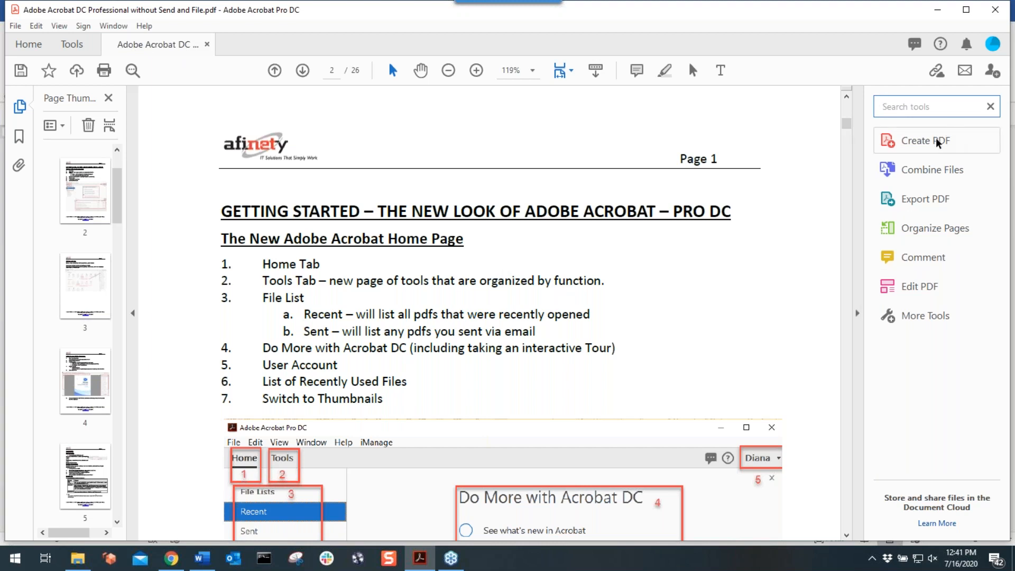
text(combin)
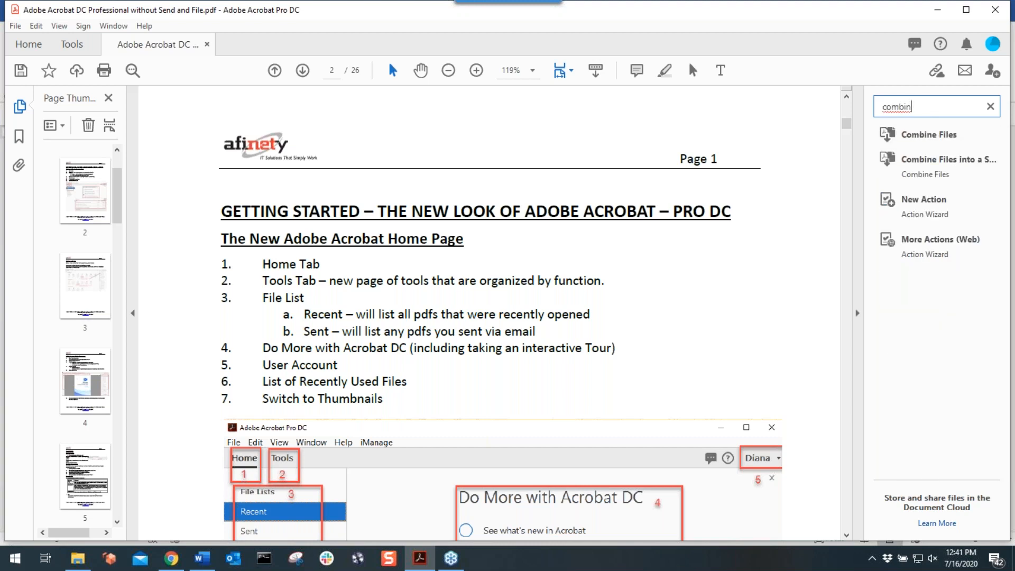
click(932, 135)
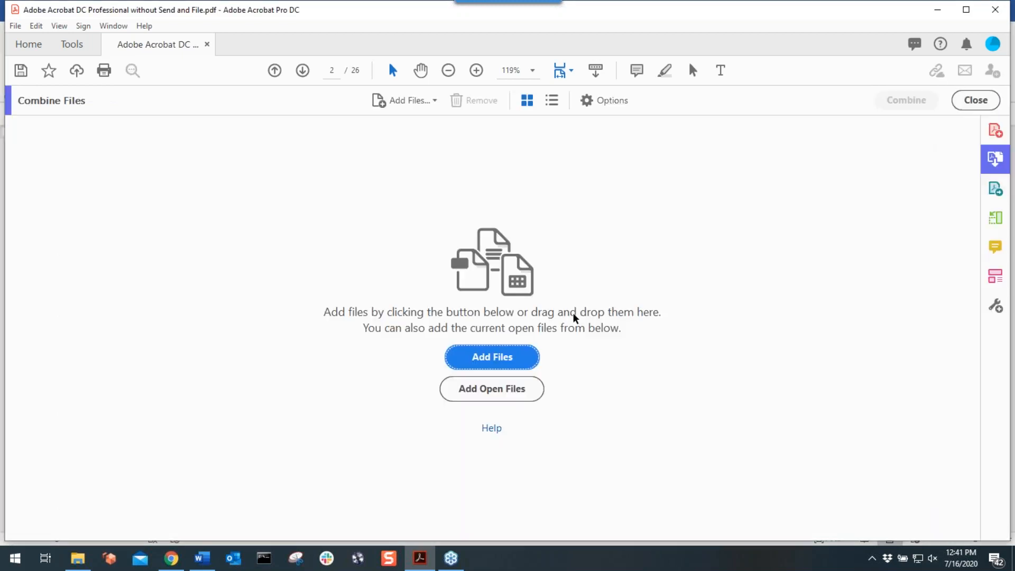
Add Ex A to Opp to MSJ - Stock Purchase Agreement.pdf, Robertson Dec re Opp to MSJ.pdf and Robertson Opp to MSJ CONVERTED.pdf for combining
click(500, 359)
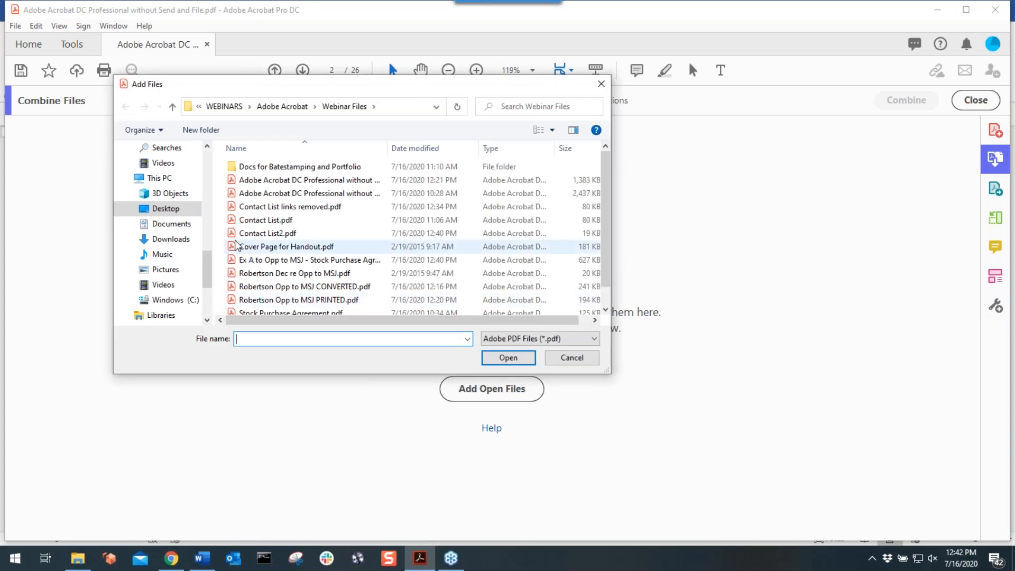
scroll(272, 283, down, 1)
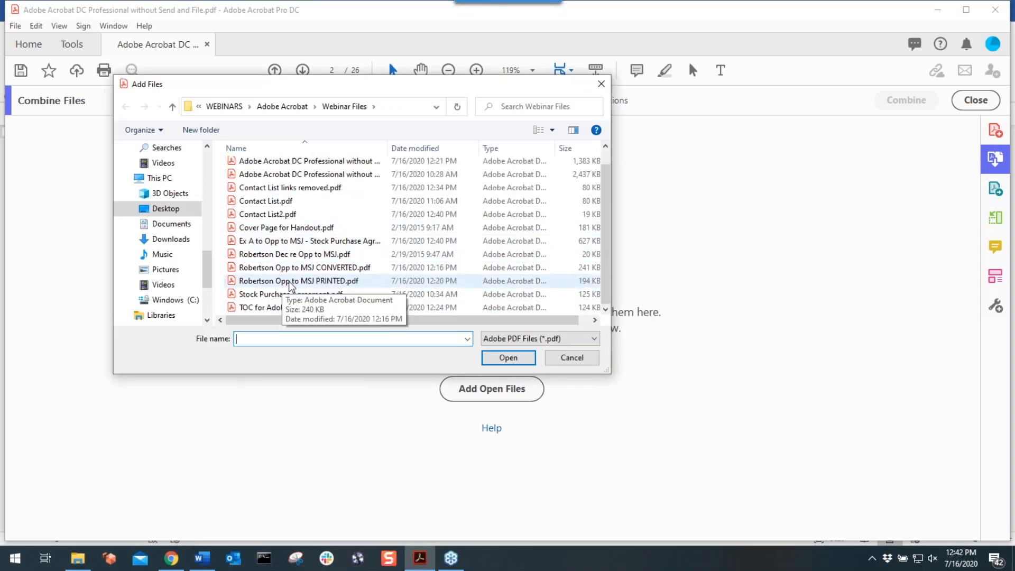
click(288, 242)
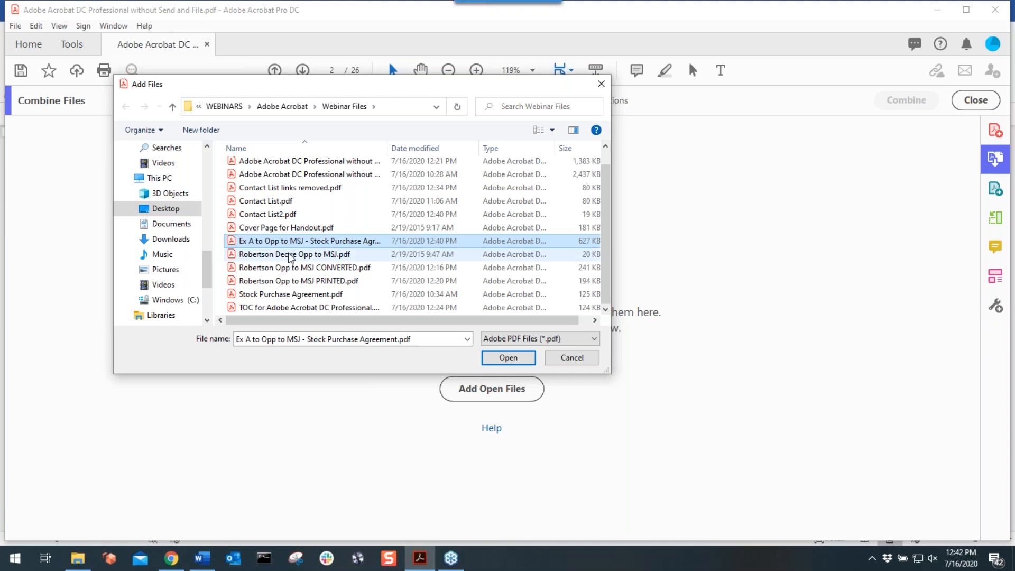
ctrl+click(290, 255)
ctrl+click(291, 267)
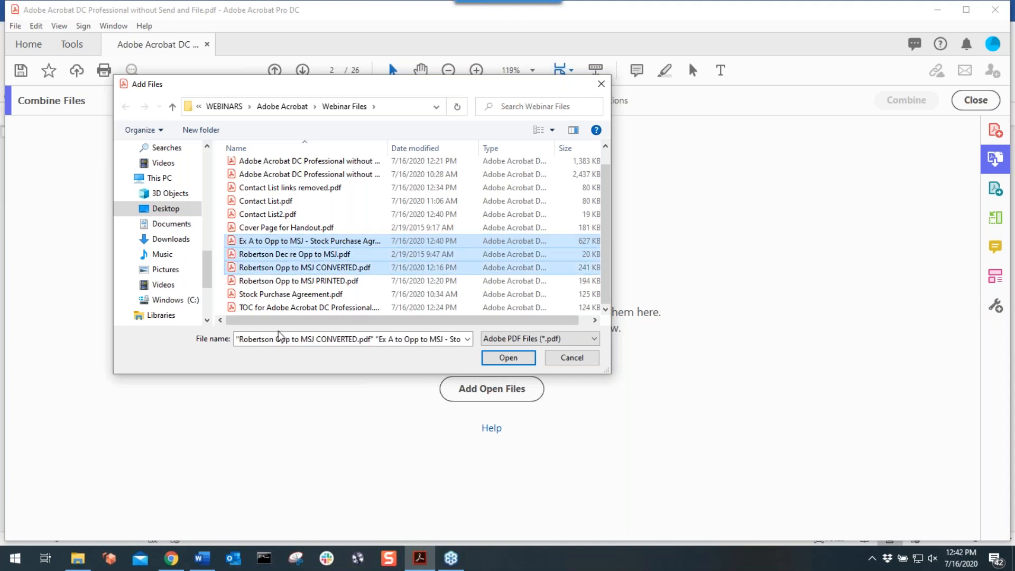
click(497, 359)
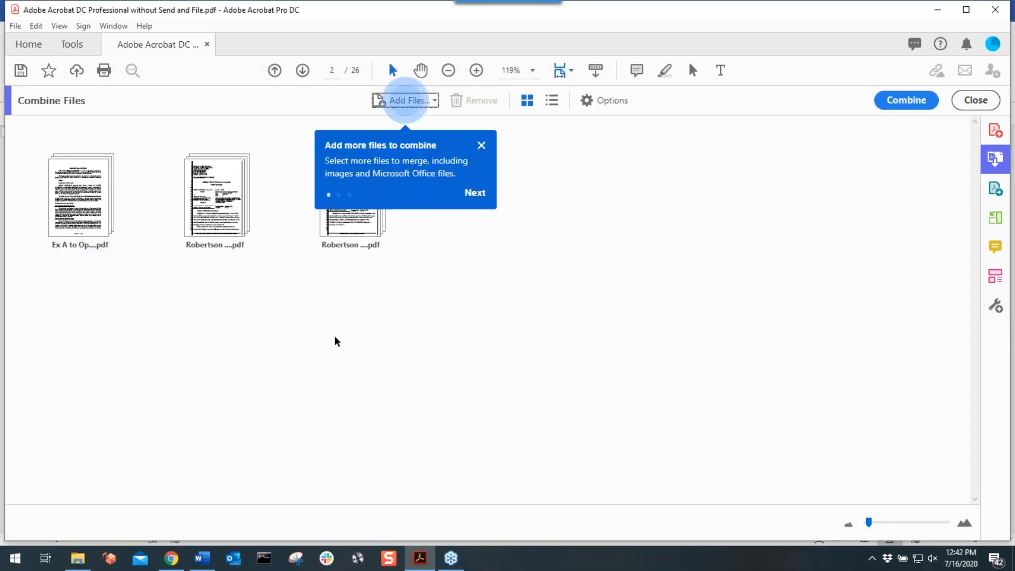
click(481, 146)
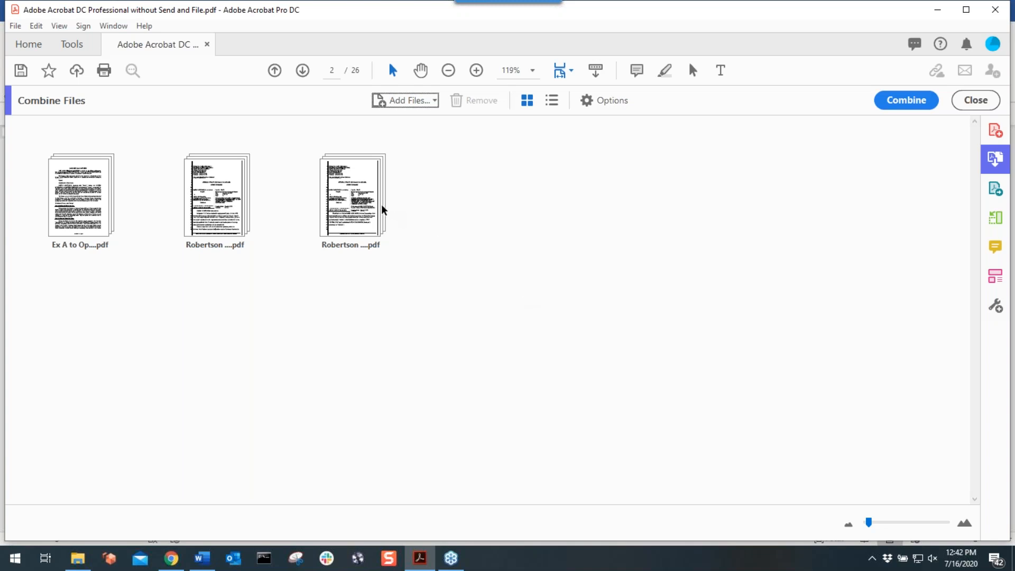
Order the files as Robertson Opp to MSJ CONVERTED, Robertson Dec re Opp to MSJ and Ex A, and combine them into one PDF
mouse_move(359, 201)
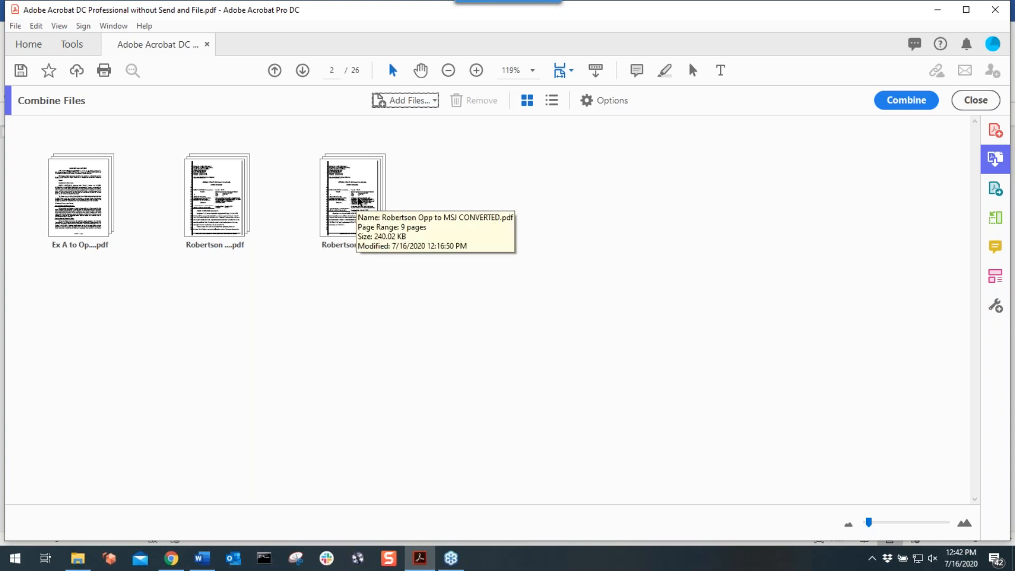
drag(358, 201, 62, 243)
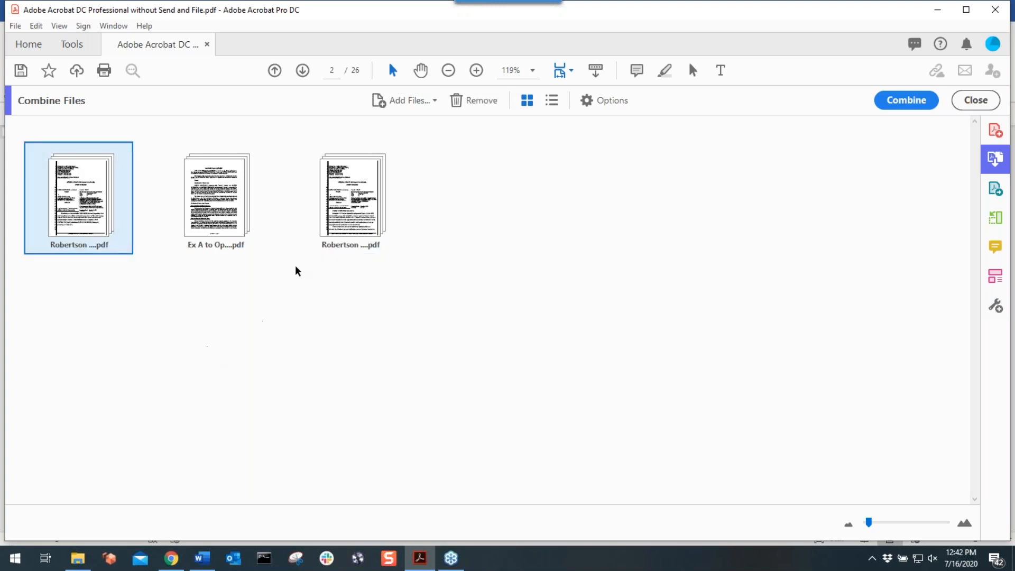
mouse_move(344, 204)
drag(344, 204, 153, 222)
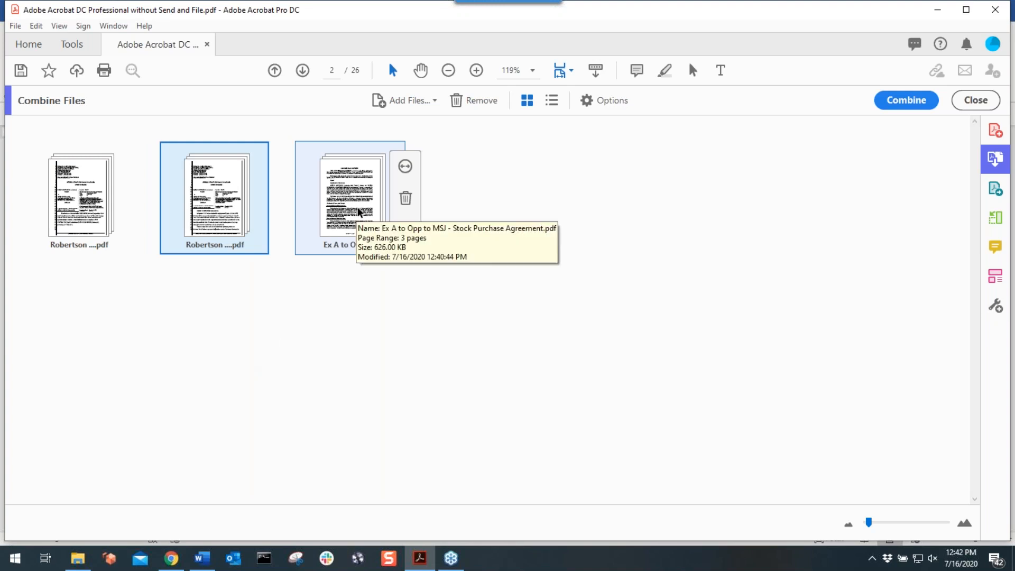
click(578, 230)
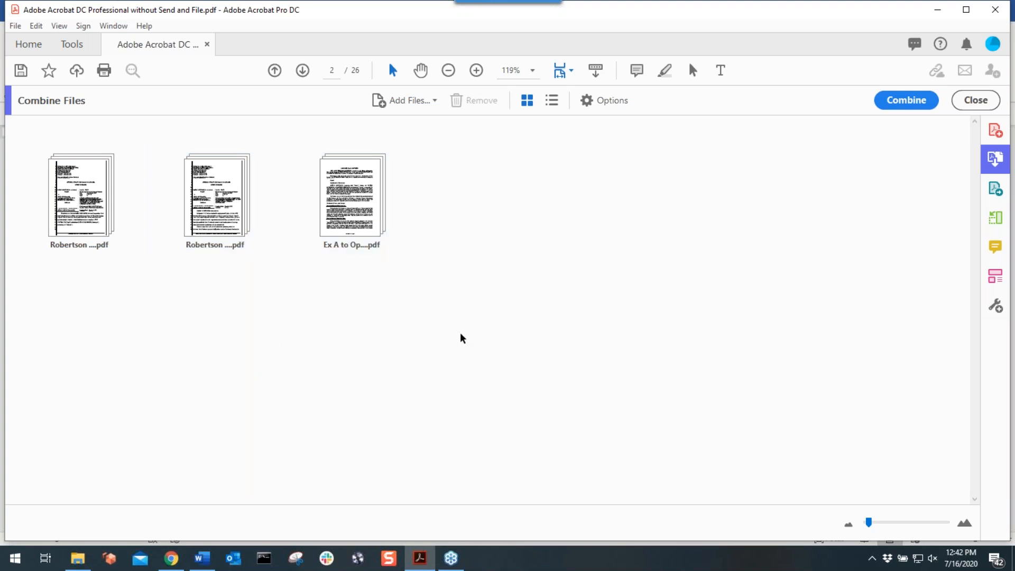
mouse_move(379, 176)
click(900, 104)
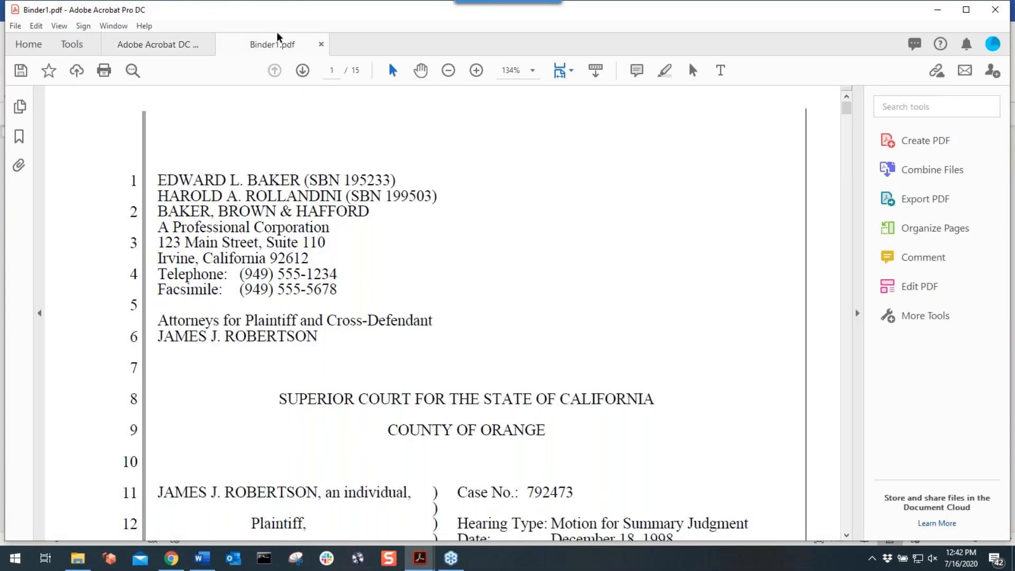
Show the combined PDF's page thumbnails and examine where the declaration and the Exhibit A agreement start, including the exhibit footer
click(21, 111)
scroll(126, 264, down, 5)
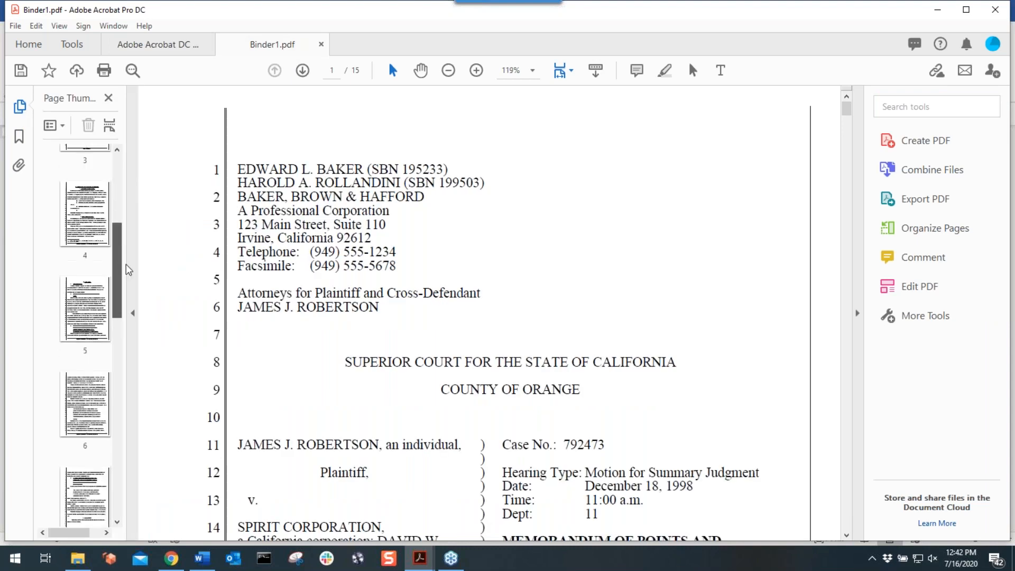
scroll(129, 281, down, 7)
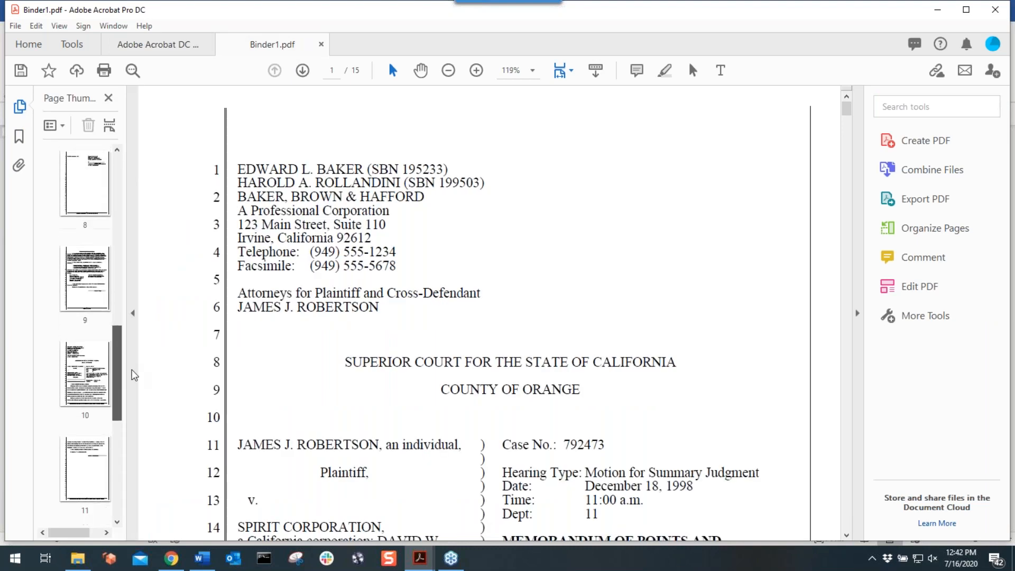
click(93, 283)
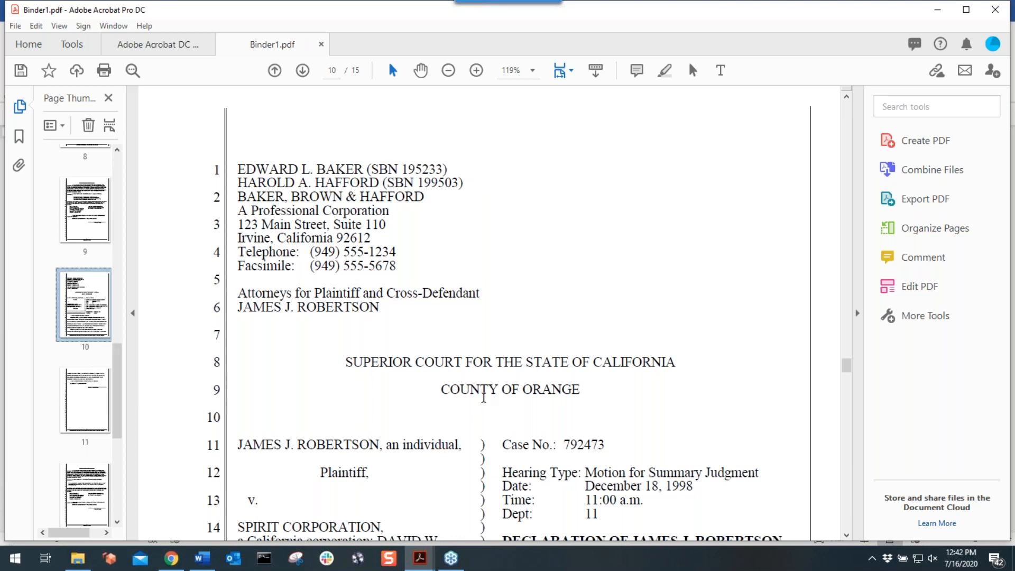
scroll(483, 398, down, 1)
scroll(483, 397, down, 4)
drag(116, 373, 115, 448)
scroll(115, 443, down, 1)
click(84, 304)
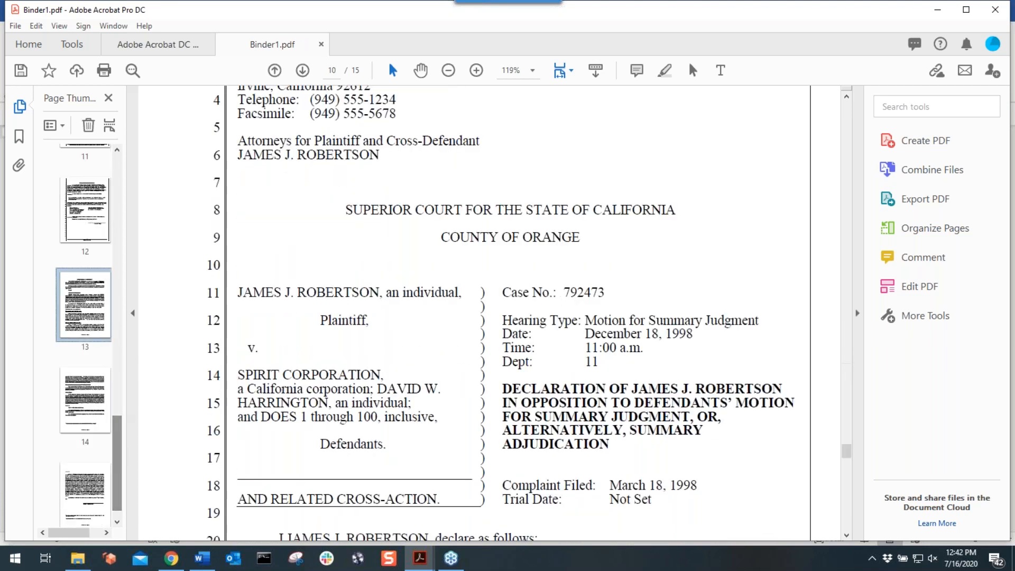
scroll(410, 368, down, 15)
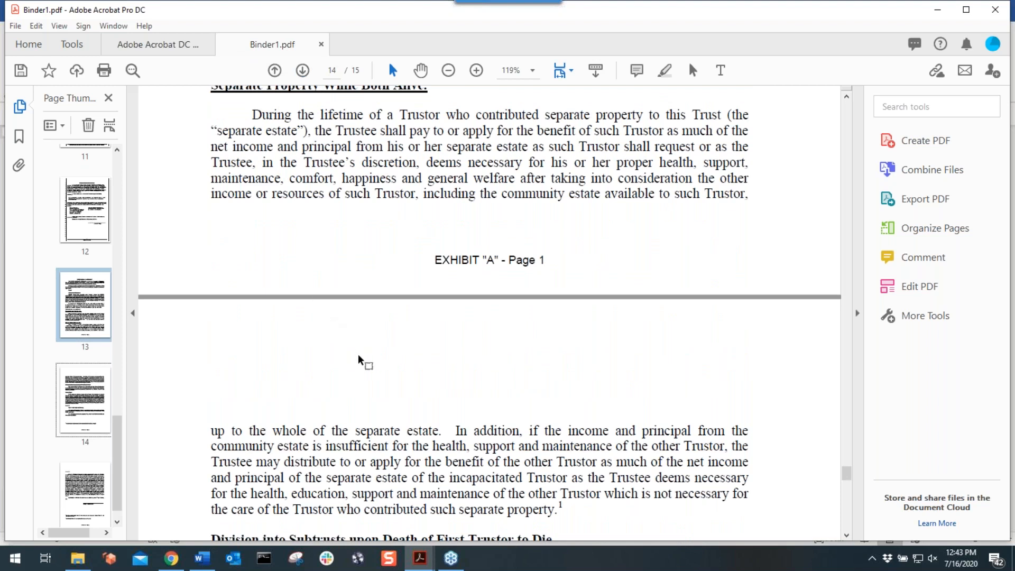
Look over the first Exhibit A page once more, and close Binder1.pdf without saving the changes
scroll(358, 356, up, 8)
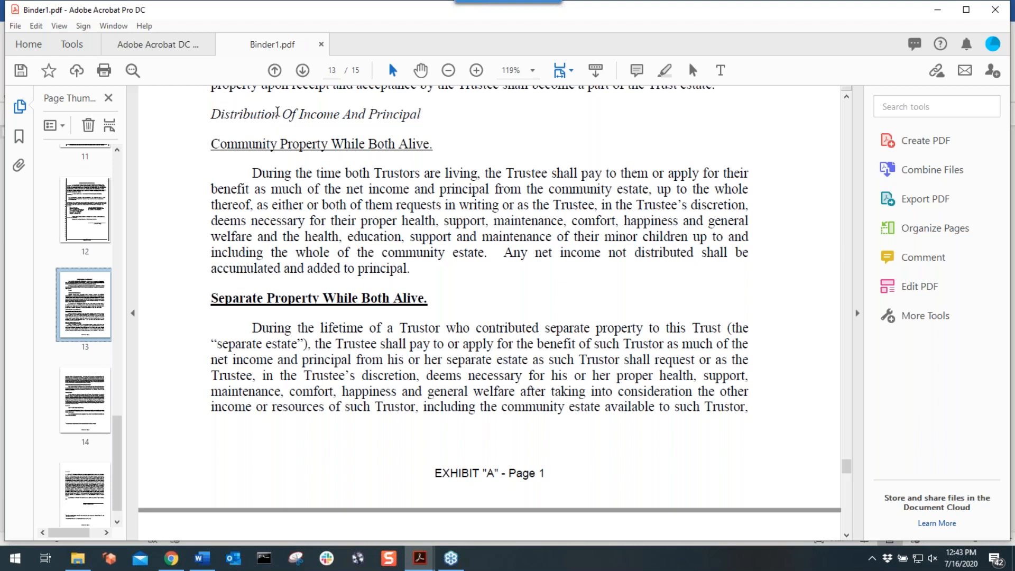
scroll(277, 111, down, 1)
click(321, 45)
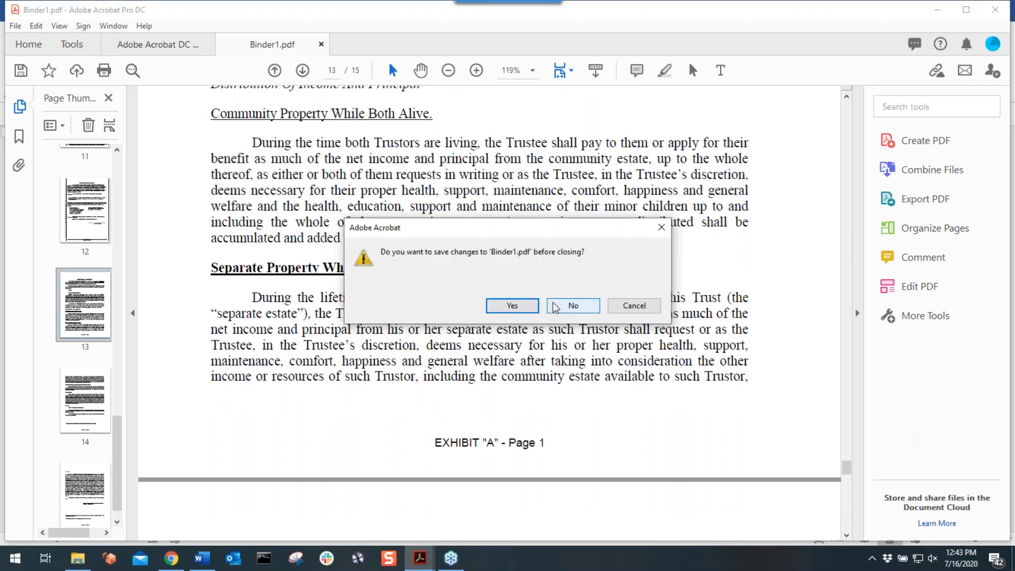
click(564, 311)
click(562, 307)
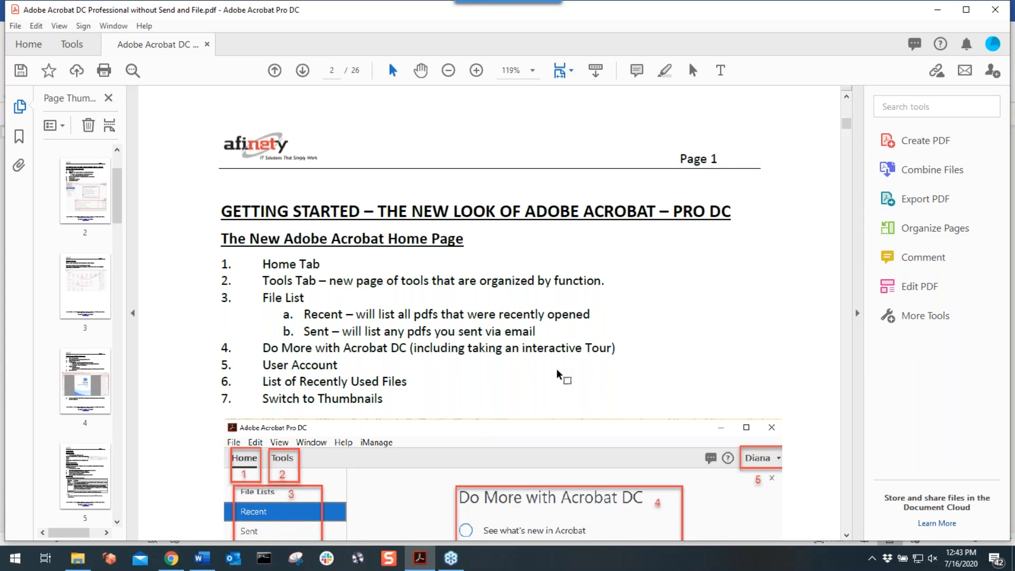
Start creating a PDF from multiple files, using the Create PDF Portfolio option
click(909, 141)
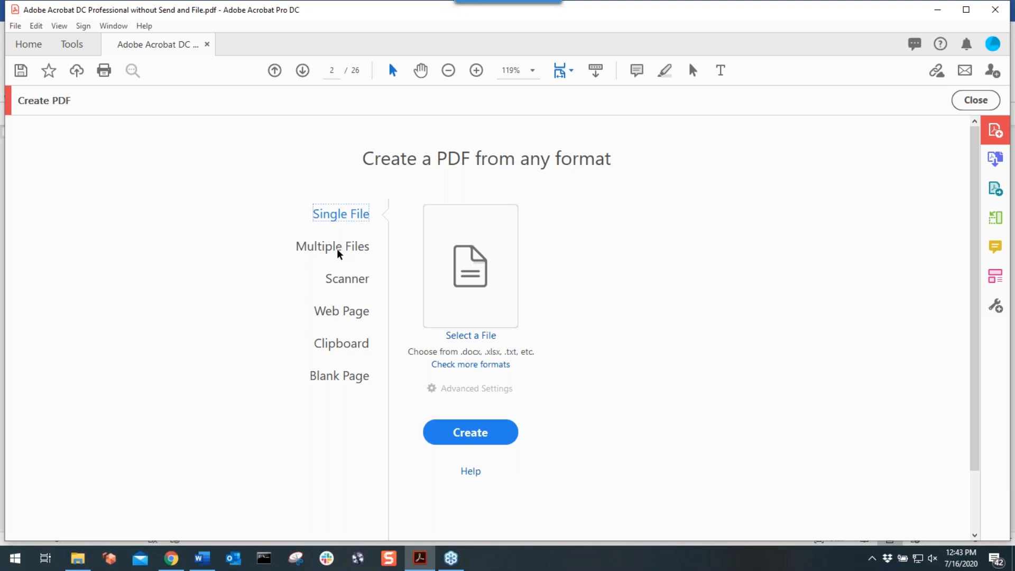
click(313, 249)
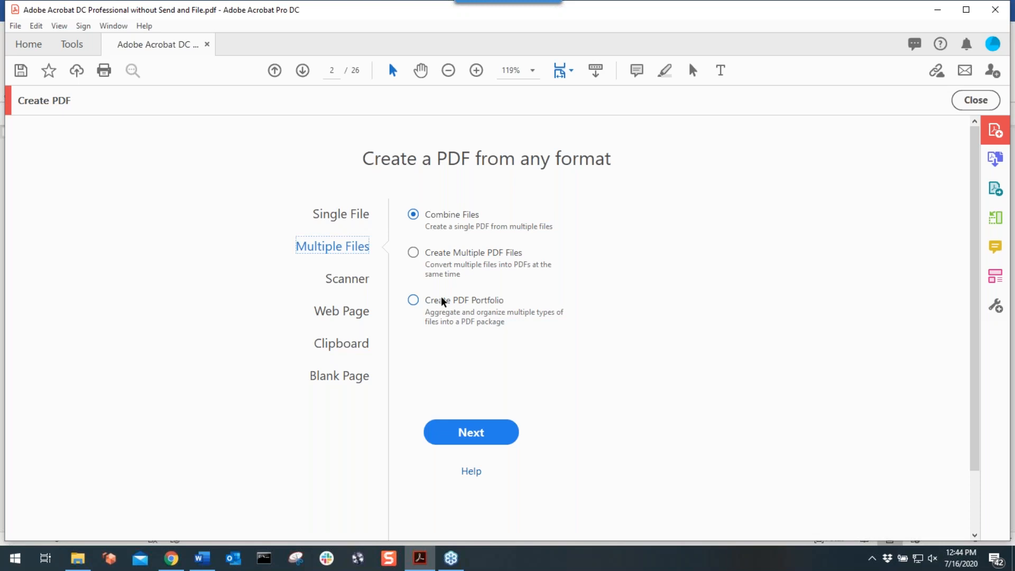
click(413, 299)
click(464, 433)
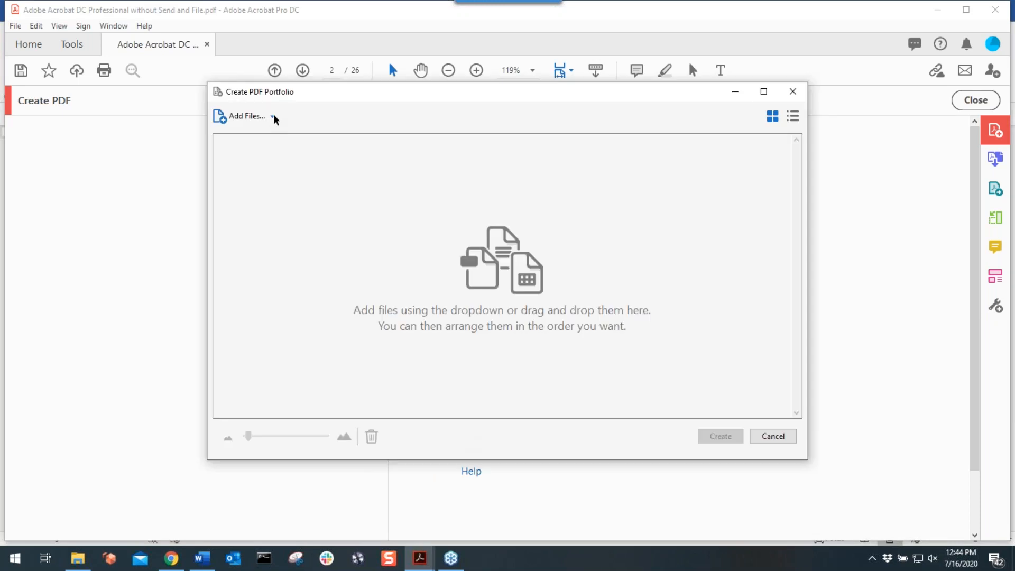
Add all four PDFs from the Docs for Batestamping and Portfolio folder, and create the portfolio
click(246, 116)
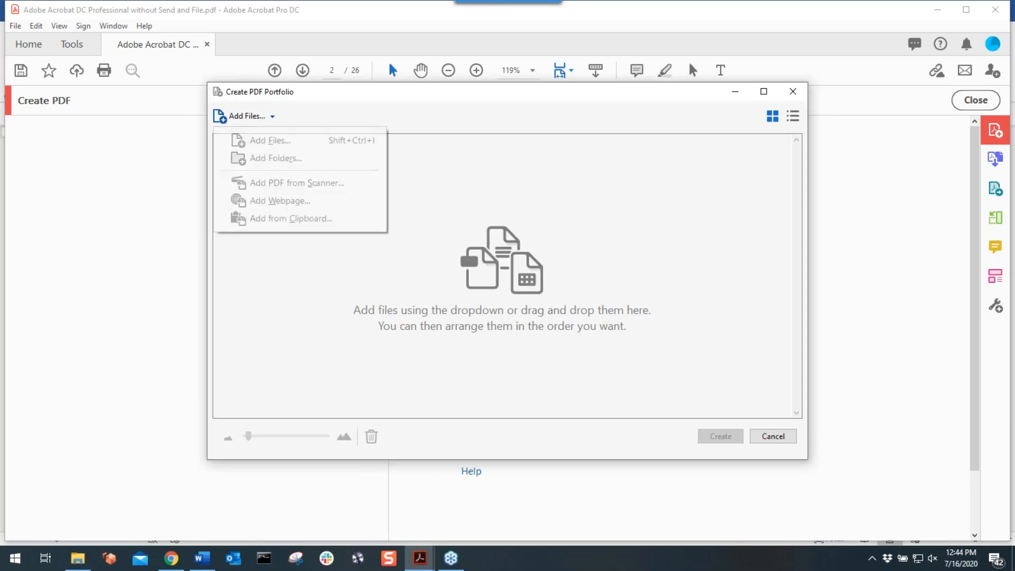
click(265, 143)
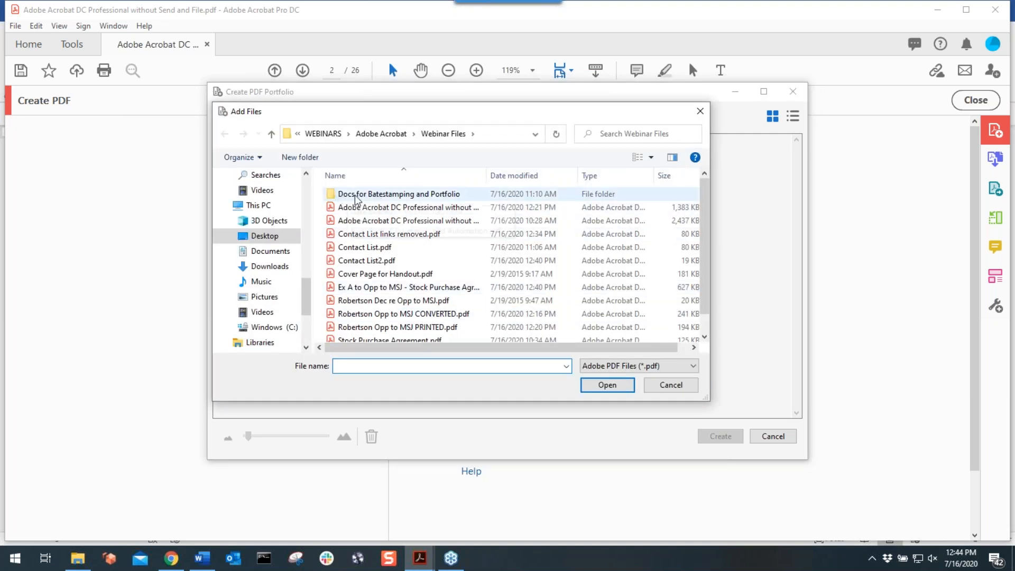
click(442, 199)
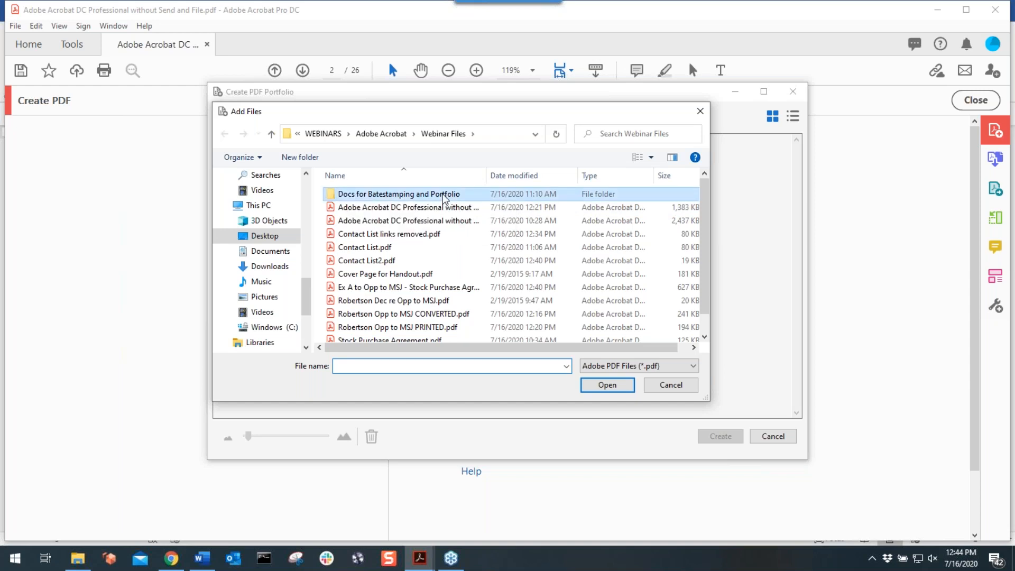
double_click(443, 195)
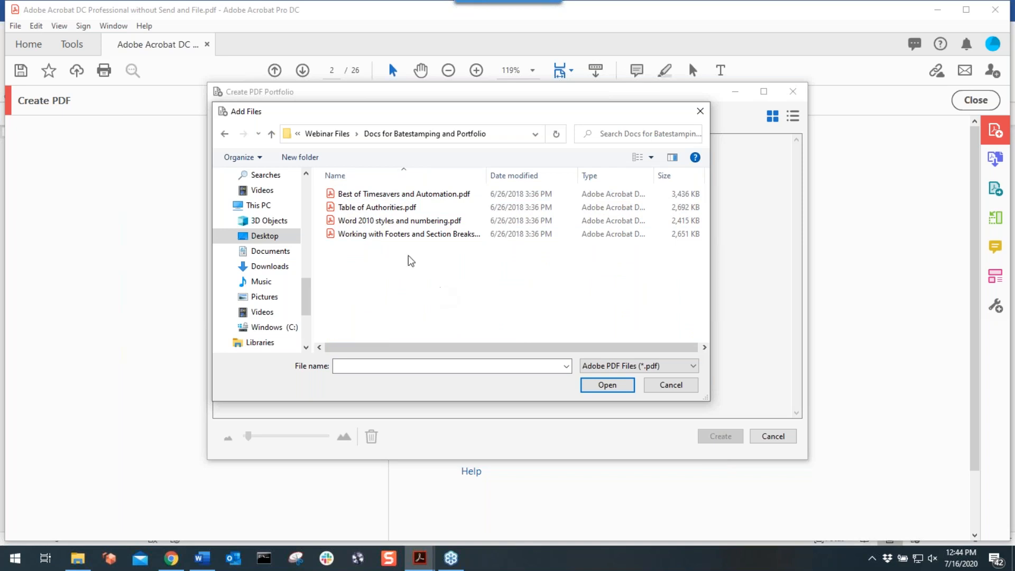
click(388, 195)
ctrl+click(385, 207)
ctrl+click(383, 221)
ctrl+click(382, 234)
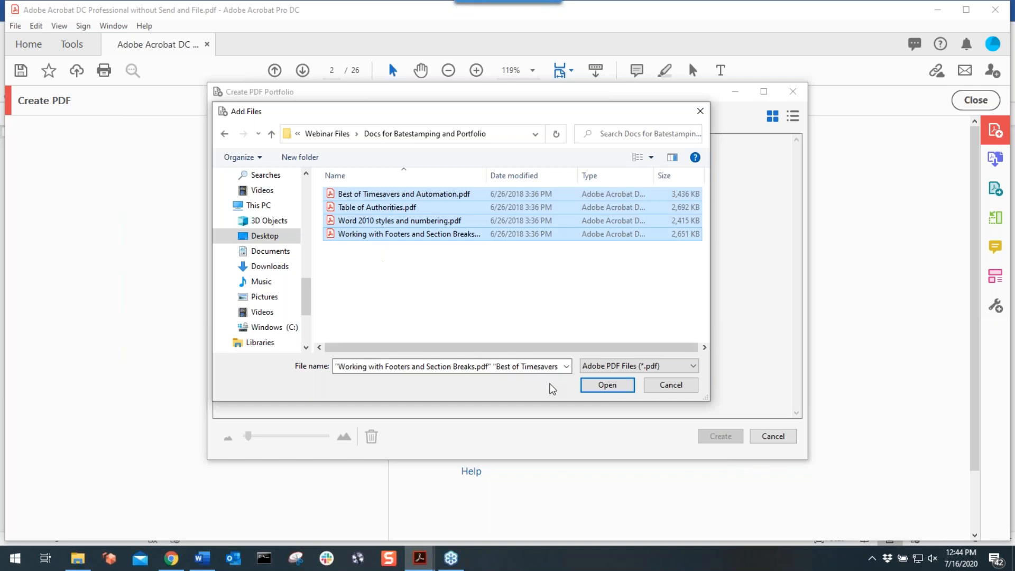
click(606, 387)
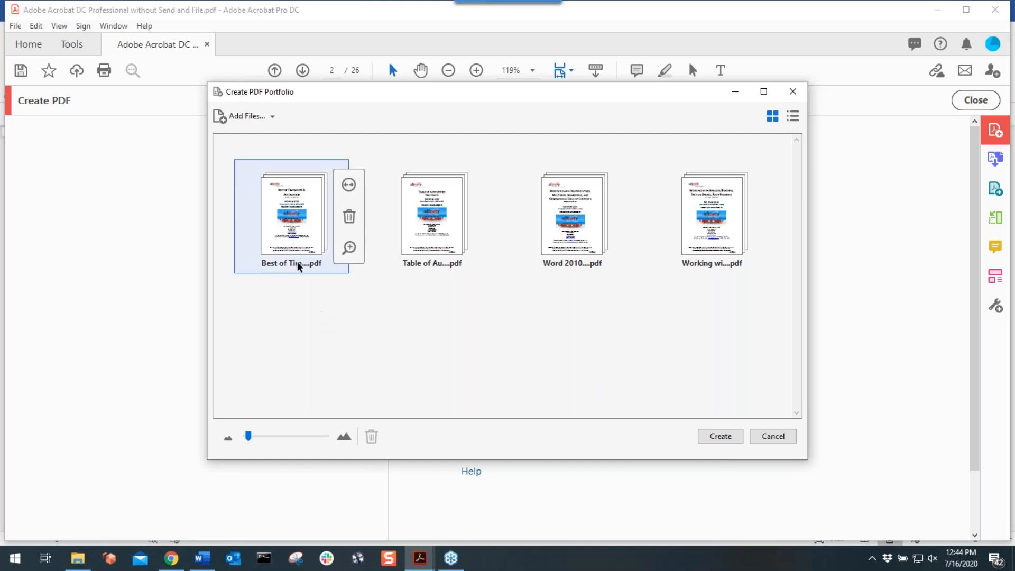
click(720, 436)
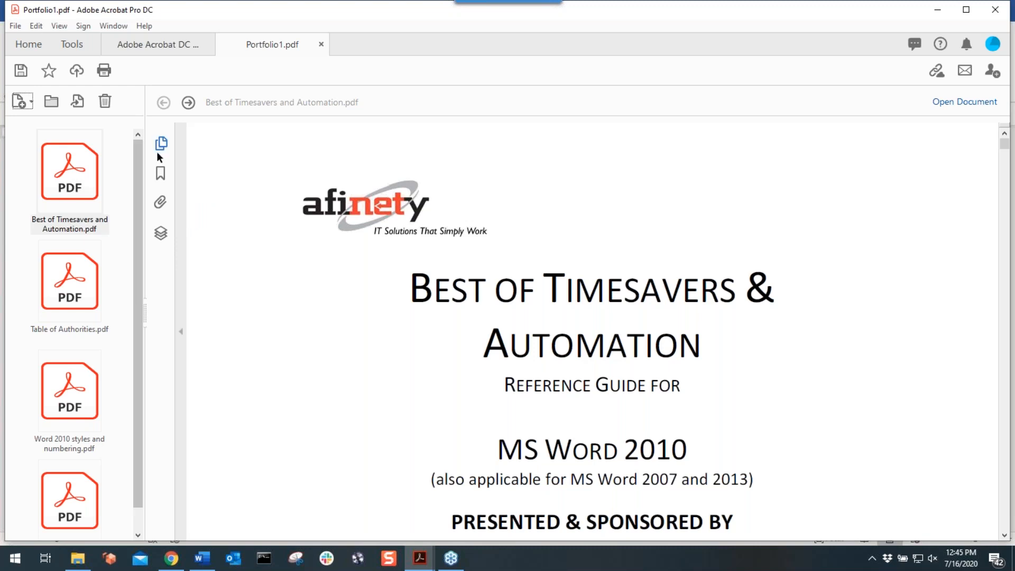
View Best of Timesavers and Automation.pdf with its page thumbnails, and open Table of Authorities.pdf within the portfolio
click(78, 183)
click(163, 144)
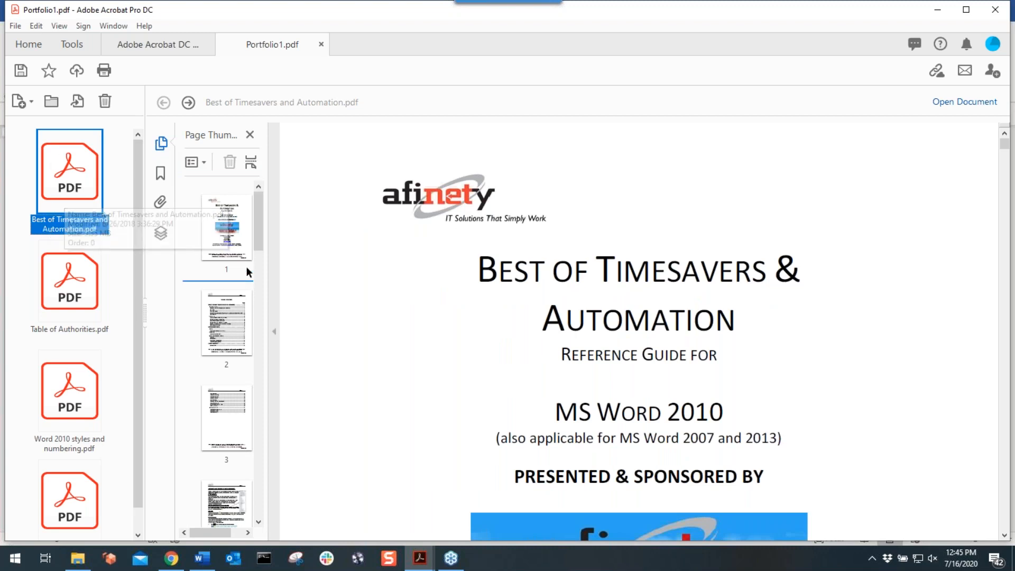
mouse_move(262, 237)
mouse_down()
mouse_move(267, 495)
mouse_move(262, 234)
mouse_up()
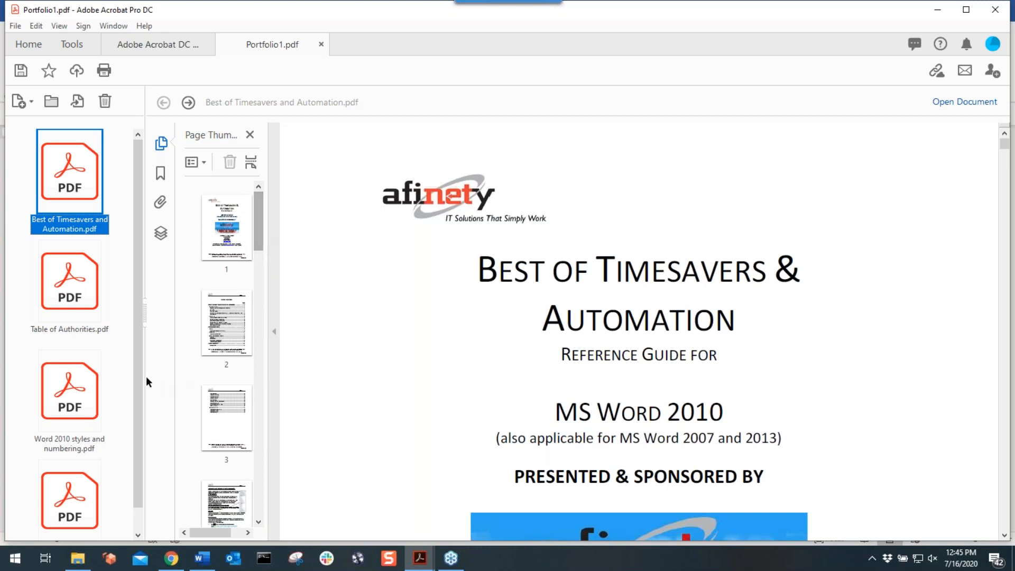
click(82, 285)
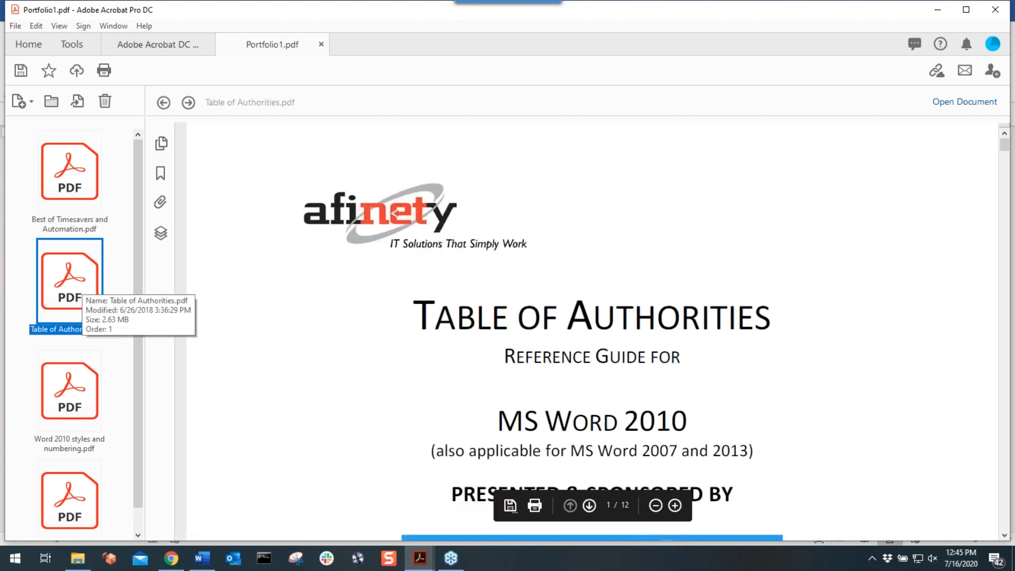
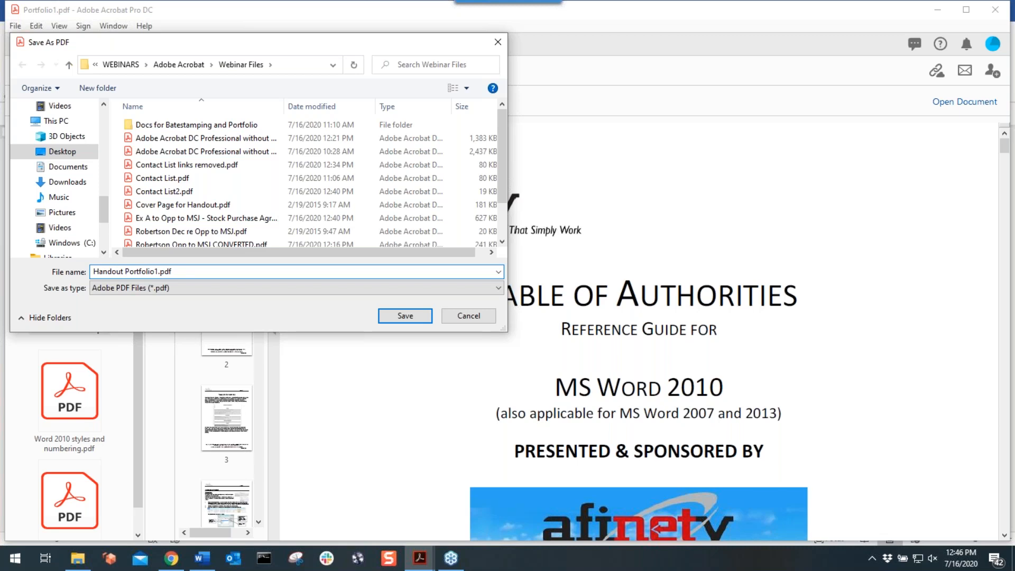
Save the portfolio as Handout Portfolio1.pdf in the Webinar Files folder, and close it
key(Return)
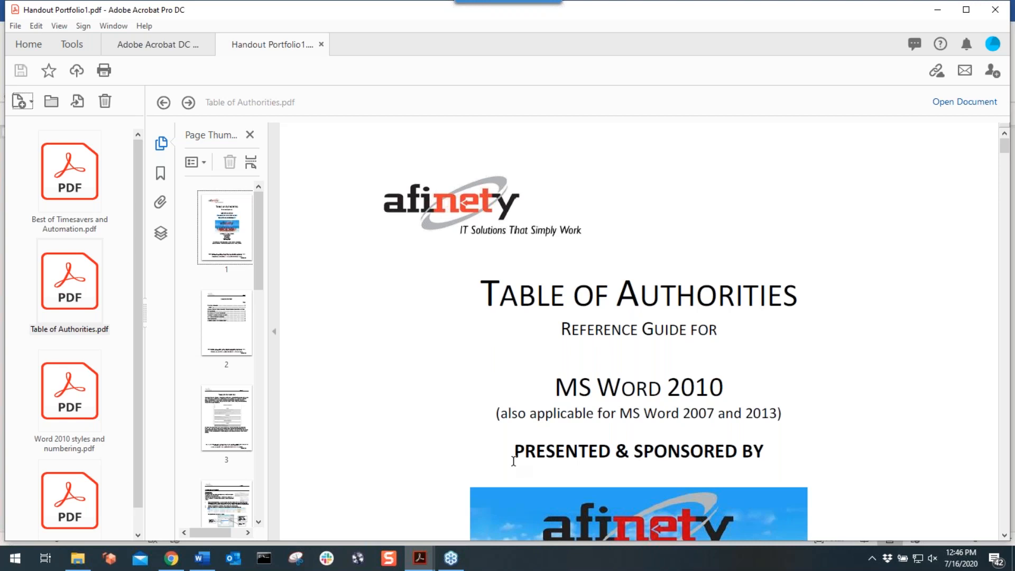
click(321, 45)
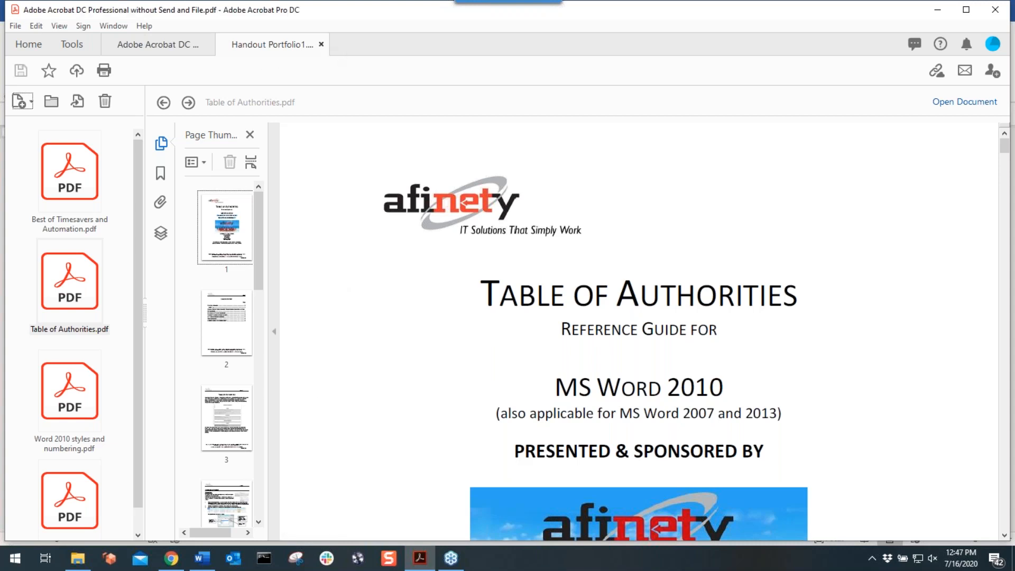
Open Stock Purchase Agreement.pdf from the Webinar Files folder, and search the tools for "red" to start Redact Text & Images
click(74, 559)
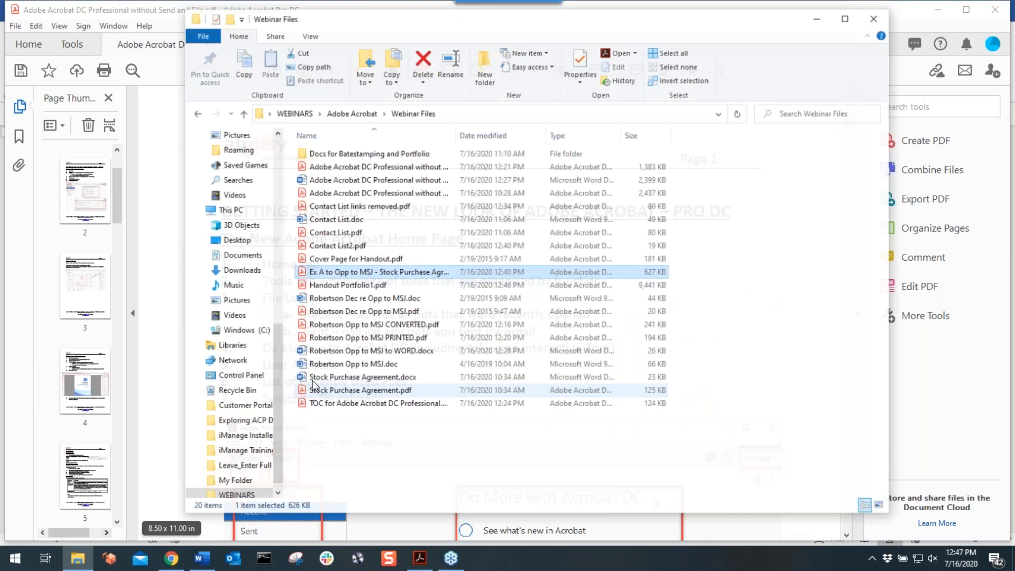
double_click(338, 389)
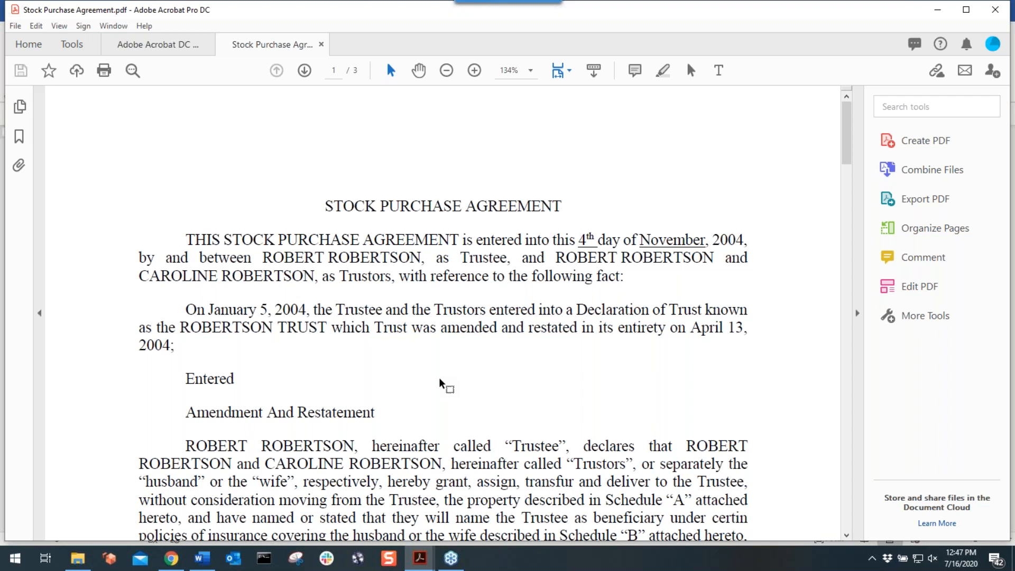
click(906, 108)
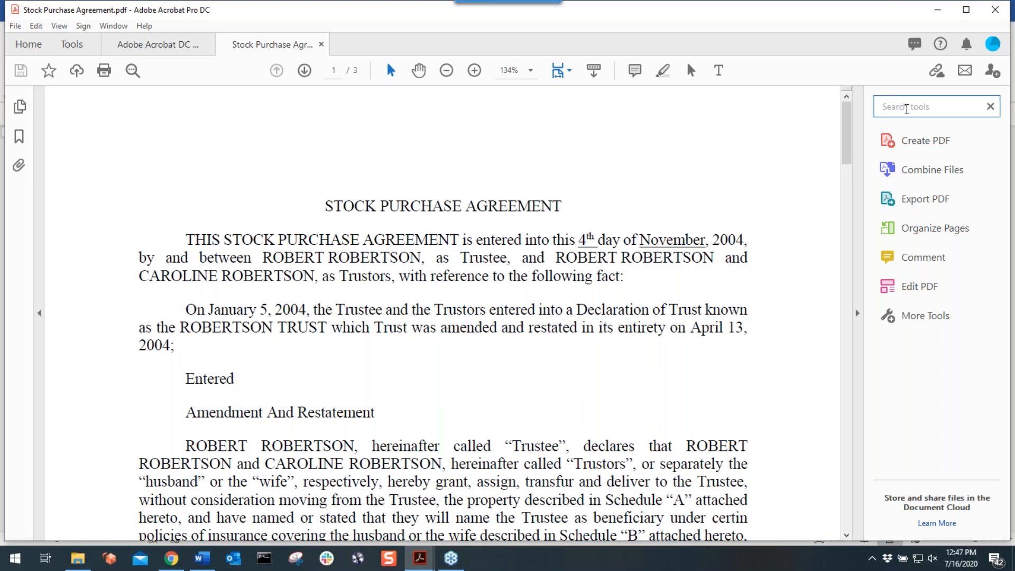
text(red)
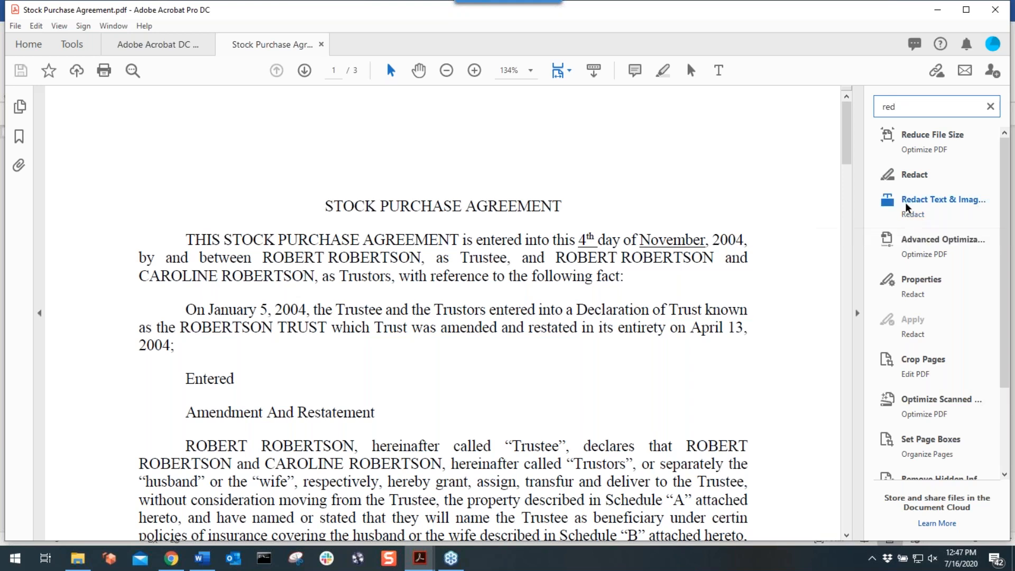
click(913, 215)
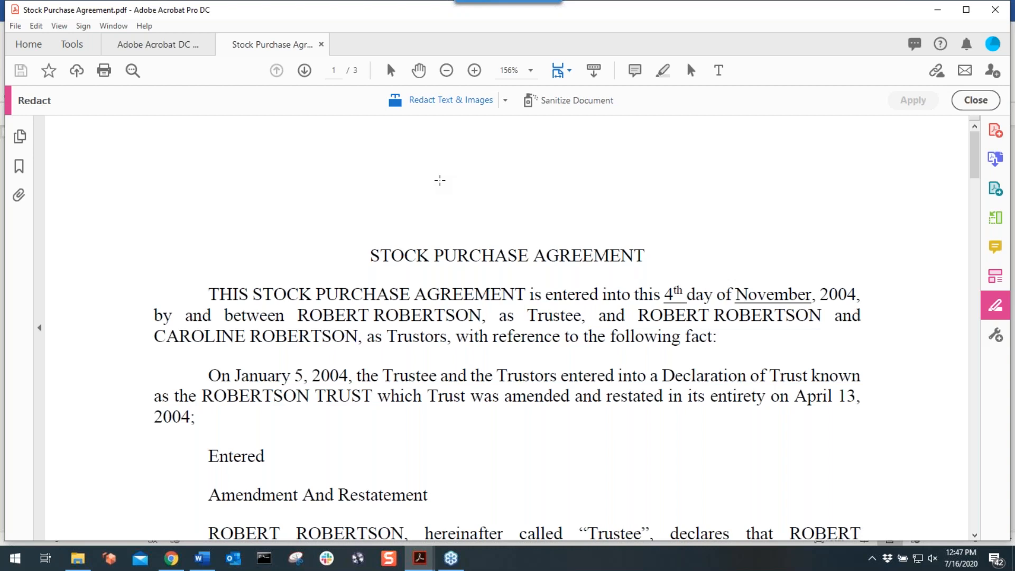
Redact the first Trustor's name in the agreement's opening paragraph, apply the redaction, and cancel saving the redacted copy
click(505, 100)
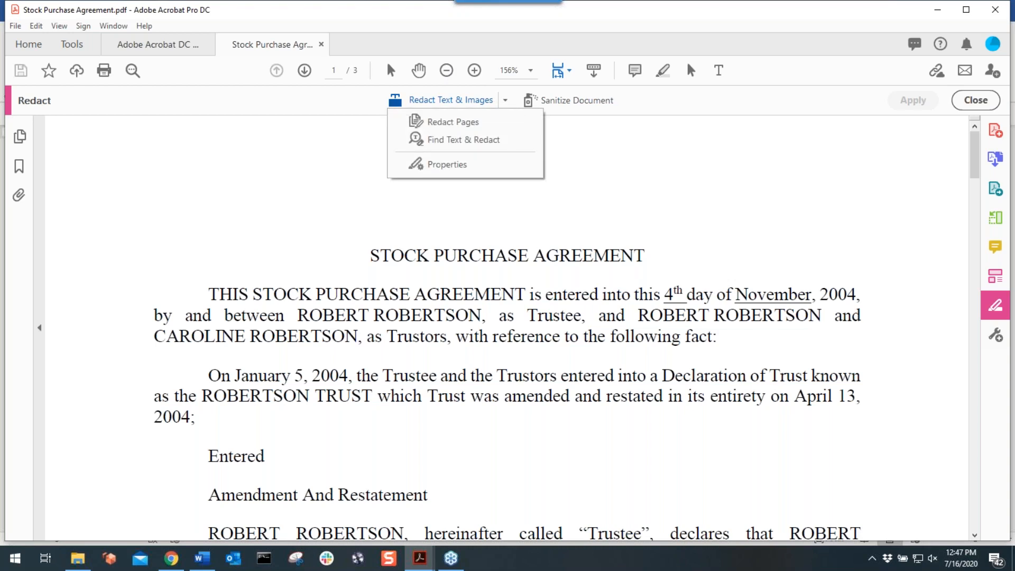
click(648, 325)
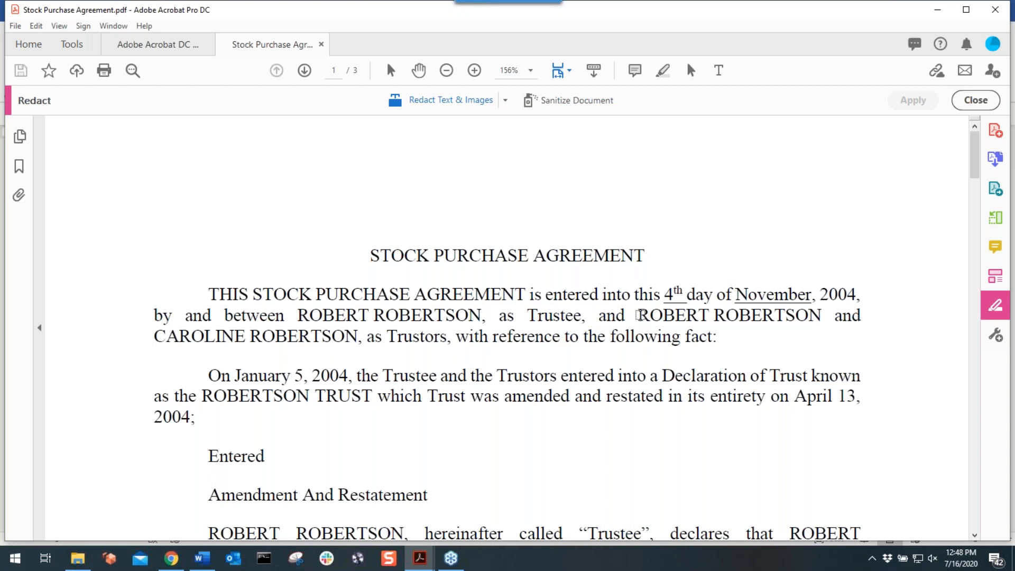
drag(638, 315, 822, 316)
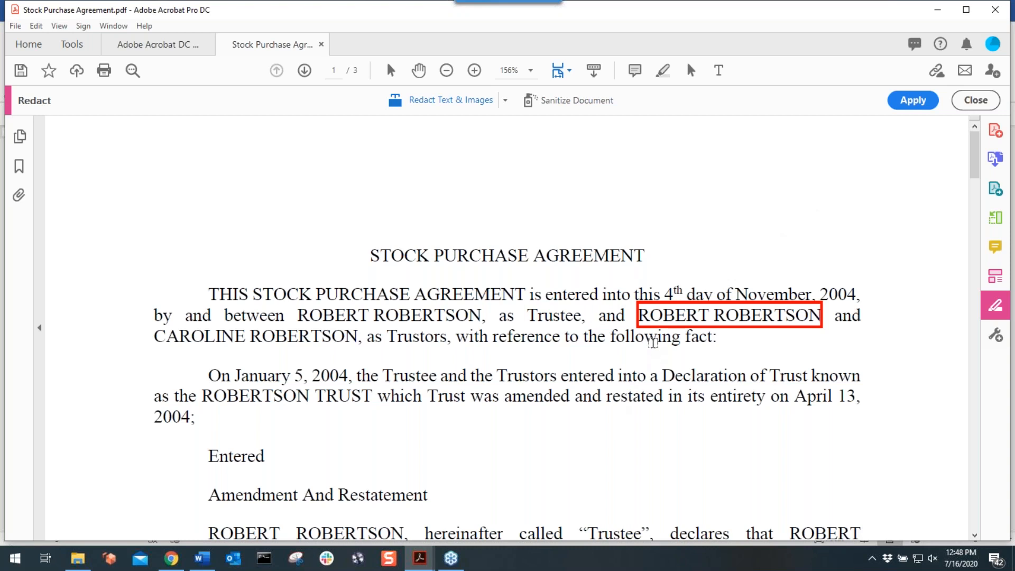
click(919, 102)
click(599, 378)
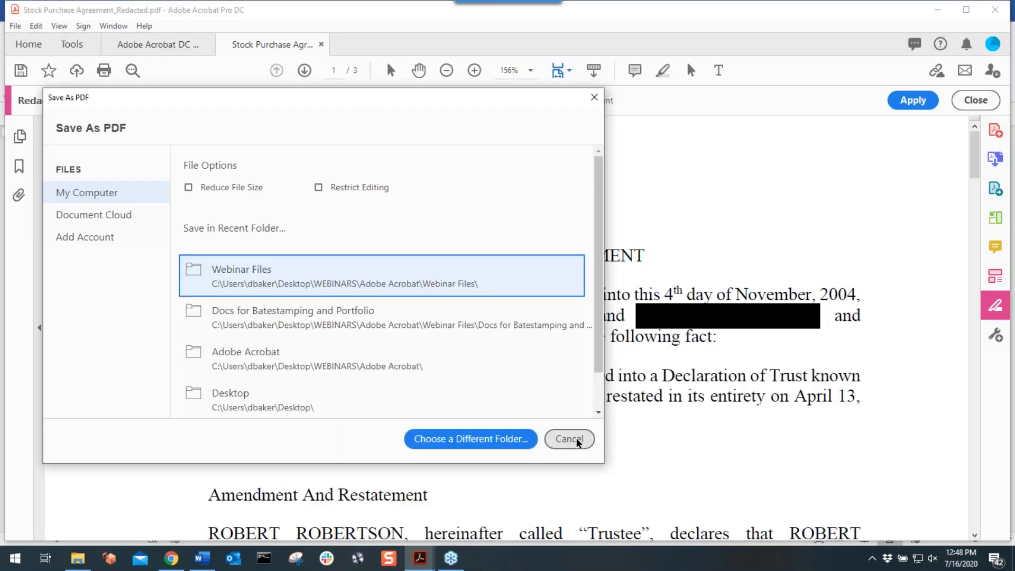
click(585, 443)
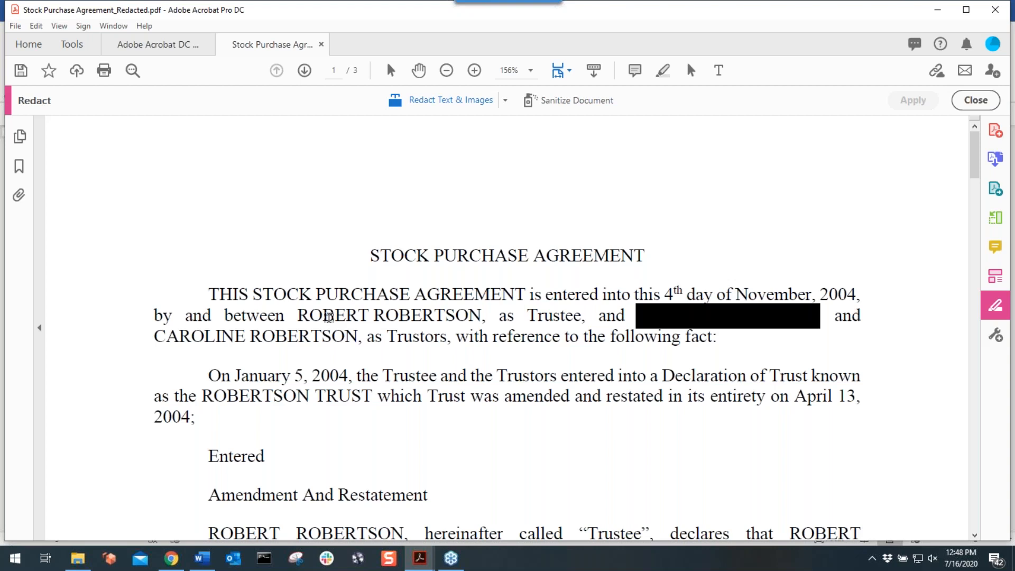
Mark the first letter of the Trustee's surname in the opening paragraph for redaction, and leave the redaction tool
drag(375, 315, 390, 314)
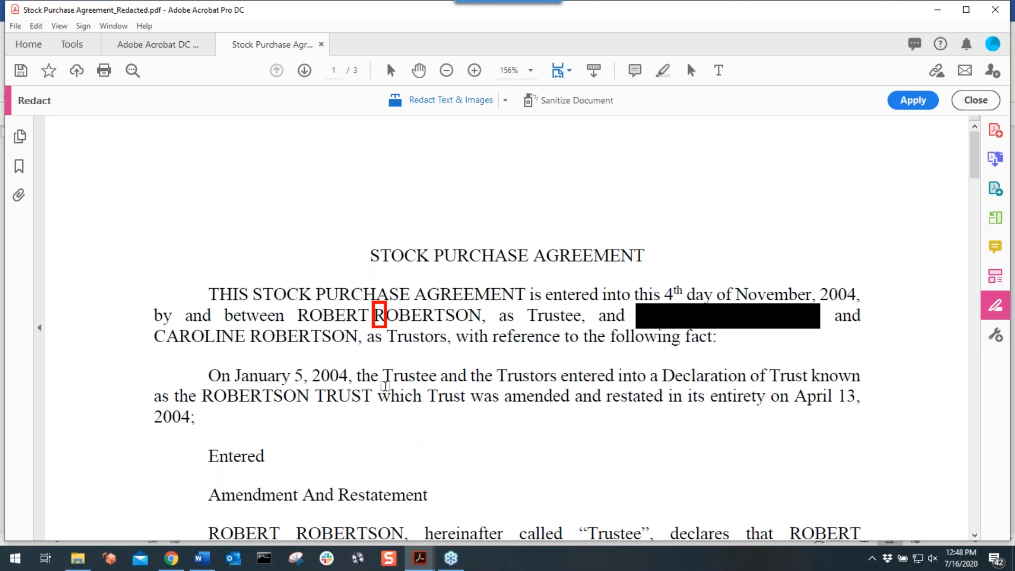
key(Escape)
Use Find Text & Redact to search the current document for the Trustee's surname as a single word or phrase
click(505, 101)
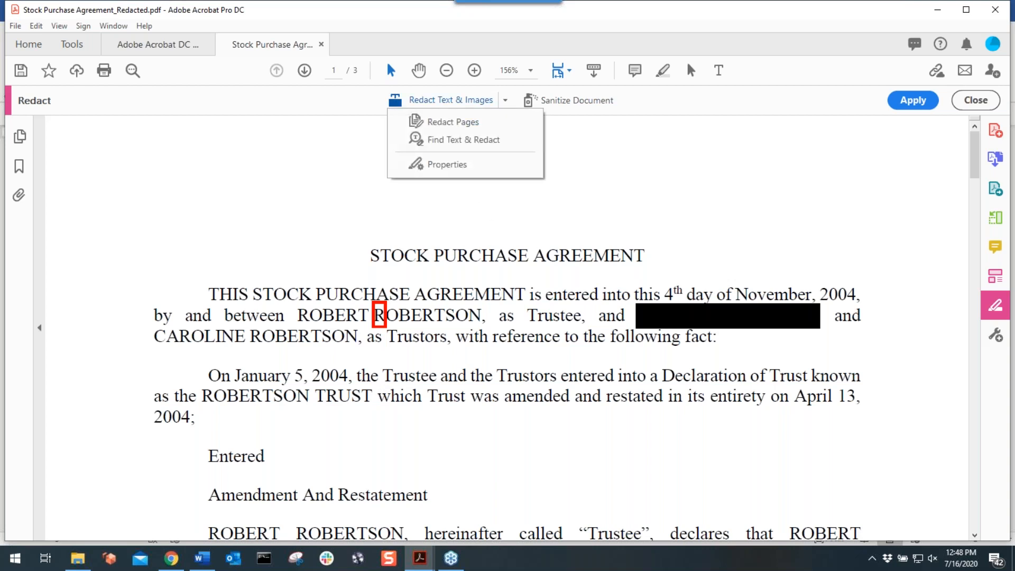
click(487, 140)
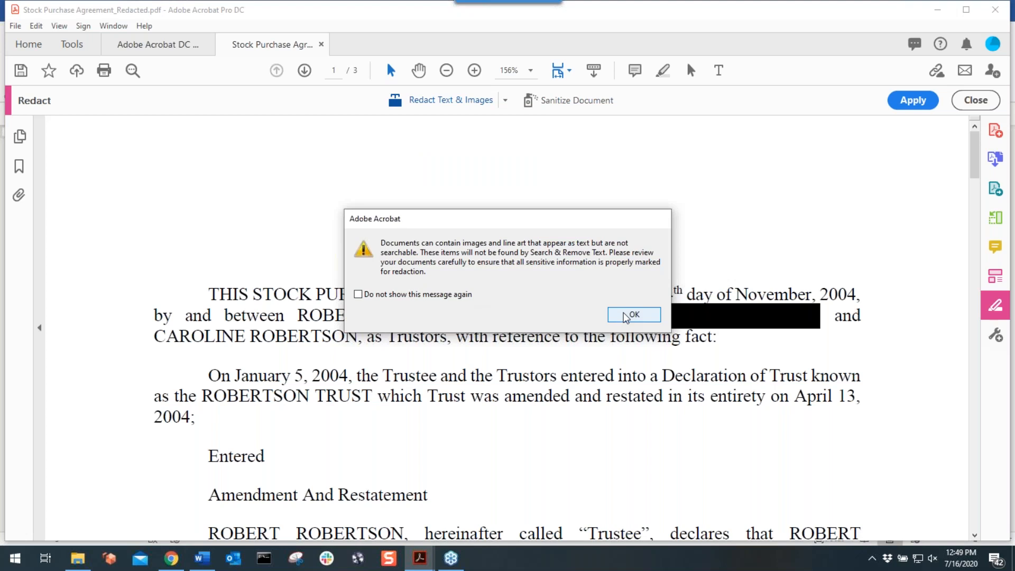
key(Return)
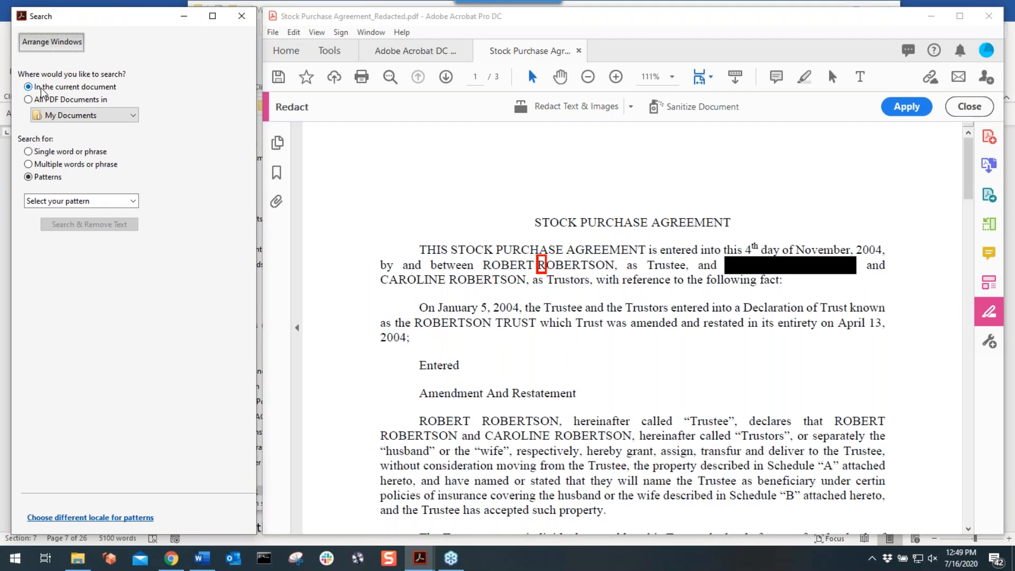
click(41, 154)
click(50, 214)
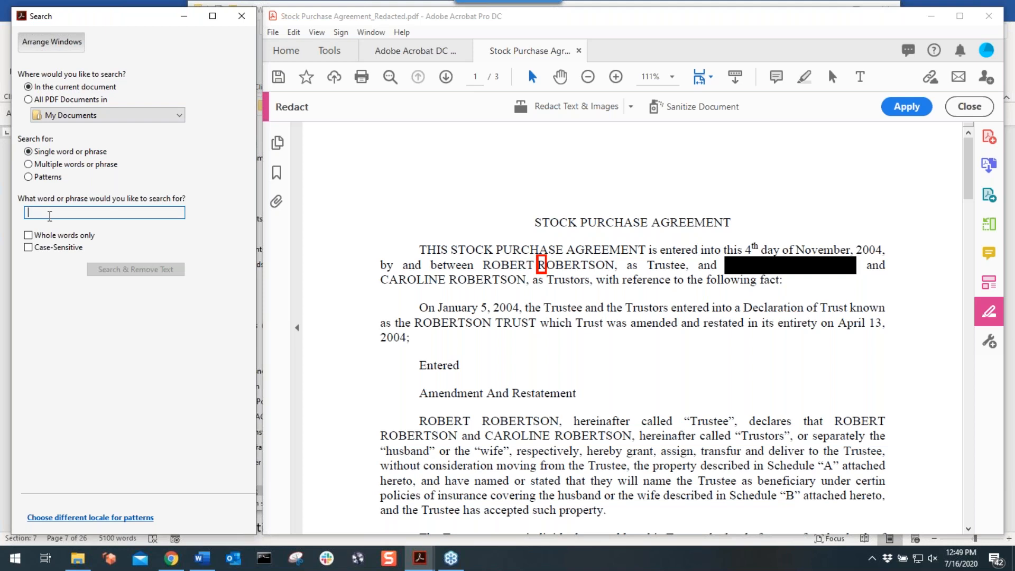
text(ROBERTSON)
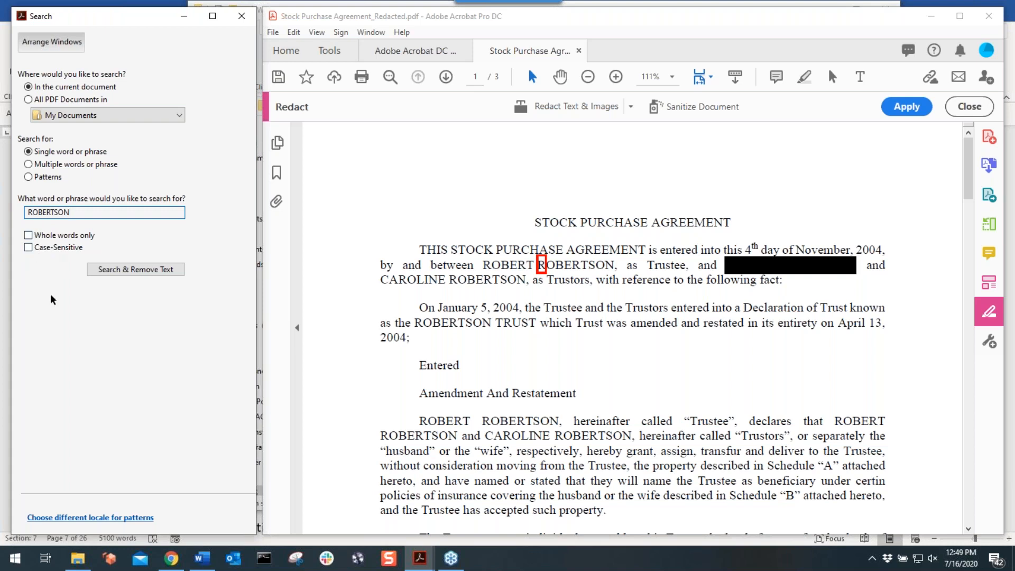
click(132, 271)
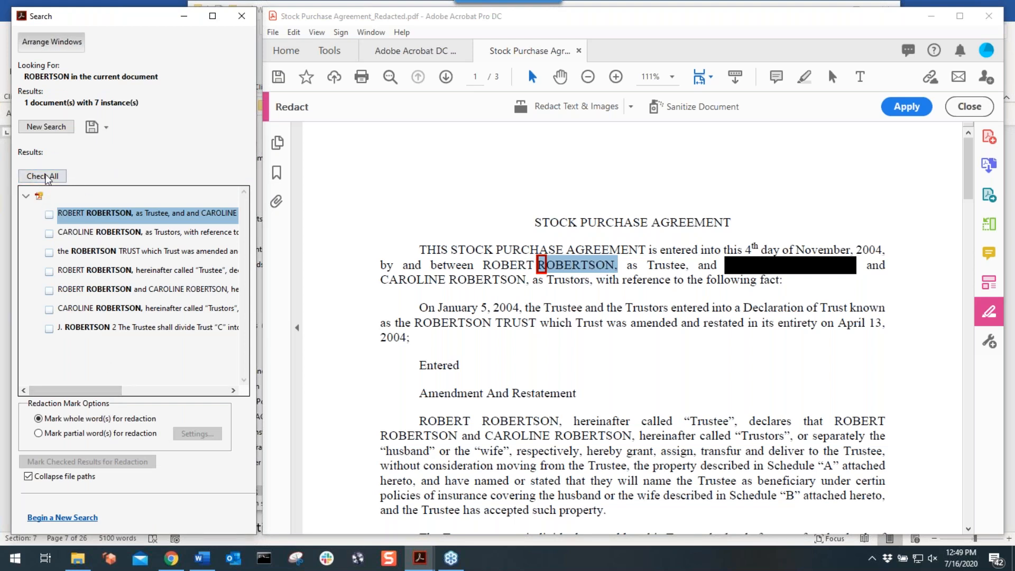
Mark every found occurrence of the surname for redaction as whole words, check the marks in the agreement, and close the search
click(47, 179)
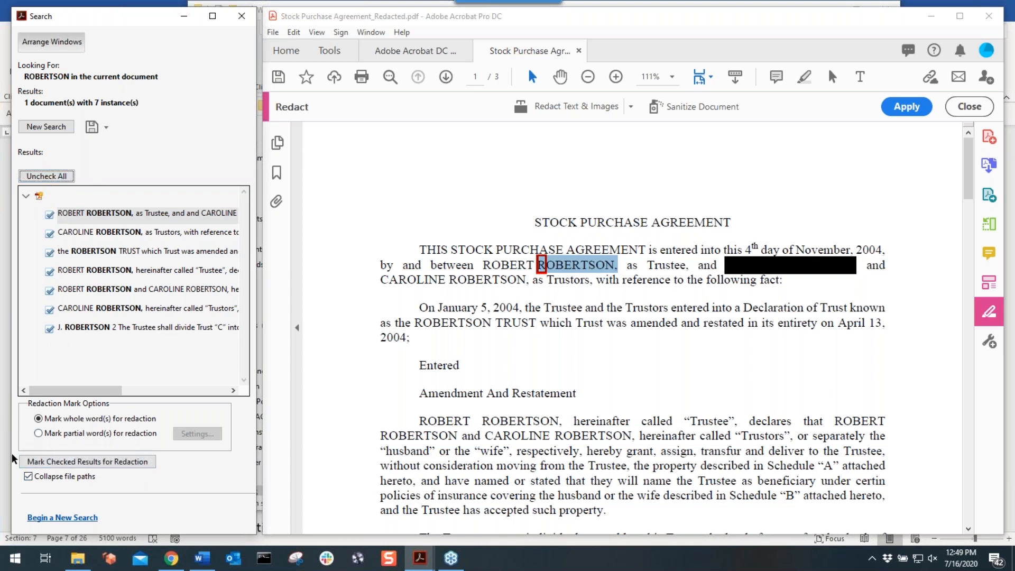
click(105, 464)
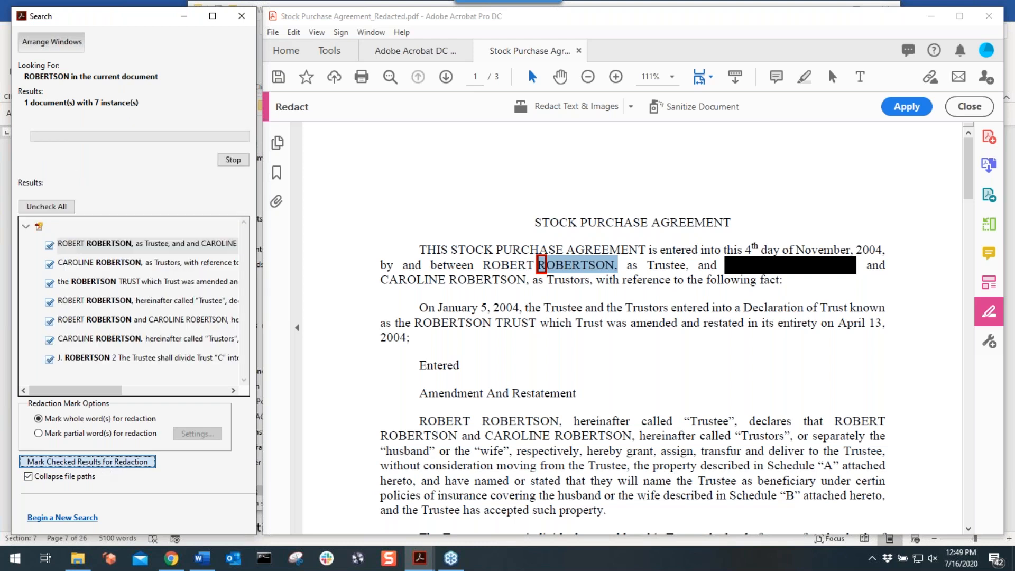
scroll(628, 421, down, 15)
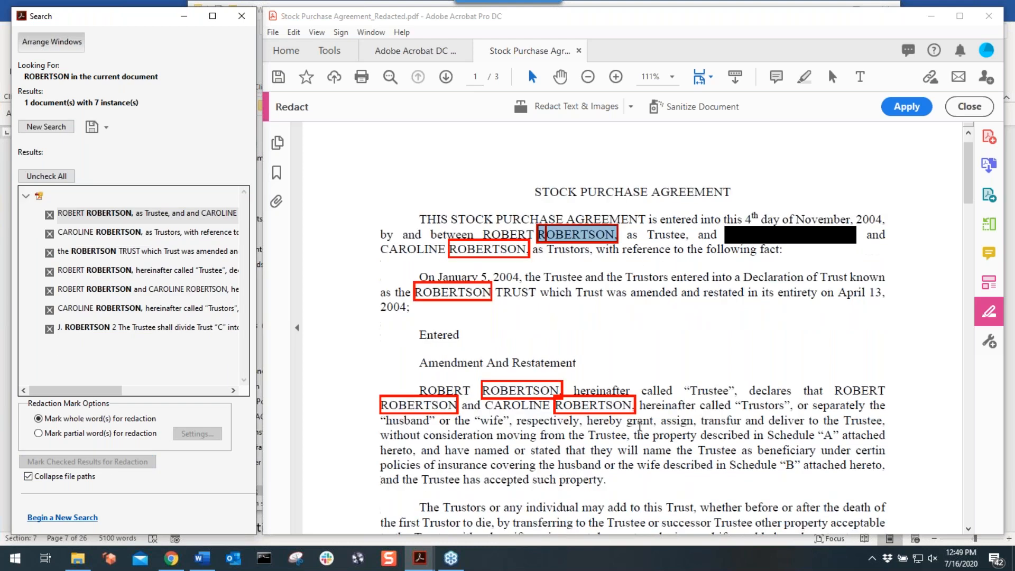
scroll(632, 328, down, 20)
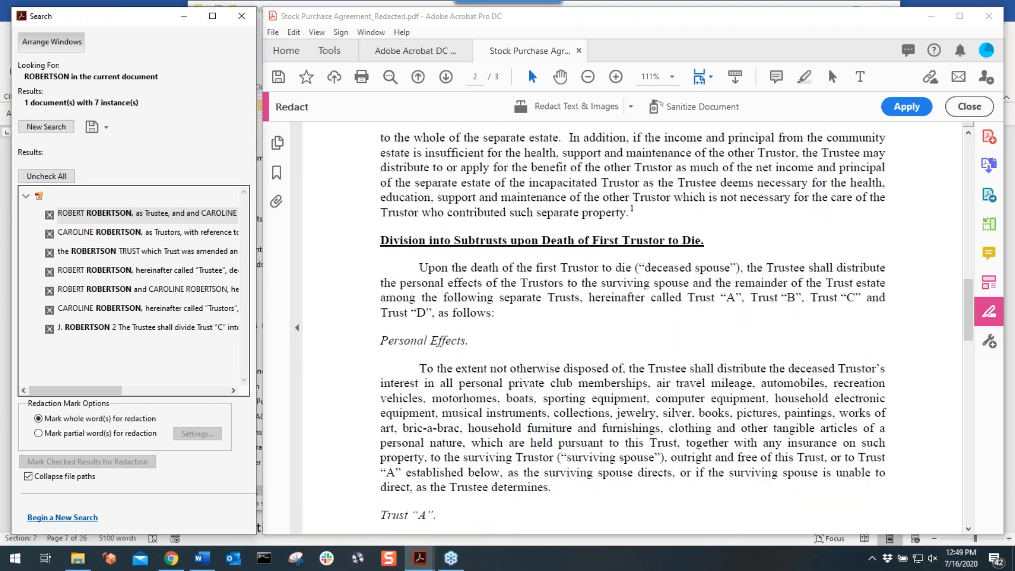
scroll(632, 328, up, 15)
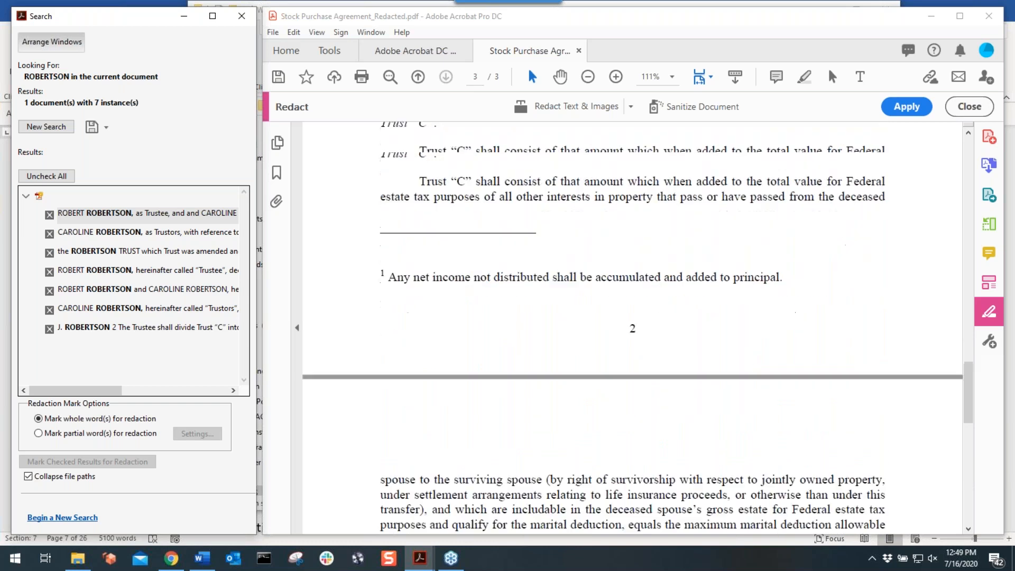
scroll(682, 365, up, 15)
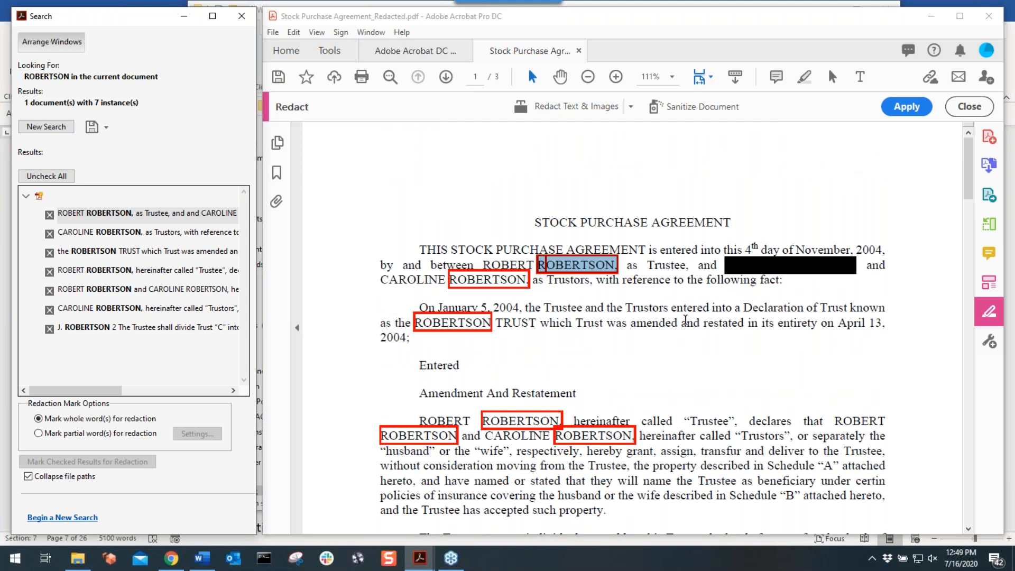
click(240, 20)
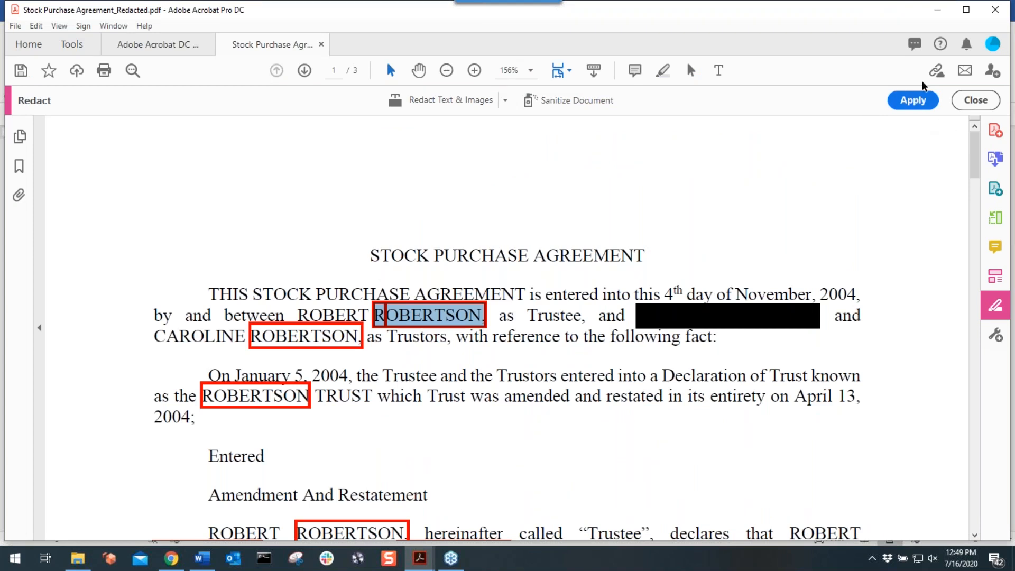
Apply the redactions without sanitizing hidden information, and save the agreement as Stock Purchase Agreement_Redacted.pdf in the Webinar Files folder
click(910, 103)
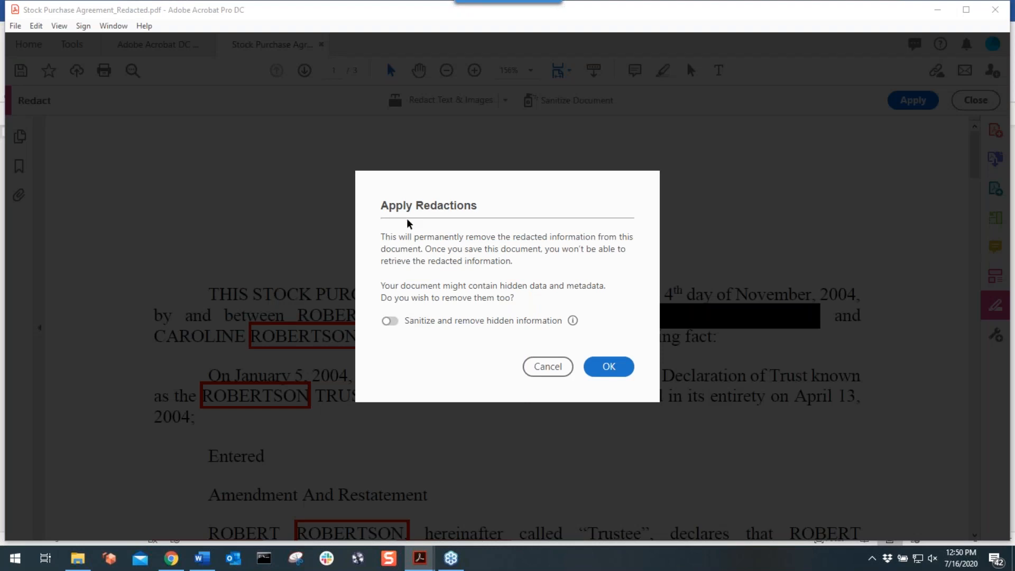
click(609, 367)
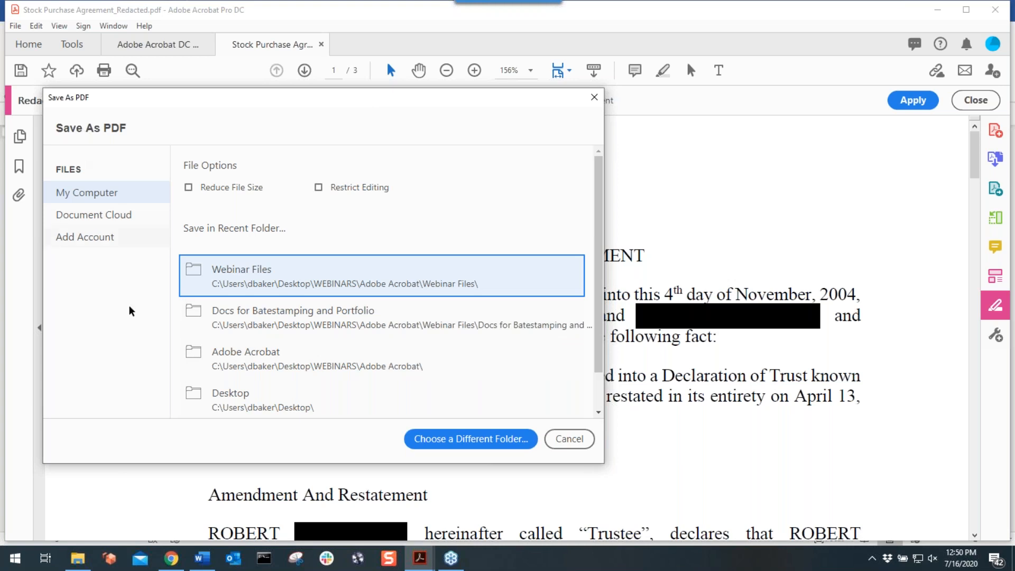
click(253, 272)
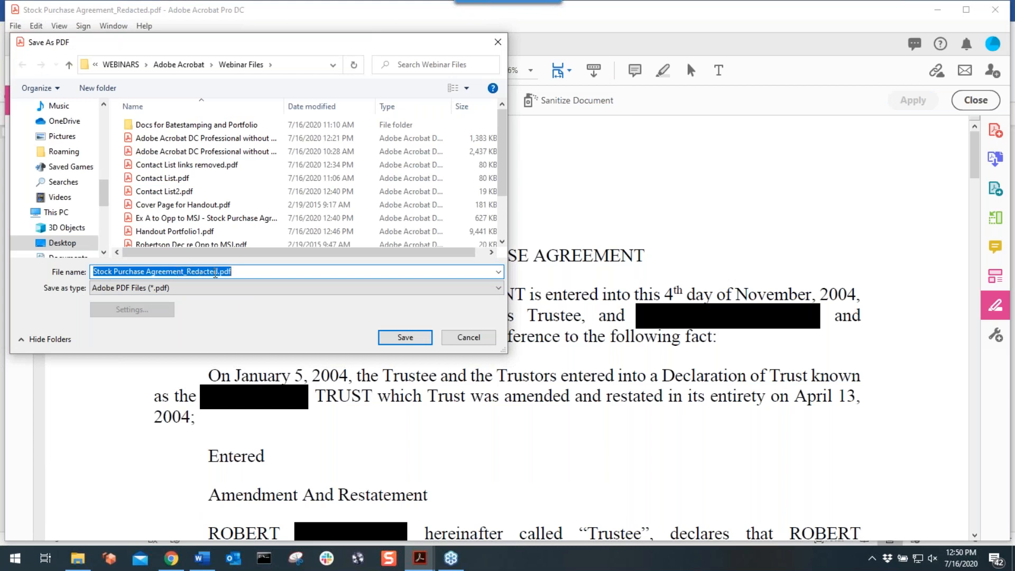
click(399, 341)
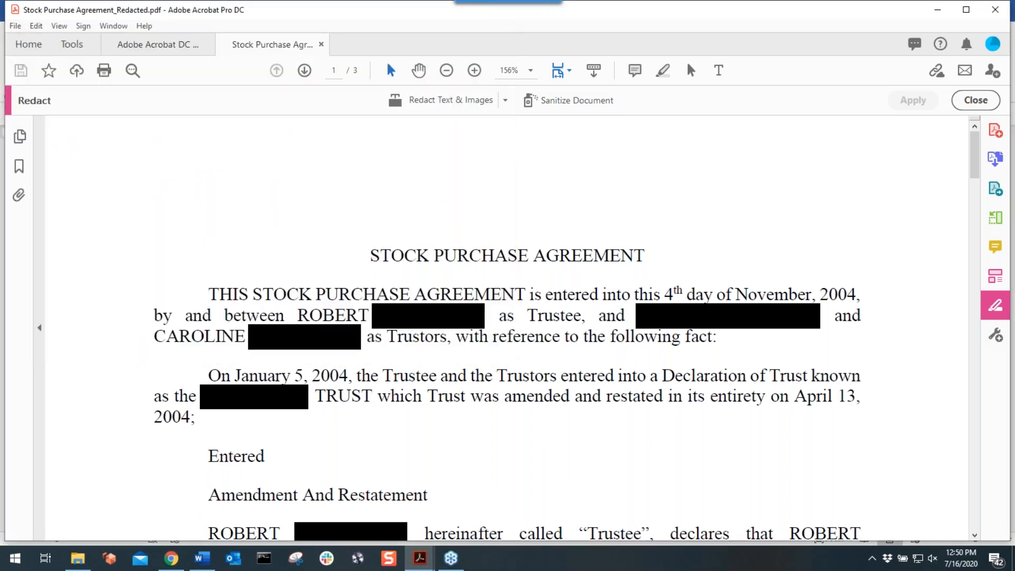
Open Stock Purchase Agreement_Redacted.pdf from the Webinar Files folder and examine the surname redactions throughout its pages
click(78, 559)
click(421, 403)
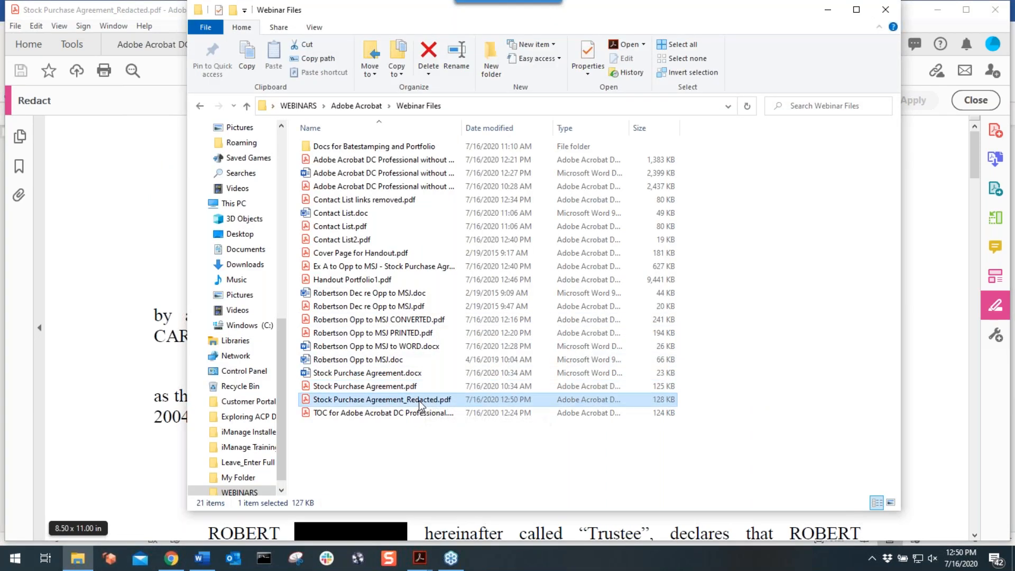
double_click(422, 403)
scroll(508, 317, down, 3)
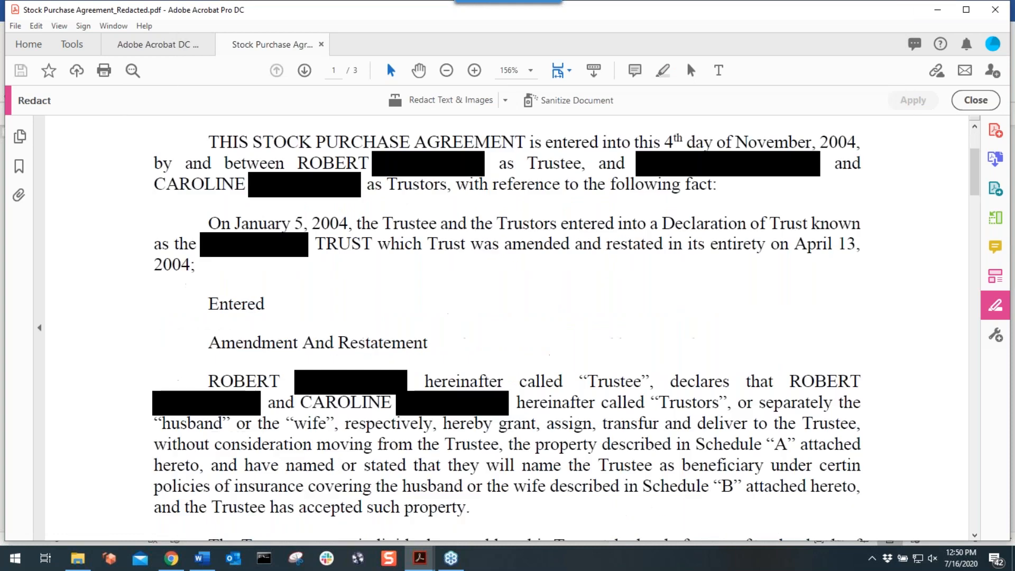
scroll(507, 328, down, 15)
scroll(508, 327, down, 10)
scroll(508, 327, down, 10)
scroll(508, 328, up, 3)
scroll(507, 328, up, 15)
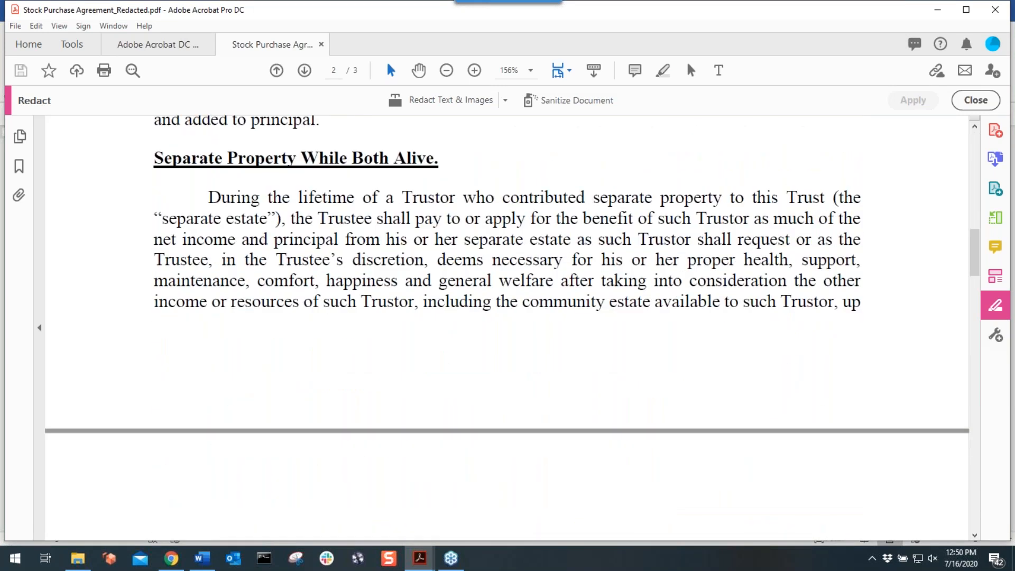
scroll(508, 328, up, 5)
scroll(507, 327, up, 10)
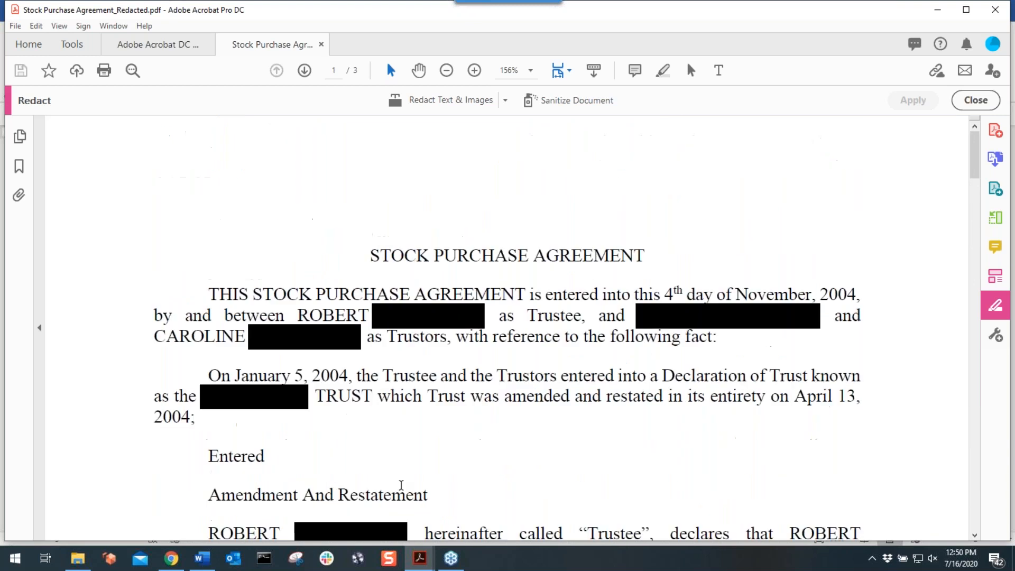
Open Contact List.pdf from the Webinar Files folder, and search the tools for "red" to start Redact Text & Images
click(78, 561)
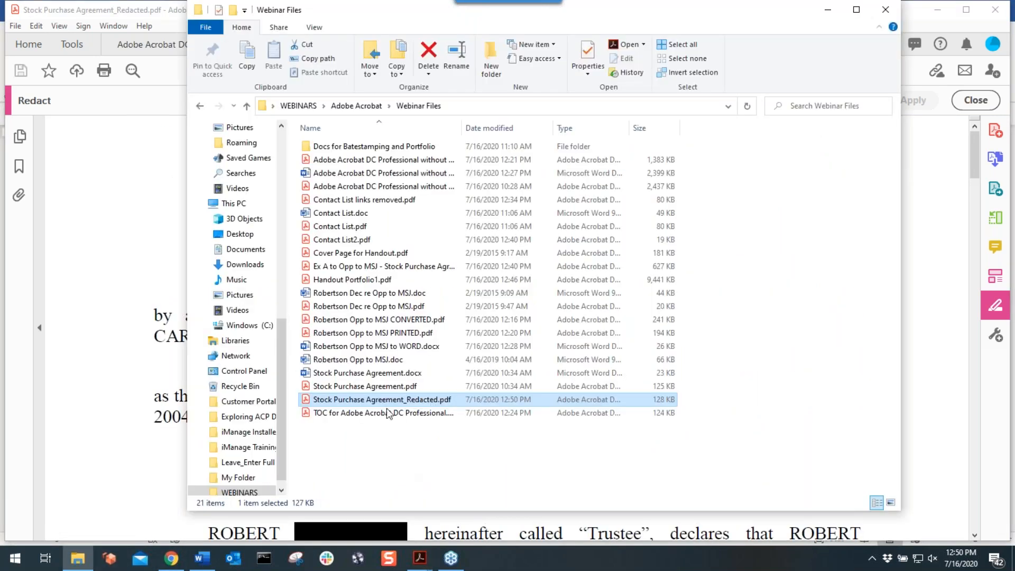
click(332, 230)
double_click(332, 232)
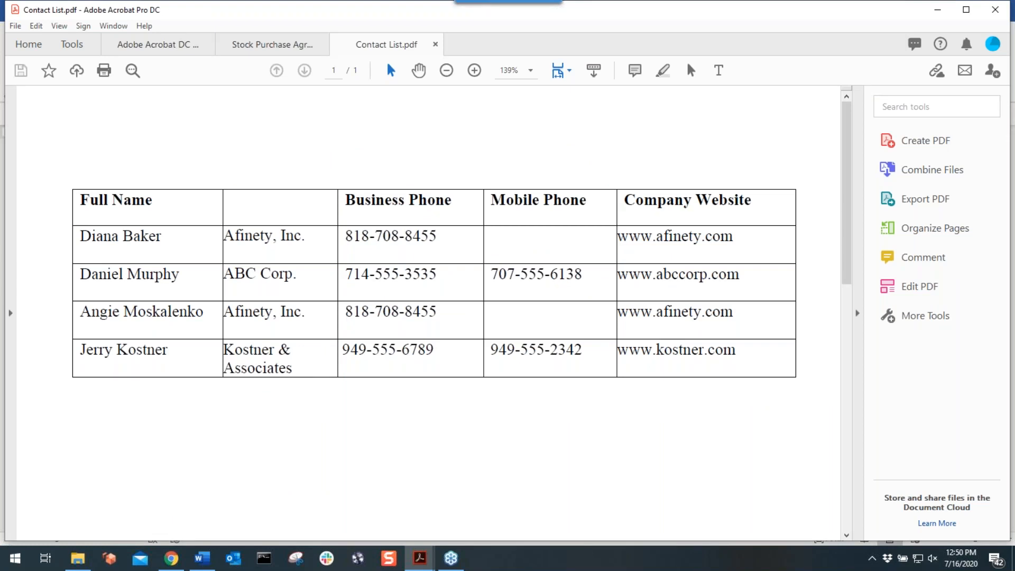
click(910, 105)
text(red)
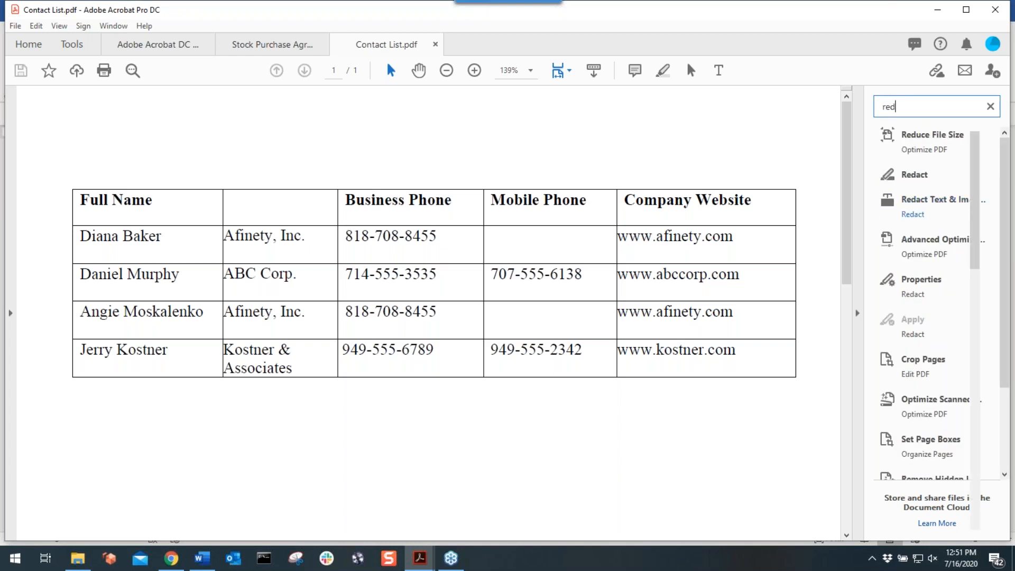
click(912, 214)
Find all text matching the Phone Numbers pattern in the contact list, mark every match for redaction as whole words, and close the search
click(504, 101)
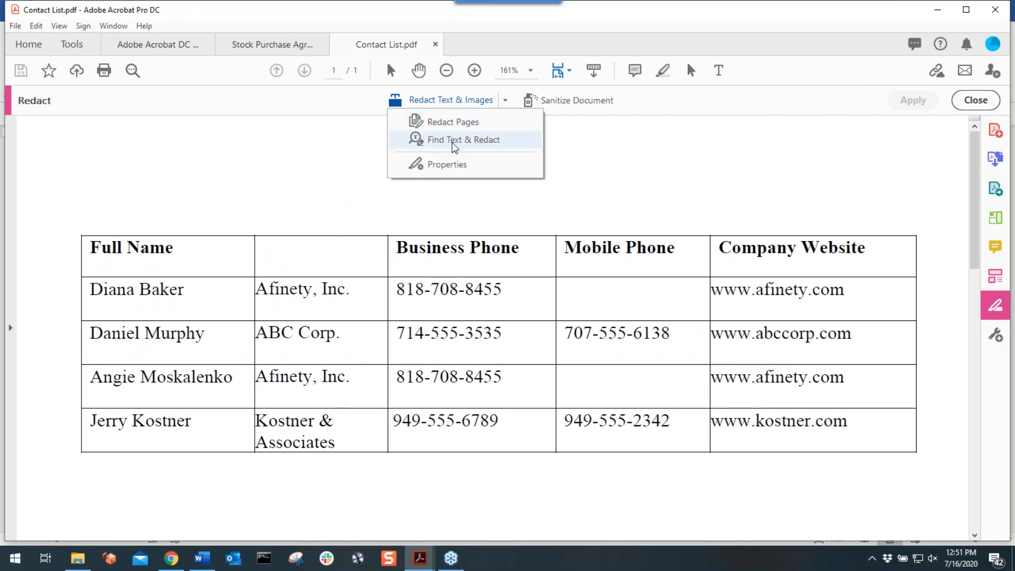
key(Return)
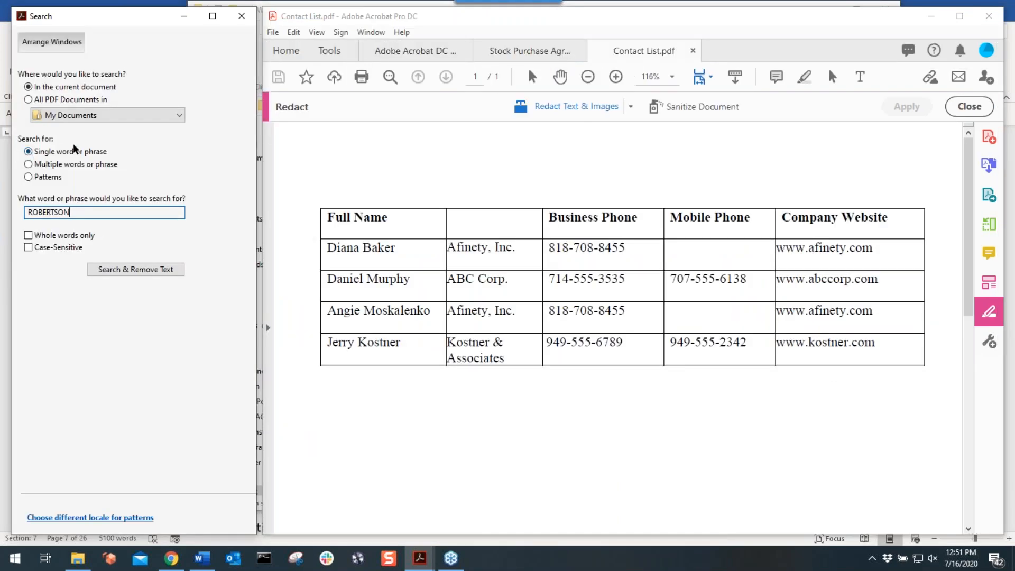
click(30, 177)
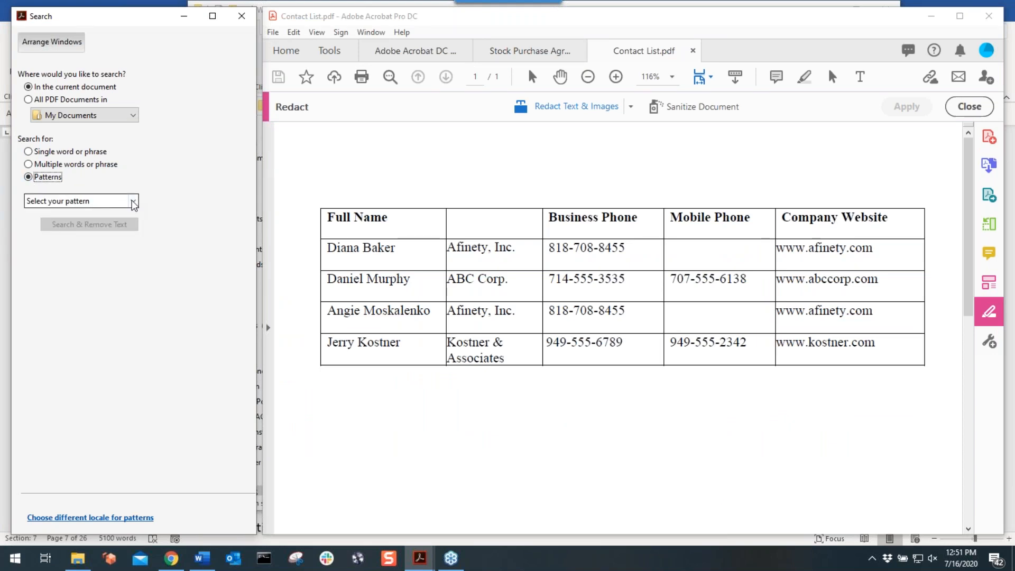
click(134, 201)
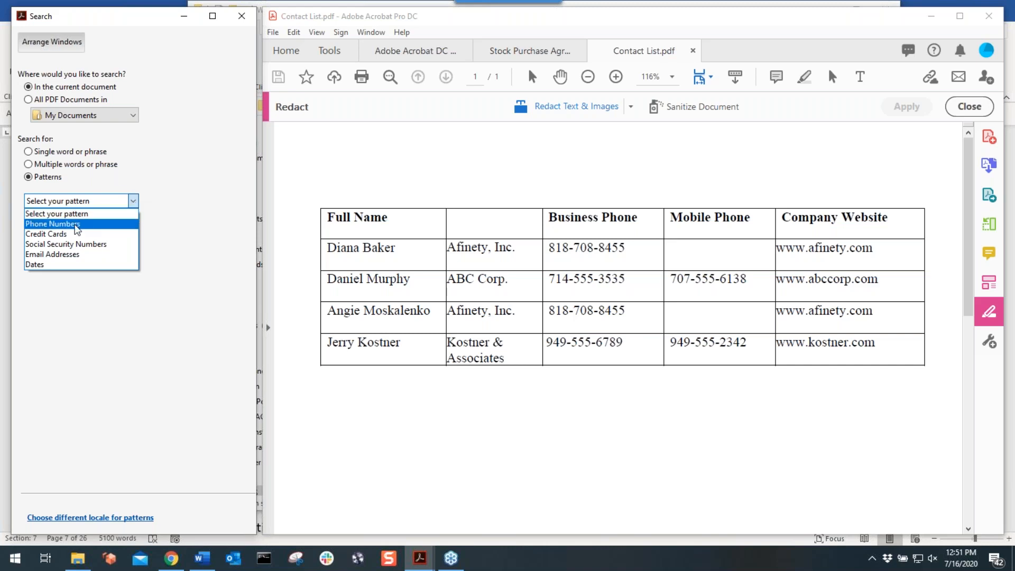
click(53, 224)
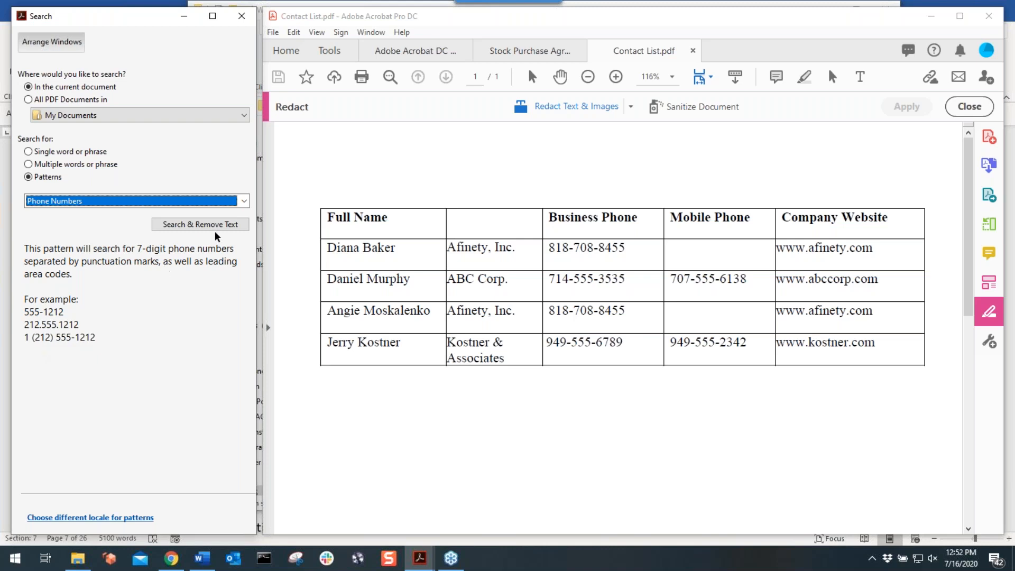
click(182, 226)
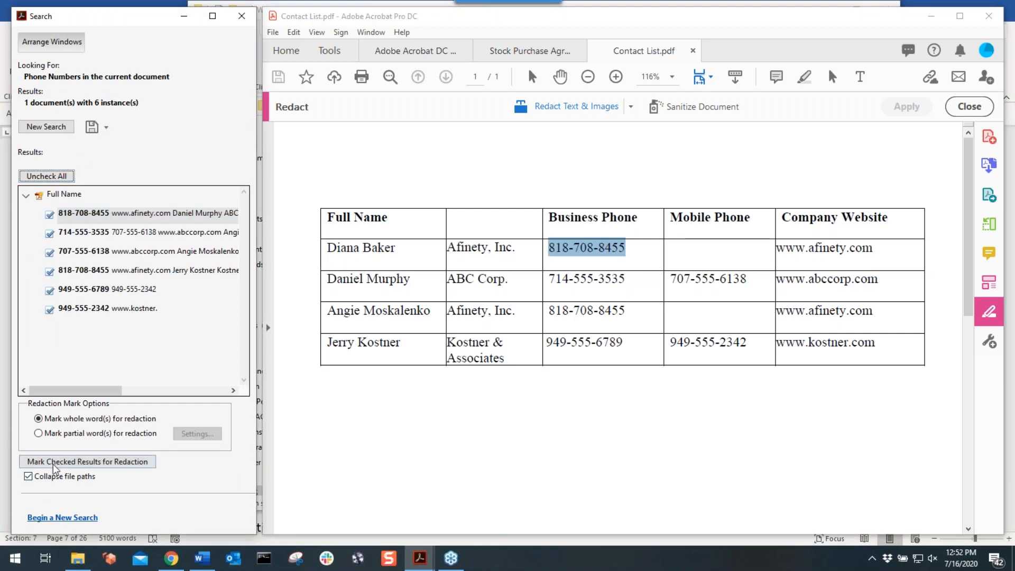
click(85, 461)
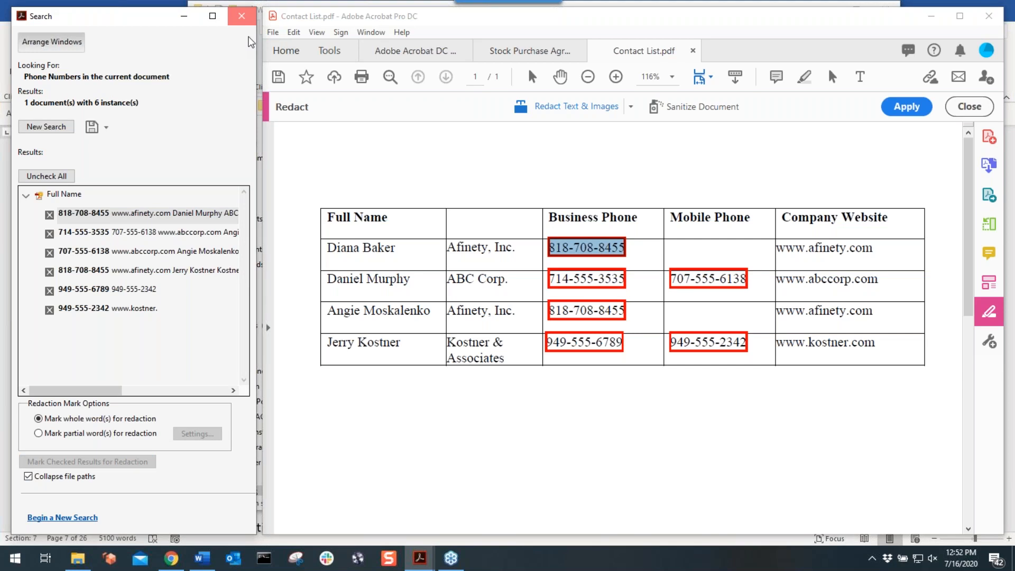
click(242, 16)
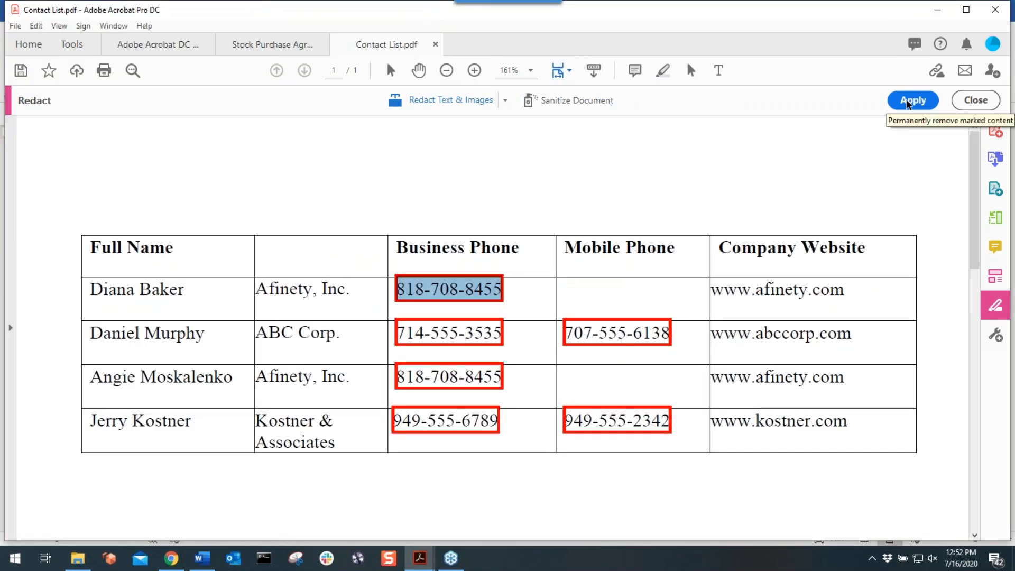
Apply the phone number redactions without sanitizing, save as Contact List_Redacted.pdf in the Webinar Files folder, and close both redacted documents
click(906, 100)
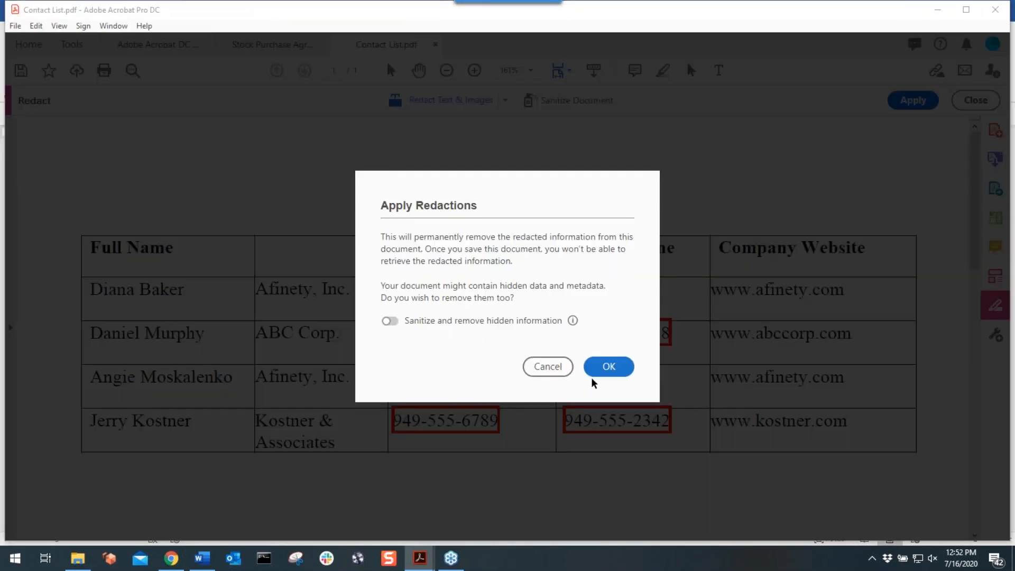
click(608, 367)
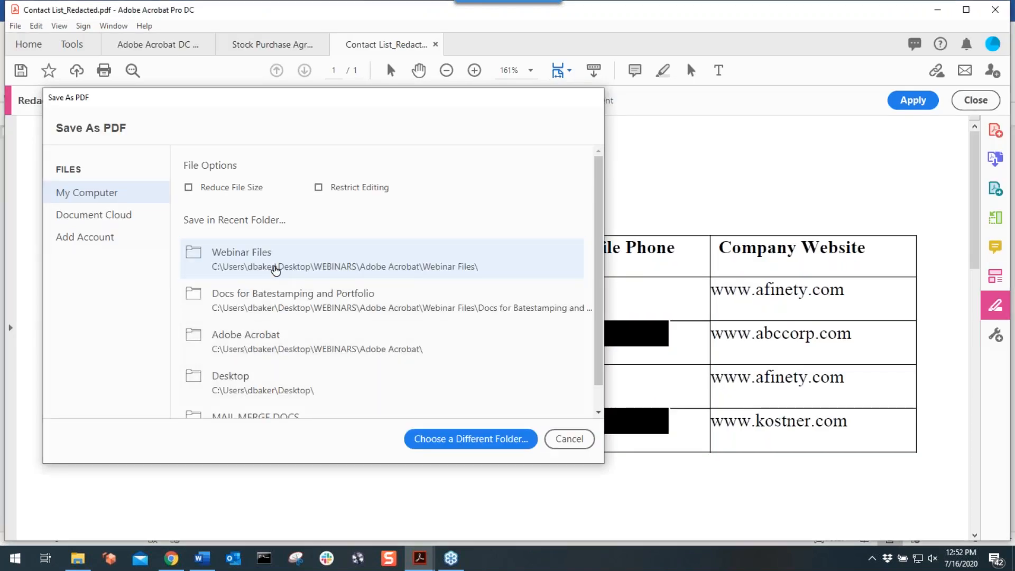
click(276, 269)
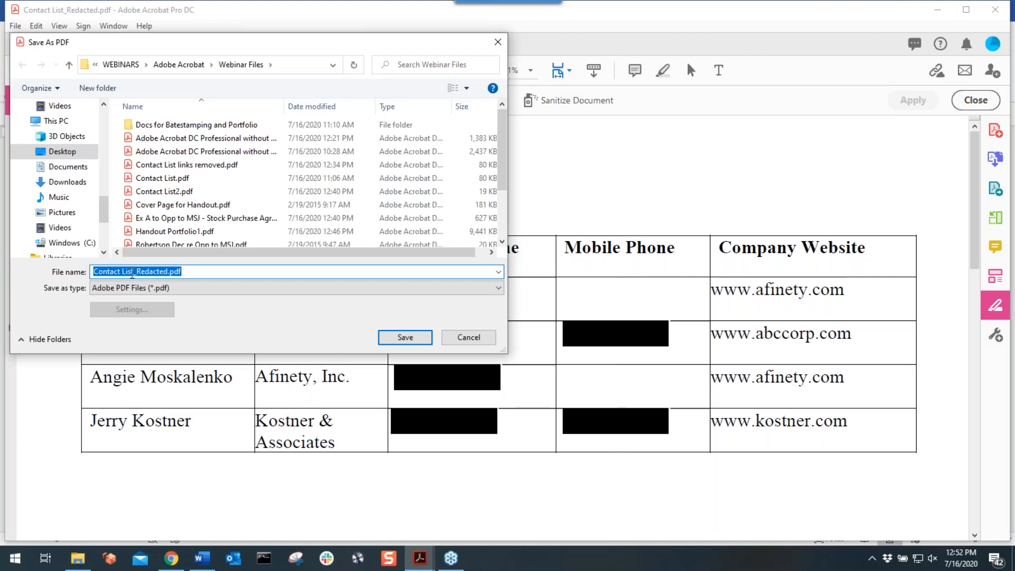
click(393, 341)
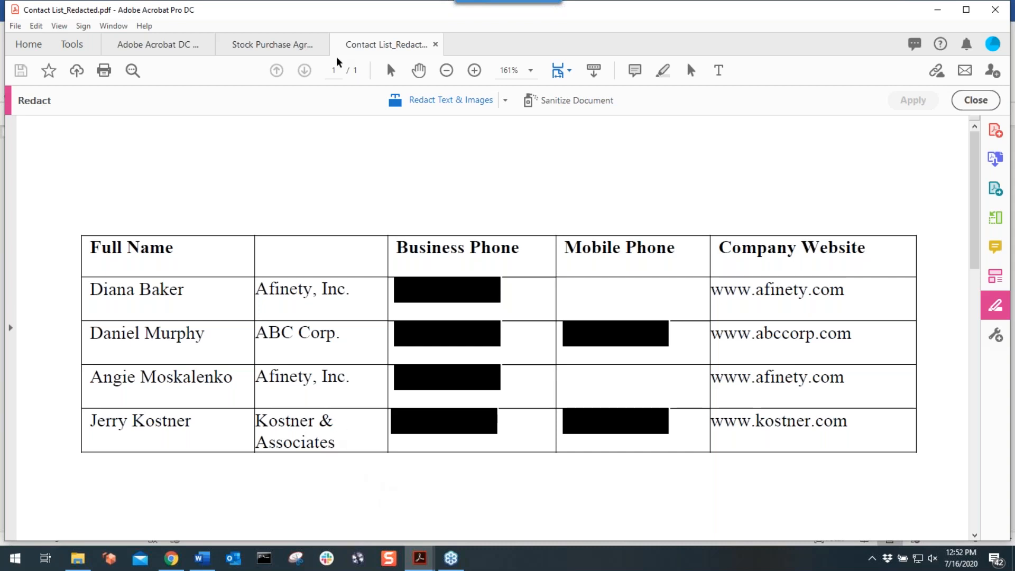
click(436, 45)
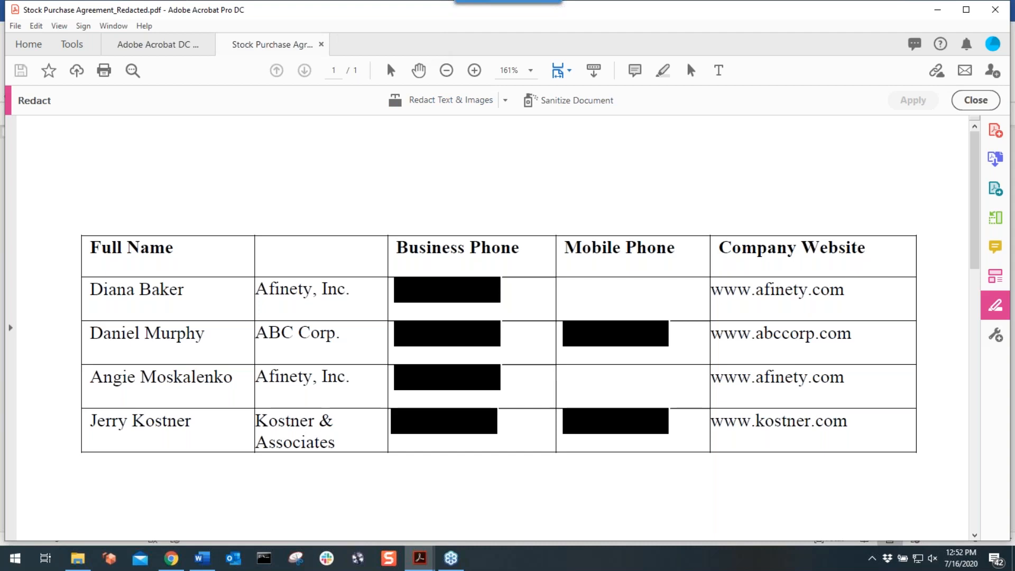
click(320, 44)
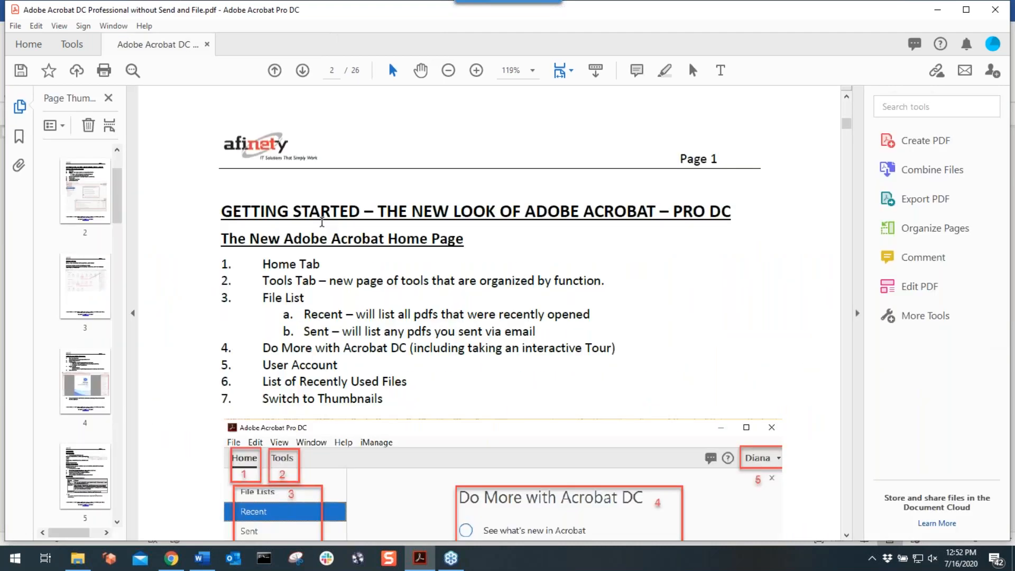
Search the tools for "bates" and start adding Bates numbering from the Edit PDF tools
click(922, 108)
text(boo)
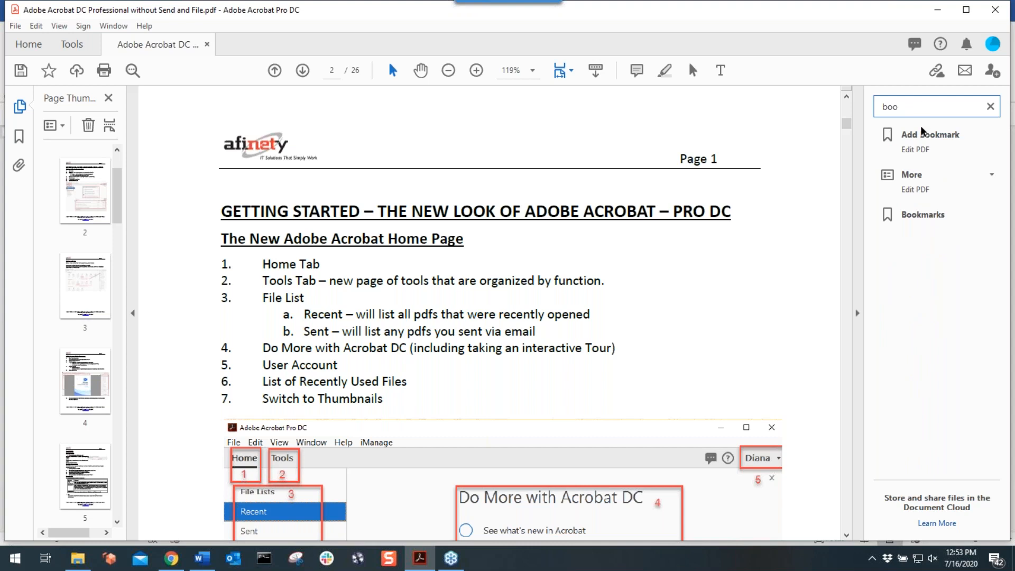
key(BackSpace)
key(BackSpace)
key(BackSpace)
text(bates)
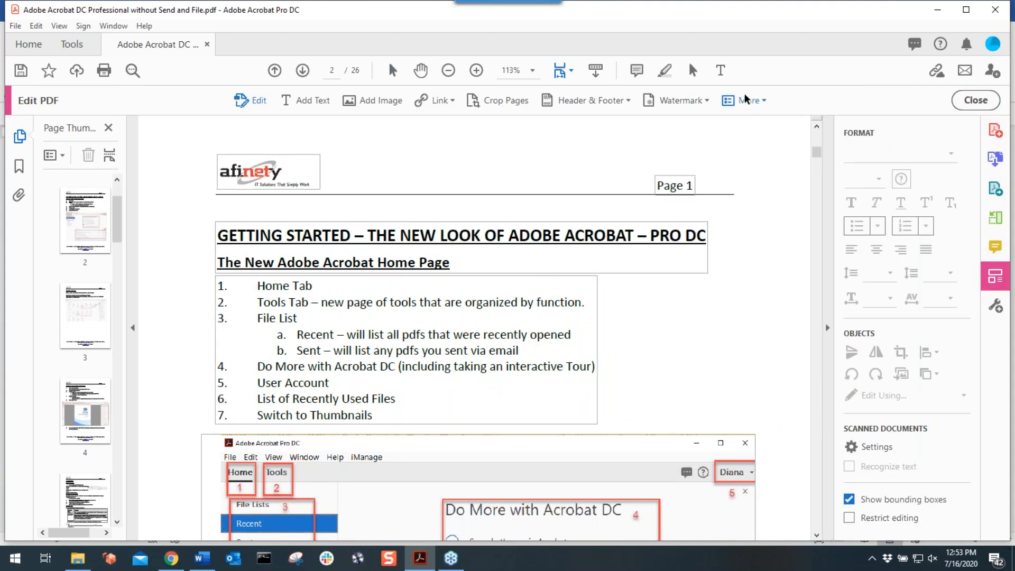
click(765, 101)
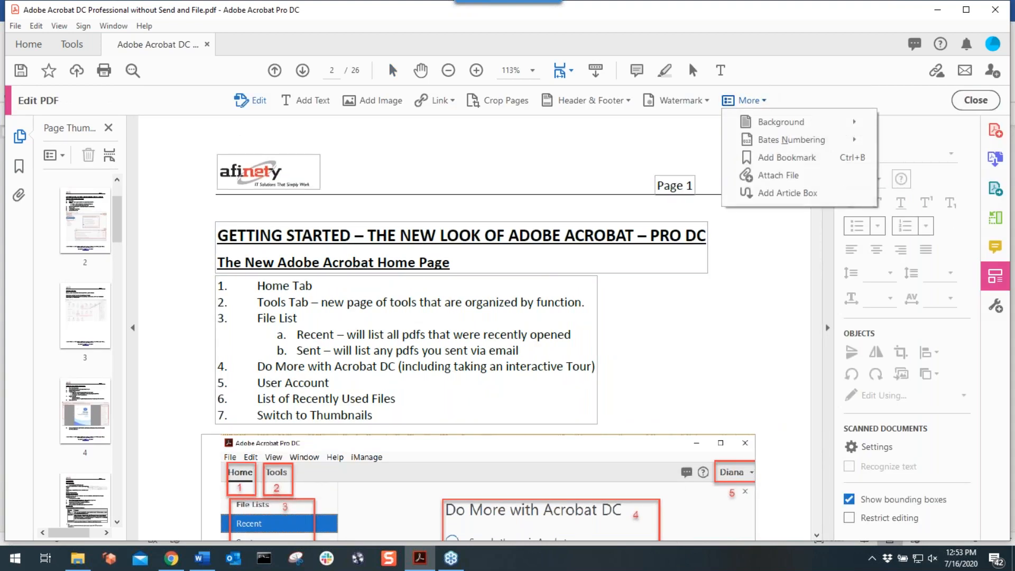
mouse_move(771, 142)
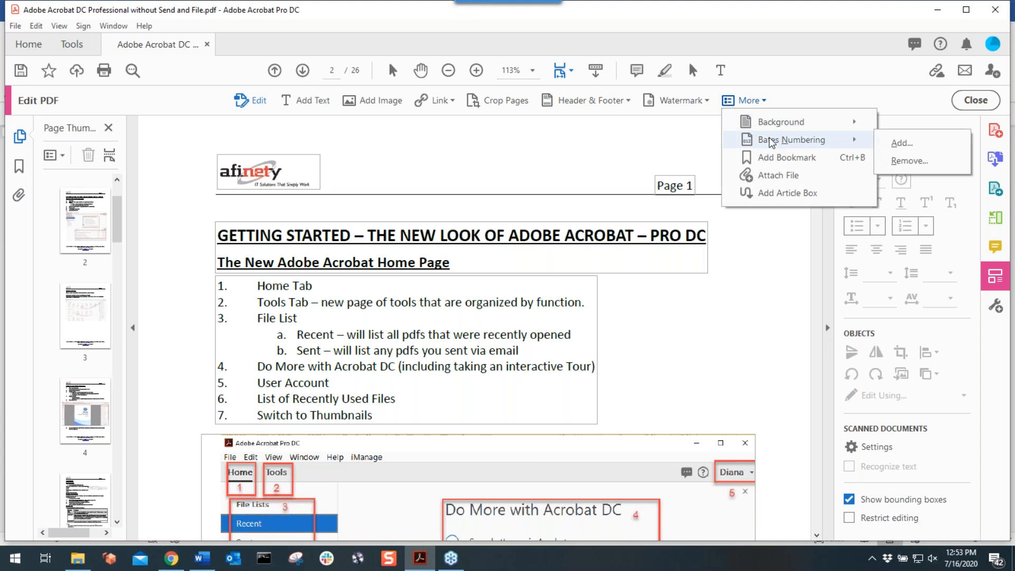
click(902, 143)
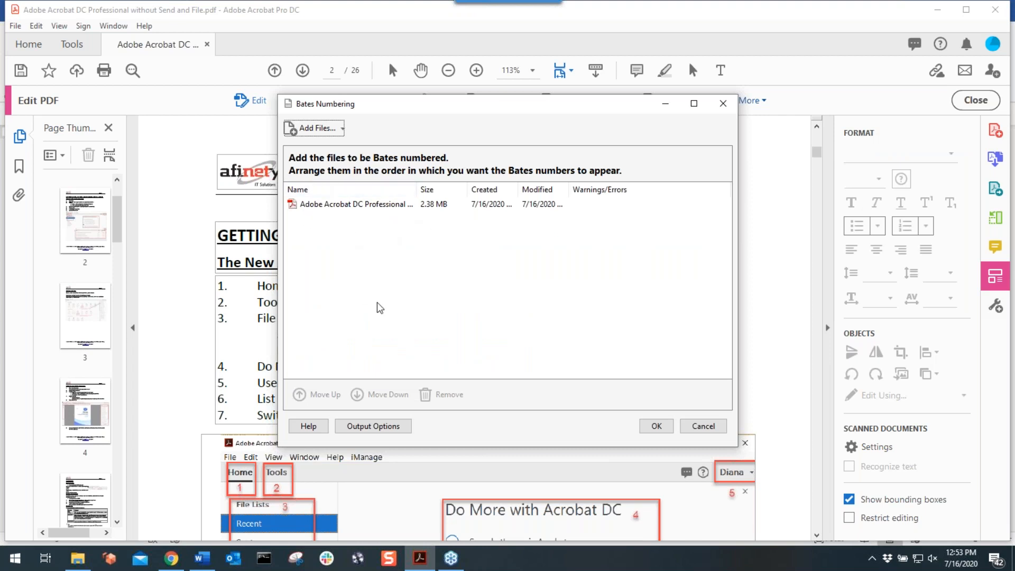
Replace the listed Adobe Acrobat DC Professional file with all four PDFs from the Docs for Batestamping and Portfolio folder
click(375, 205)
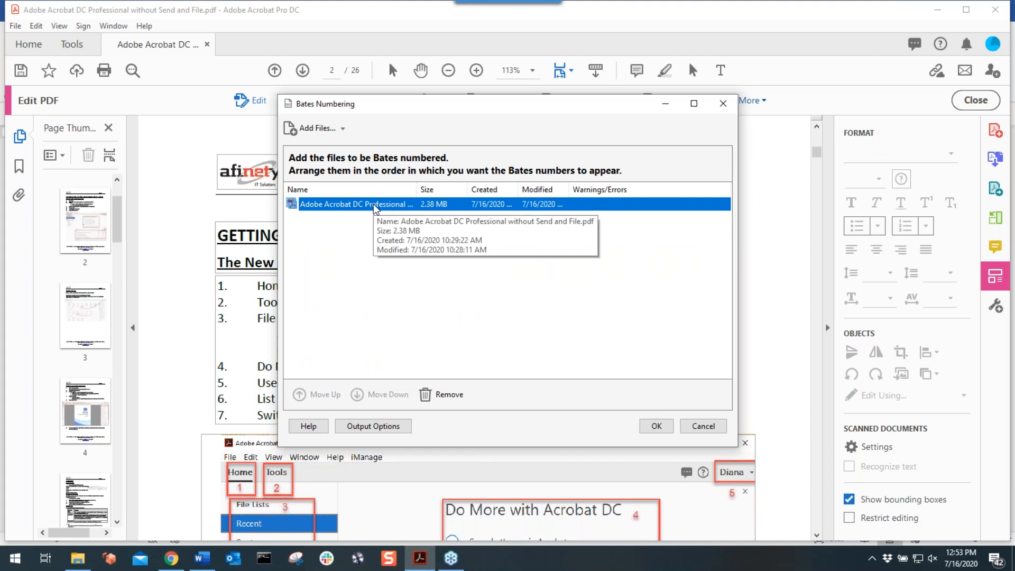
click(445, 395)
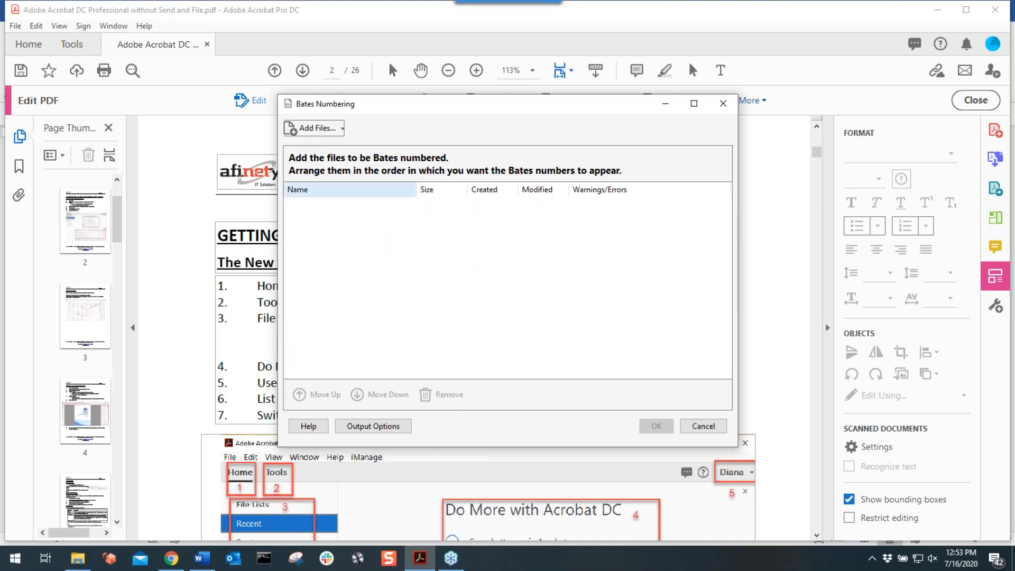
click(312, 129)
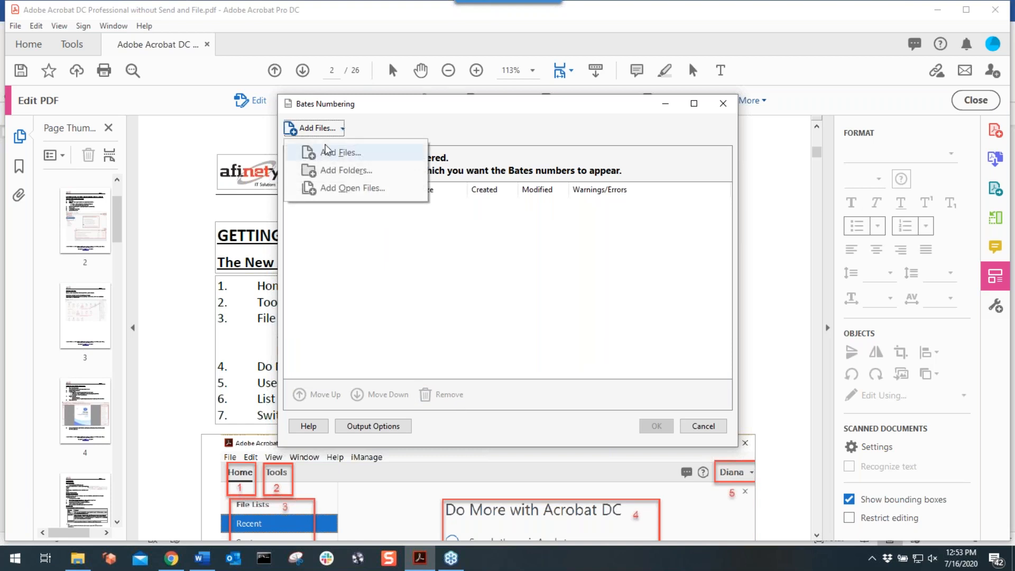
click(332, 153)
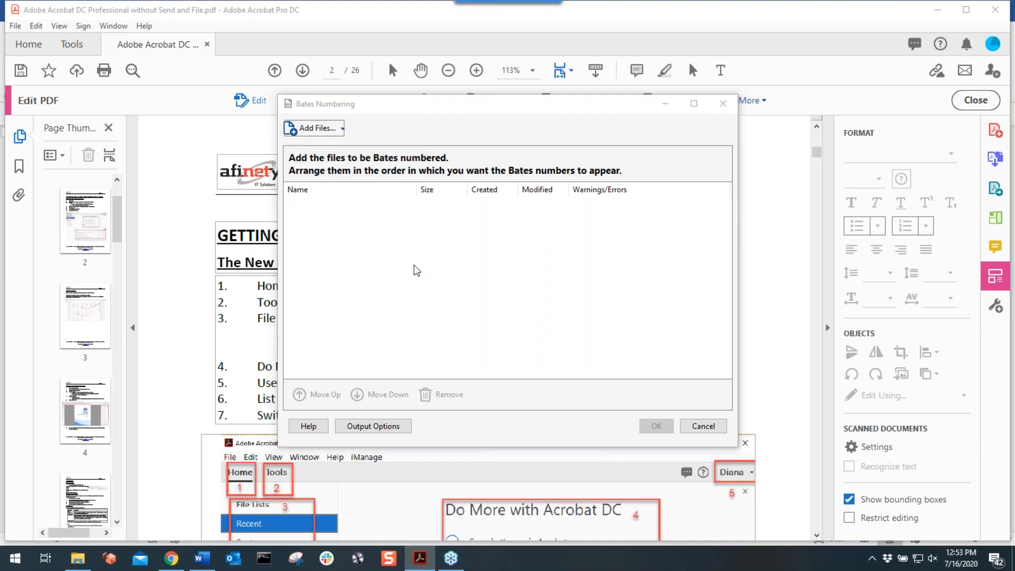
double_click(427, 207)
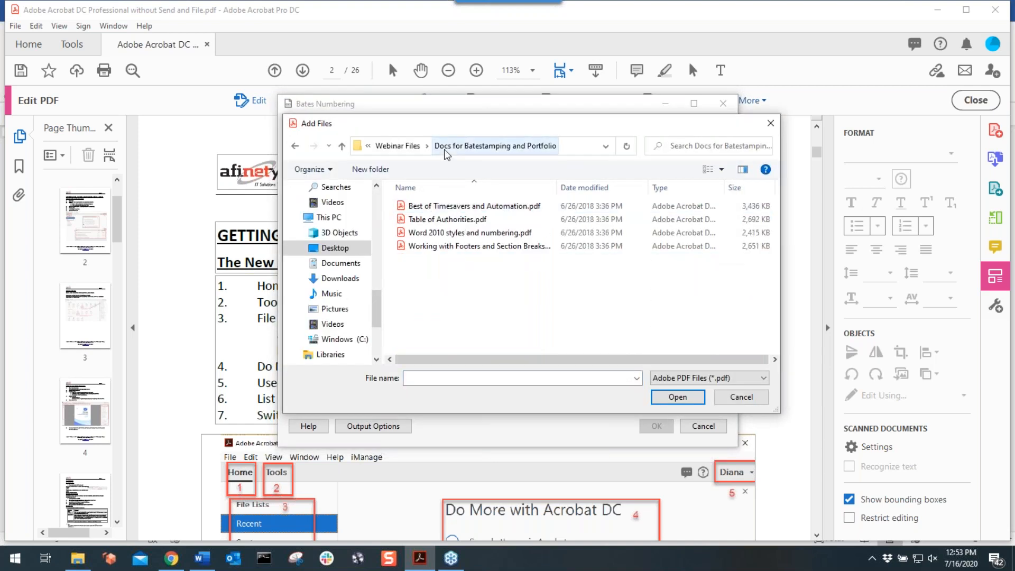
click(447, 206)
shift+click(442, 248)
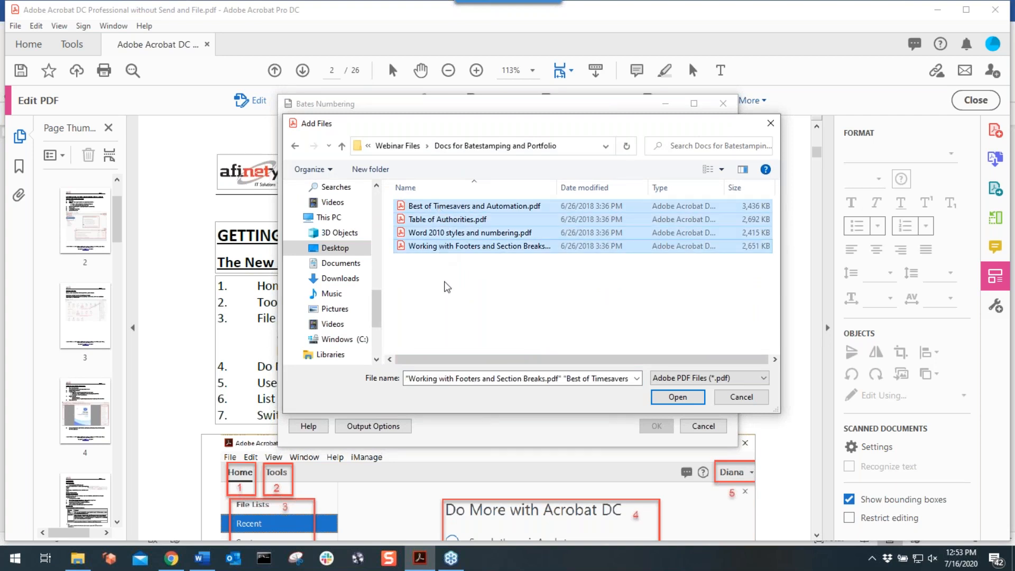
click(672, 399)
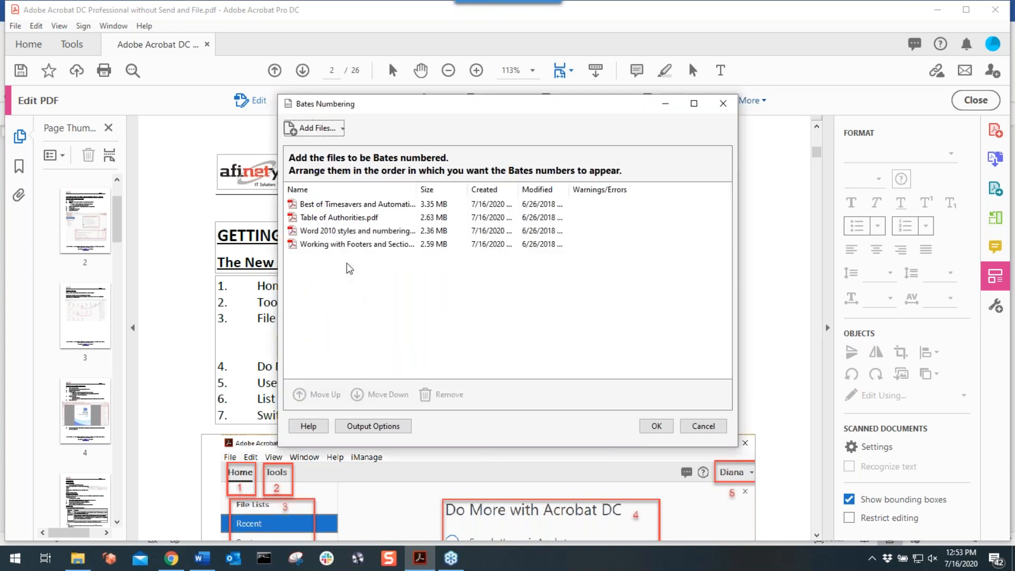
Set the Bates output to replace file names with starting and ending Bates numbers, with overwriting of existing files turned off
click(347, 244)
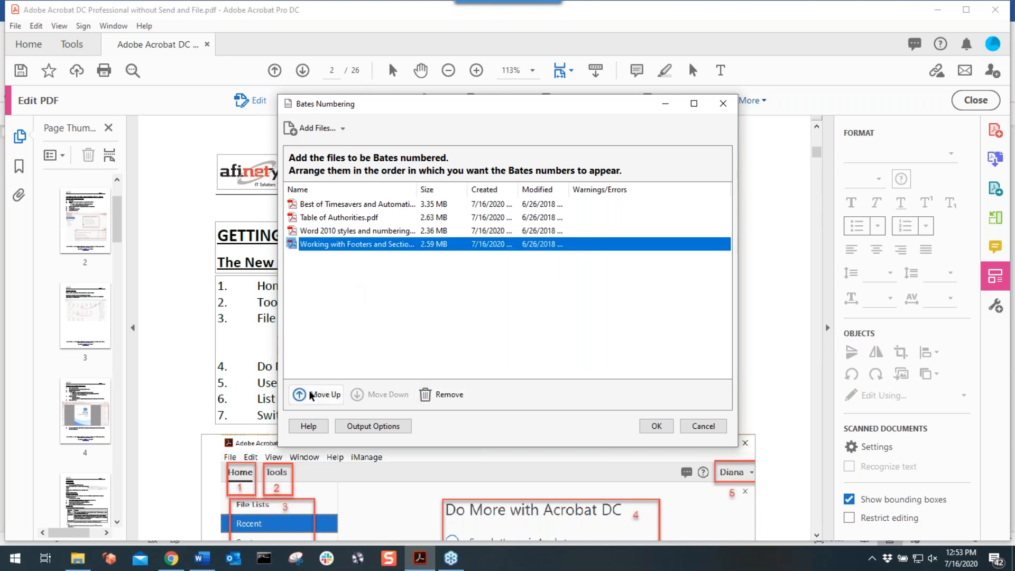
click(342, 231)
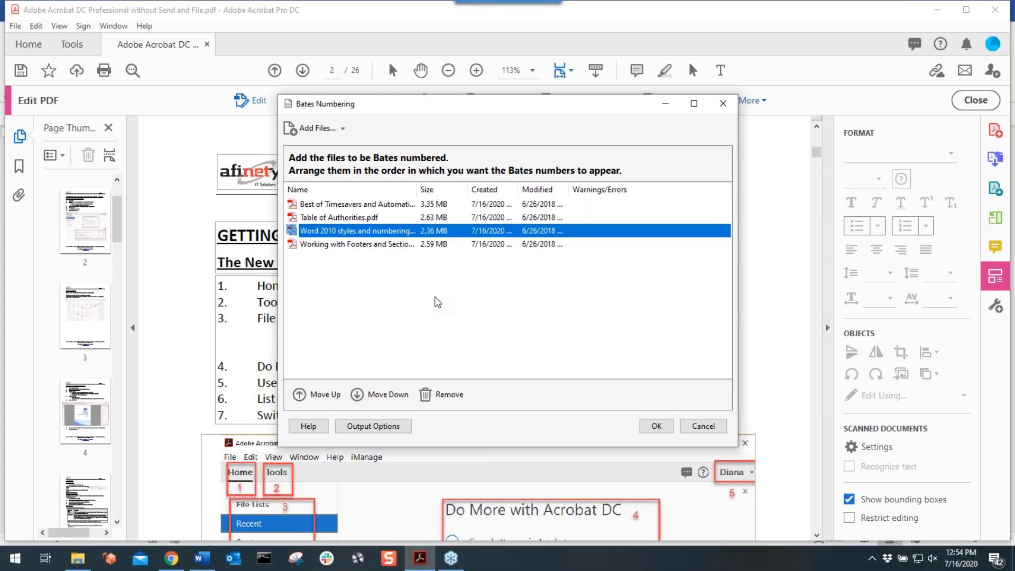
click(374, 427)
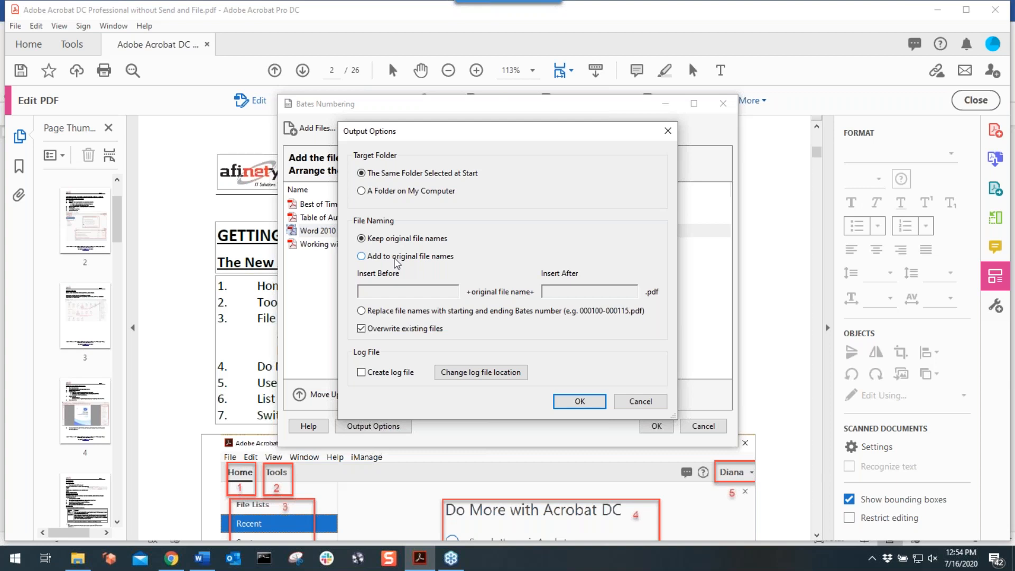
click(361, 311)
click(360, 329)
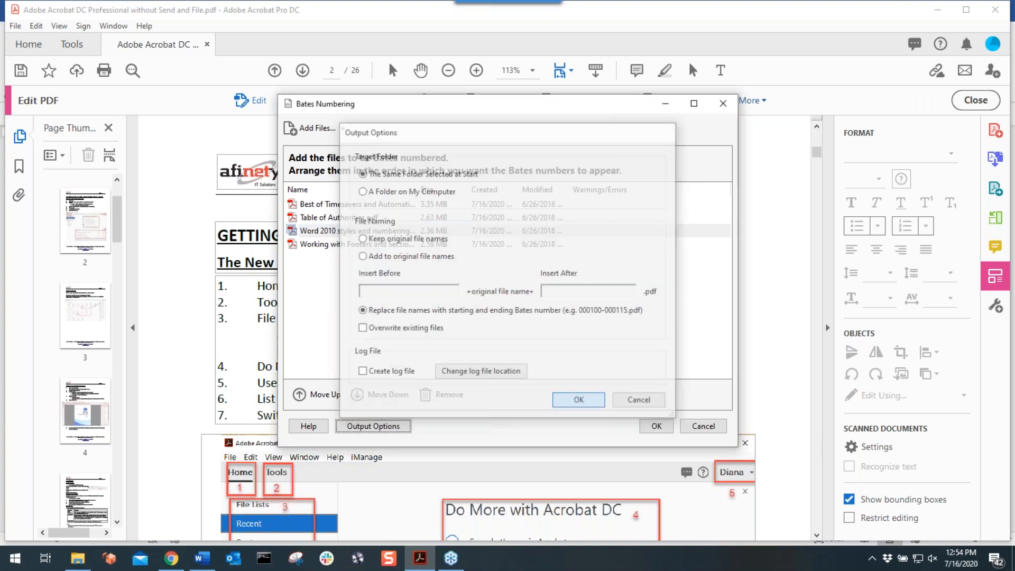
click(576, 402)
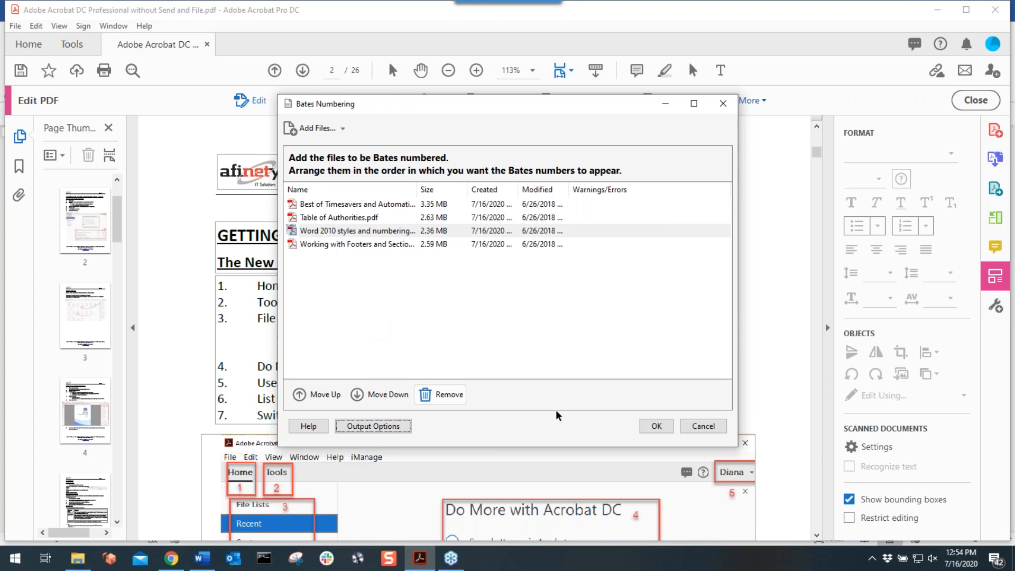
Insert a Bates number with six digits, start number 1 and prefix ABC into the right footer text
click(656, 427)
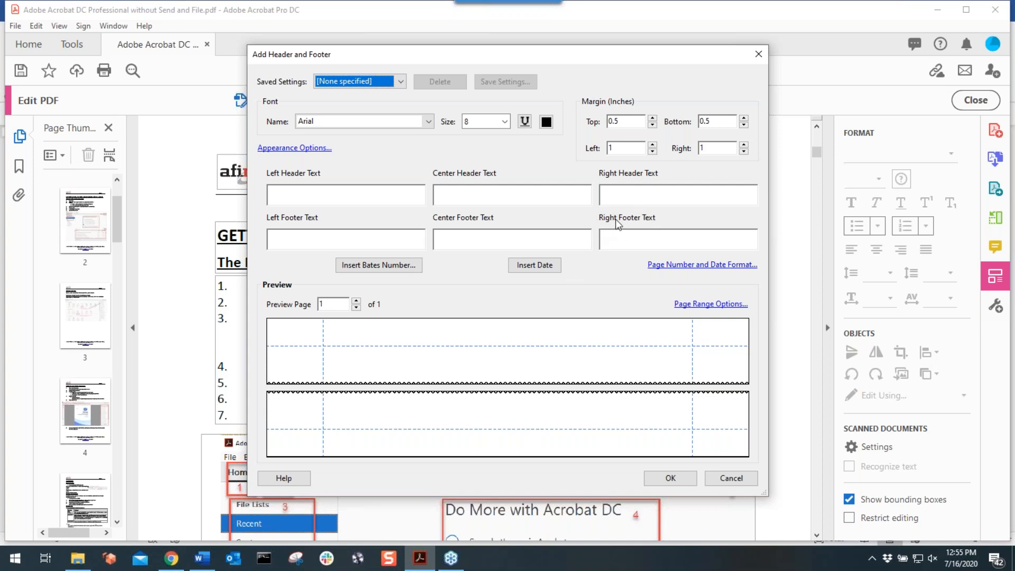
click(614, 236)
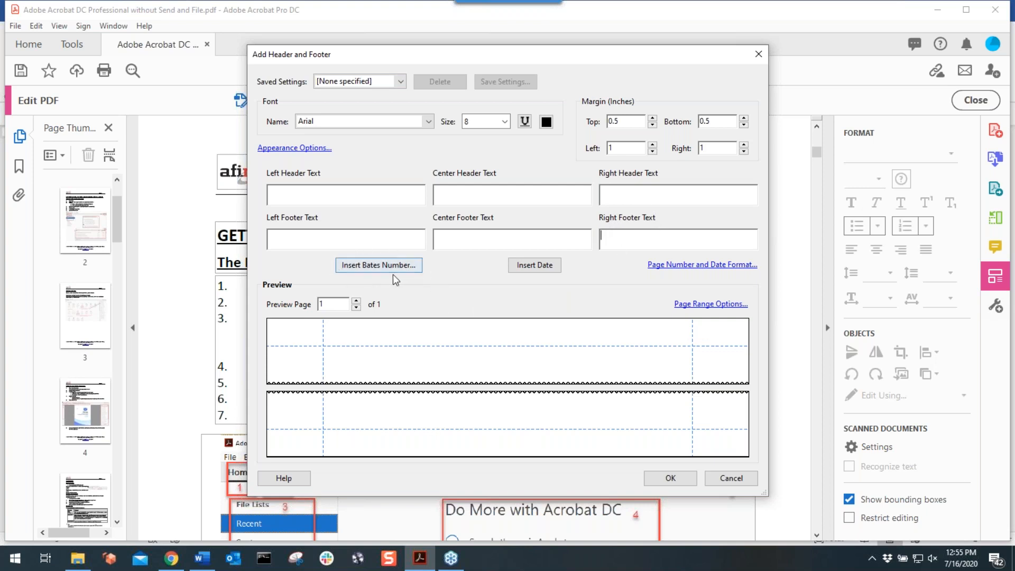
click(367, 266)
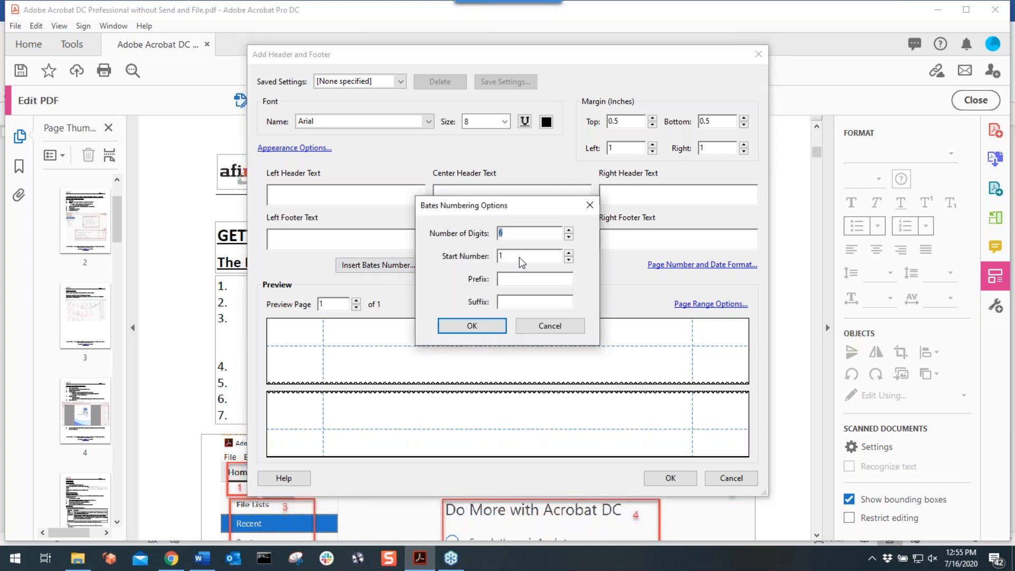
click(516, 281)
text(ABC)
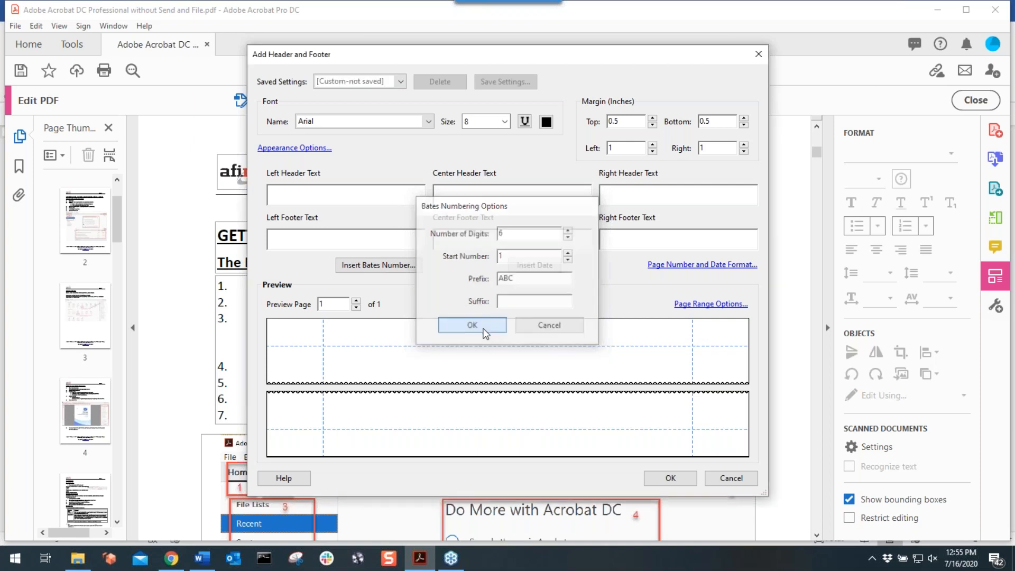
click(484, 326)
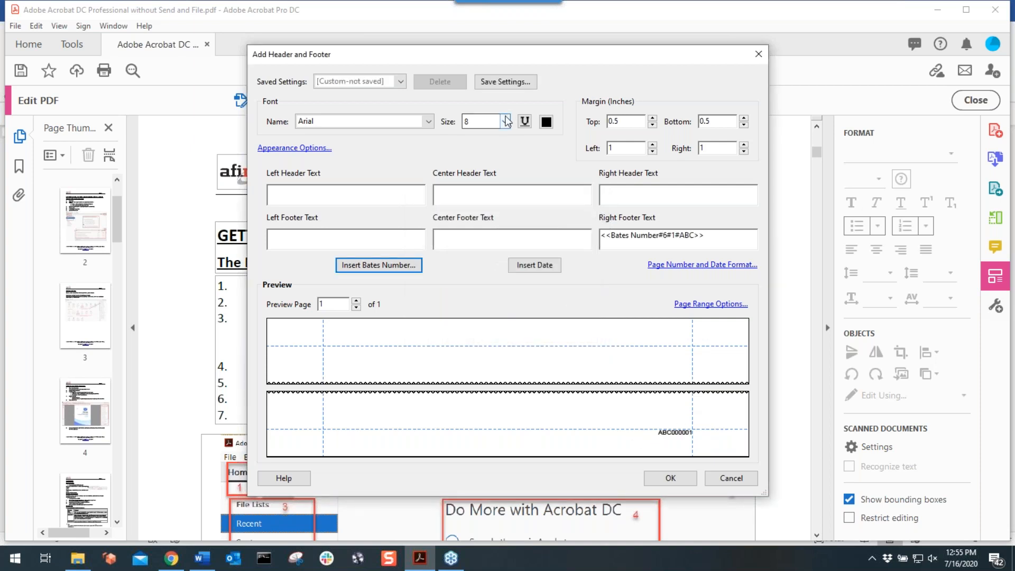
Set the Bates number's font size to 10 and the bottom margin to 0.6 inches, and apply the numbering to the files
click(505, 122)
click(481, 159)
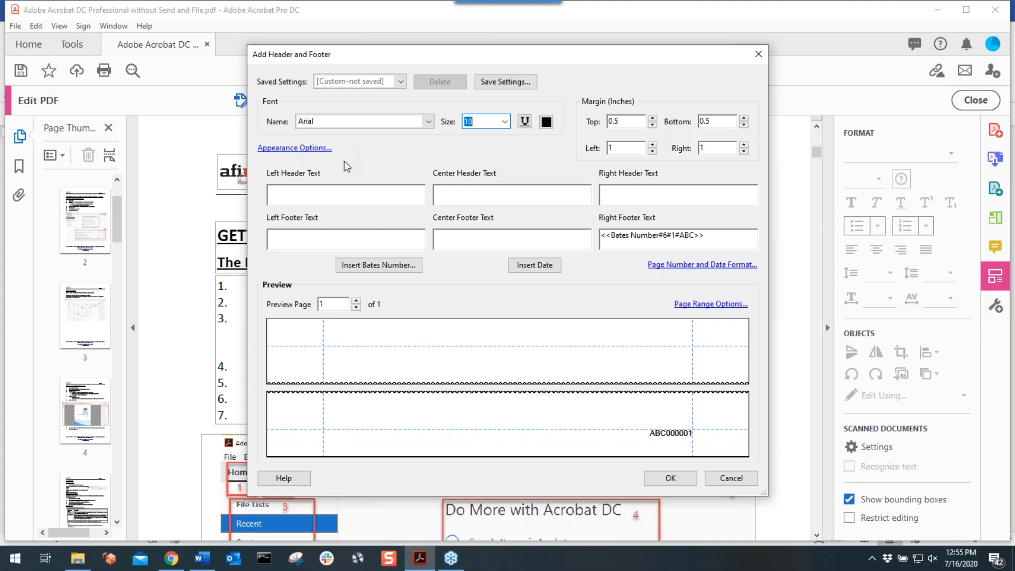
click(299, 149)
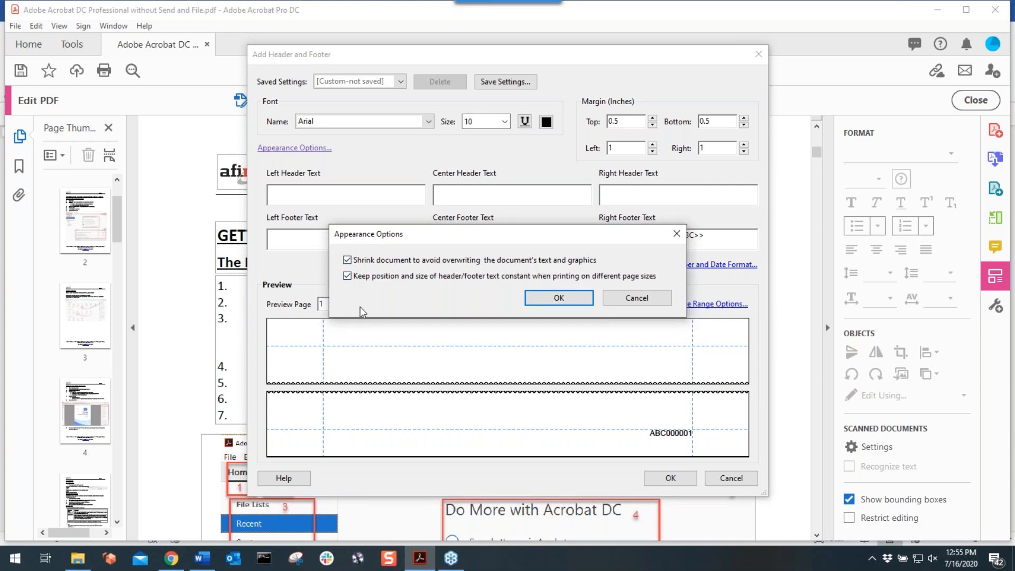
click(544, 299)
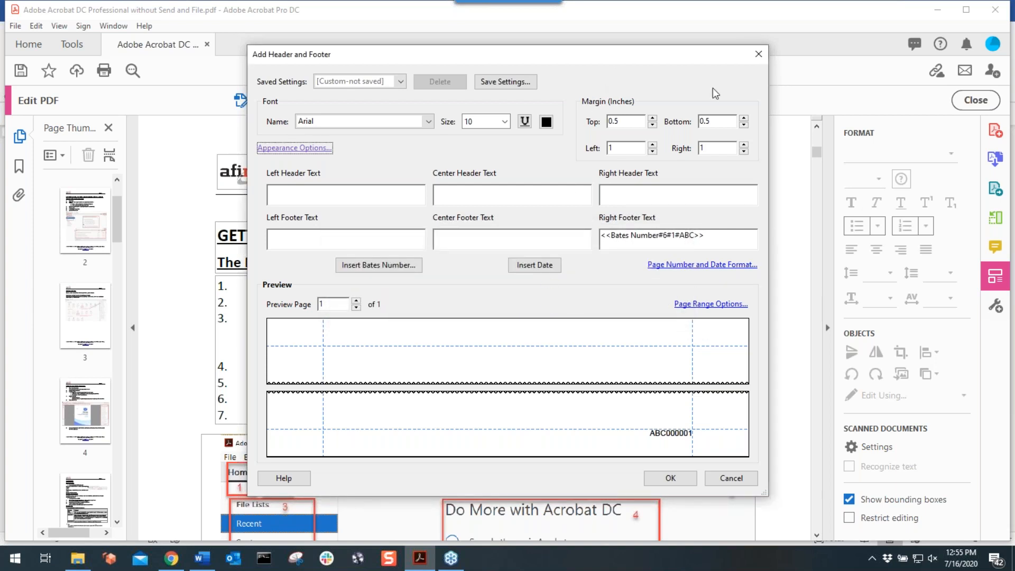
click(745, 119)
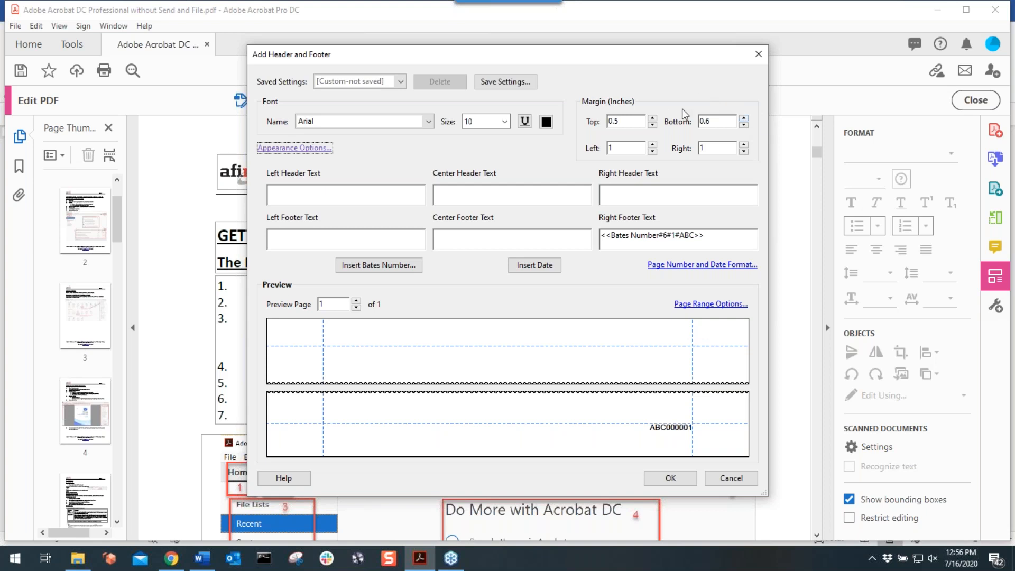
click(673, 481)
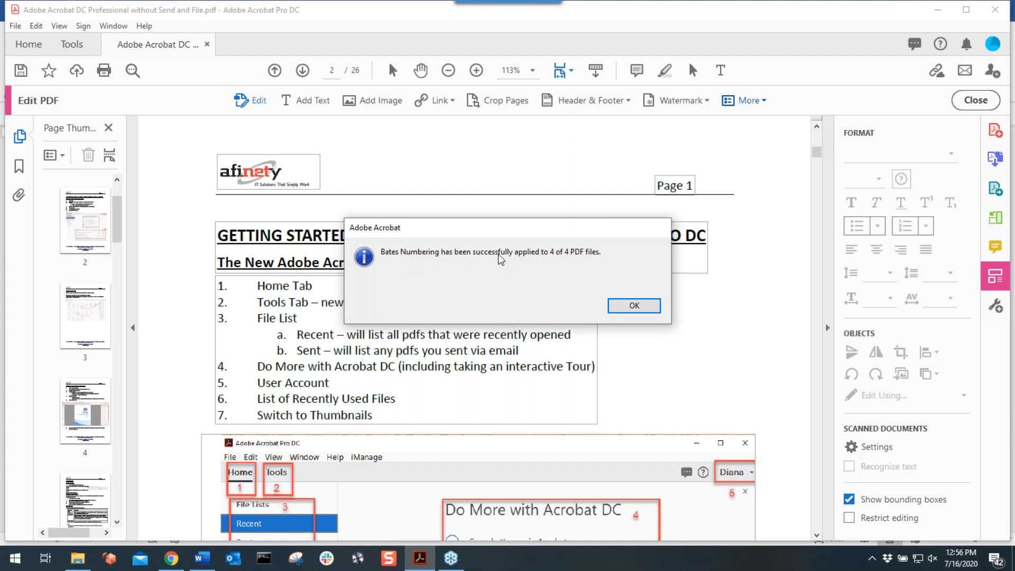
click(629, 306)
Switch to File Explorer and open the Docs for Batestamping and Portfolio folder to examine the Bates-numbered files
click(80, 559)
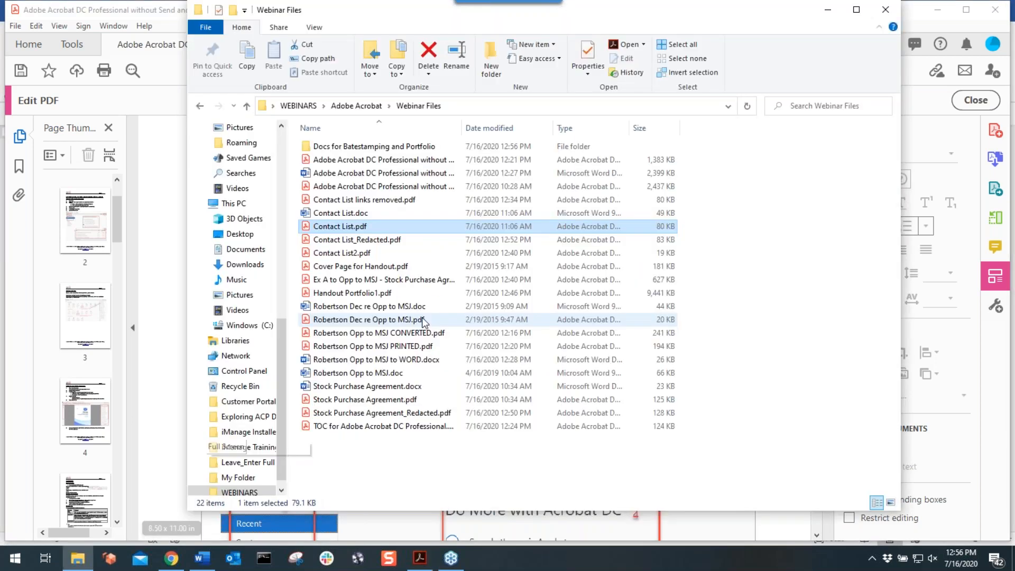
double_click(338, 146)
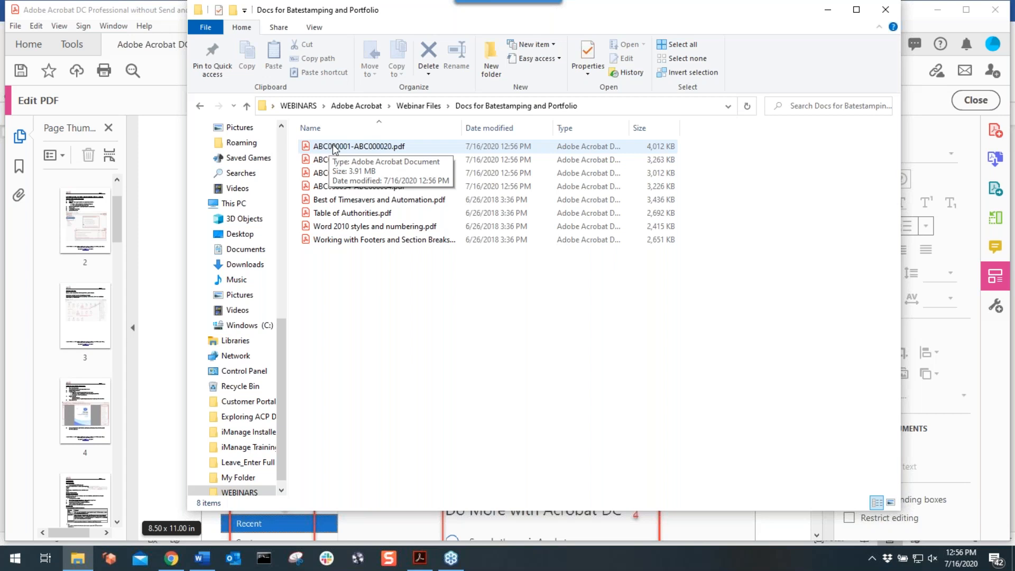
Open ABC000001-ABC000020.pdf and examine the Bates numbers in the footers of its first three pages
double_click(334, 147)
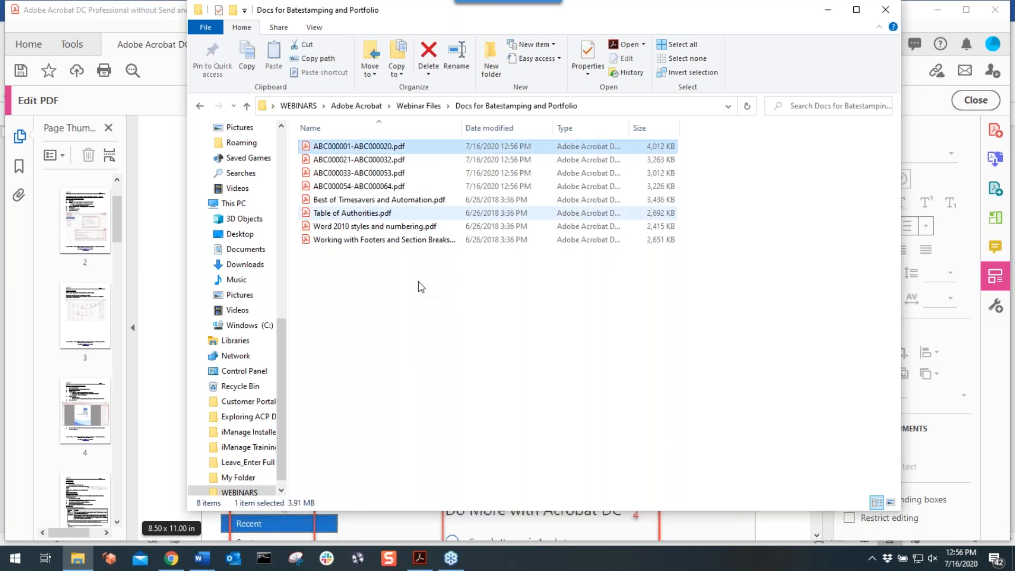
scroll(420, 347, down, 2)
scroll(420, 348, down, 10)
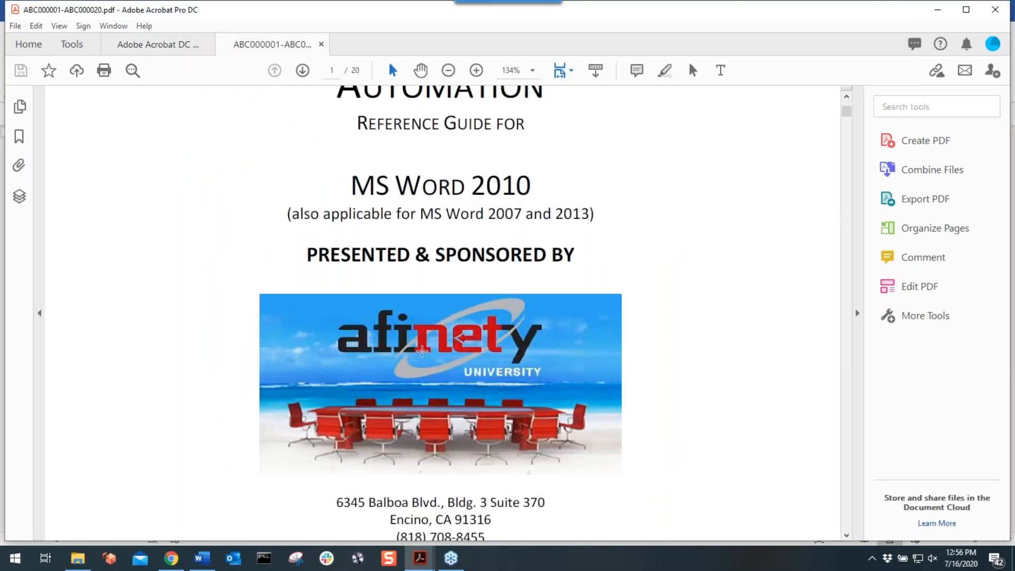
scroll(739, 444, down, 1)
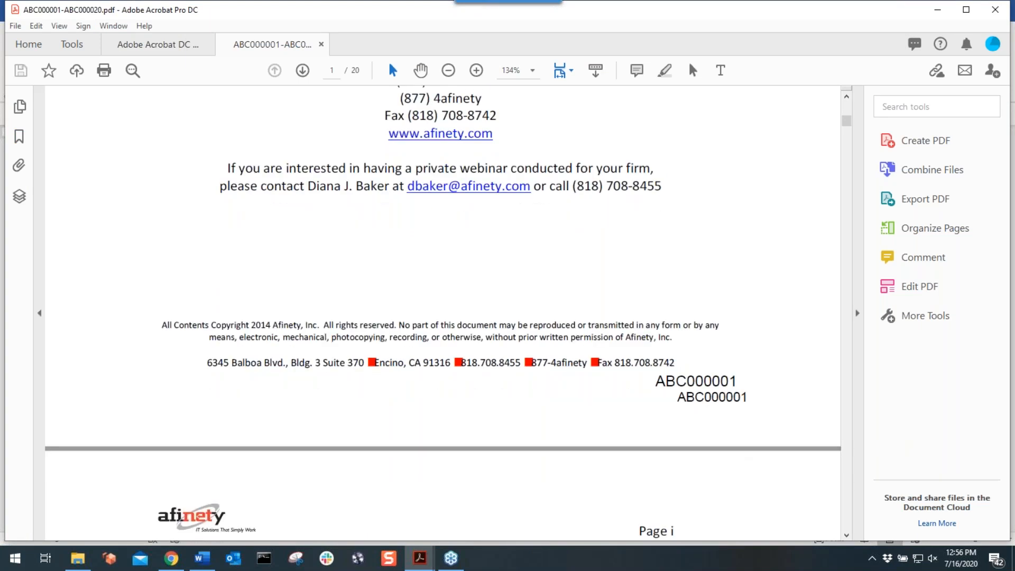
scroll(443, 312, down, 11)
scroll(738, 449, down, 10)
scroll(741, 453, down, 1)
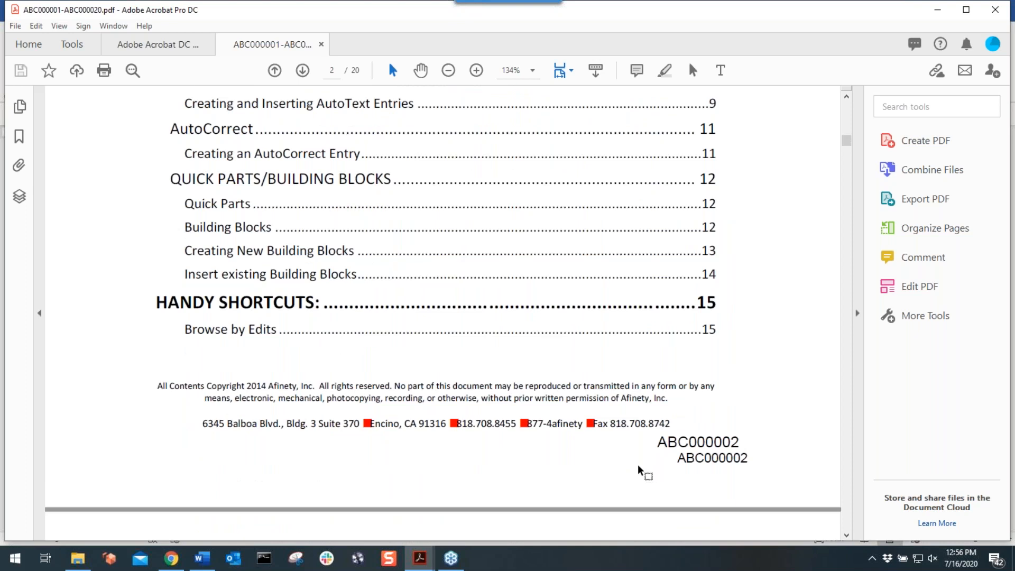
scroll(640, 470, down, 12)
scroll(642, 473, down, 10)
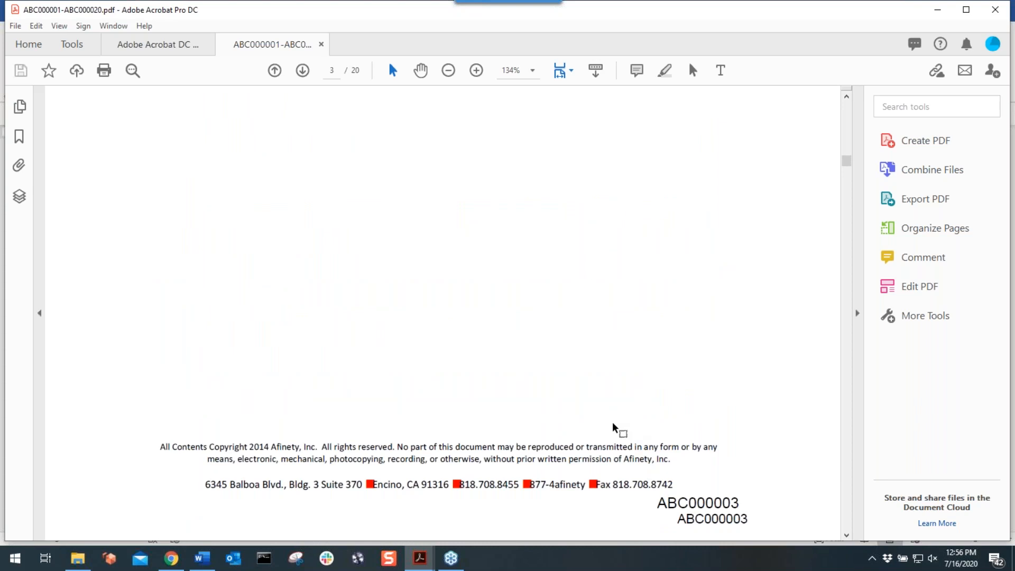
scroll(612, 426, up, 10)
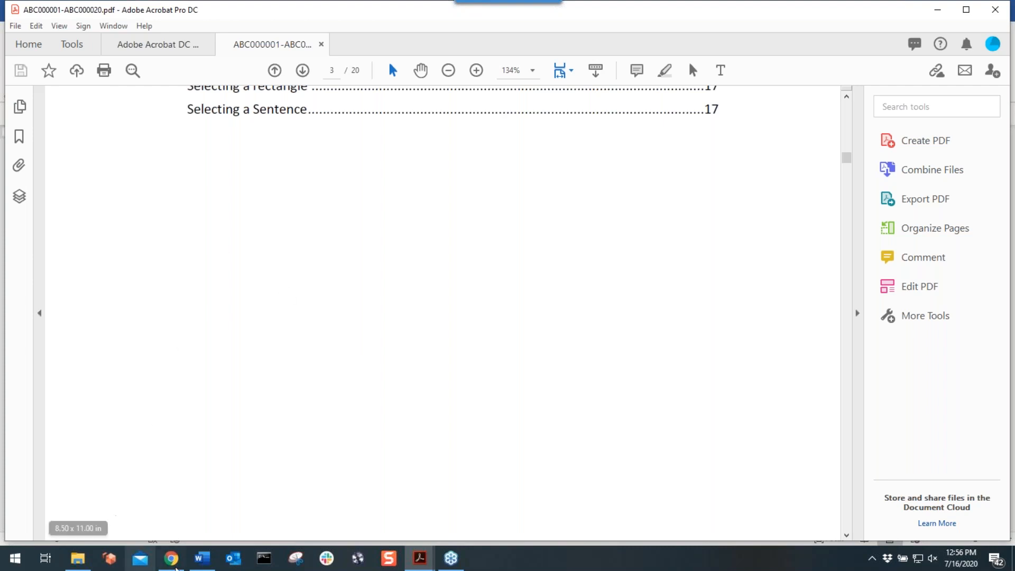
Switch to File Explorer and open Pleading to demo Affirm Defenses.docx from the Adobe Acrobat folder in Word
click(83, 562)
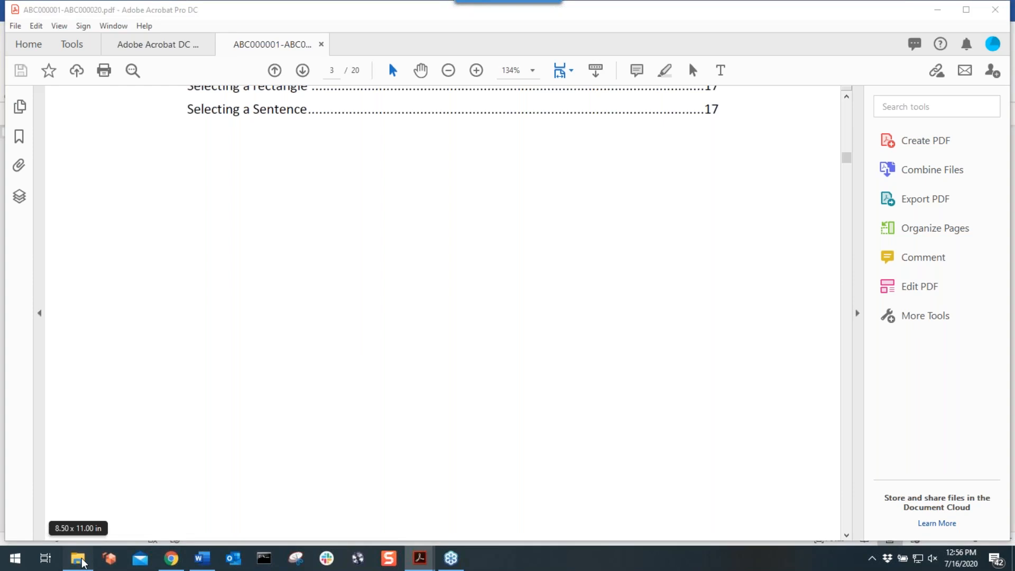
click(360, 107)
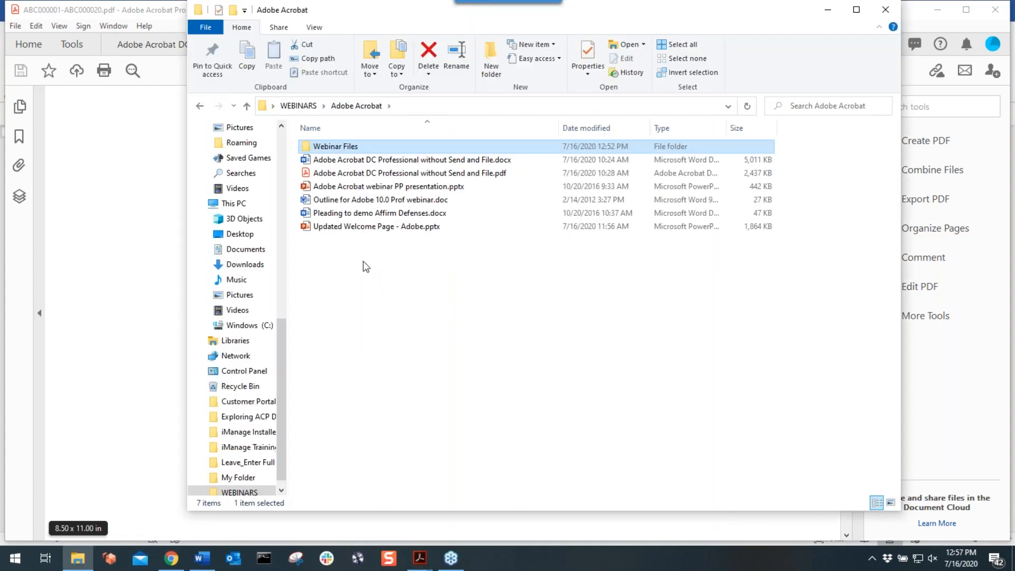
click(363, 215)
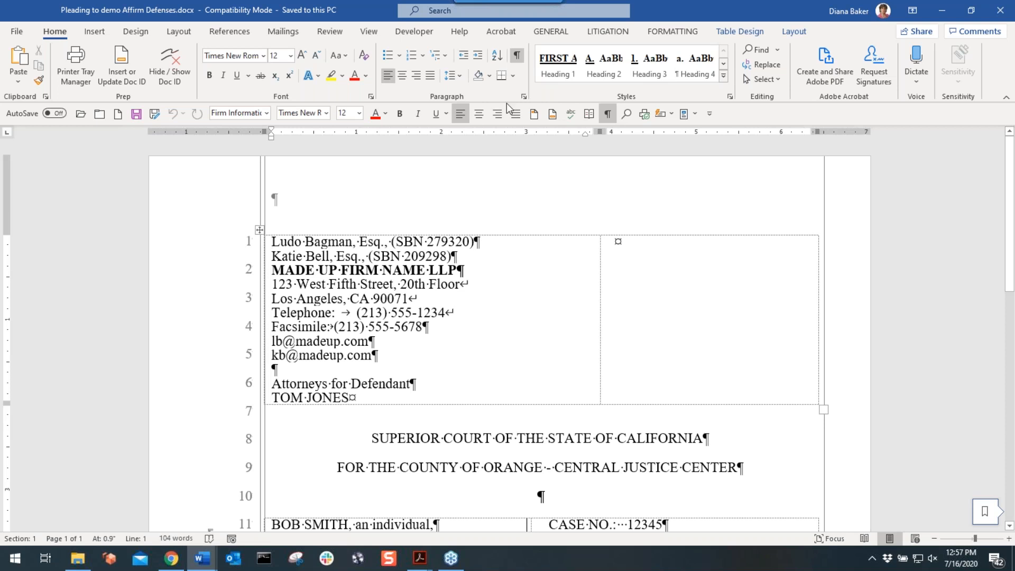
Select the Start Text Here placeholder below the caption and start inserting the Affirmative Defenses litigation language
click(550, 32)
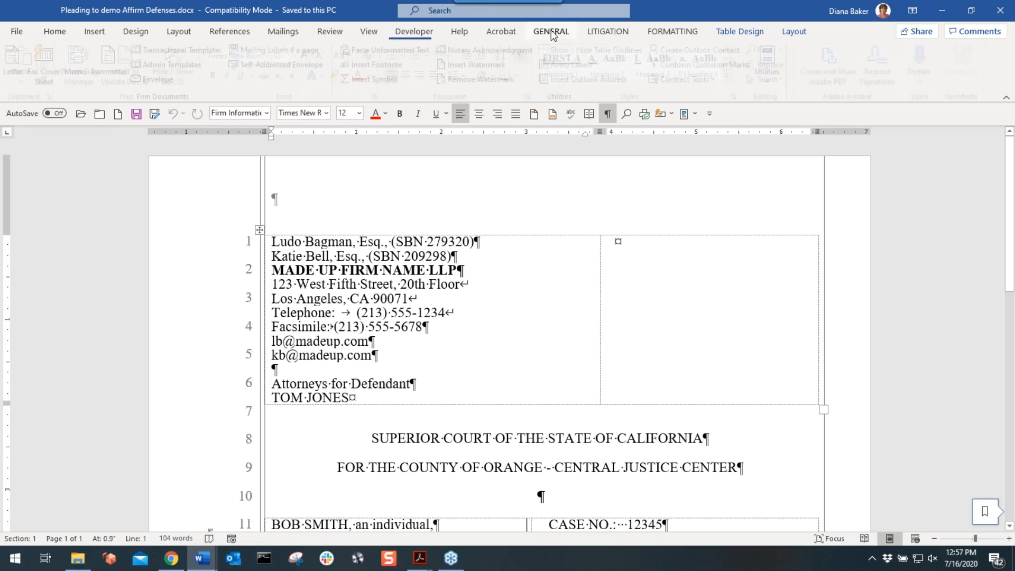
click(602, 32)
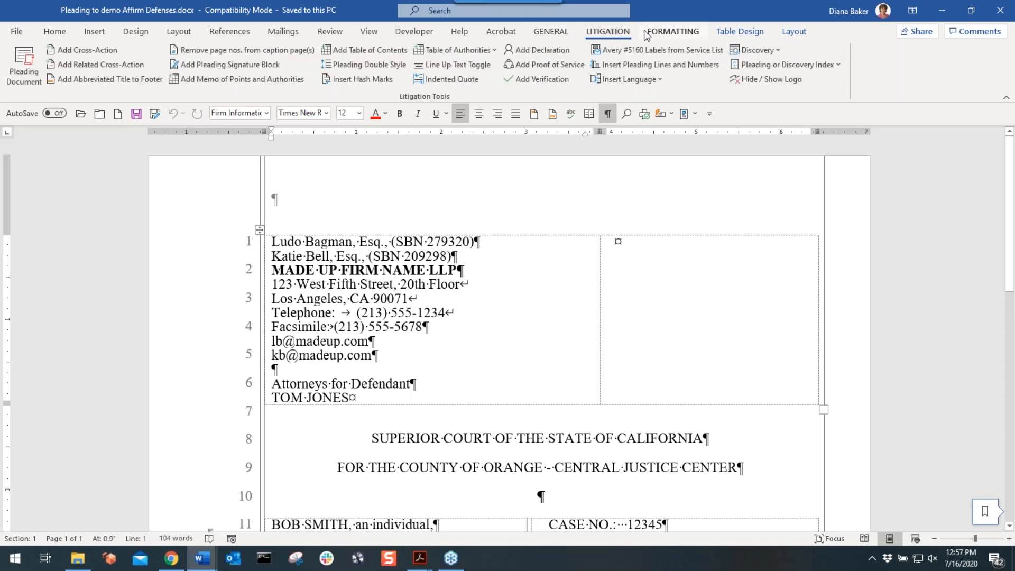
click(657, 30)
click(611, 33)
scroll(540, 318, down, 5)
click(359, 429)
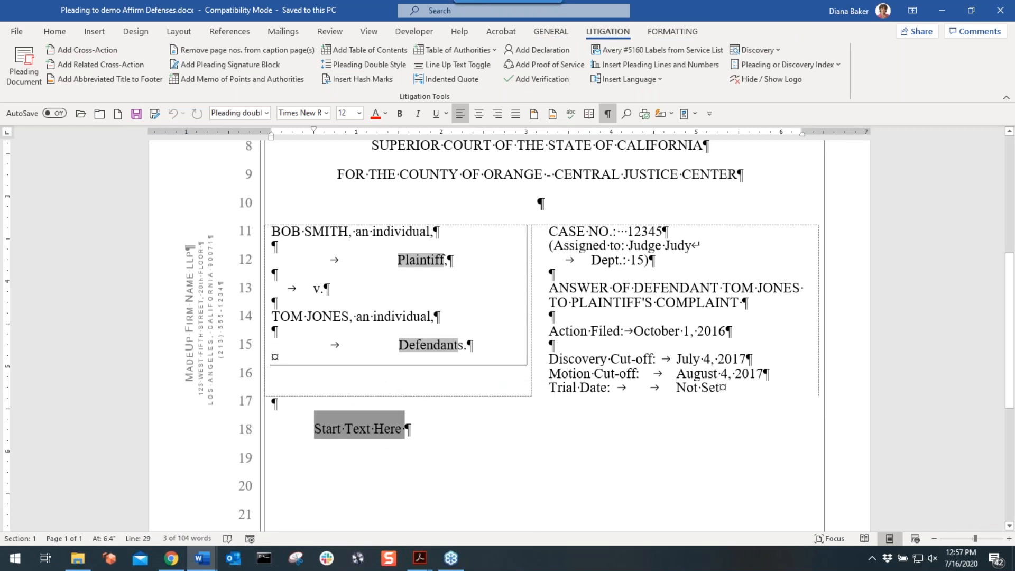
click(657, 82)
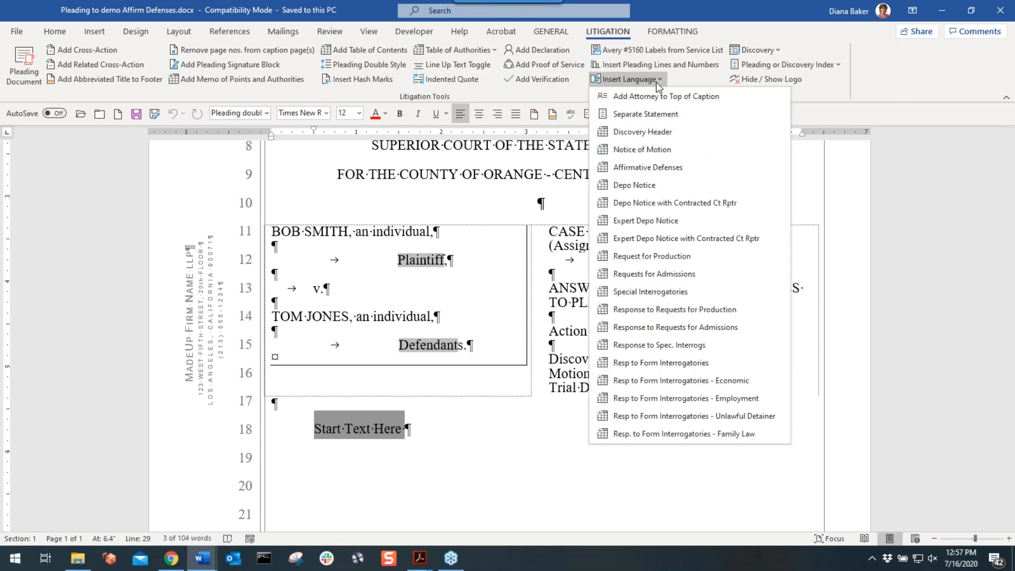
click(647, 169)
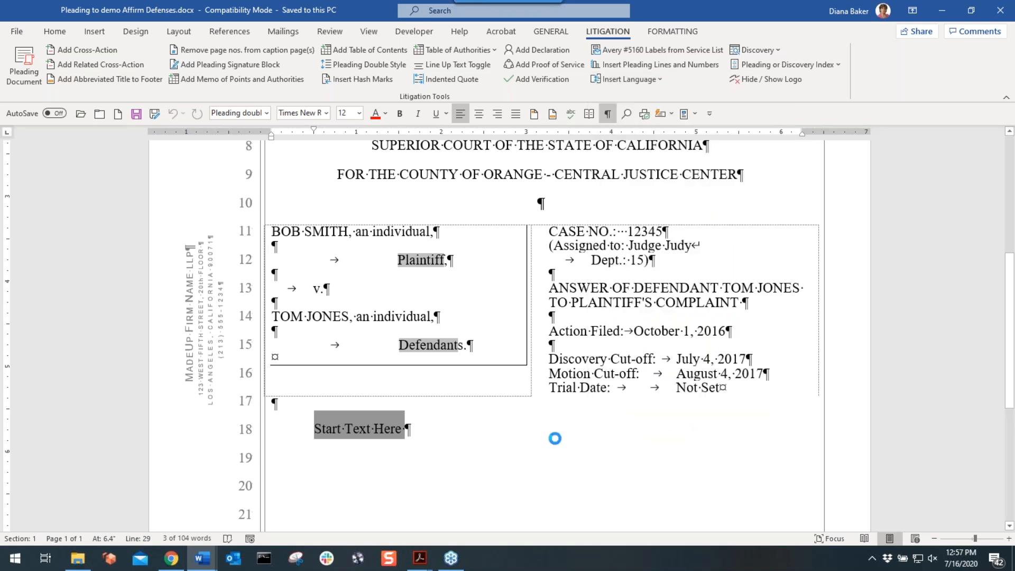
click(497, 324)
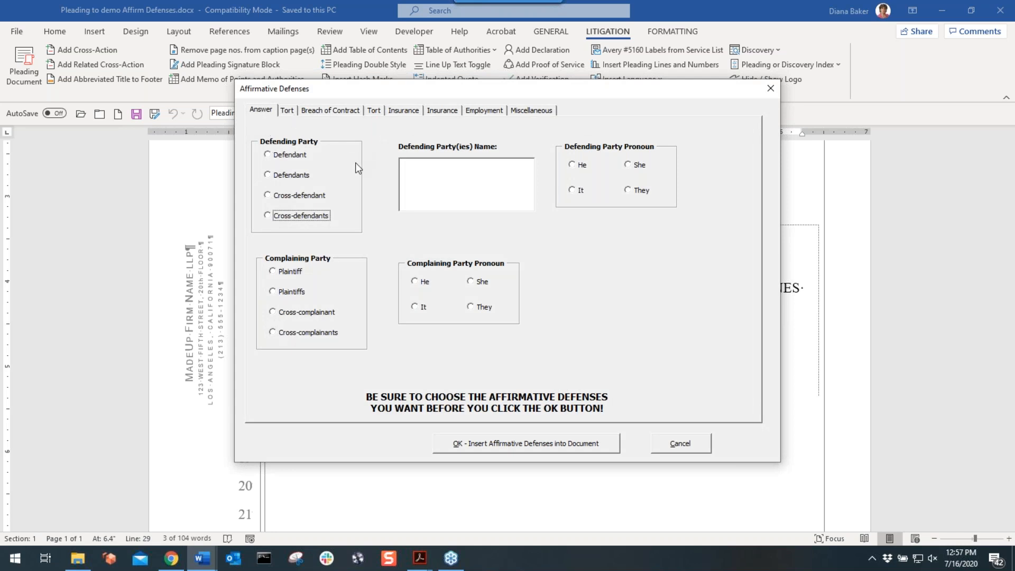
Set the defending party to Defendants with both parties' names and pronoun They, and the complaining party to Plaintiff with pronoun She
click(279, 177)
click(480, 186)
text(Tom Jones and Bo)
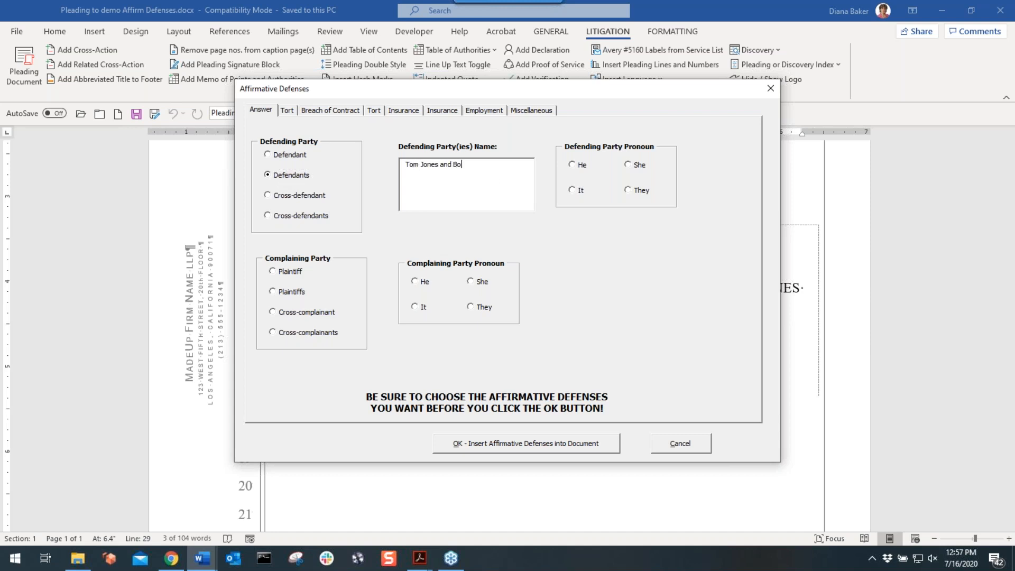
text(b Smith)
click(631, 192)
click(272, 272)
click(471, 282)
Review the available affirmative defenses for tort, breach of contract, insurance, employment and miscellaneous claims
click(286, 110)
click(307, 110)
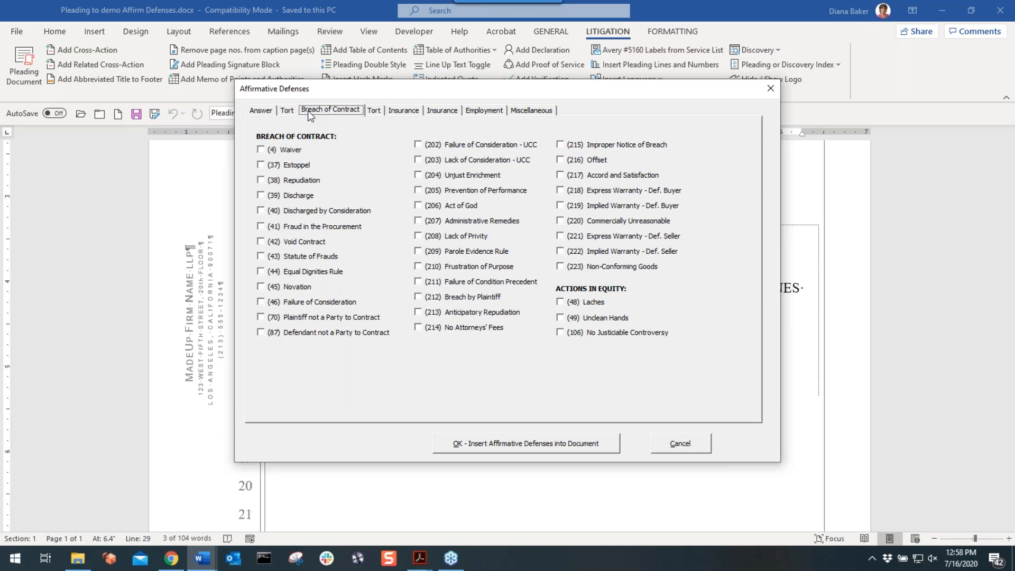
click(373, 111)
click(442, 110)
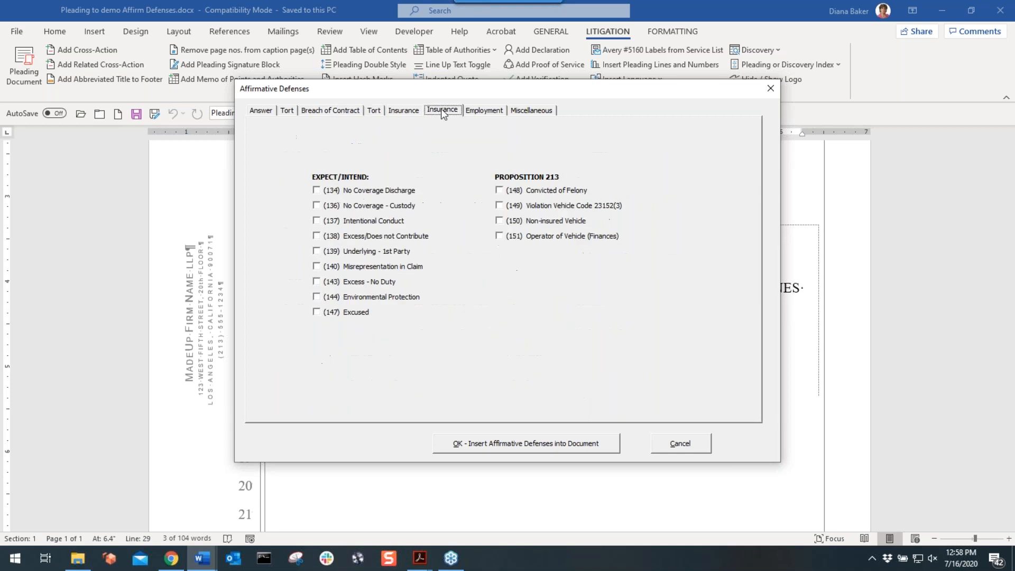
click(482, 112)
click(530, 111)
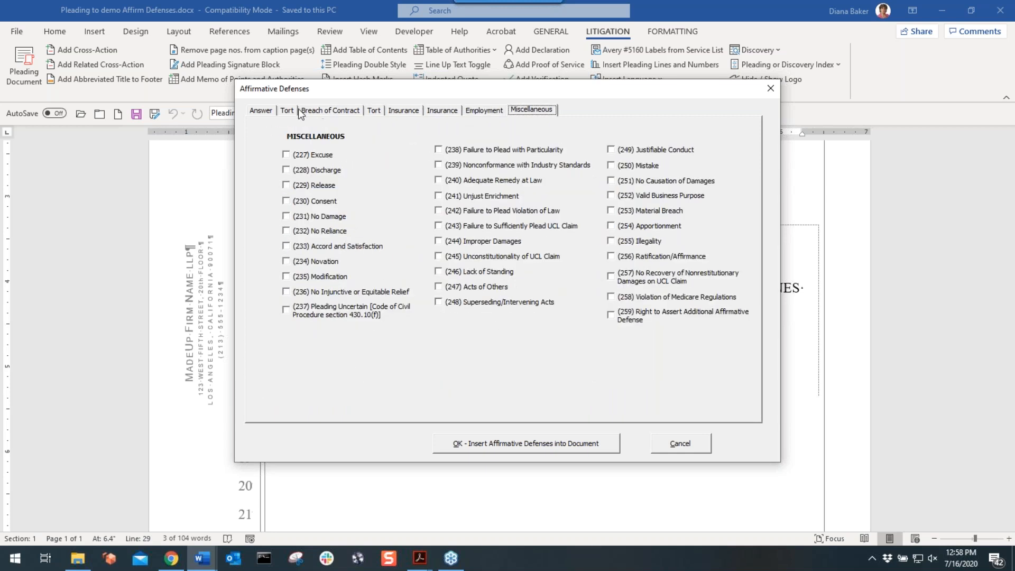
Choose breach of contract defenses 4, 37, 40, 44, 46, 205 and 211, and insert them into the pleading
click(313, 110)
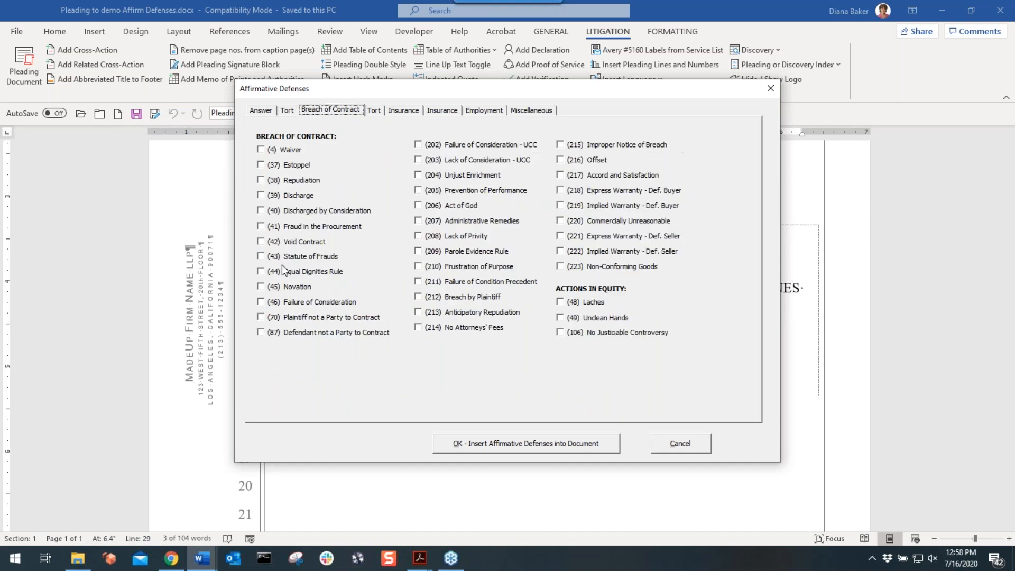
click(261, 149)
click(260, 165)
click(261, 211)
click(262, 271)
click(262, 302)
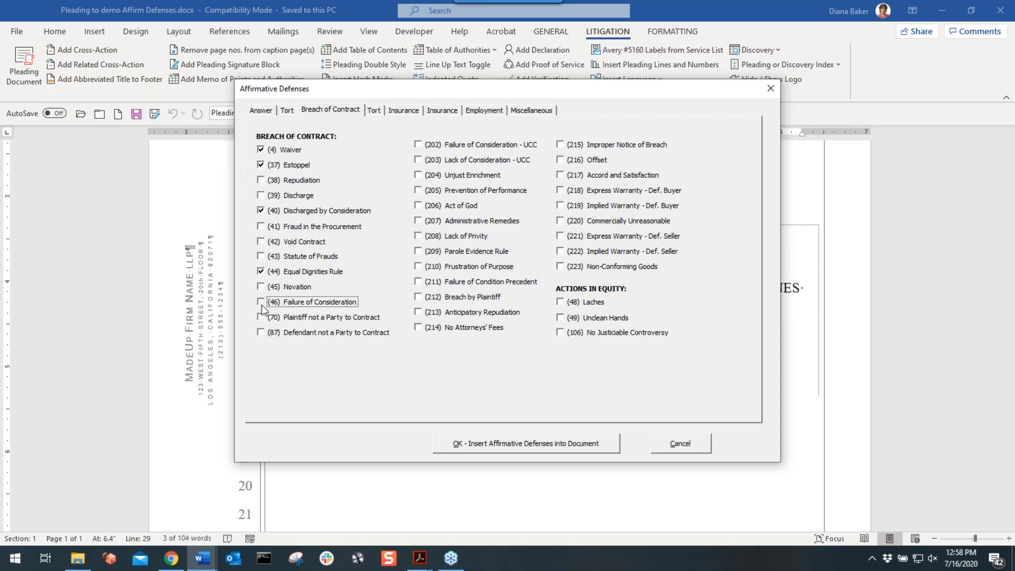
click(418, 281)
click(419, 190)
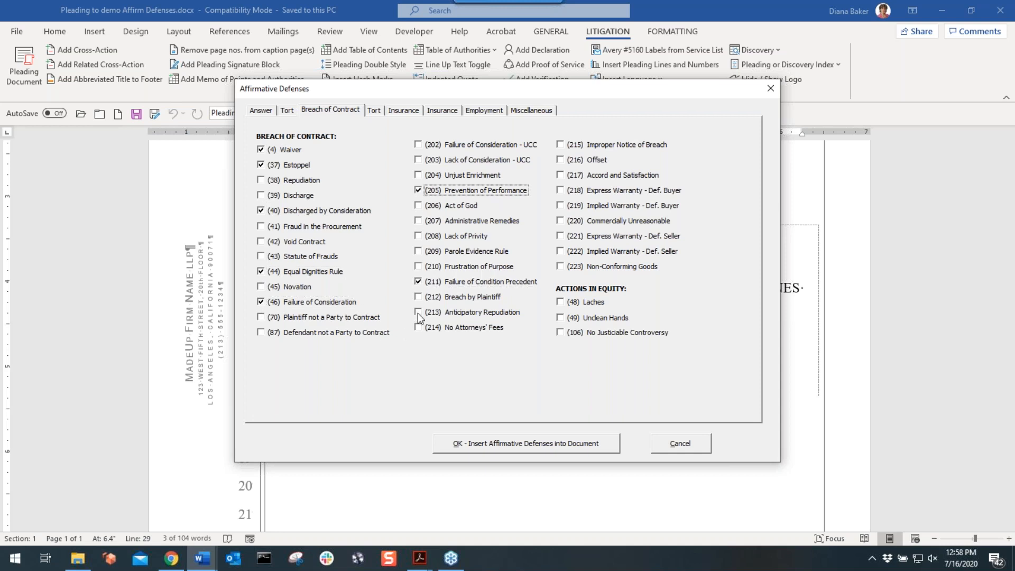
click(460, 443)
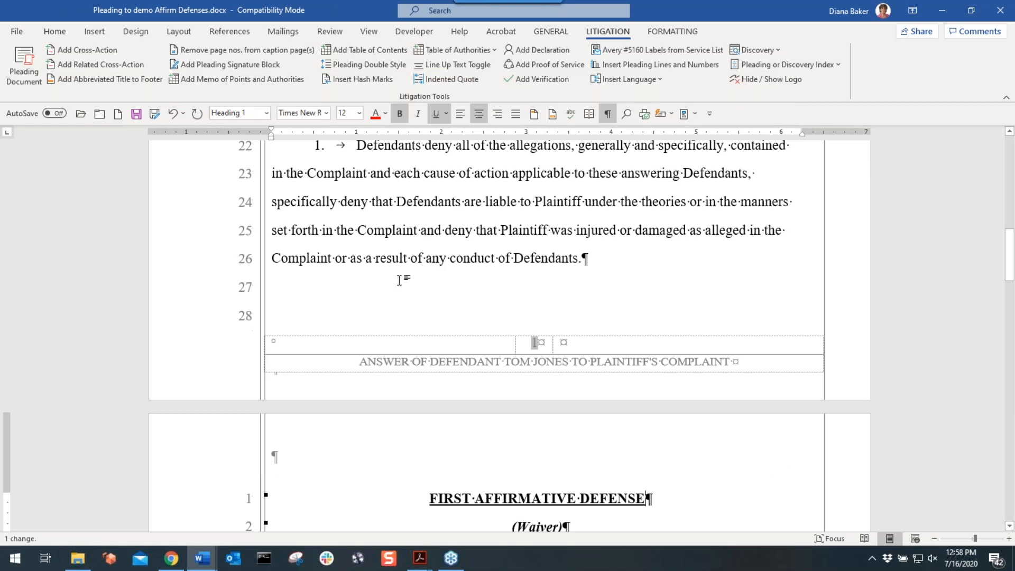
Examine the inserted answer, numbered affirmative defense headings and paragraphs, and the closing WHEREFORE section of the pleading
scroll(426, 185, up, 1)
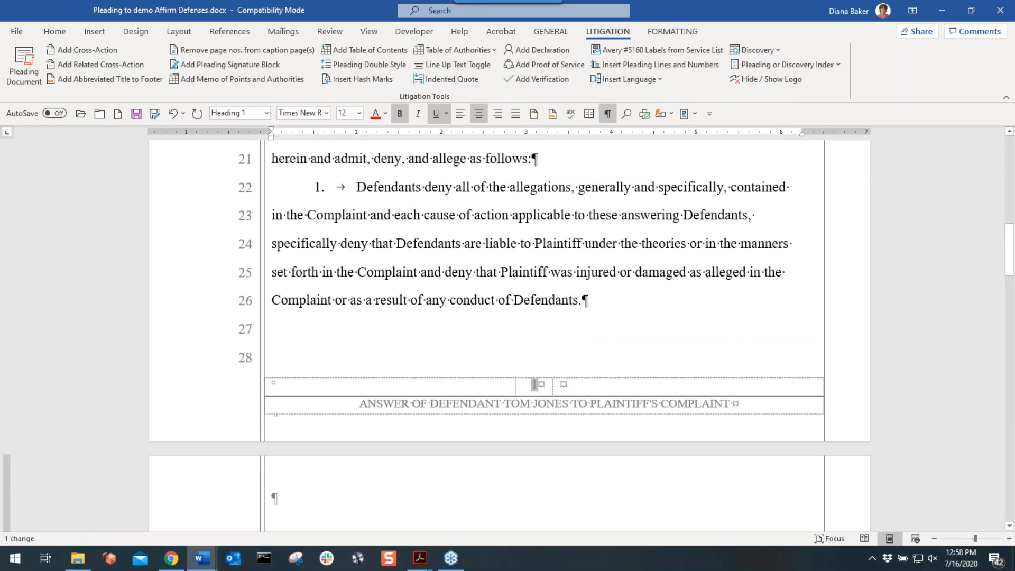
drag(405, 188, 422, 188)
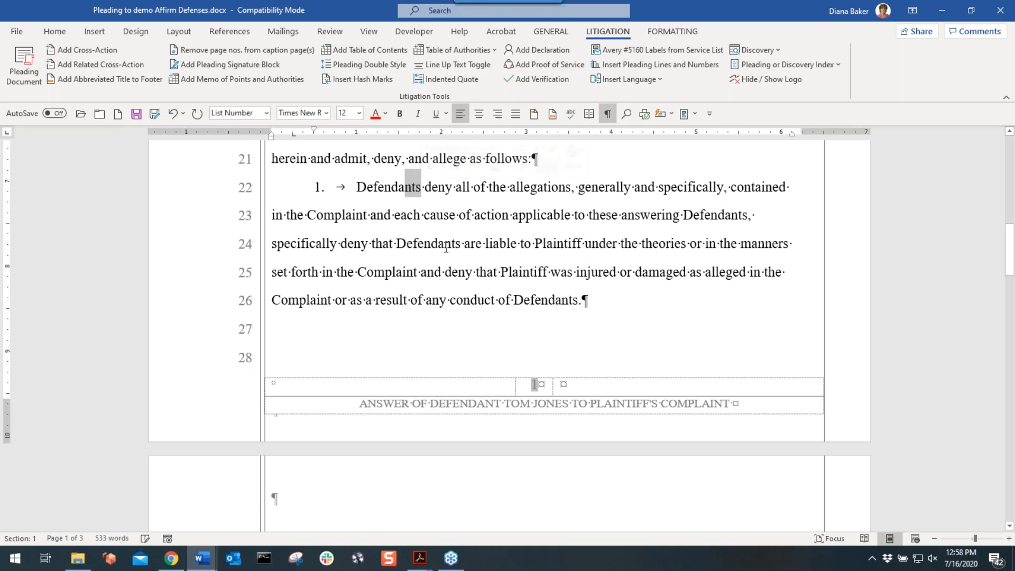
scroll(632, 402, down, 5)
scroll(632, 402, down, 1)
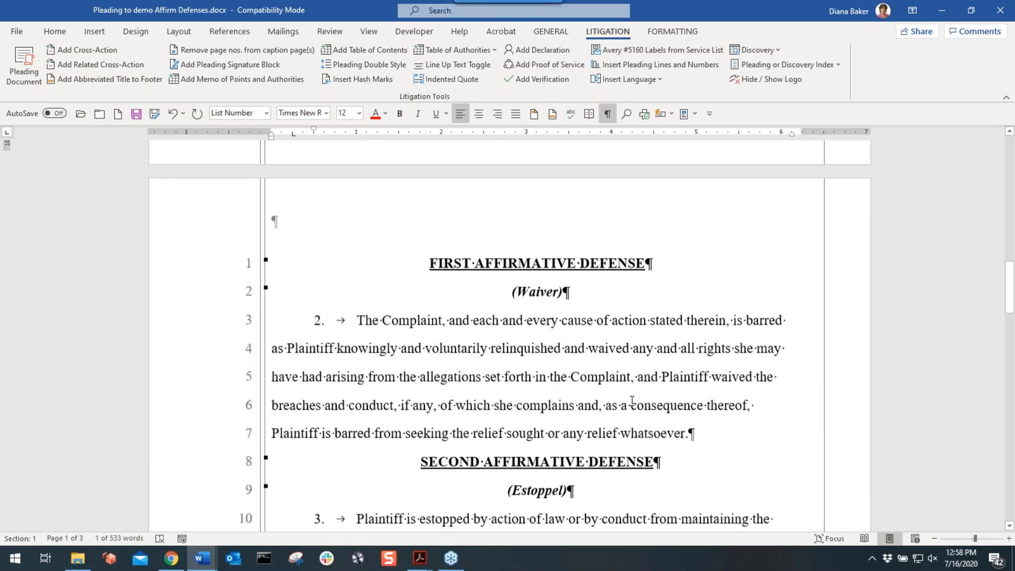
click(434, 247)
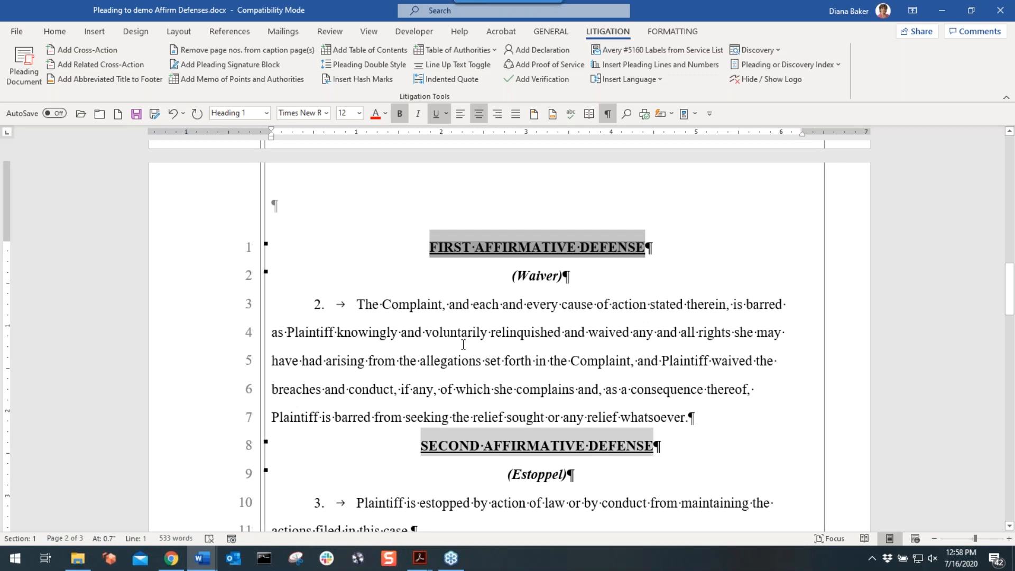
click(443, 333)
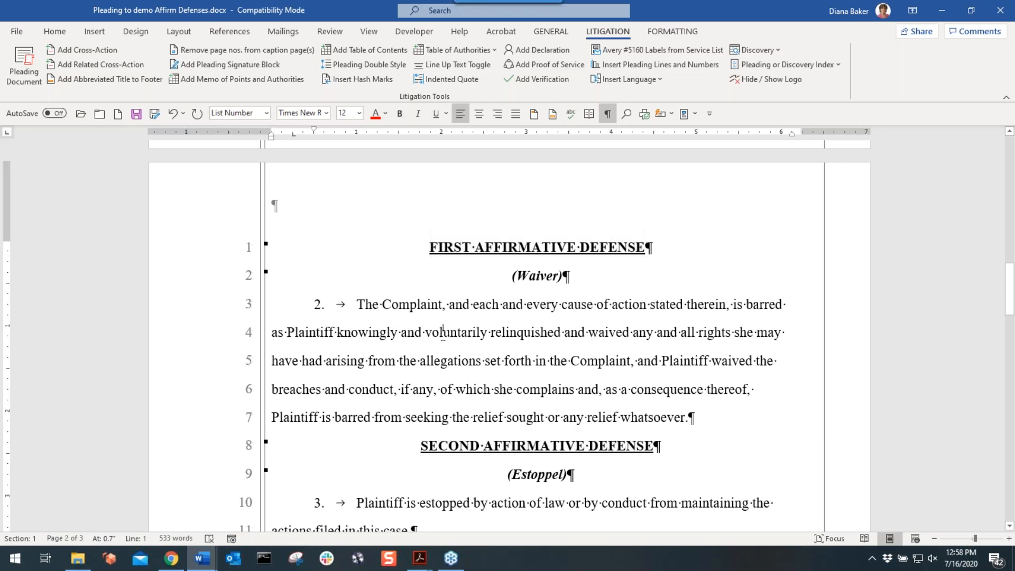
scroll(443, 337, down, 2)
scroll(443, 337, down, 9)
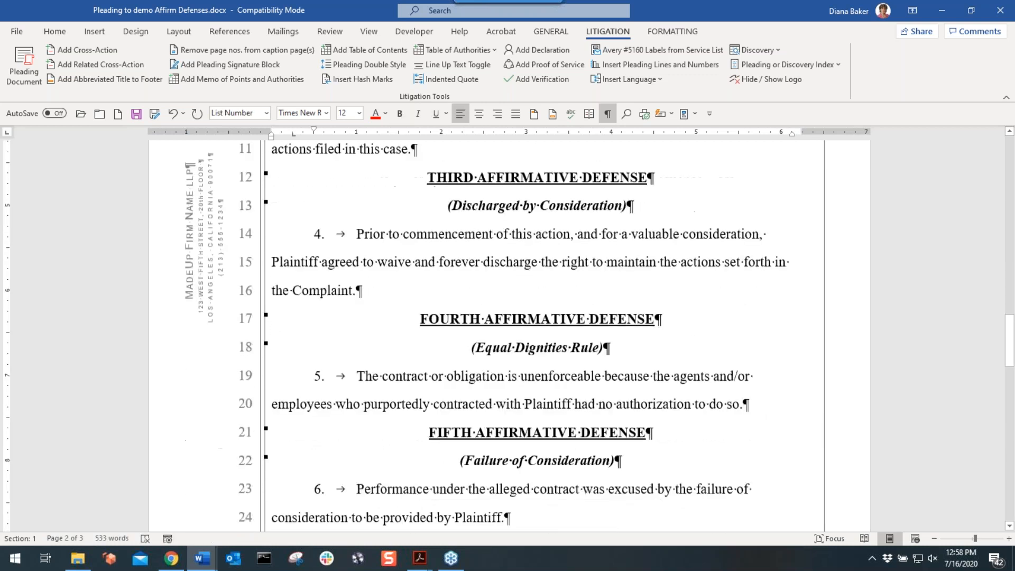
scroll(445, 418, down, 15)
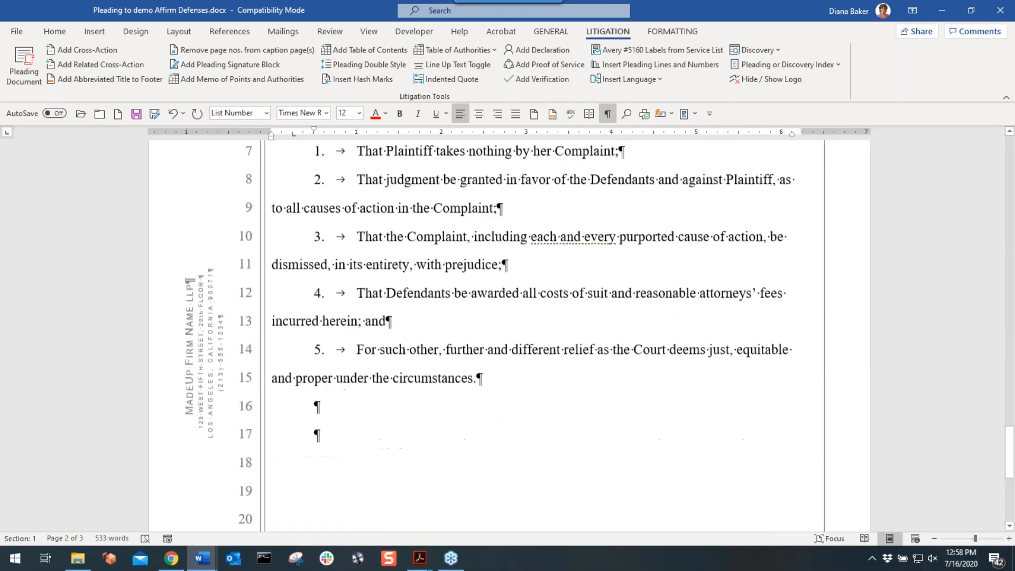
scroll(445, 419, up, 2)
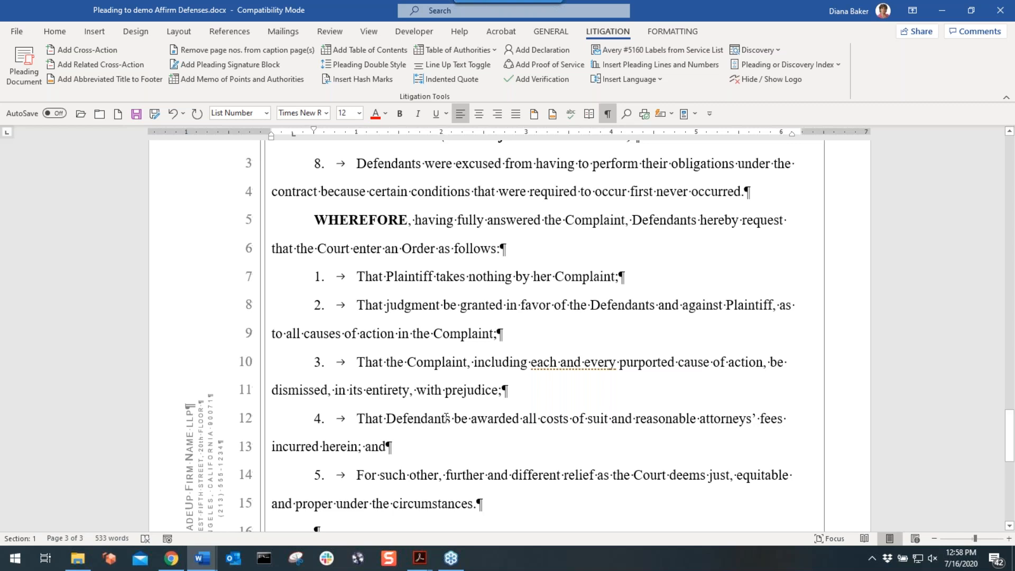
scroll(446, 418, up, 2)
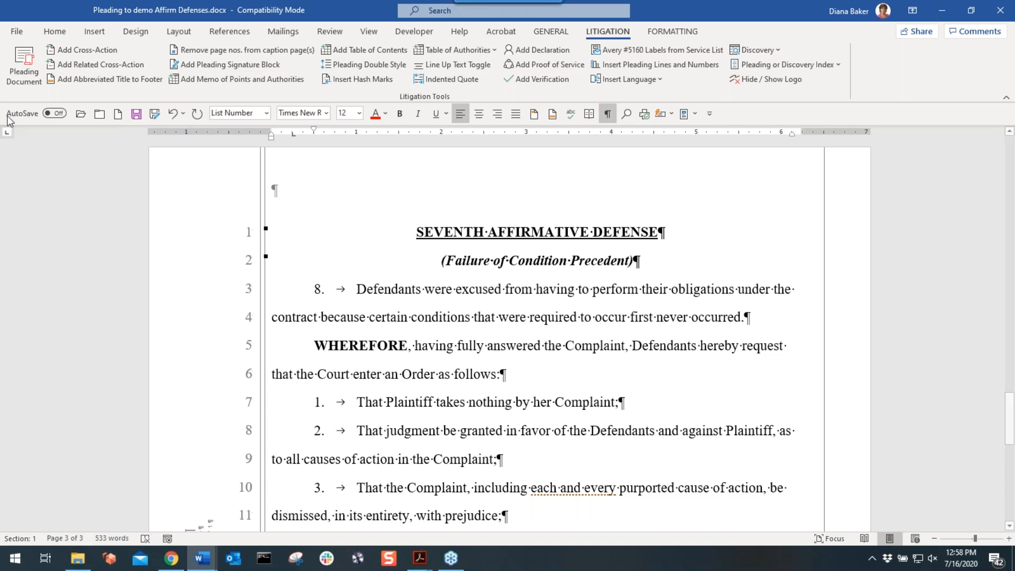
click(410, 347)
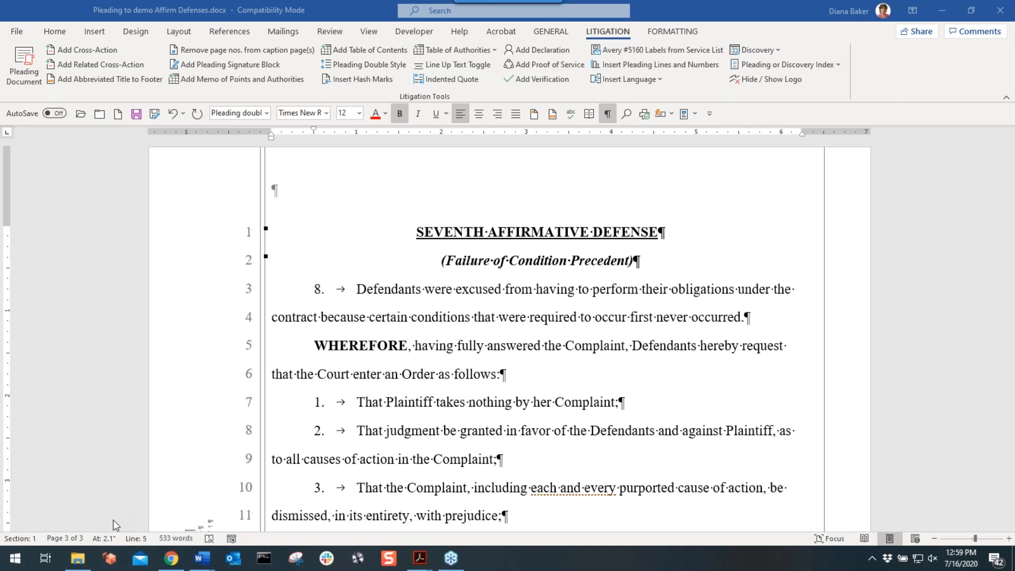
Switch to File Explorer, open Stock Purchase Agreement.pdf from the Webinar Files folder in Acrobat, and find and start the Redact tool
click(85, 559)
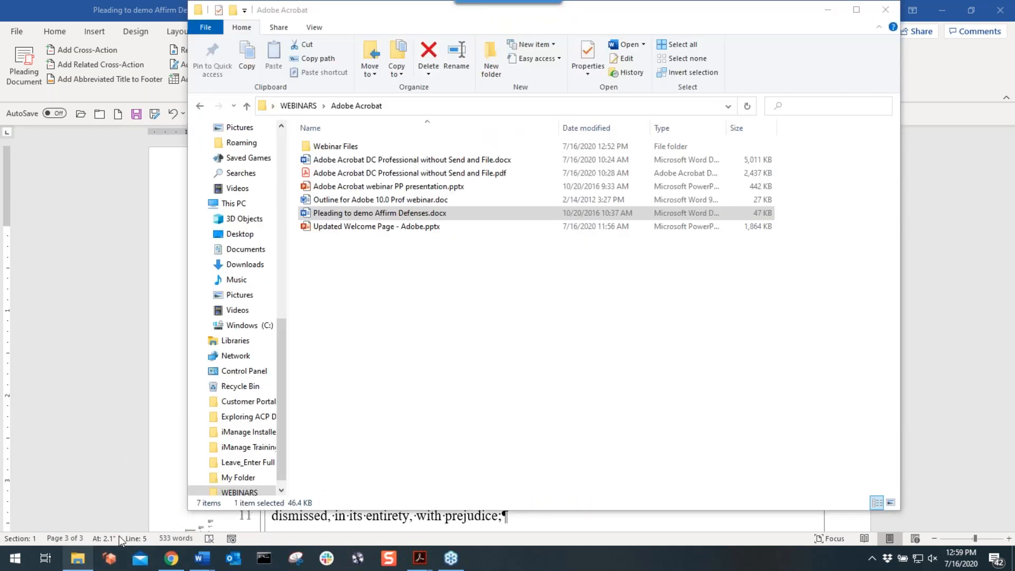
double_click(346, 137)
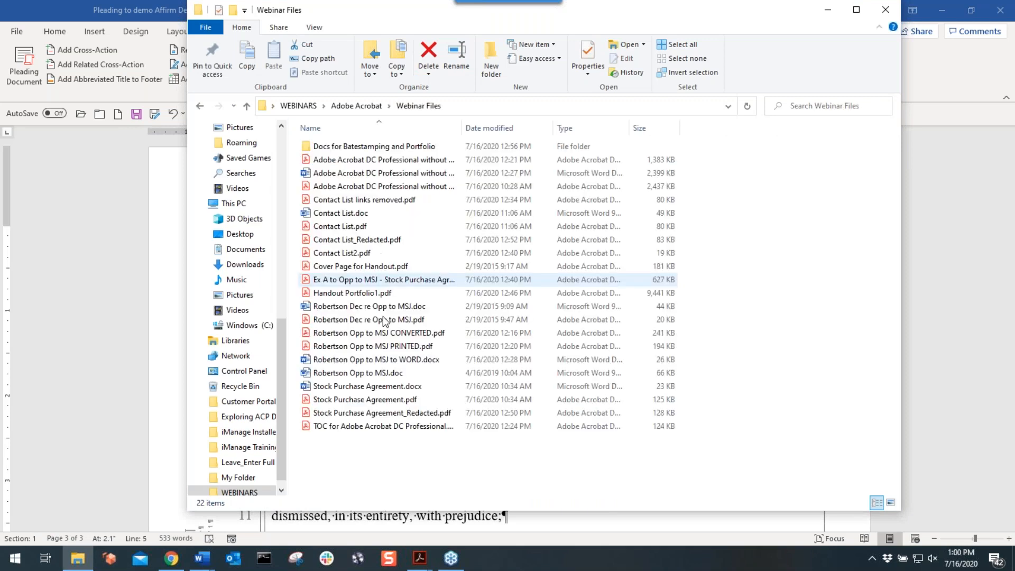
click(388, 400)
key(Return)
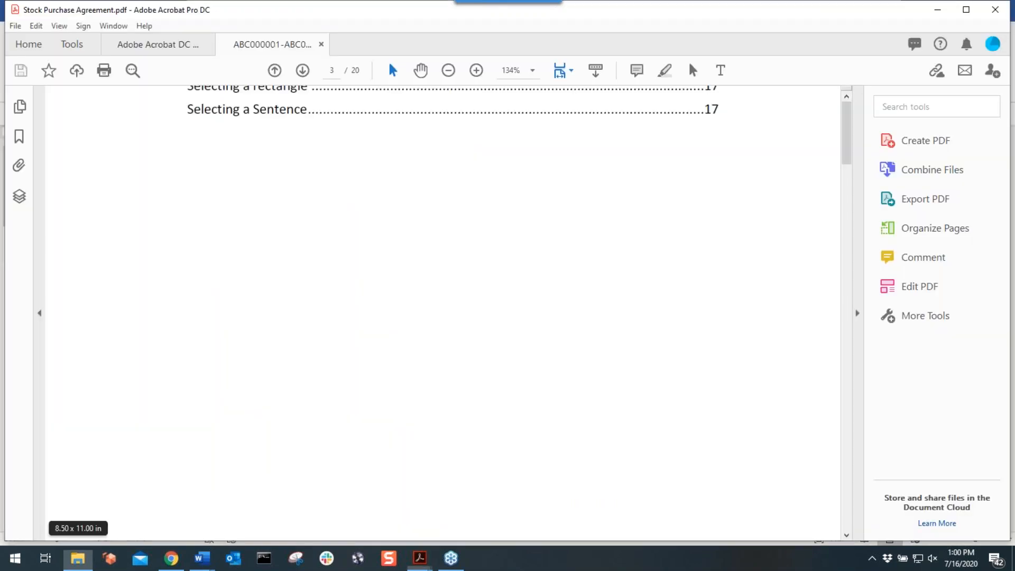
click(905, 105)
text(redact)
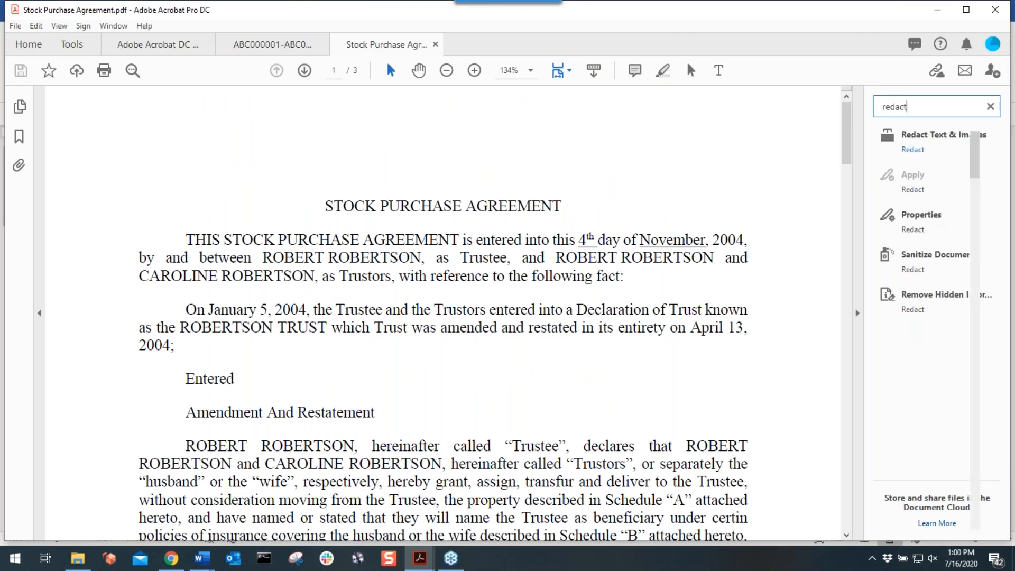
click(913, 150)
Mark the trustee's surname in the agreement's opening paragraph for redaction and delete that redaction mark
drag(374, 314, 479, 319)
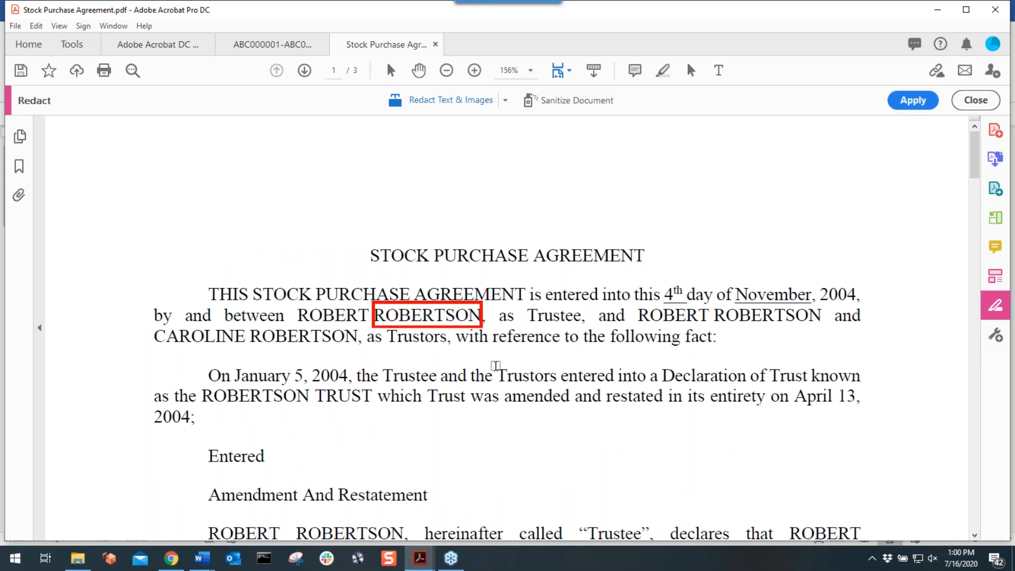
key(Escape)
click(472, 309)
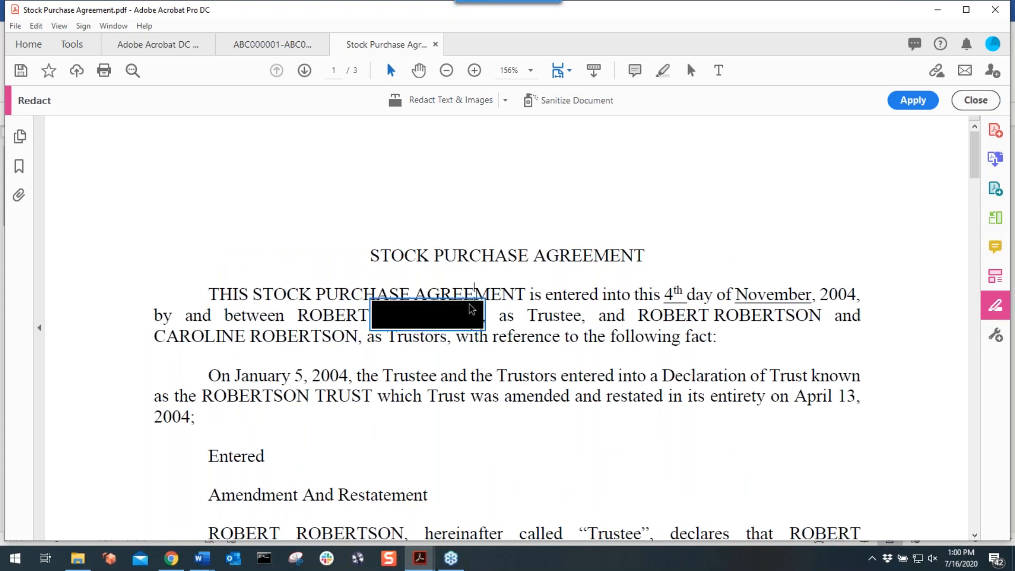
key(Delete)
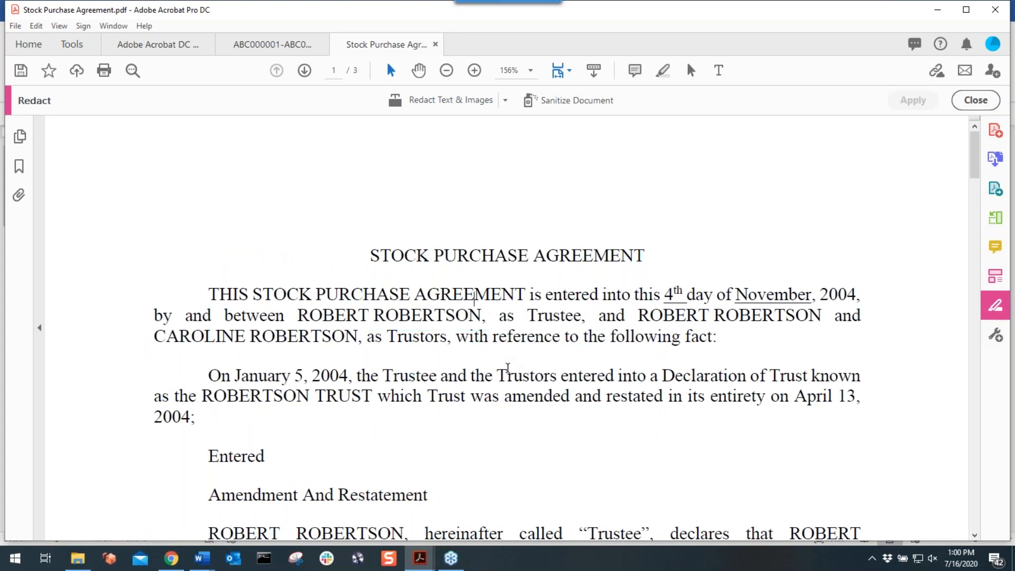